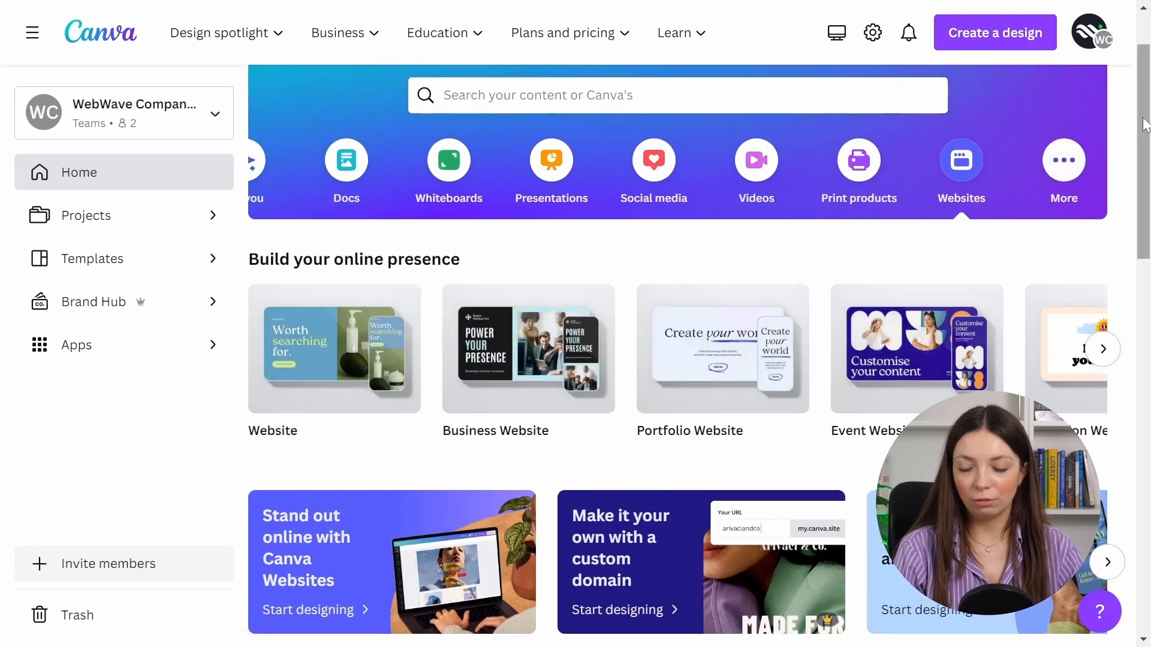
# Browse the website templates and open the Marketing Specialist template from the business websites.
pyautogui.moveTo(1143, 123); pyautogui.dragTo(1123, 313)
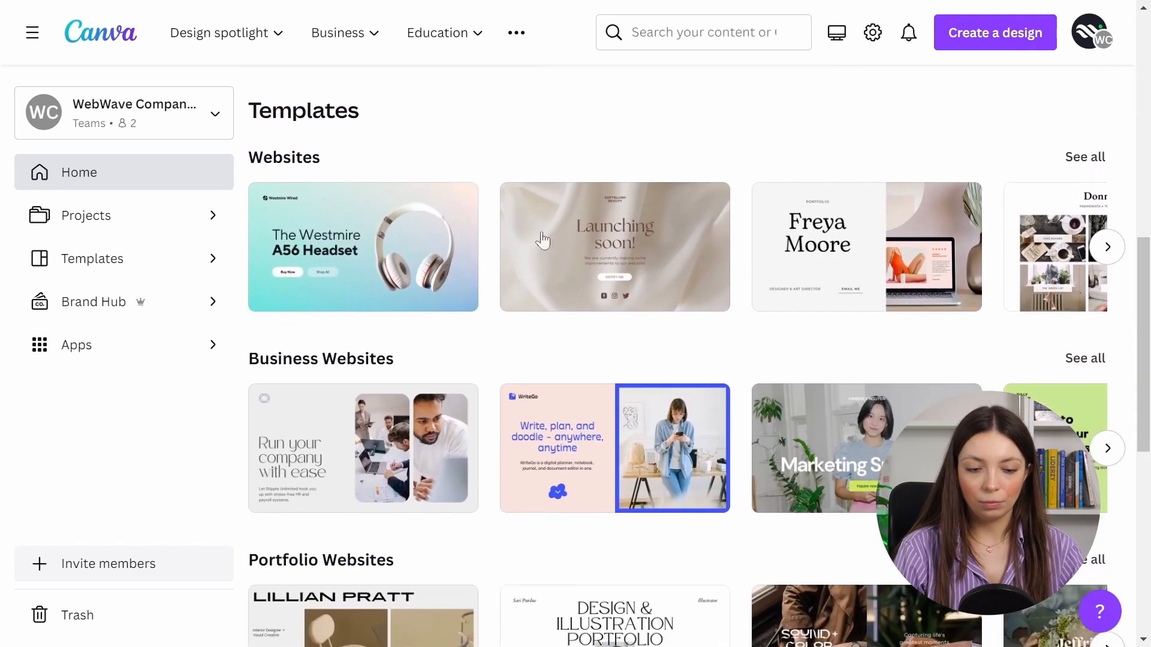
pyautogui.scroll(-7, 460, 372)
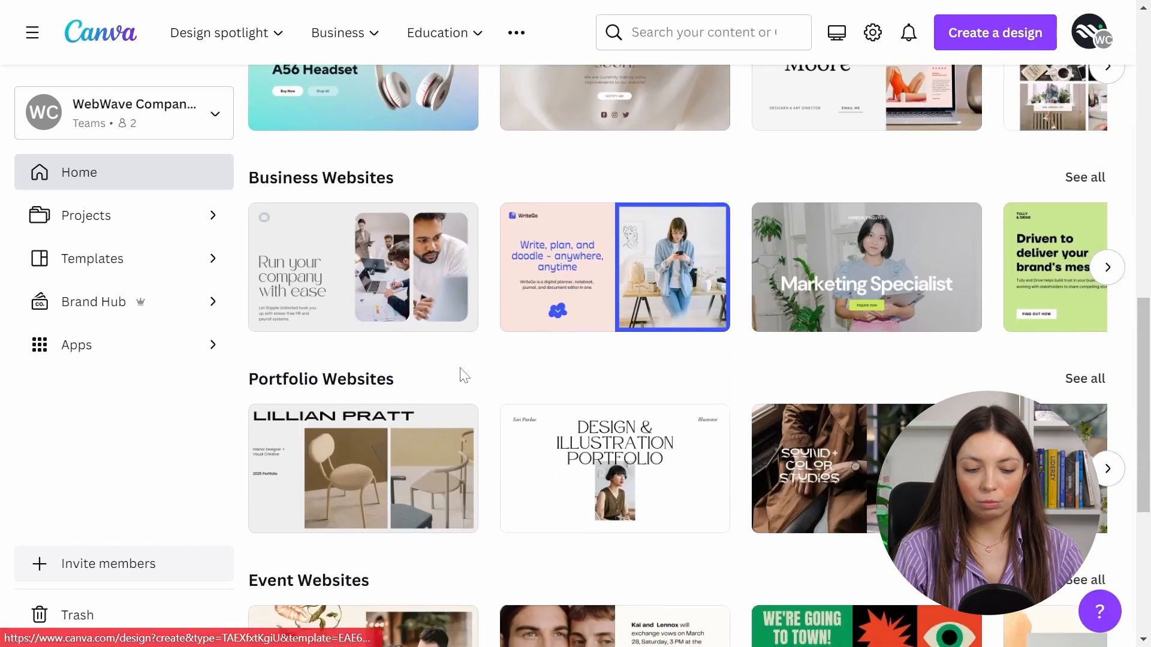
pyautogui.scroll(2, 476, 385)
pyautogui.scroll(5, 583, 434)
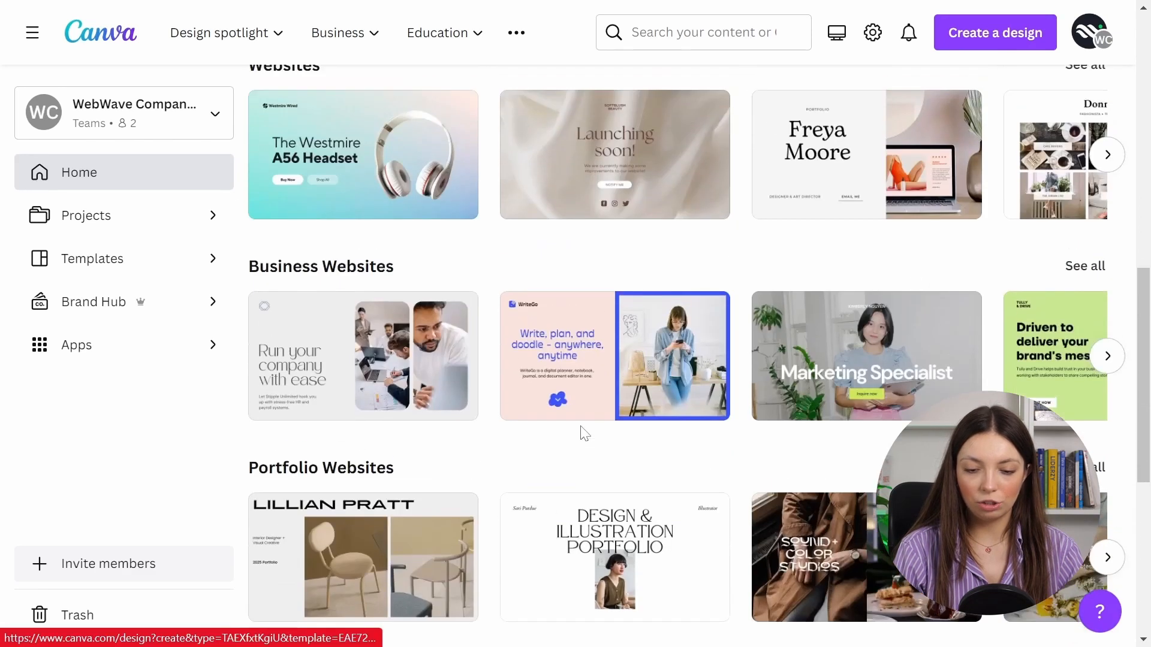
pyautogui.scroll(-1, 711, 161)
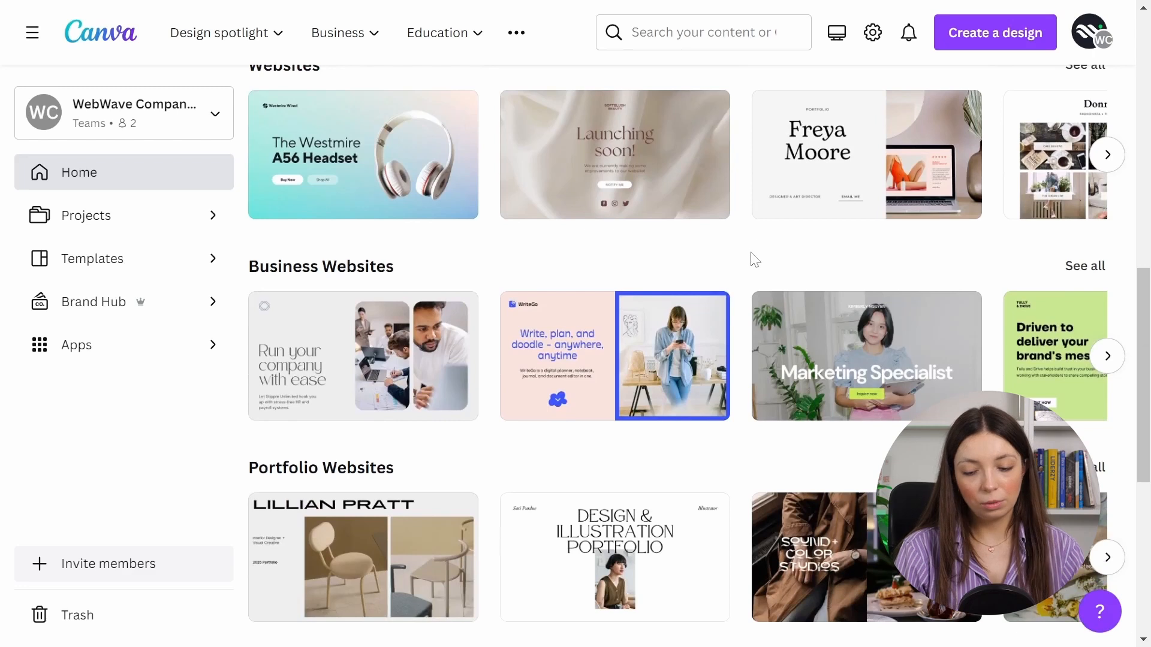
pyautogui.click(900, 395)
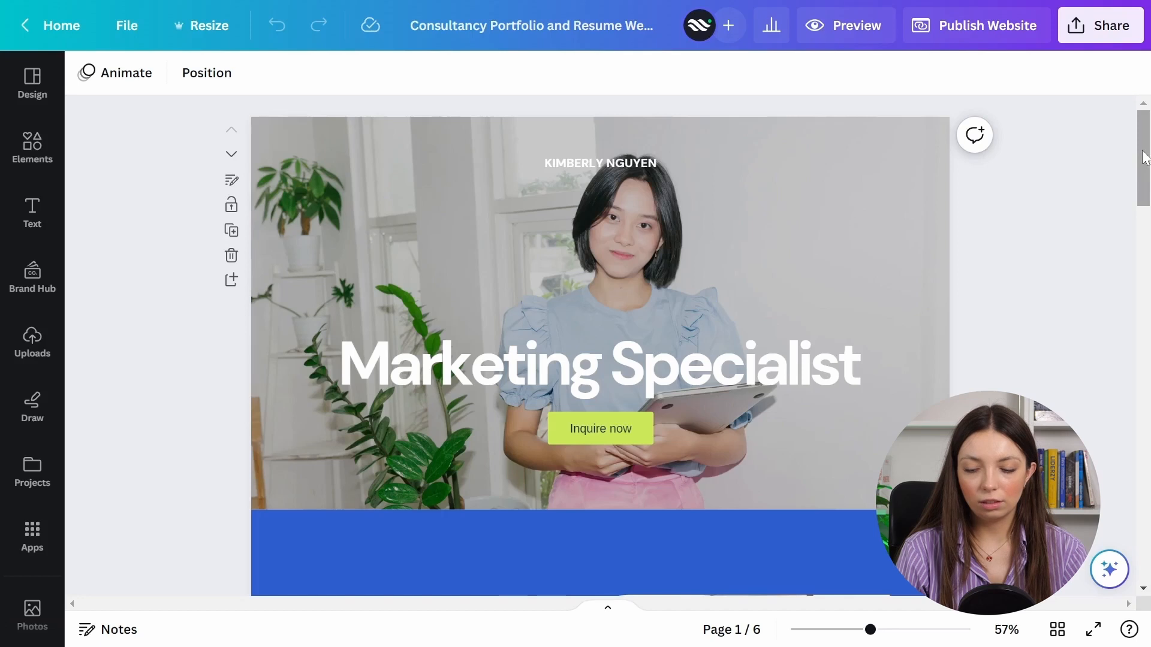
# Review the template's pages from the hero section through services and testimonials to the contact section.
pyautogui.moveTo(1145, 157)
pyautogui.mouseDown()
pyautogui.moveTo(1145, 205)
pyautogui.moveTo(1148, 149)
pyautogui.mouseUp()
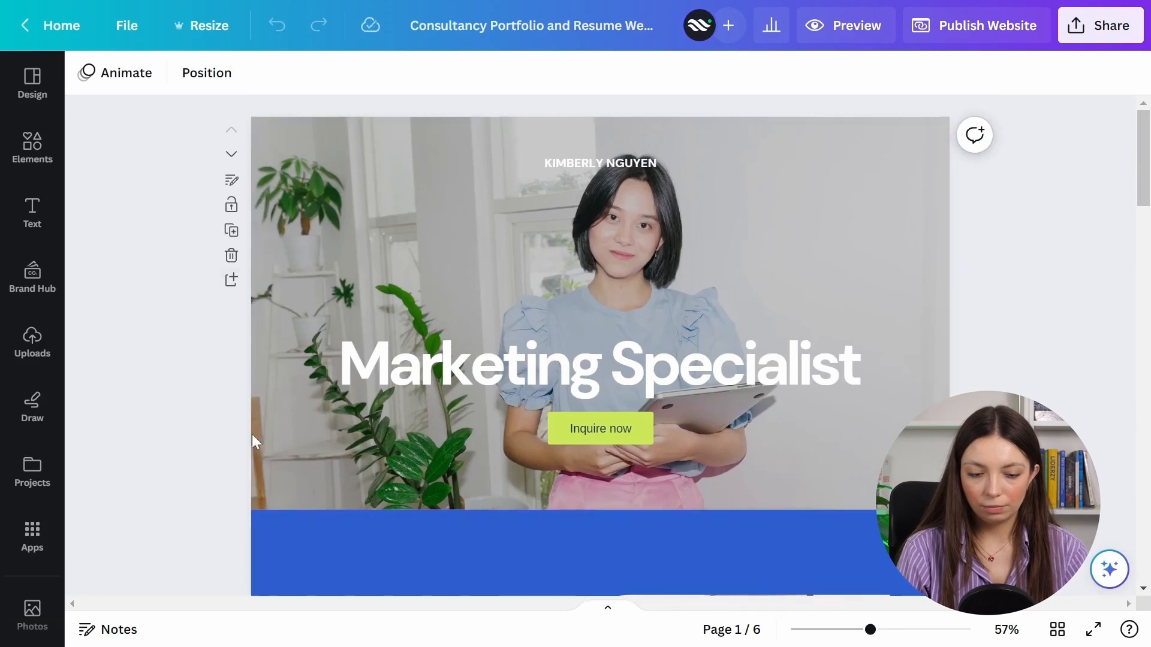
pyautogui.moveTo(1147, 148)
pyautogui.mouseDown()
pyautogui.moveTo(1147, 191)
pyautogui.moveTo(1147, 150)
pyautogui.mouseUp()
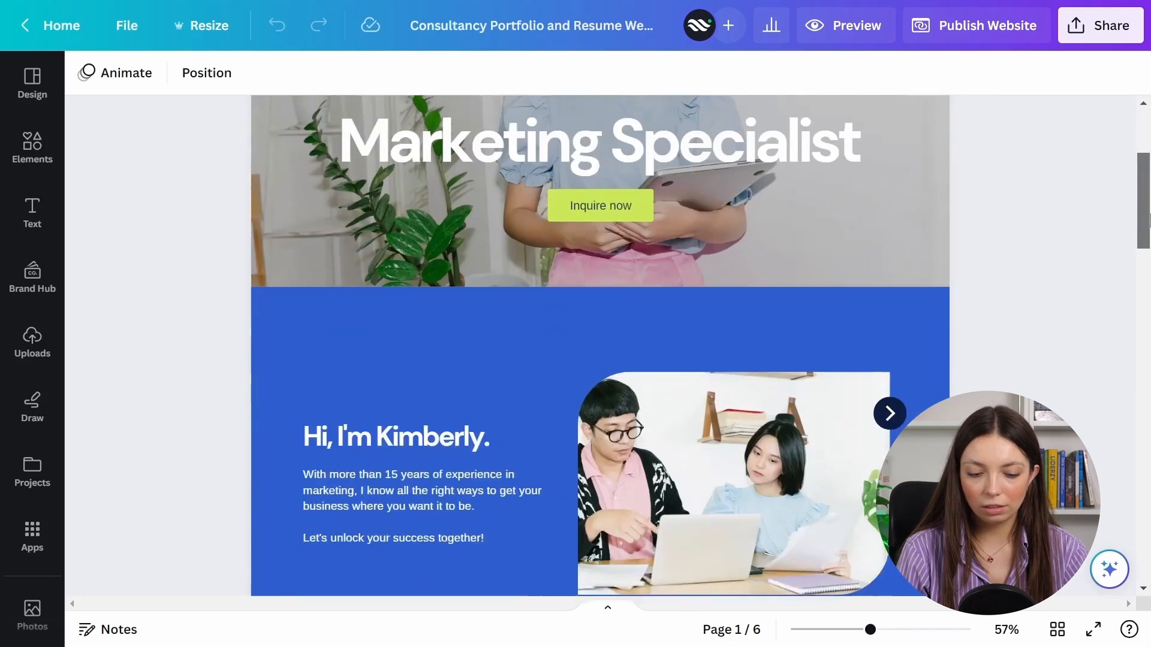
pyautogui.moveTo(1149, 171); pyautogui.dragTo(1148, 246)
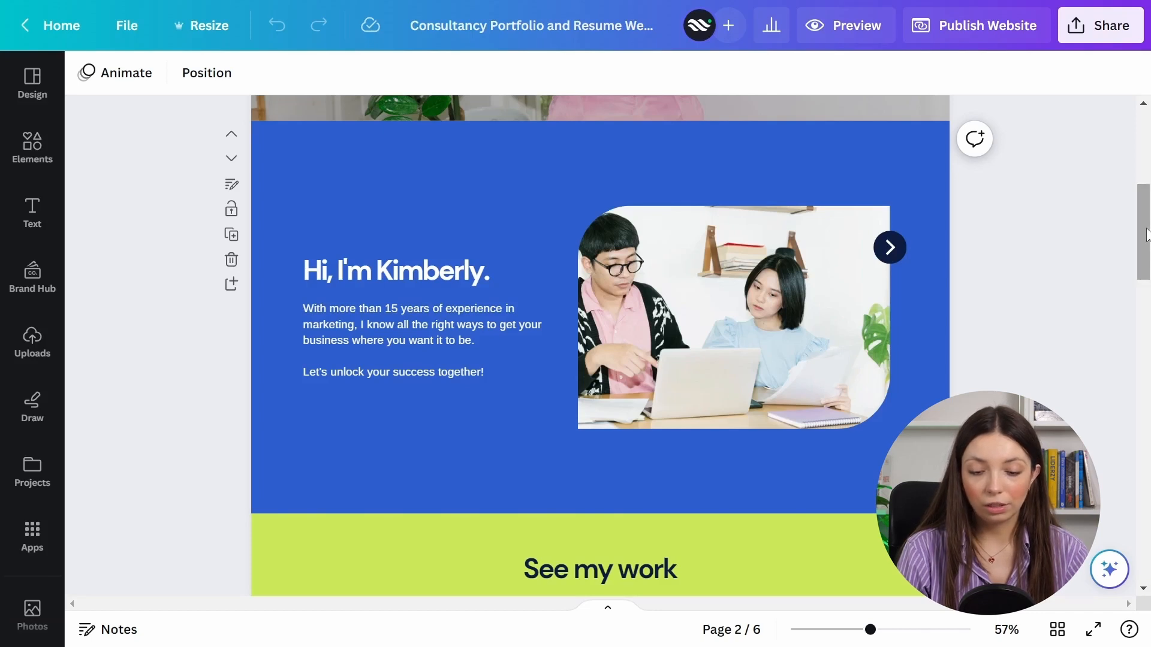
pyautogui.moveTo(1147, 233); pyautogui.dragTo(1149, 381)
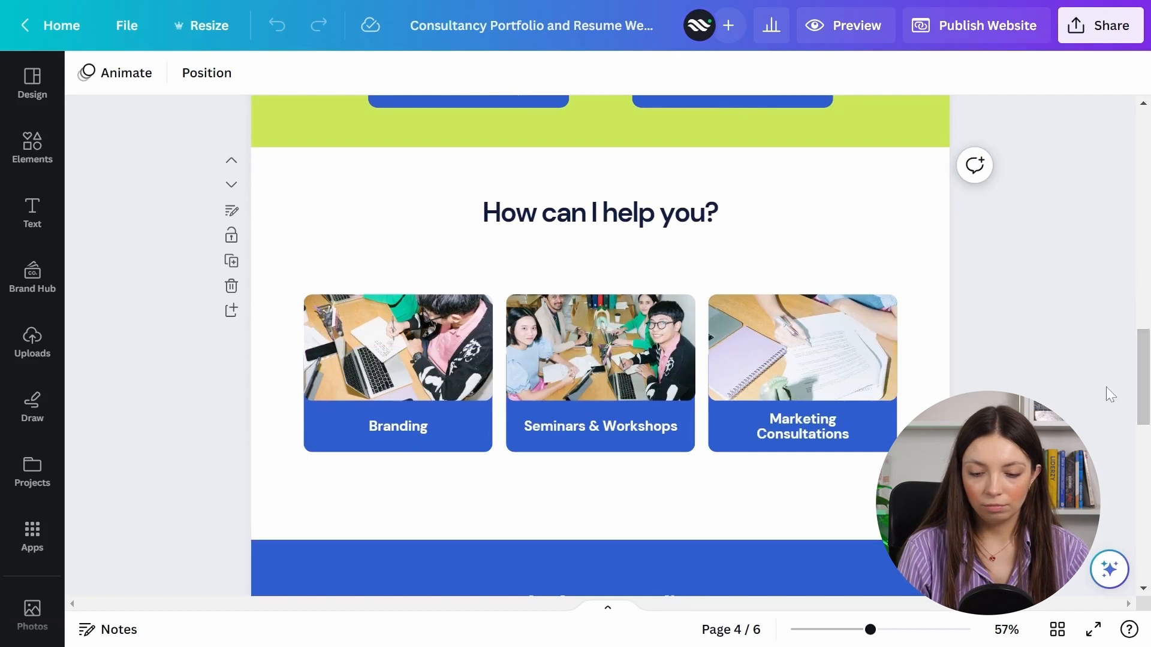
pyautogui.moveTo(1149, 355); pyautogui.dragTo(1148, 426)
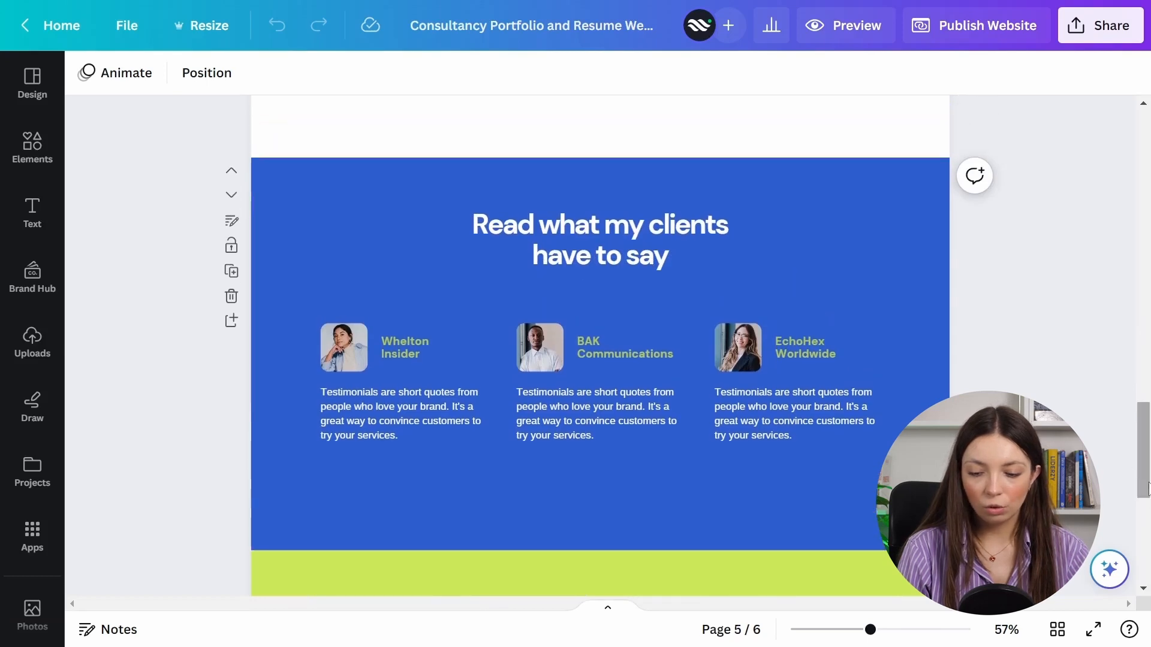
pyautogui.moveTo(1147, 443); pyautogui.dragTo(1149, 478)
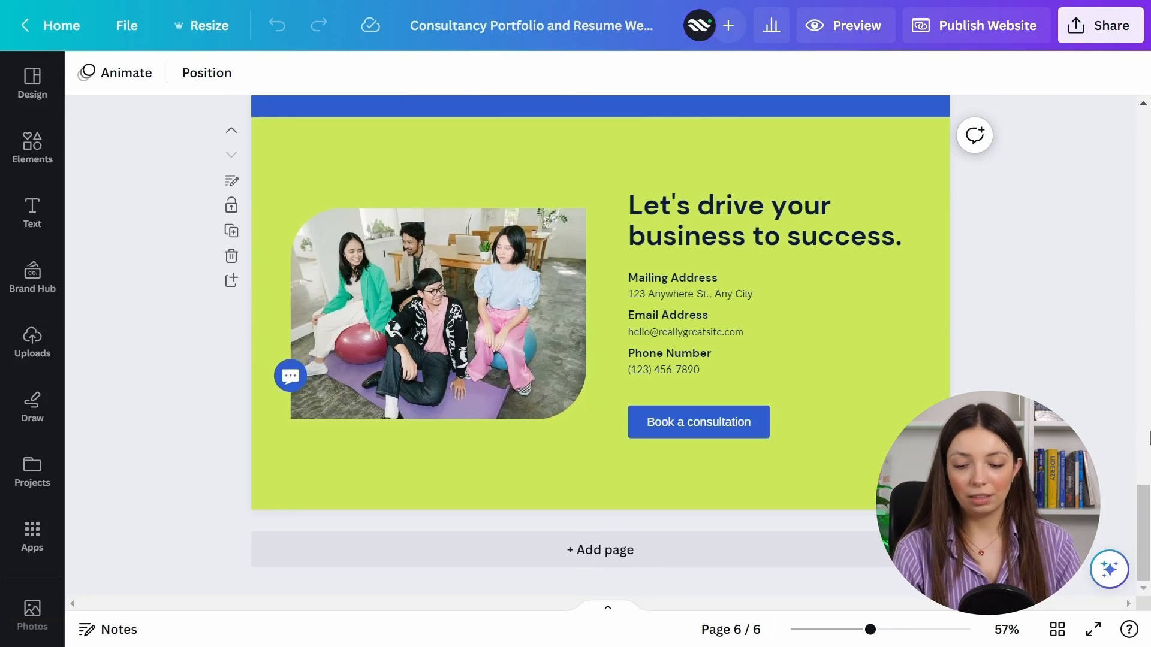
pyautogui.moveTo(1149, 506); pyautogui.dragTo(1147, 120)
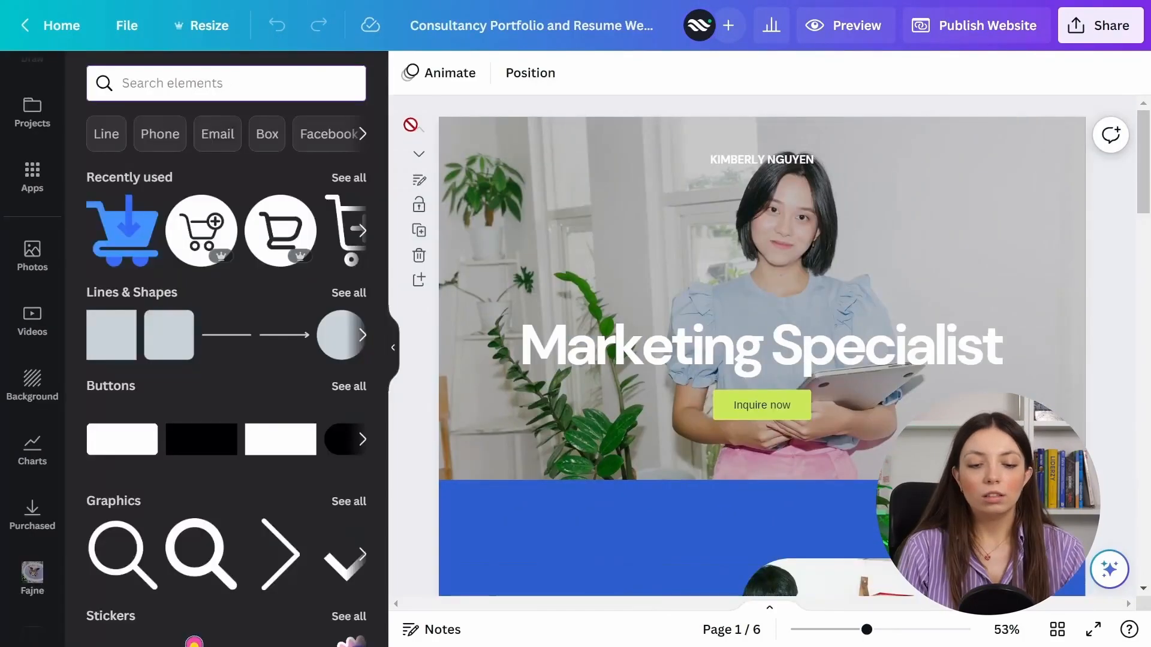
# Find the photo of women in pink and orange suits among the recently used elements and show its matching collection.
pyautogui.click(345, 188)
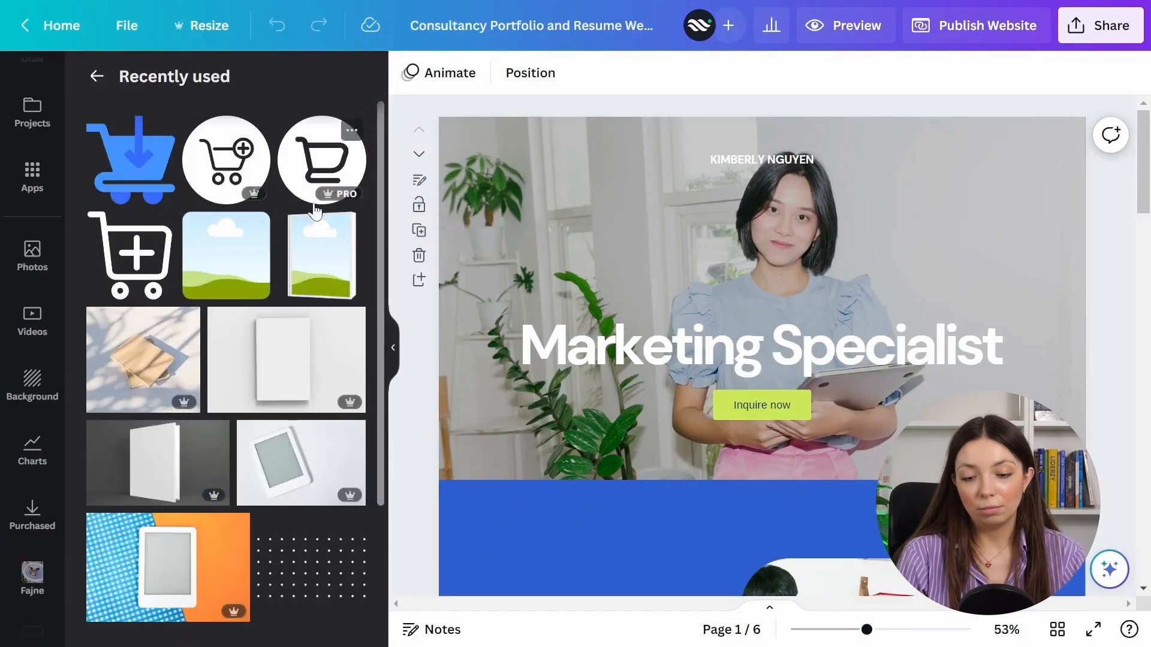
pyautogui.scroll(-10, 246, 351)
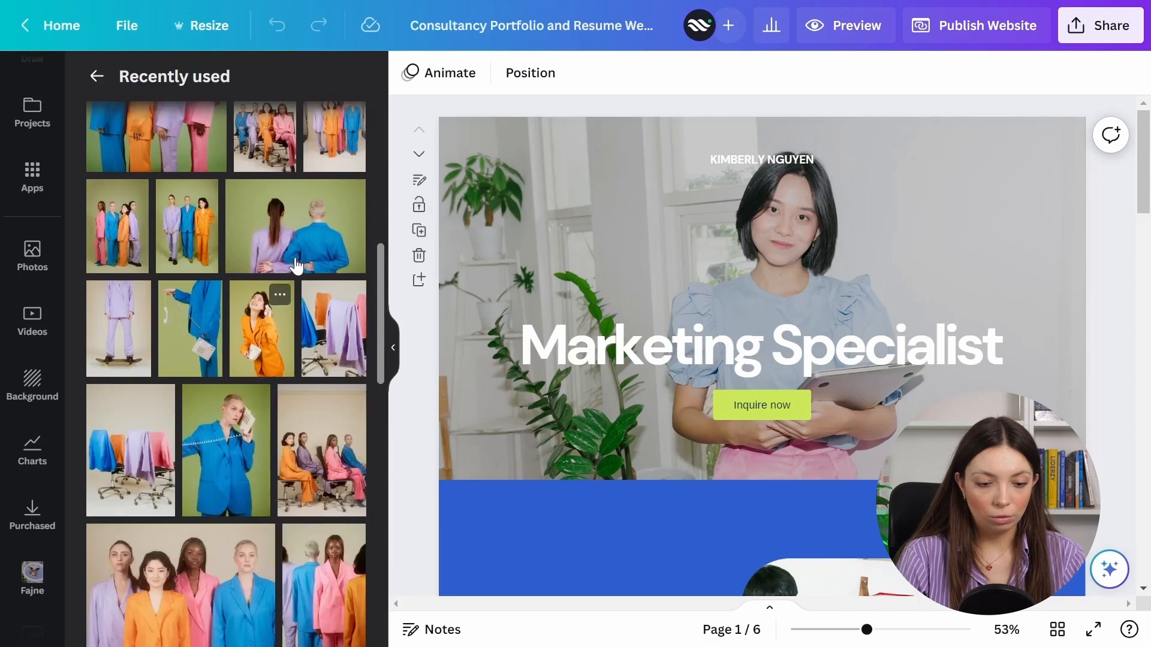
pyautogui.scroll(-3, 255, 303)
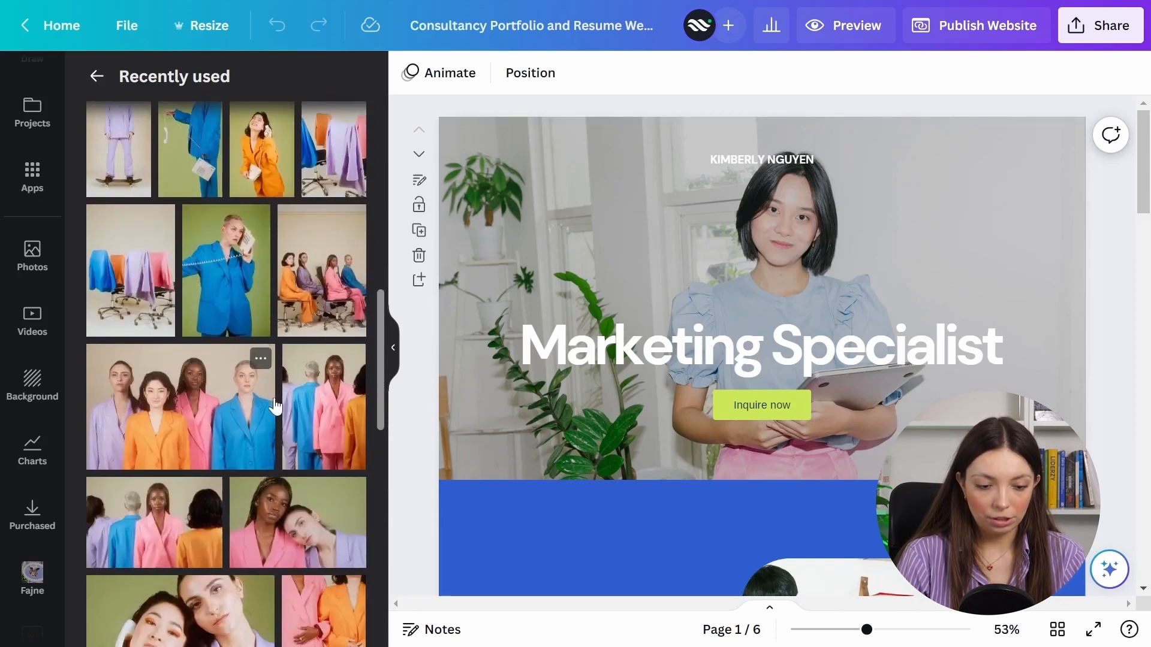
pyautogui.scroll(-6, 276, 407)
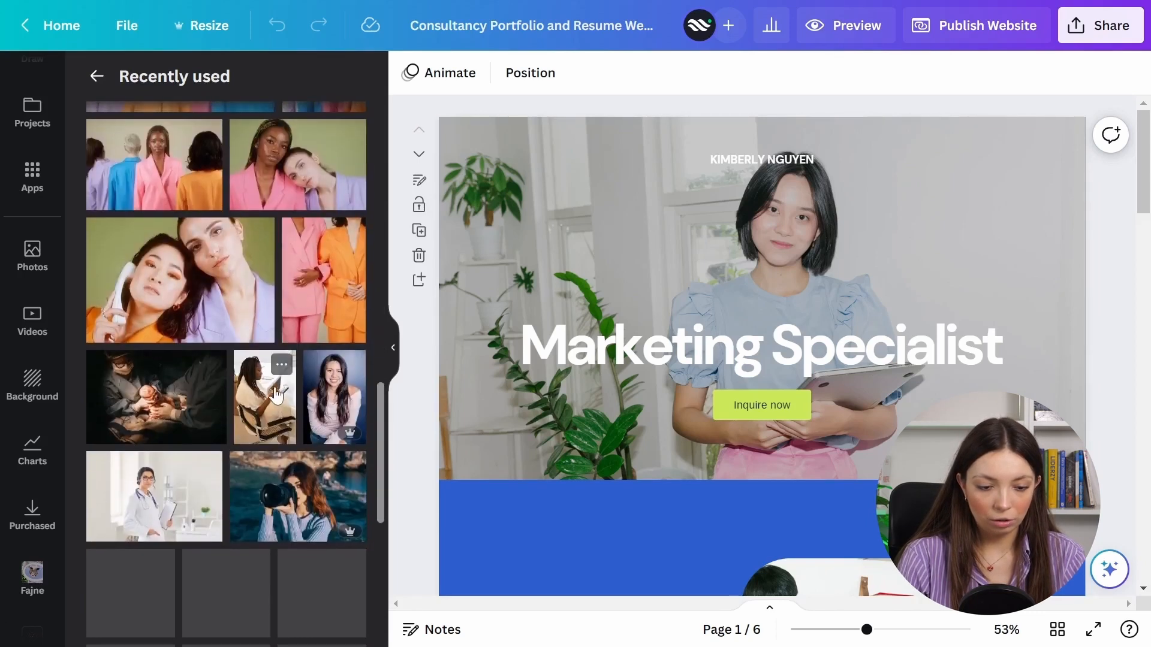
pyautogui.scroll(3, 325, 451)
pyautogui.click(350, 411)
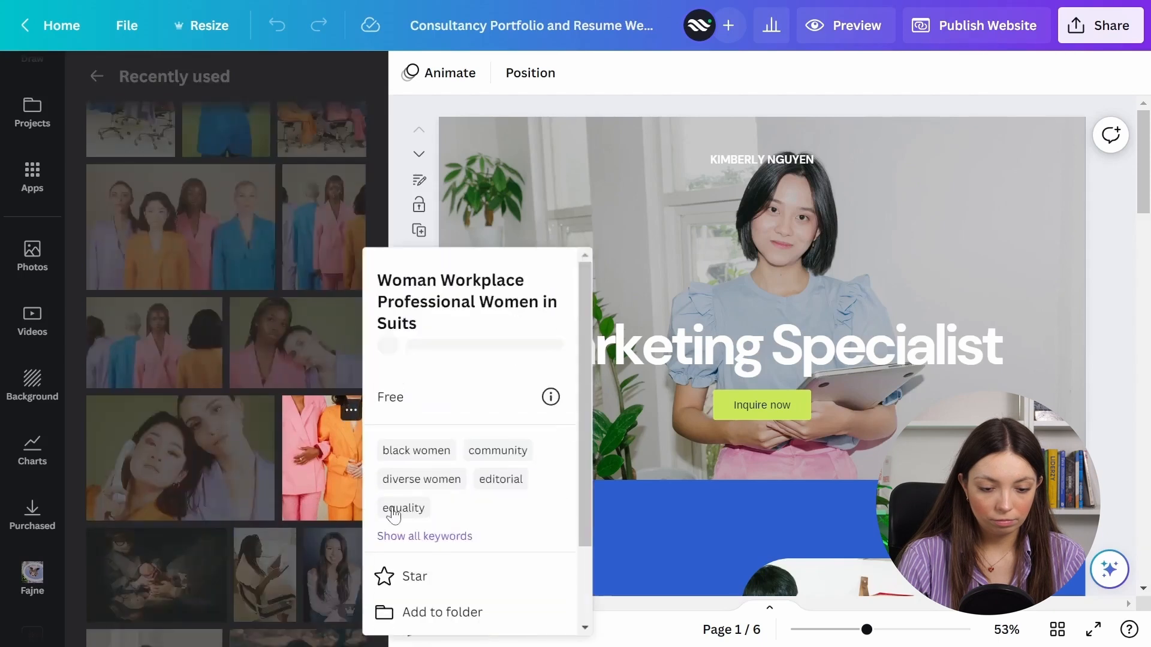
pyautogui.scroll(-2, 483, 522)
pyautogui.click(480, 608)
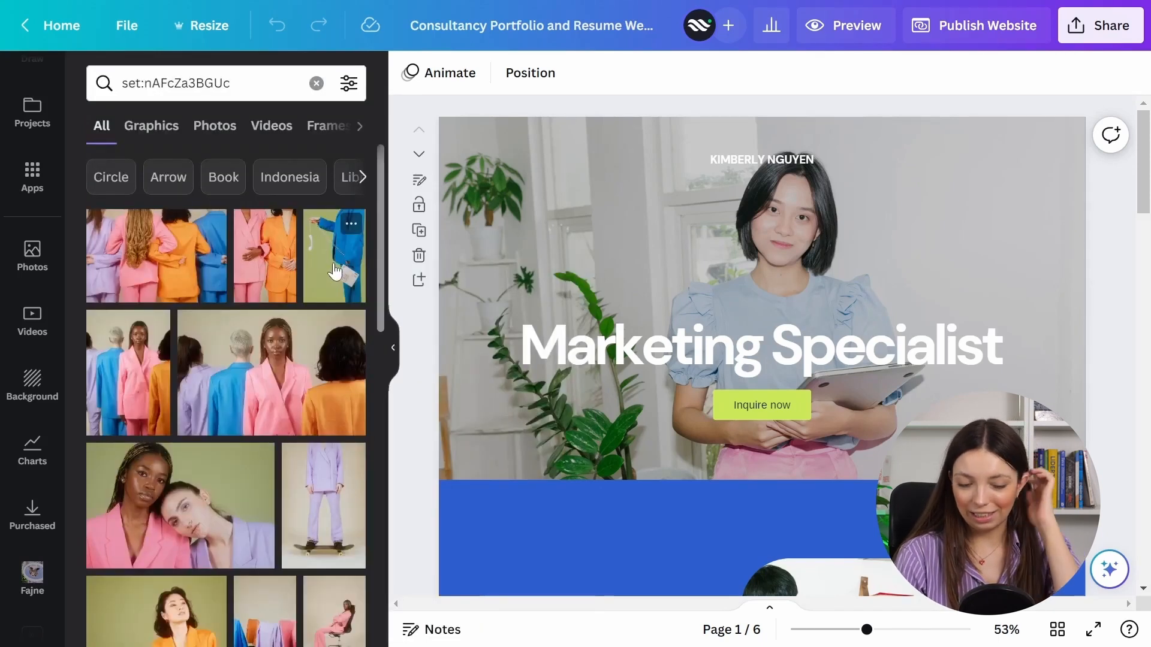
# Replace the hero section's background with the collection's photo of four women in purple, orange, pink and blue suits.
pyautogui.scroll(-2, 342, 270)
pyautogui.scroll(-2, 348, 285)
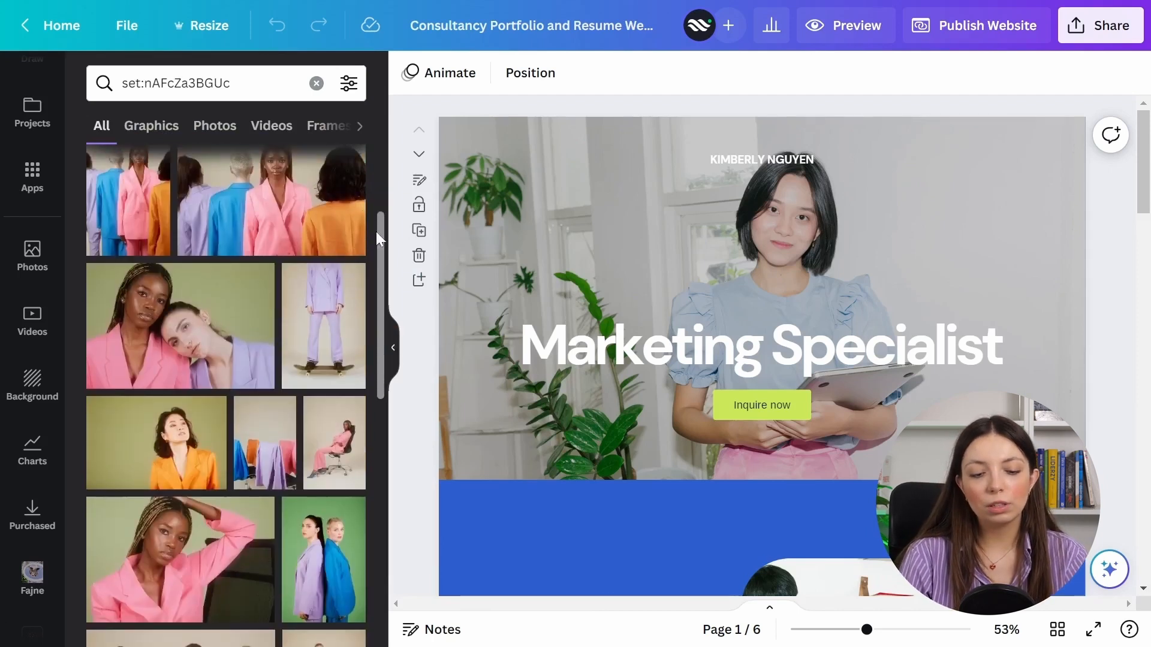
pyautogui.scroll(-10, 274, 307)
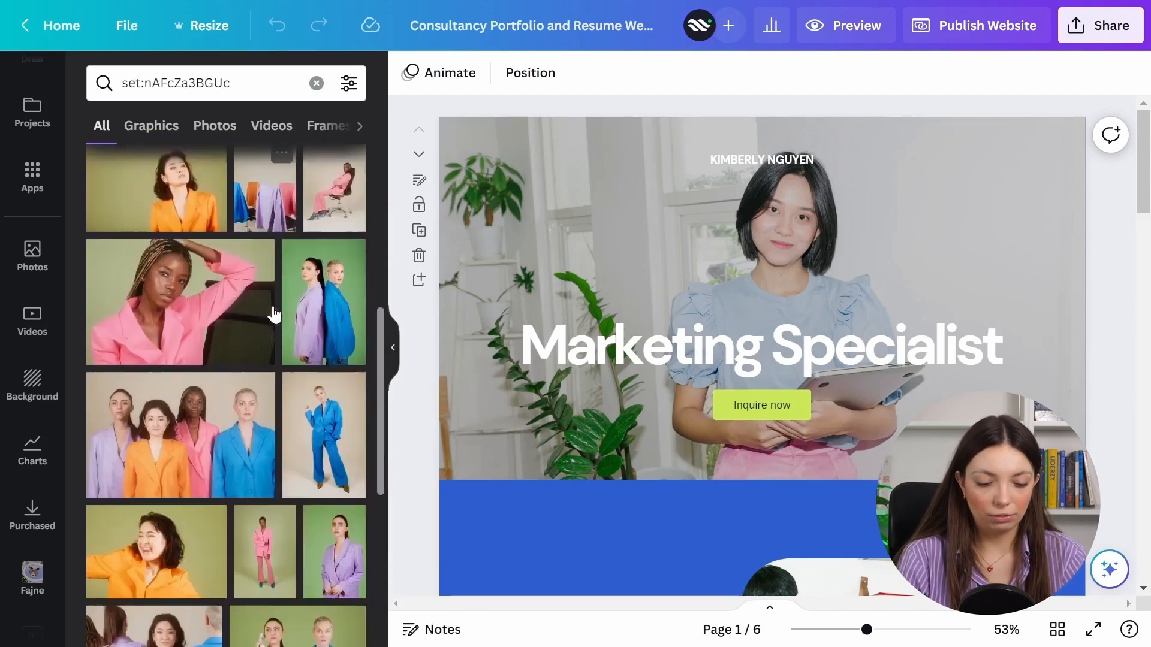
pyautogui.scroll(2, 275, 313)
pyautogui.moveTo(244, 300); pyautogui.dragTo(489, 148)
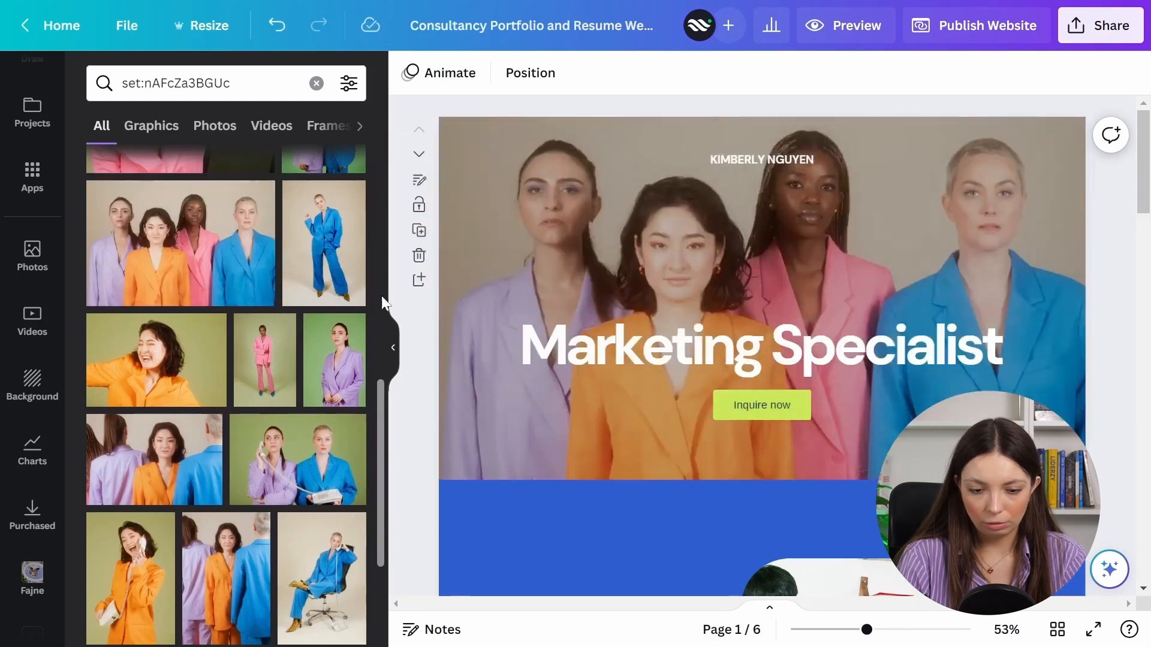
pyautogui.moveTo(166, 262); pyautogui.dragTo(476, 163)
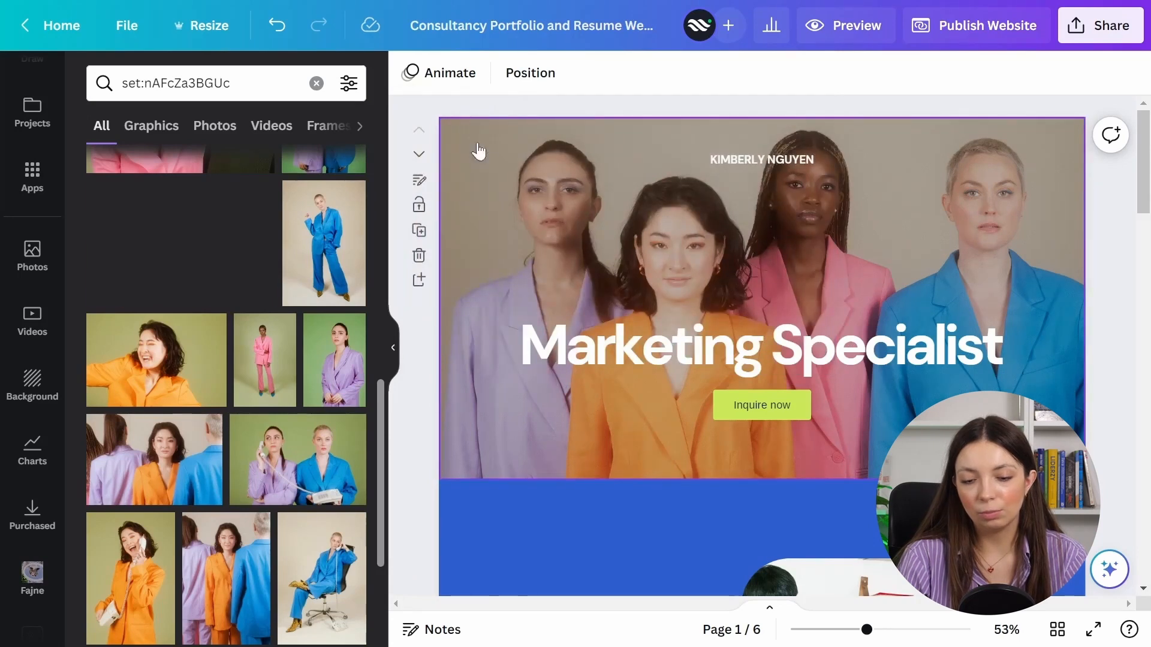
# Try the photo of the woman in orange among turned-away women as hero background, and restore the four-women photo.
pyautogui.moveTo(154, 459); pyautogui.dragTo(445, 124)
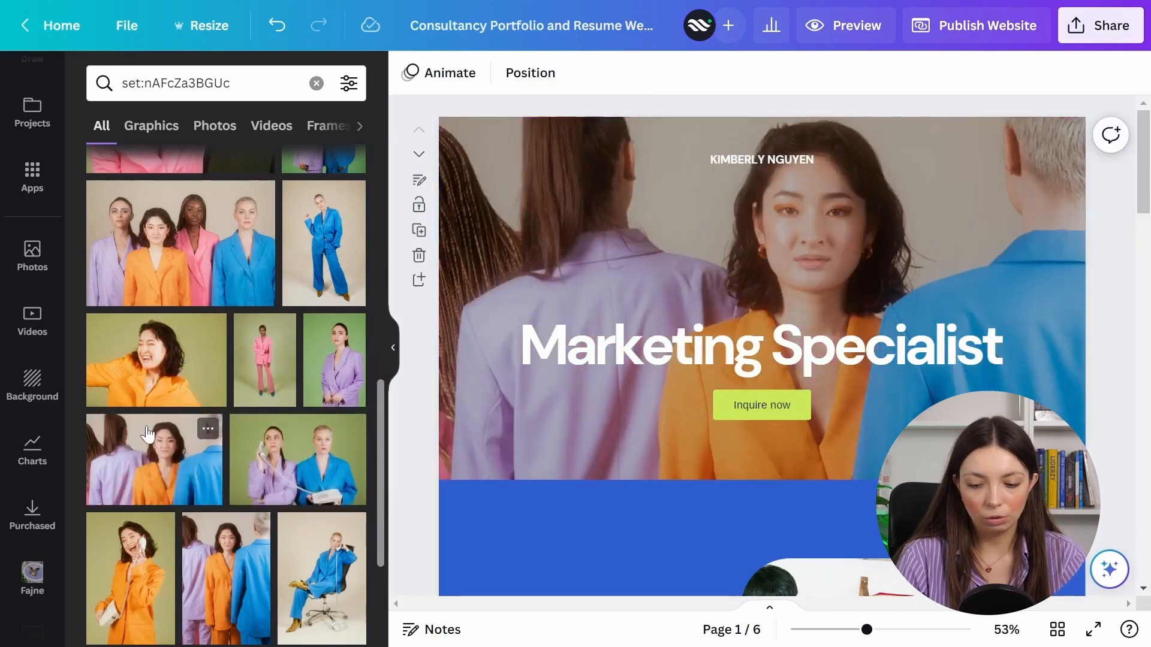
pyautogui.moveTo(198, 228); pyautogui.dragTo(460, 166)
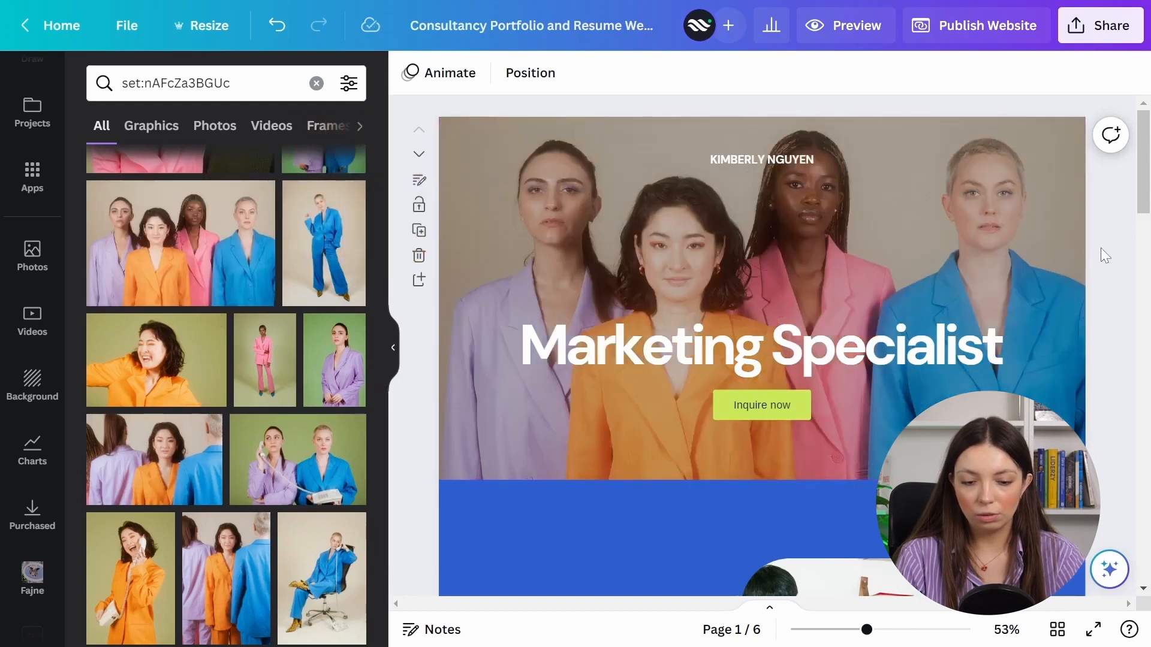
pyautogui.click(392, 353)
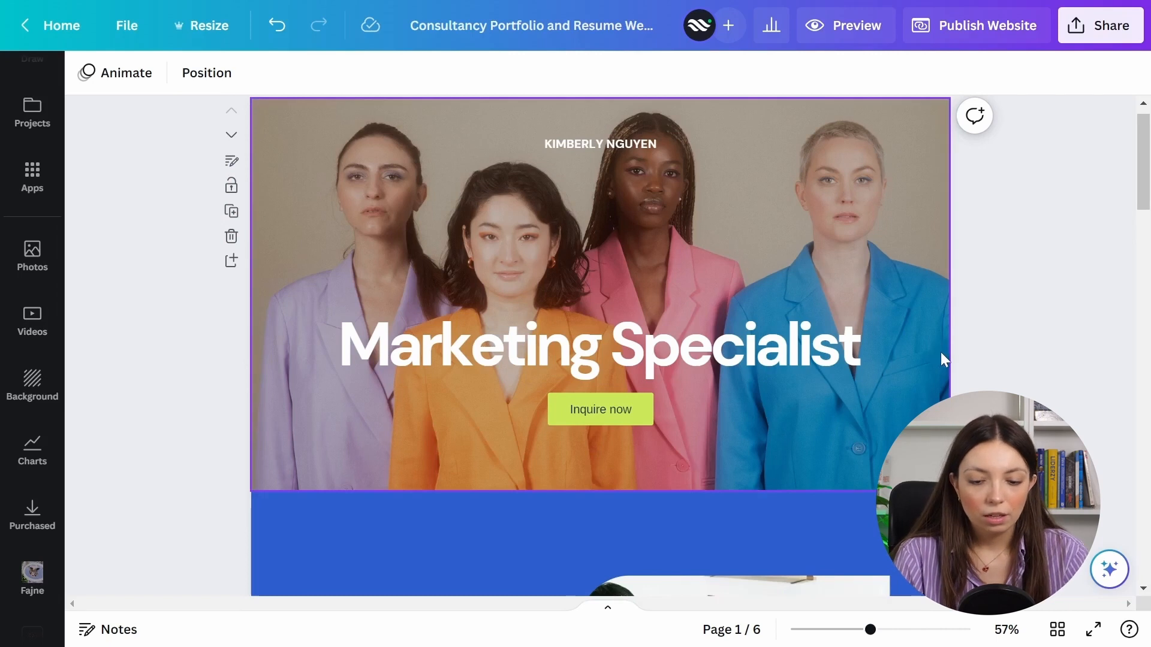
# Change the hero heading to "Your Marketing Team".
pyautogui.doubleClick(577, 353)
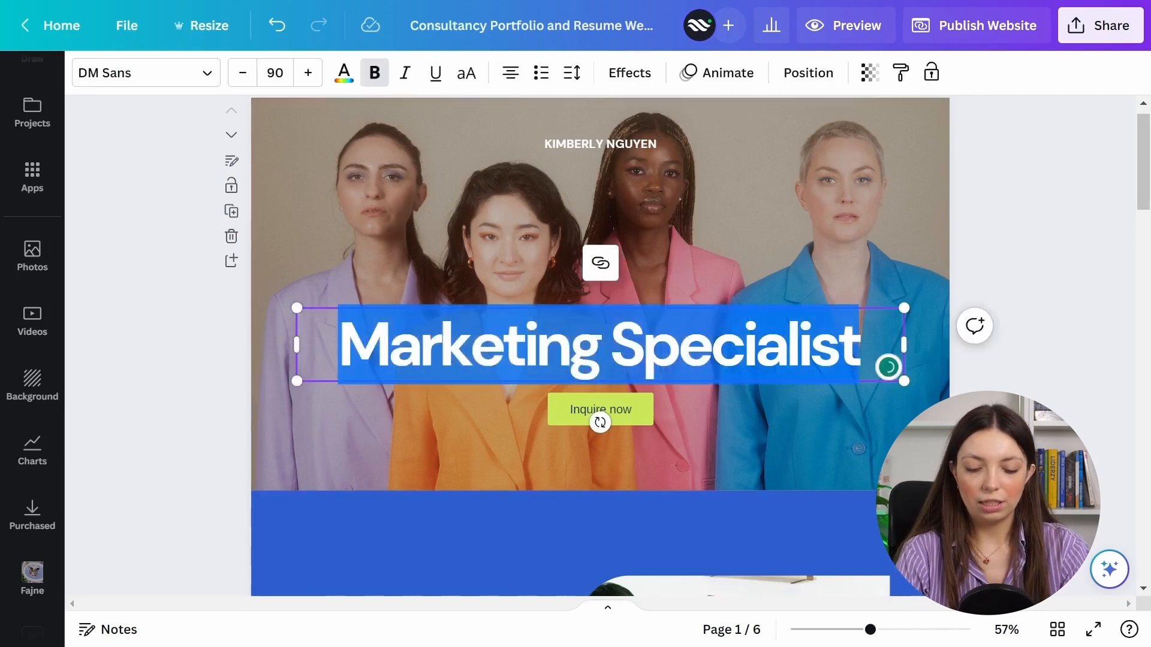
pyautogui.write('Your')
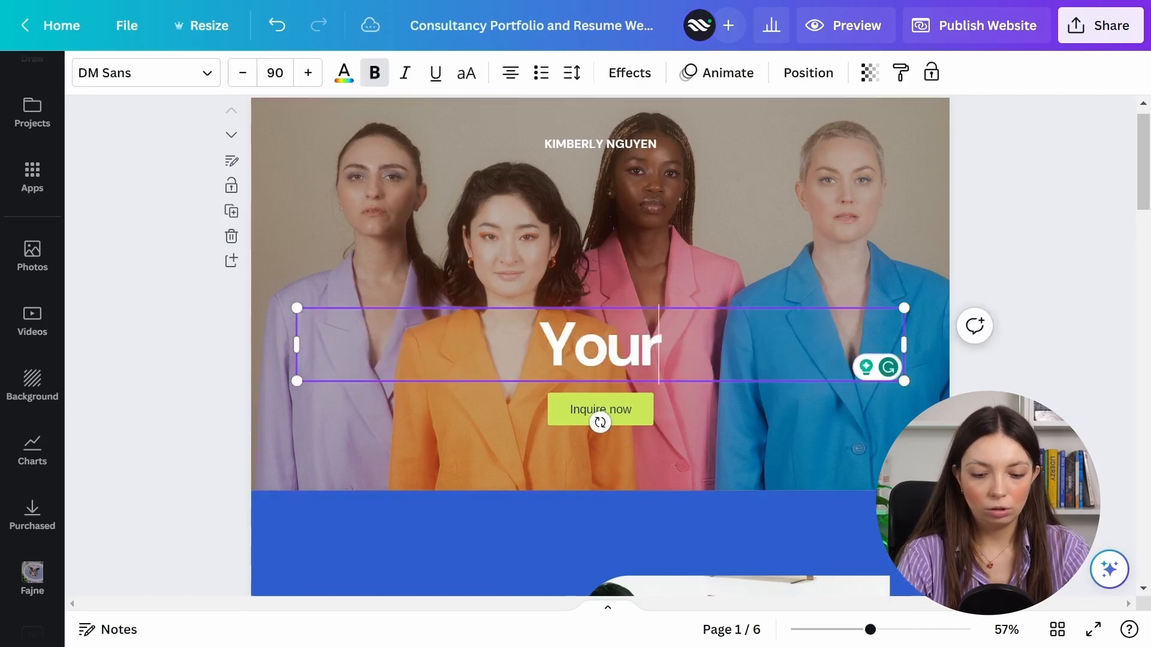
pyautogui.write(' Marketing')
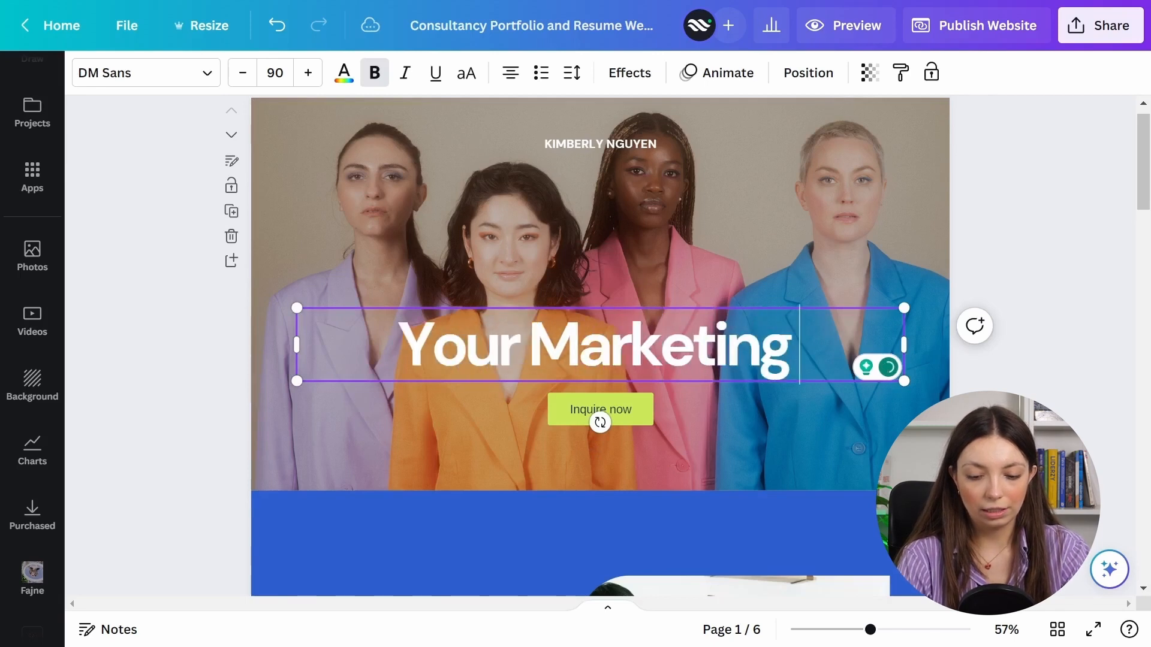
pyautogui.write(' Team')
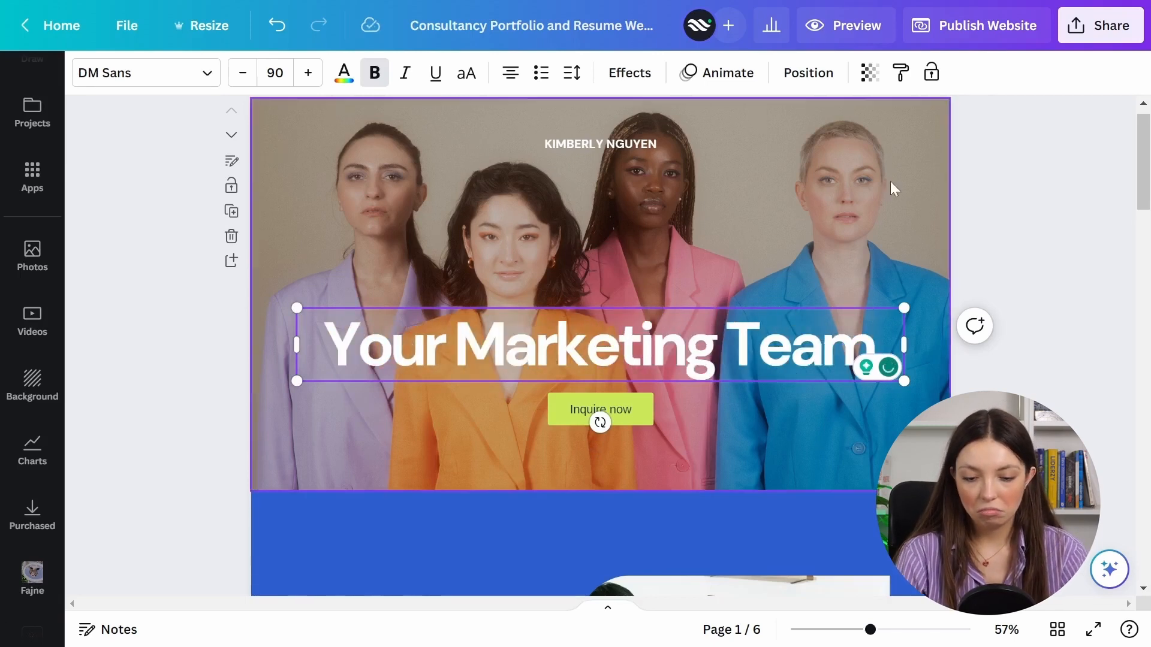
pyautogui.click(1023, 189)
# Replace the person's name above the hero heading with "YMT".
pyautogui.doubleClick(598, 145)
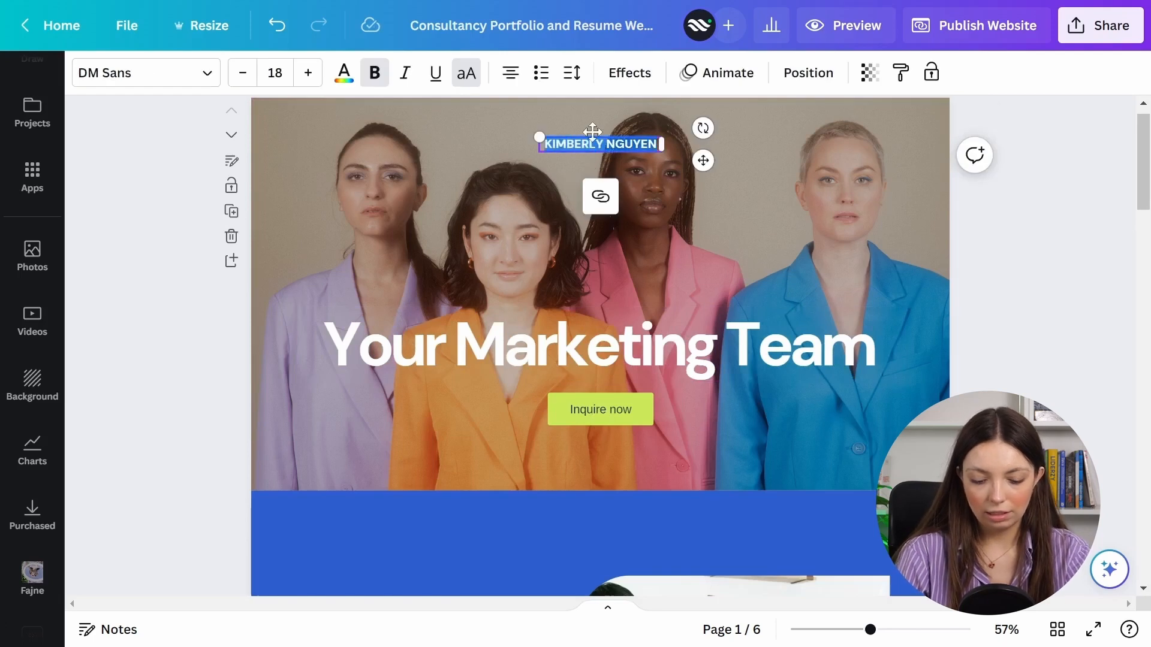
pyautogui.write('YMT')
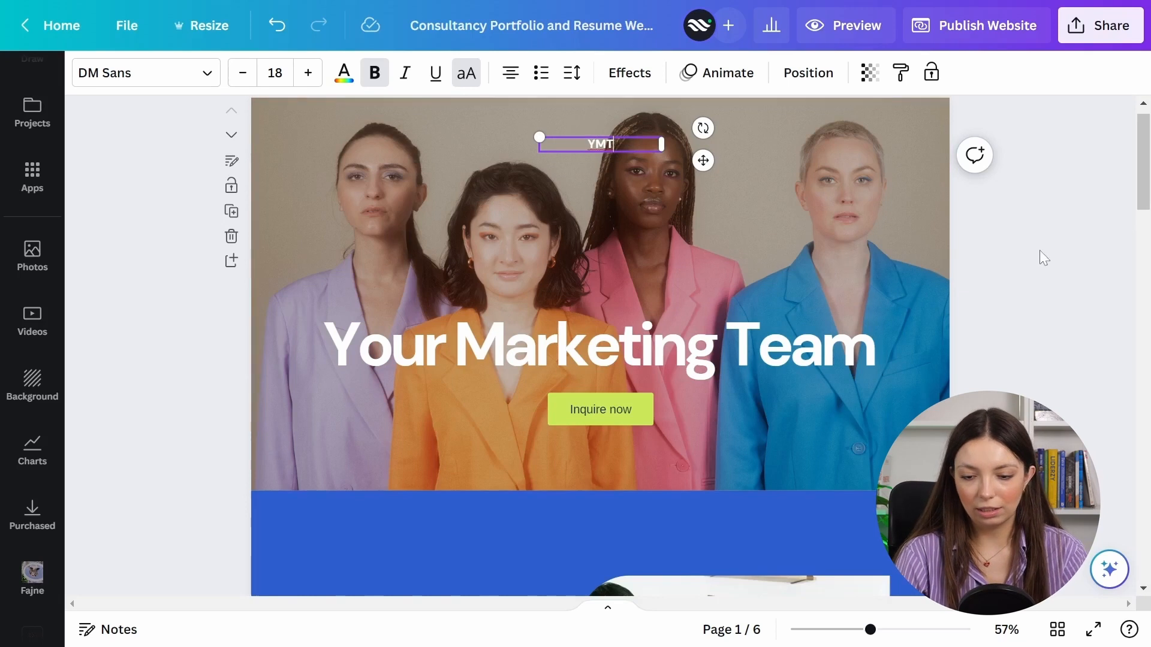
pyautogui.click(1041, 259)
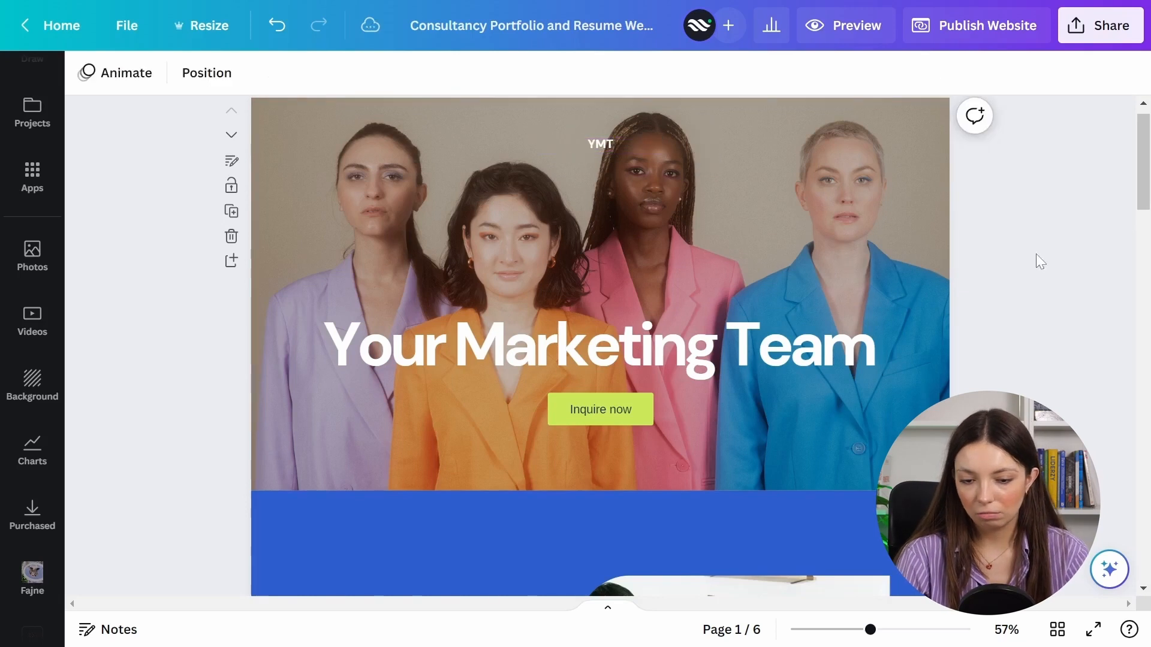
# Enlarge the YMT text above the hero heading and keep it centred on the page.
pyautogui.click(607, 146)
pyautogui.moveTo(536, 138); pyautogui.dragTo(500, 133)
pyautogui.moveTo(693, 160); pyautogui.dragTo(725, 155)
pyautogui.click(1029, 229)
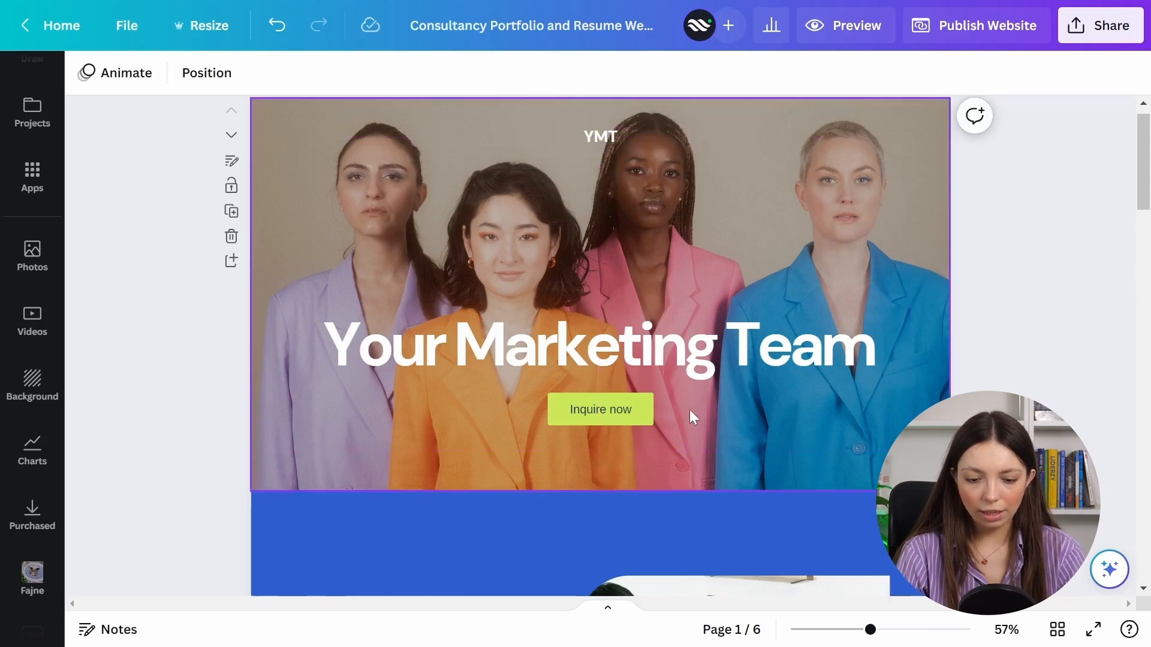
# Set the font of the "Your Marketing Team" heading to Gatwick Bold.
pyautogui.click(778, 366)
pyautogui.click(150, 73)
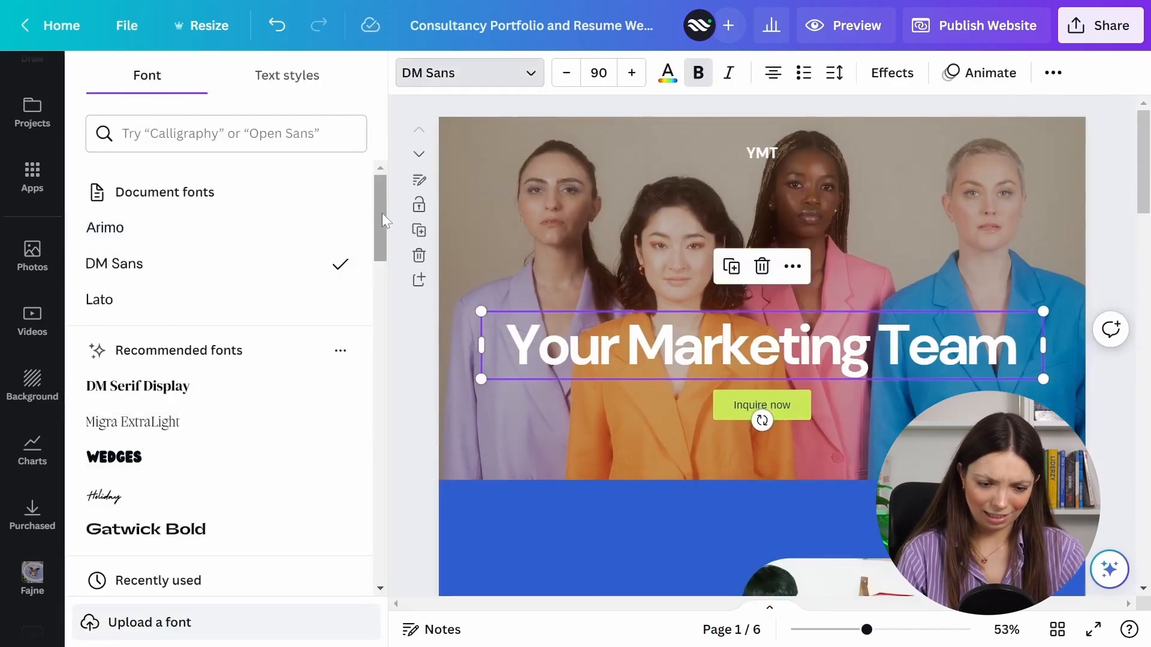
pyautogui.moveTo(382, 204); pyautogui.dragTo(384, 253)
pyautogui.click(251, 272)
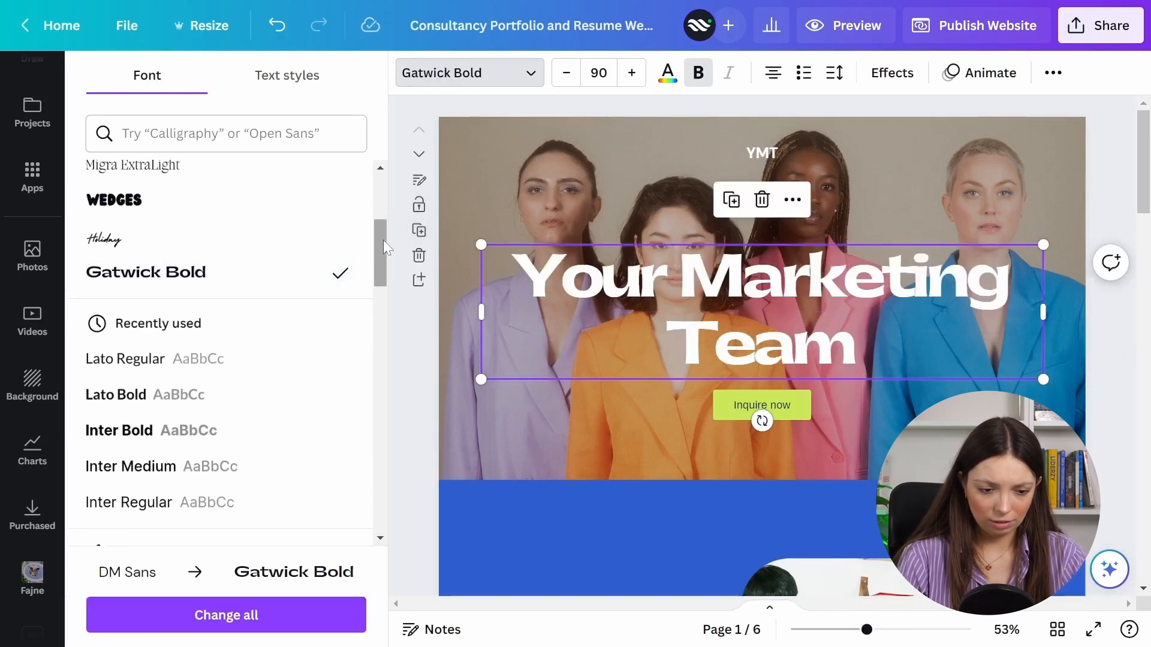
# Try the Archivo Black font on the "Your Marketing Team" heading.
pyautogui.click(470, 73)
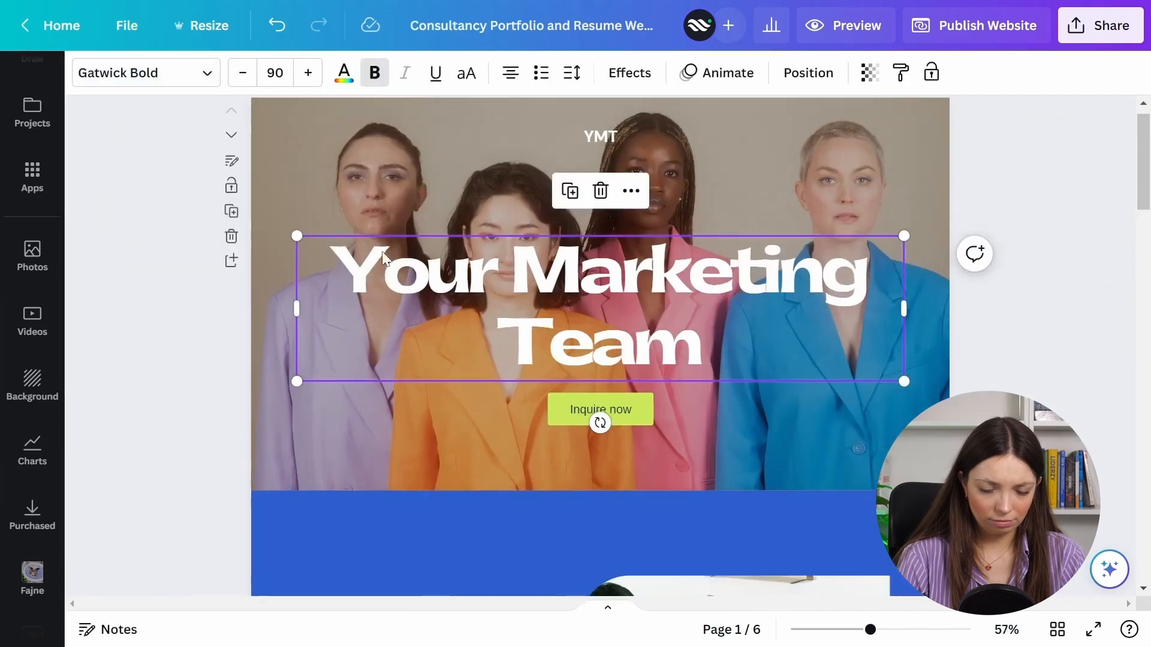
pyautogui.click(144, 81)
pyautogui.scroll(-5, 234, 300)
pyautogui.scroll(-6, 240, 318)
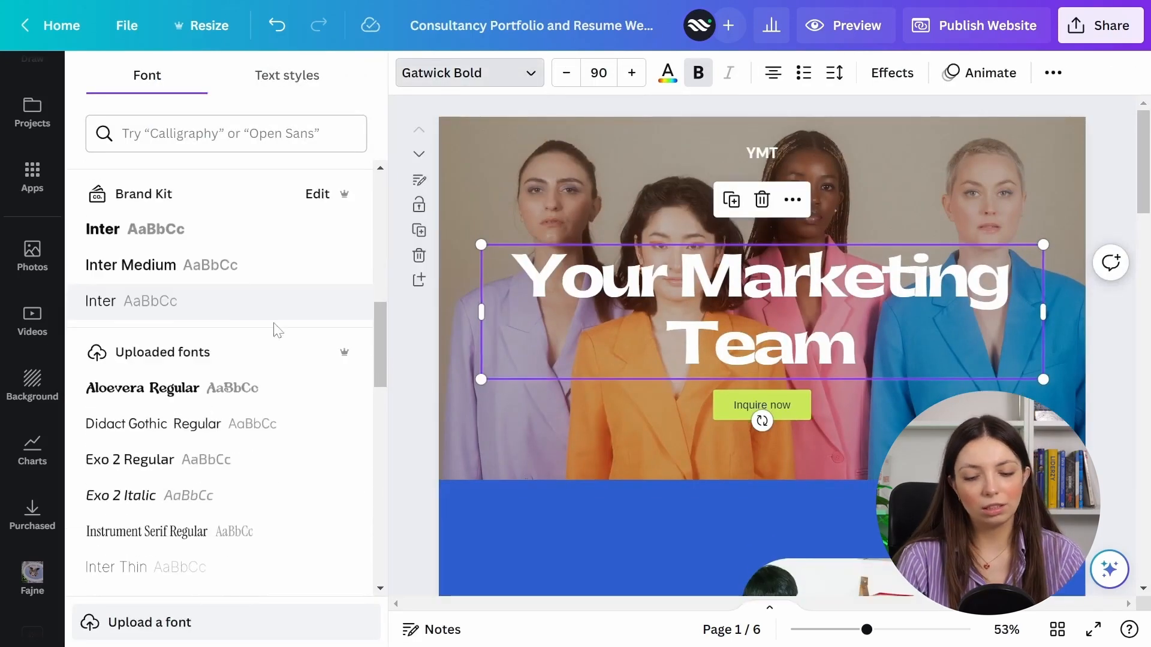
pyautogui.scroll(-8, 259, 369)
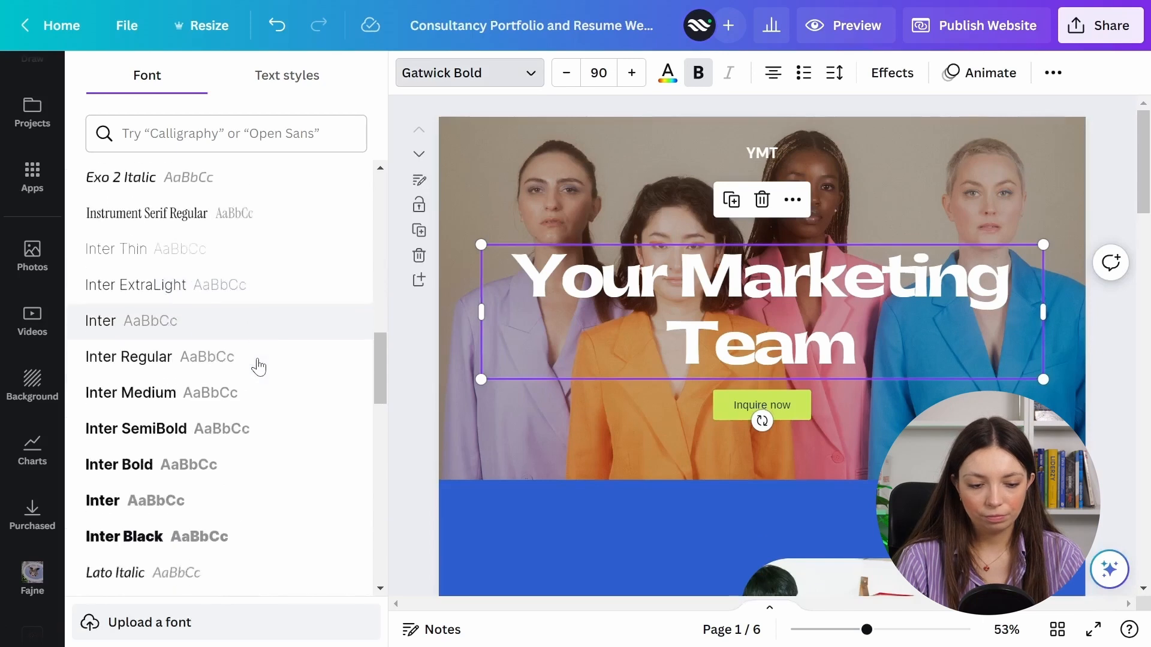
pyautogui.scroll(-10, 263, 375)
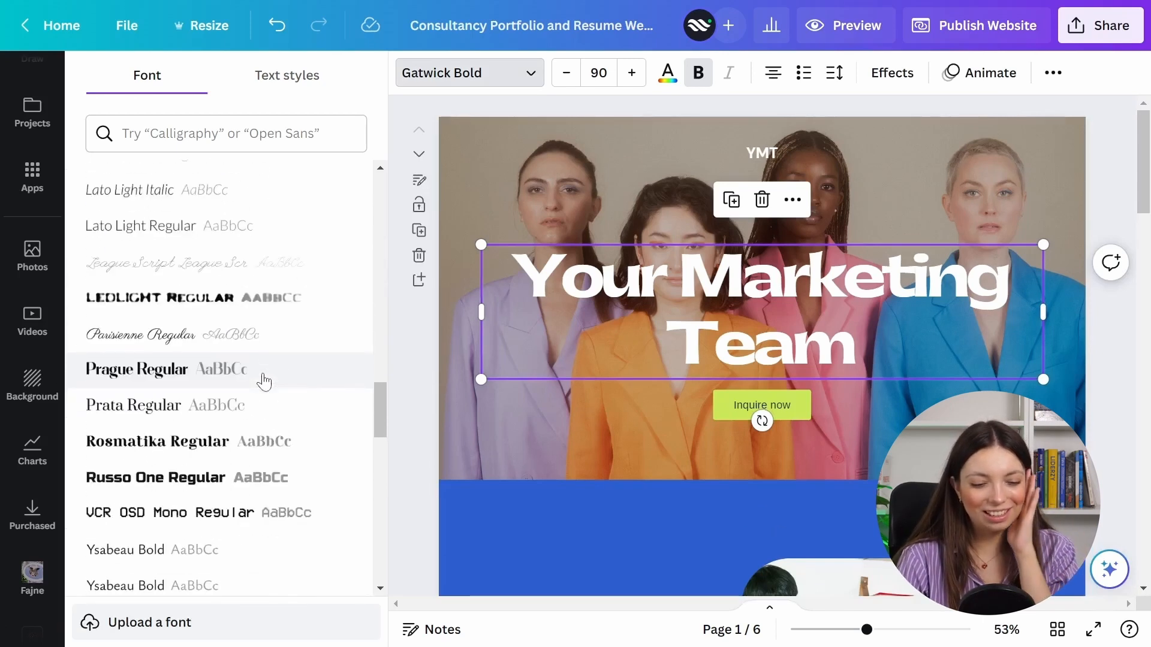
pyautogui.scroll(-7, 234, 375)
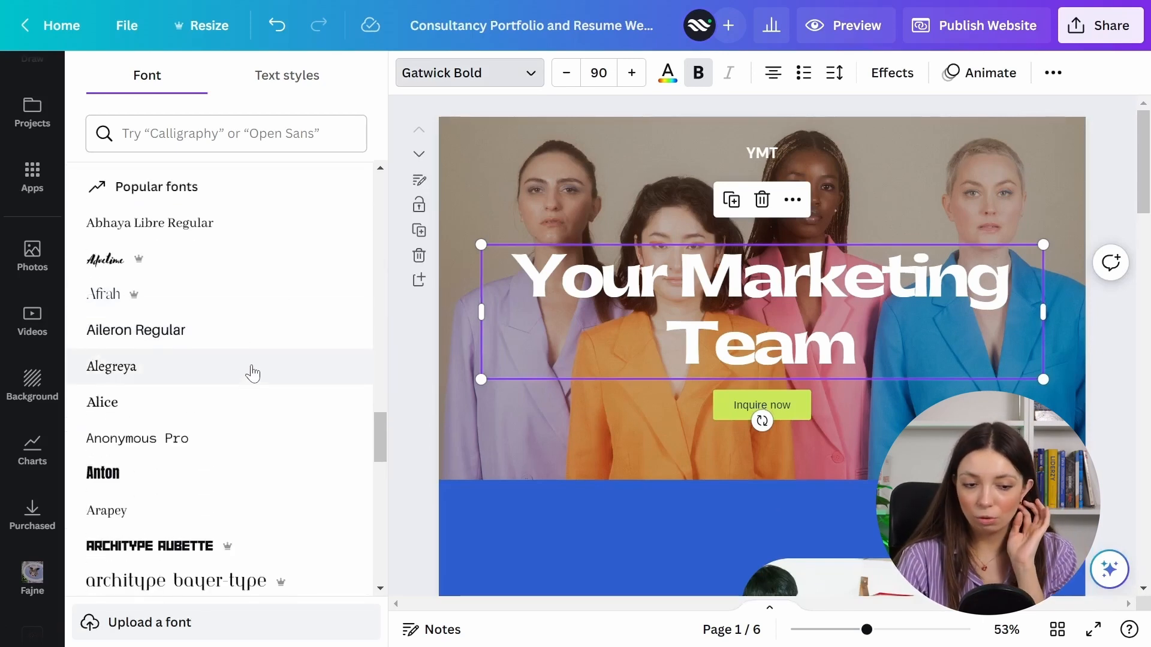
pyautogui.scroll(-2, 246, 372)
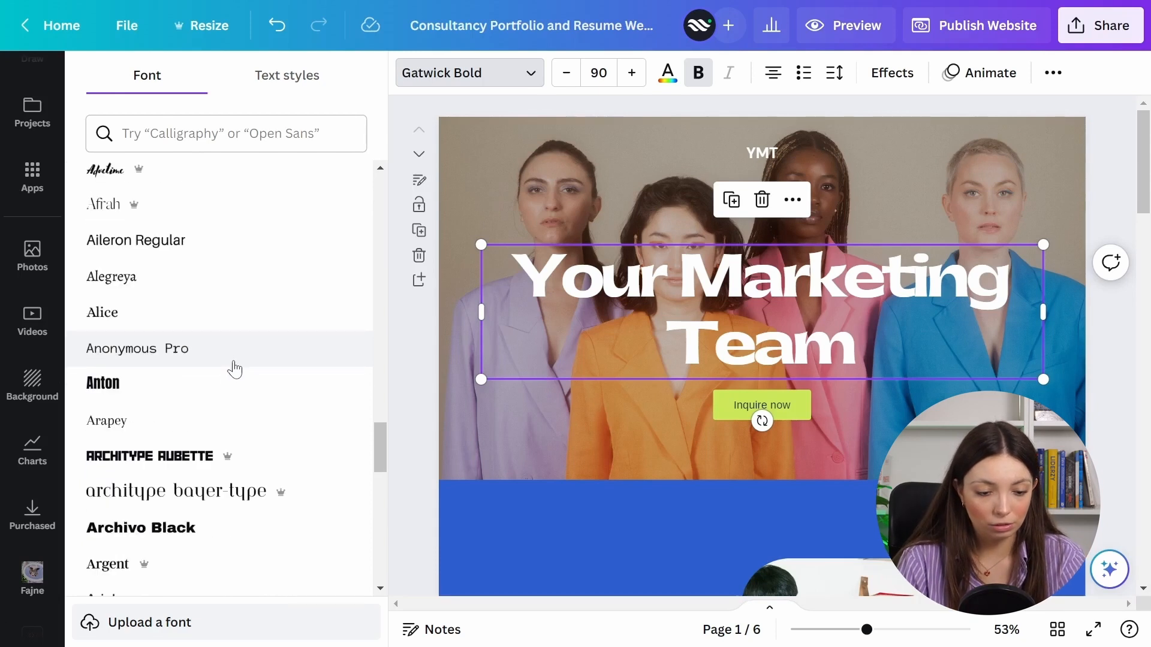
pyautogui.scroll(-2, 228, 378)
pyautogui.scroll(-2, 265, 347)
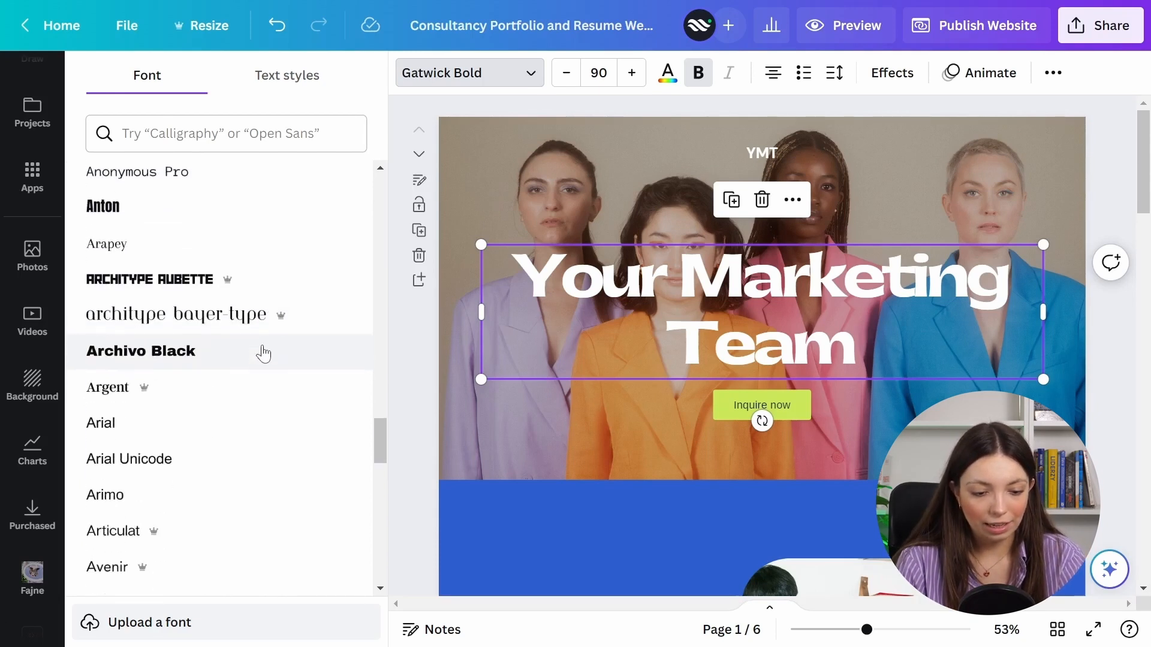
pyautogui.click(255, 355)
# Try the Braggadocio, Eczar SemiBold and Horizon fonts on the hero heading.
pyautogui.scroll(-5, 247, 390)
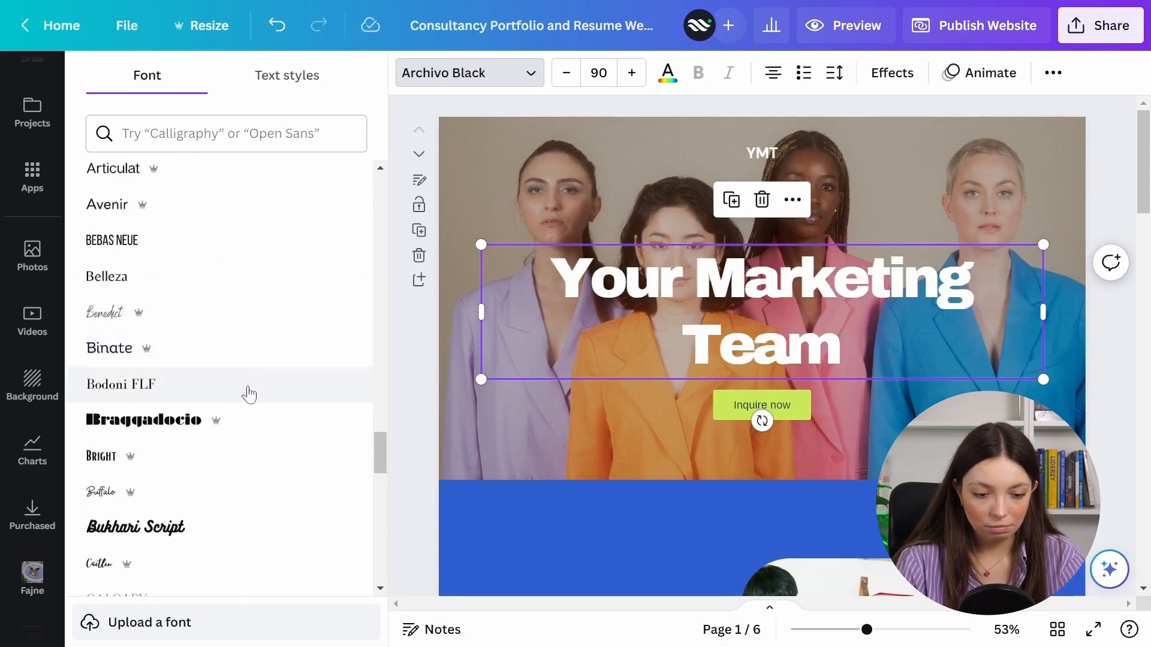
pyautogui.click(226, 419)
pyautogui.scroll(-2, 268, 372)
pyautogui.scroll(-5, 270, 384)
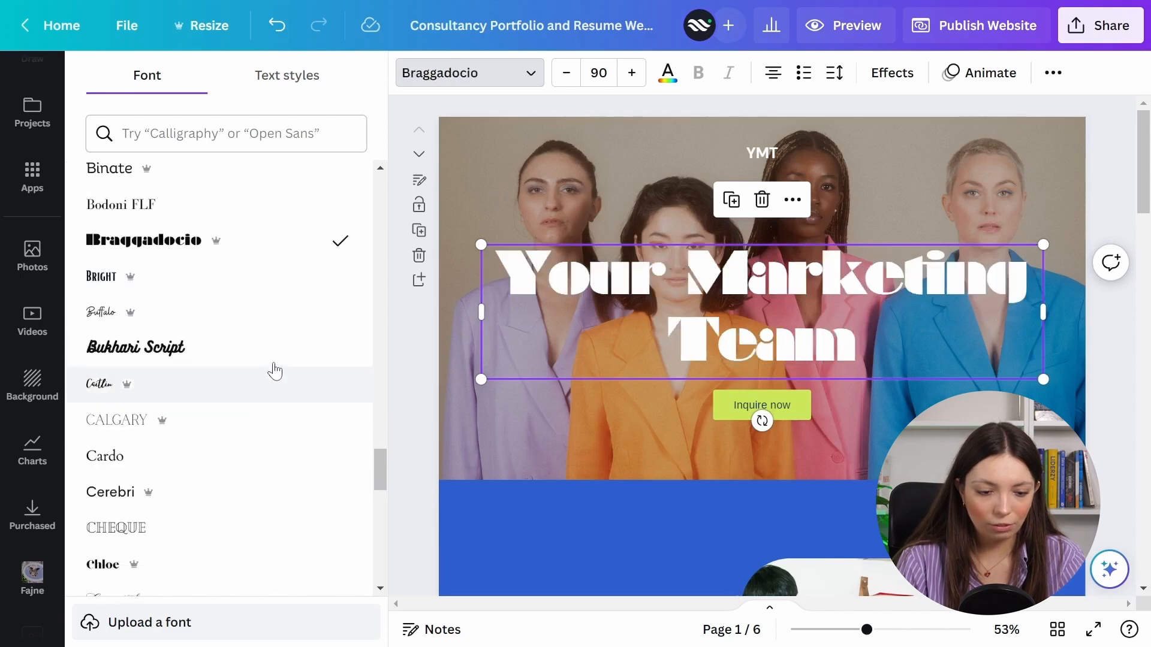
pyautogui.scroll(-8, 247, 396)
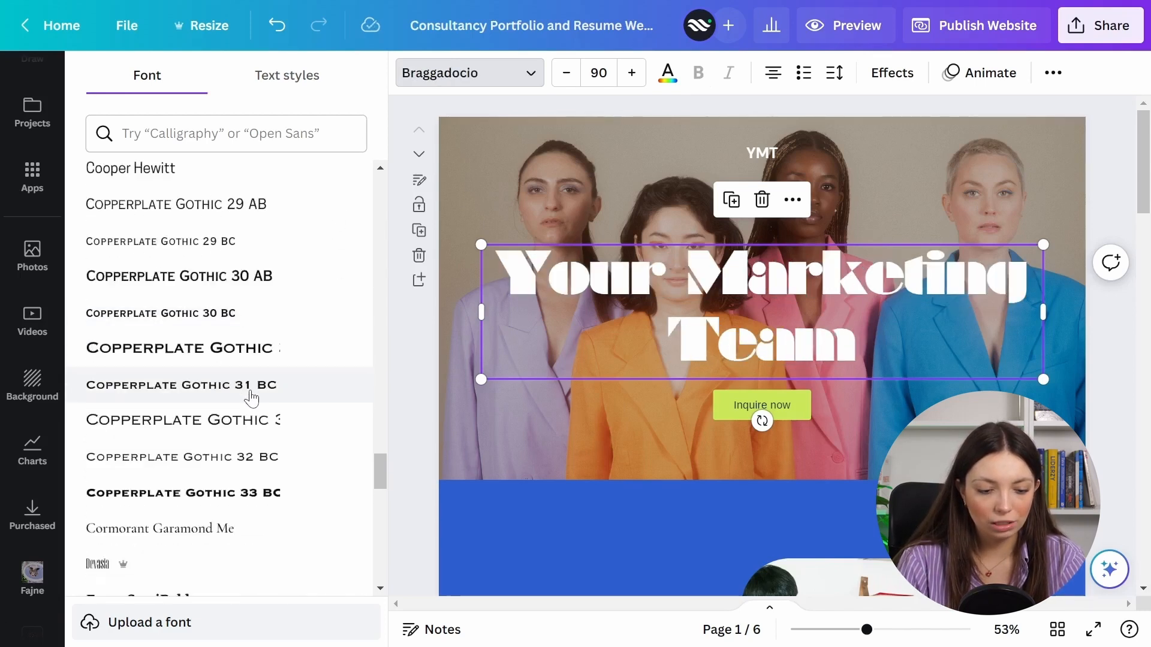
pyautogui.click(240, 251)
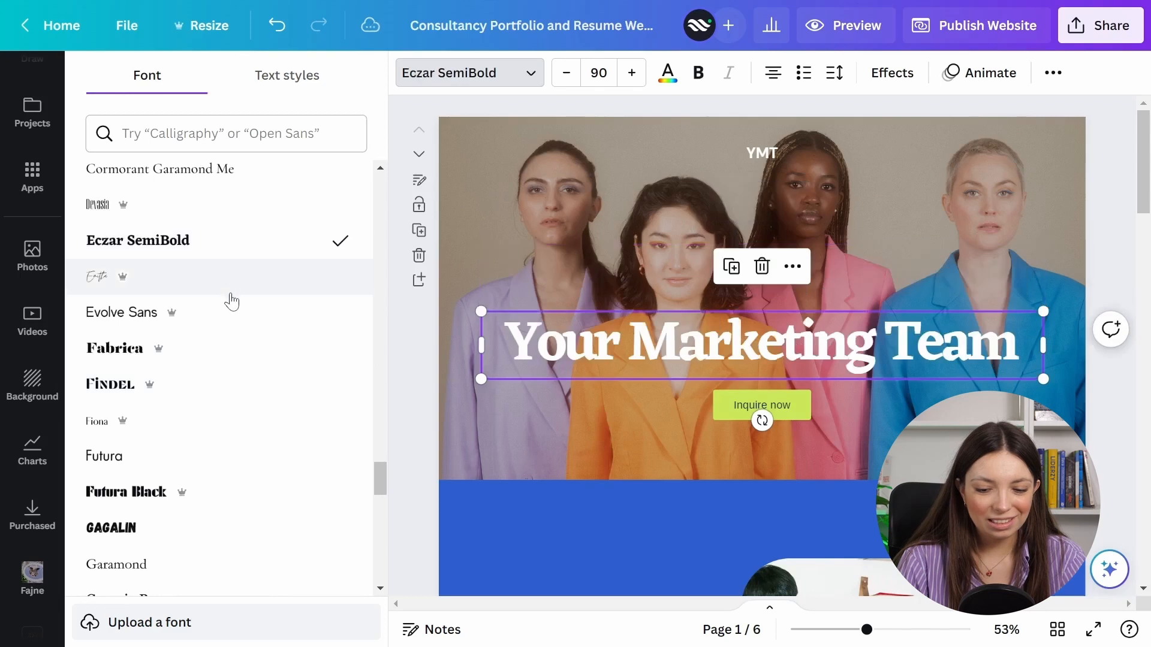
pyautogui.scroll(-9, 219, 402)
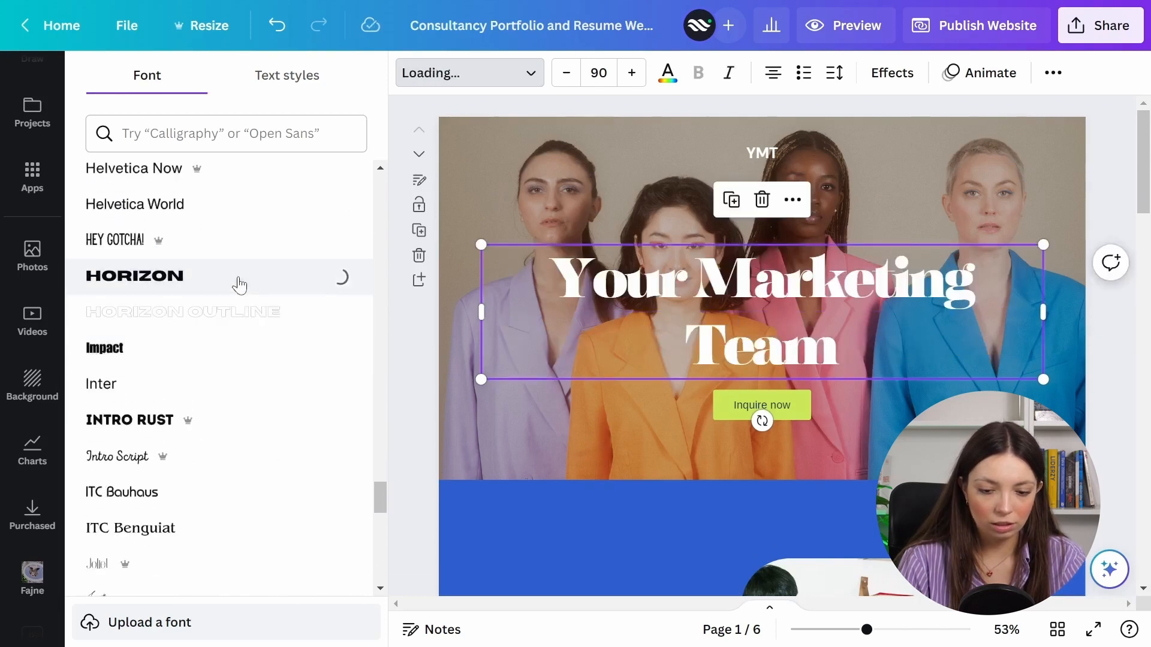
# Set the hero heading's font to Zing Rust Base and enlarge it to size 120.
pyautogui.scroll(-3, 257, 333)
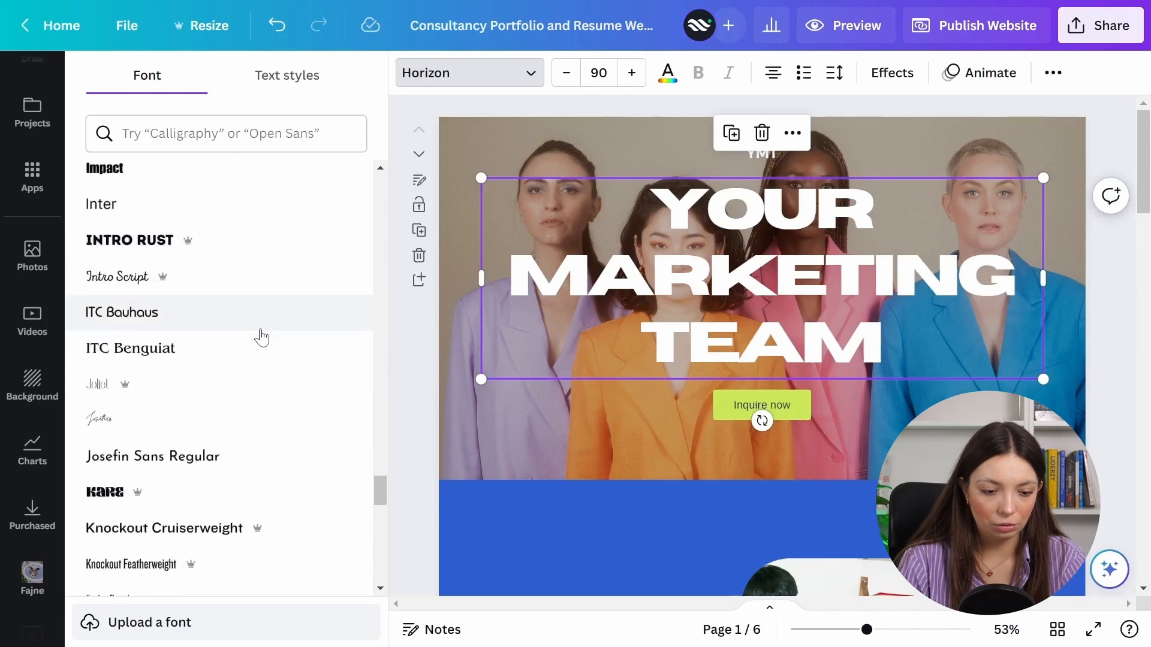
pyautogui.scroll(-7, 262, 338)
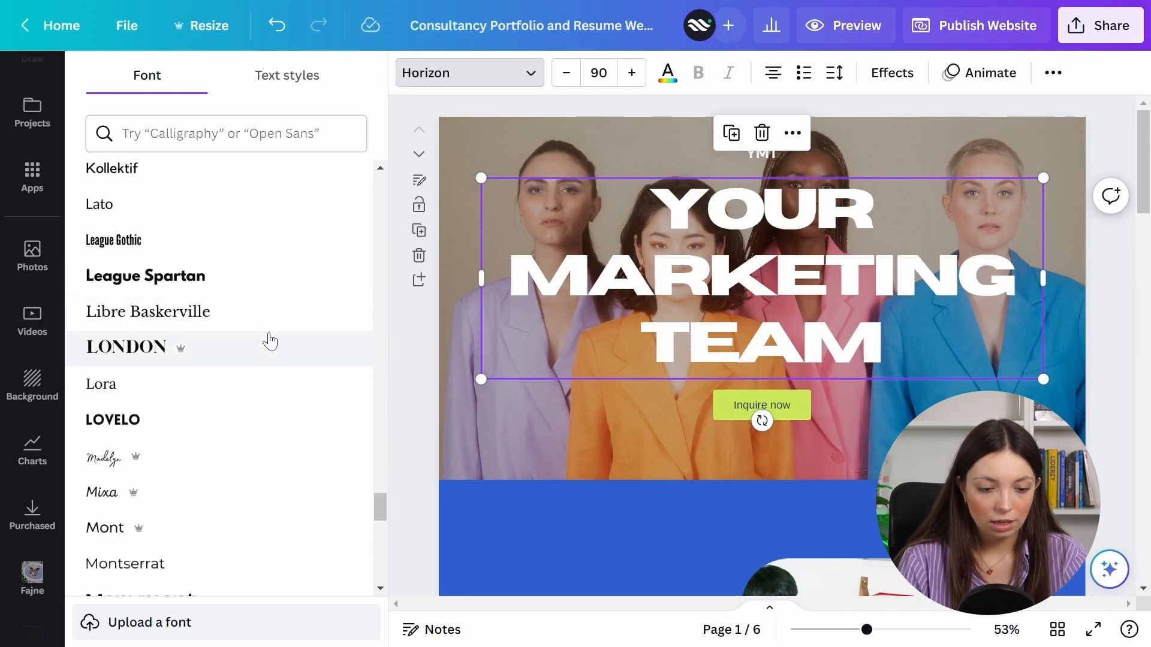
pyautogui.scroll(-15, 270, 341)
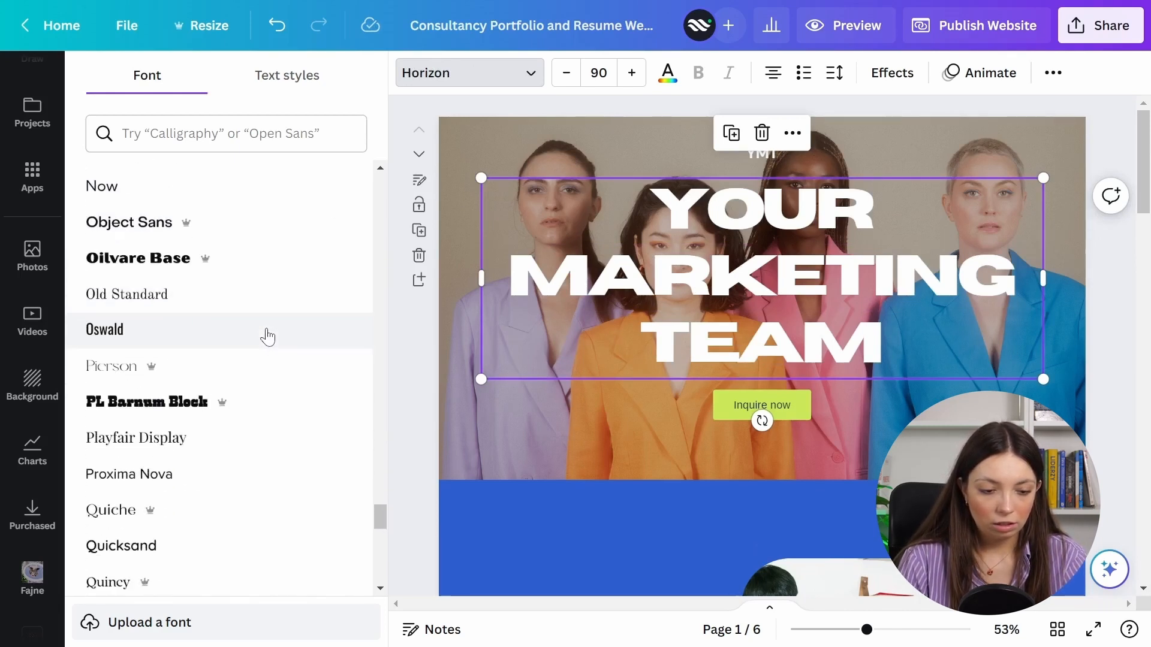
pyautogui.scroll(-15, 268, 337)
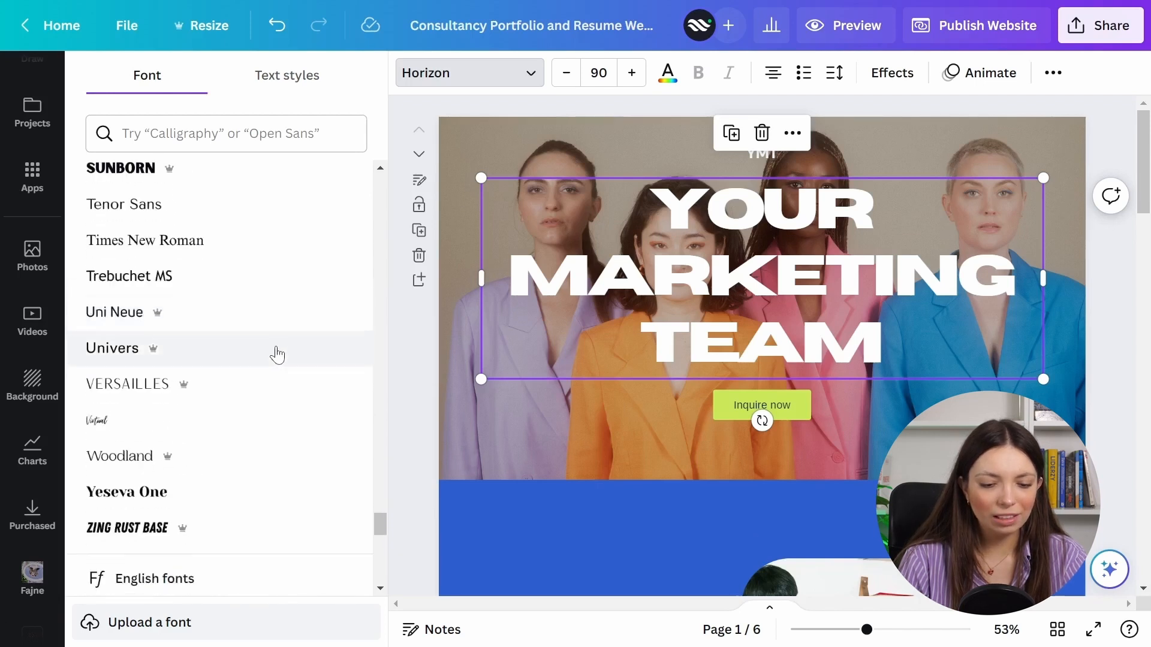
pyautogui.scroll(-8, 282, 348)
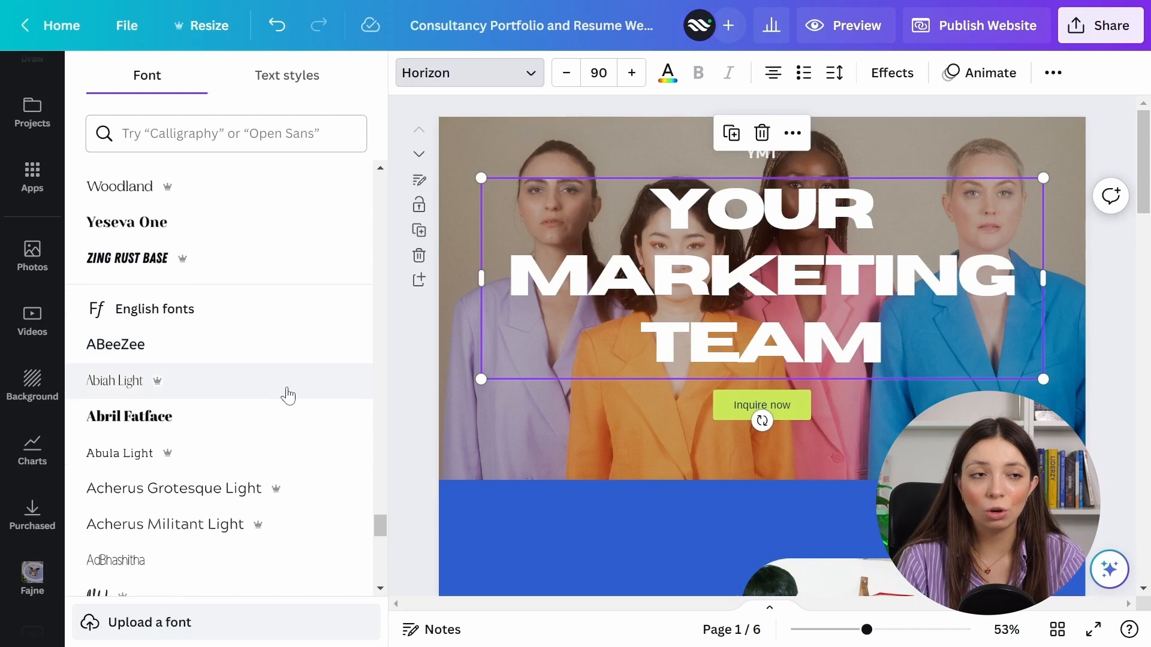
pyautogui.scroll(-3, 291, 392)
pyautogui.scroll(5, 292, 387)
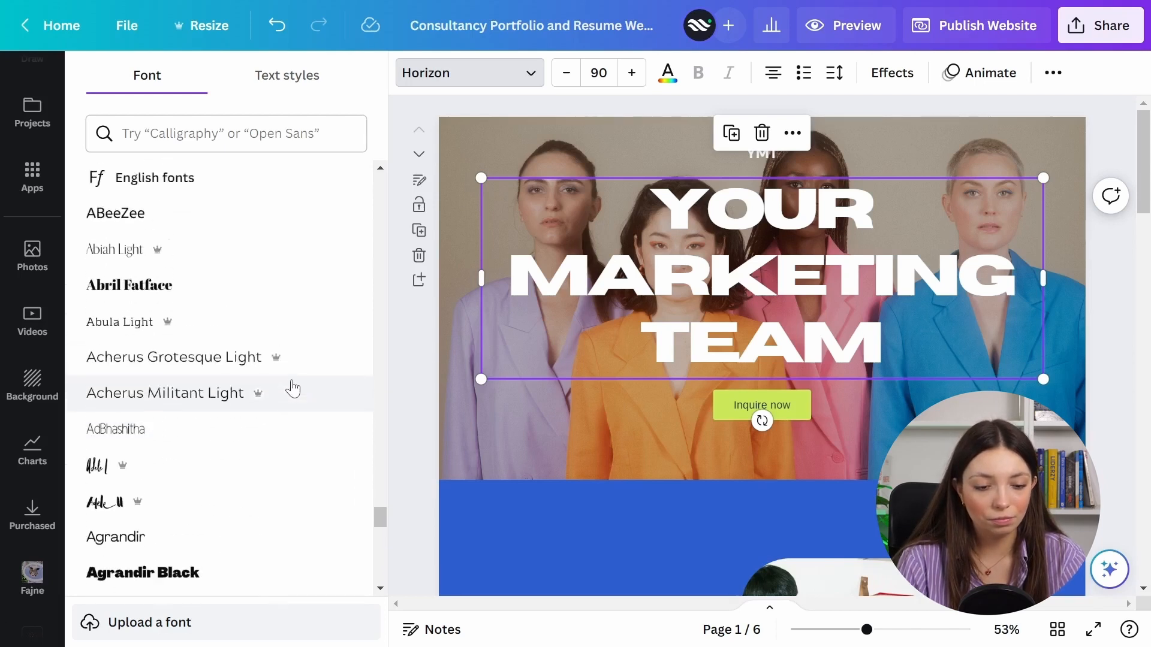
pyautogui.click(311, 359)
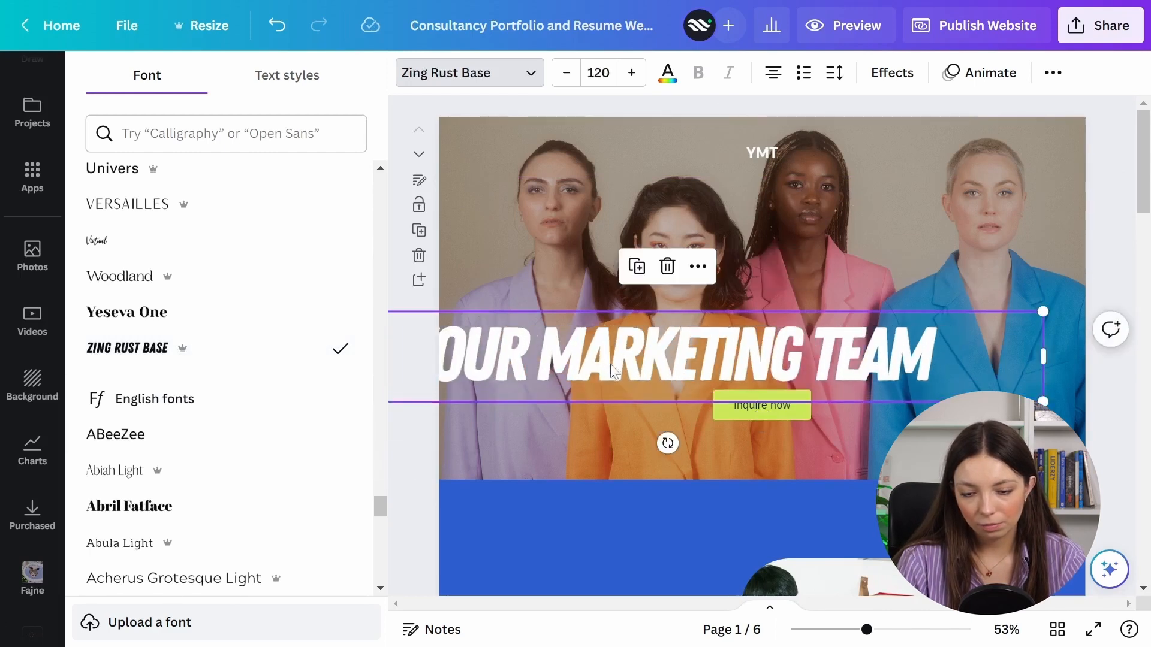
# Centre the enlarged heading horizontally on the hero photo, just above the "Inquire now" button.
pyautogui.moveTo(604, 358); pyautogui.dragTo(699, 346)
pyautogui.click(1109, 460)
pyautogui.click(1109, 460)
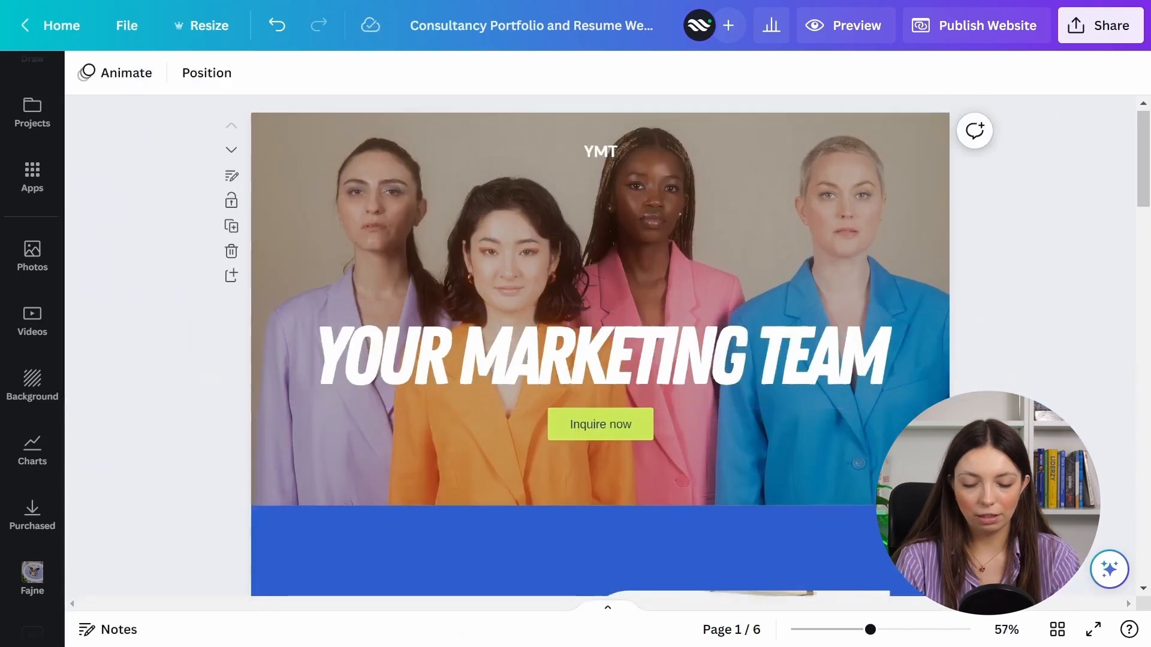
# Set the font of the YMT text above the heading to Zing Rust Base.
pyautogui.click(567, 152)
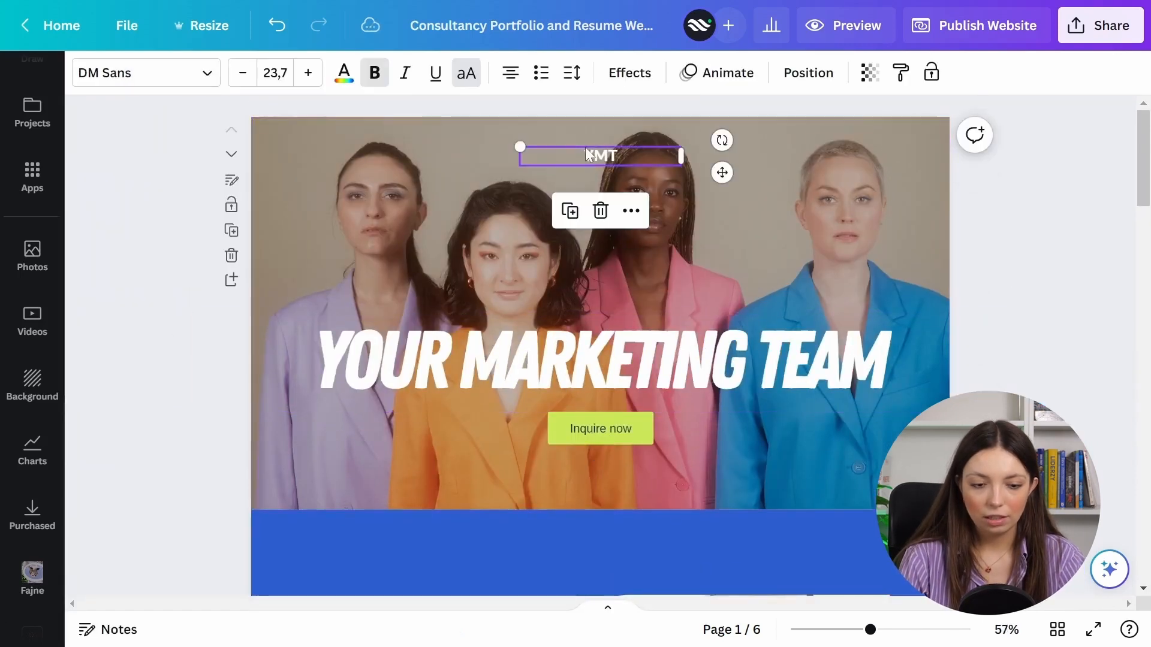
pyautogui.click(112, 88)
pyautogui.click(205, 350)
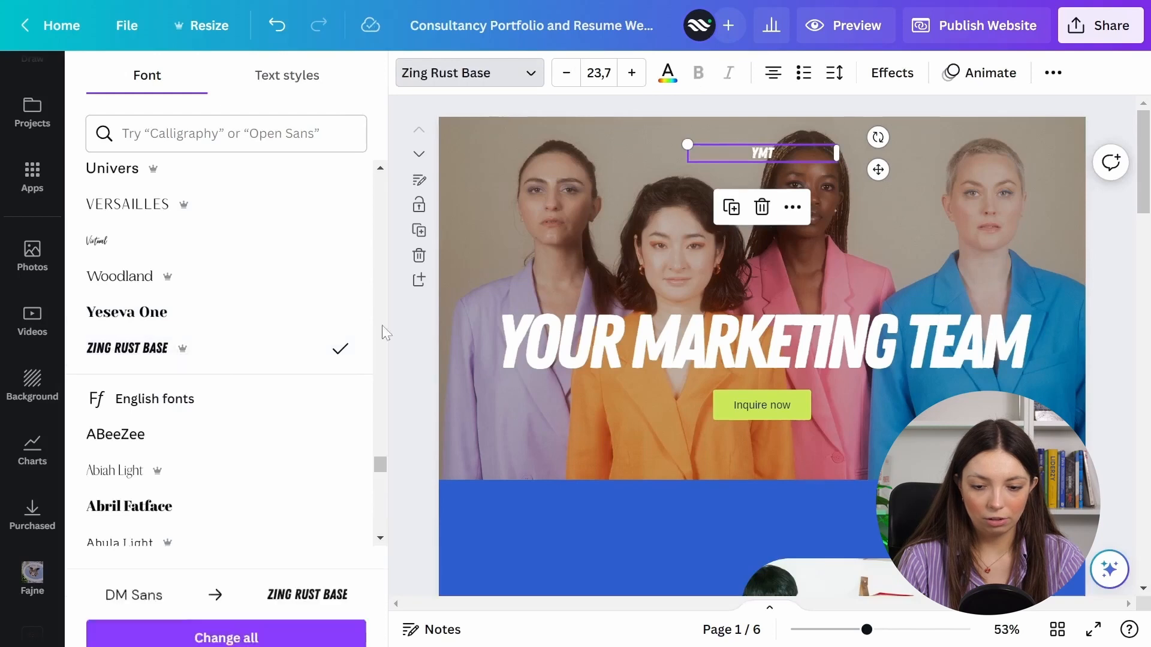
# Enlarge the YMT text to size 26 and recentre it on the page.
pyautogui.moveTo(688, 144); pyautogui.dragTo(674, 143)
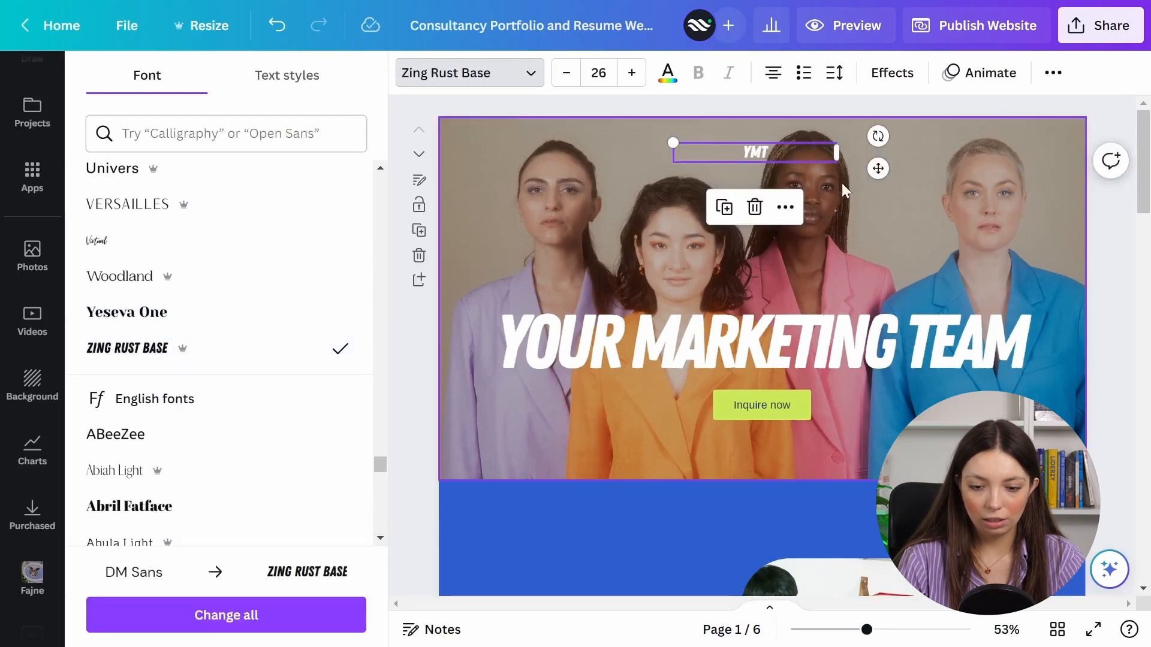
pyautogui.moveTo(878, 168); pyautogui.dragTo(886, 169)
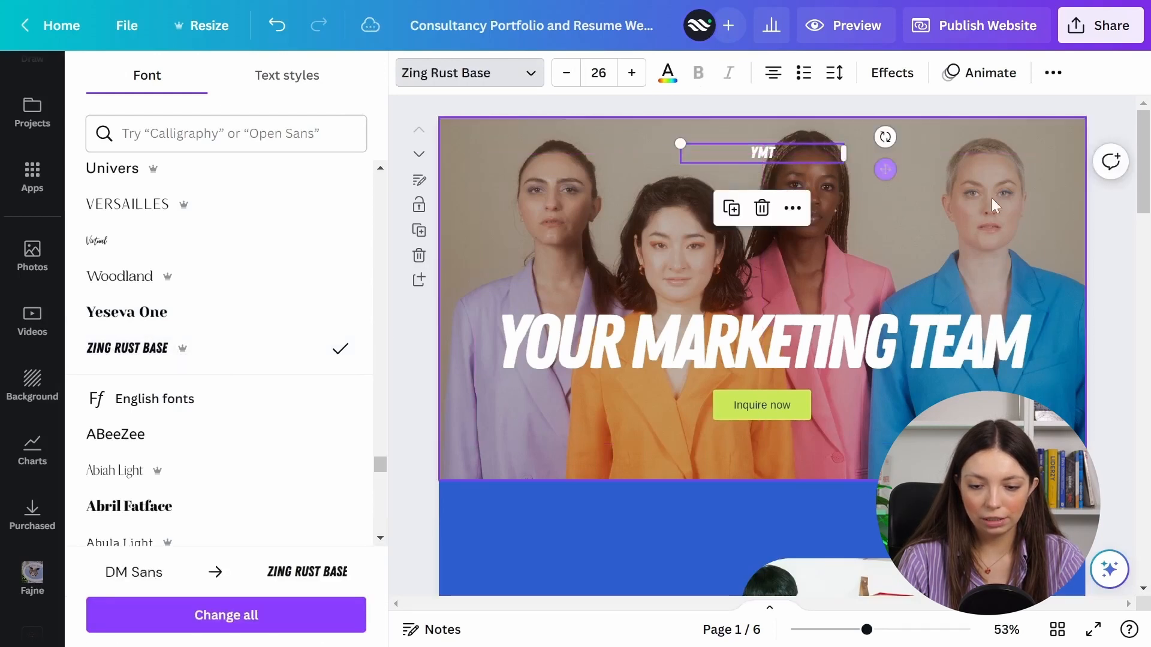
pyautogui.click(1118, 243)
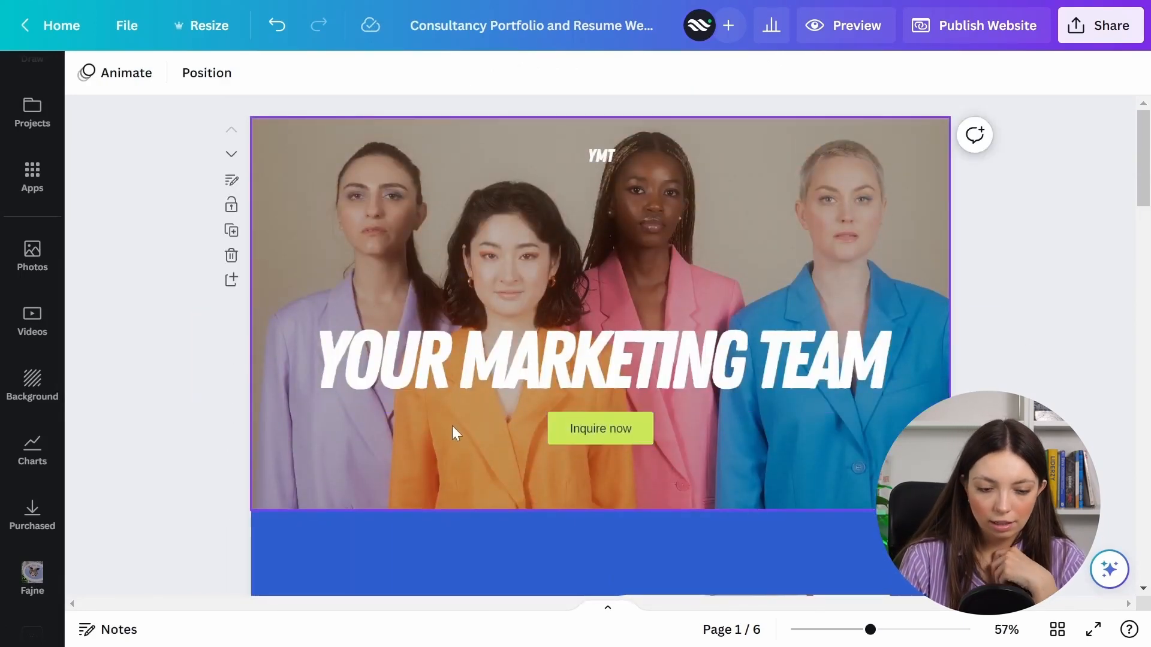
# Ungroup the "Inquire now" button into its green shape and its text.
pyautogui.click(556, 435)
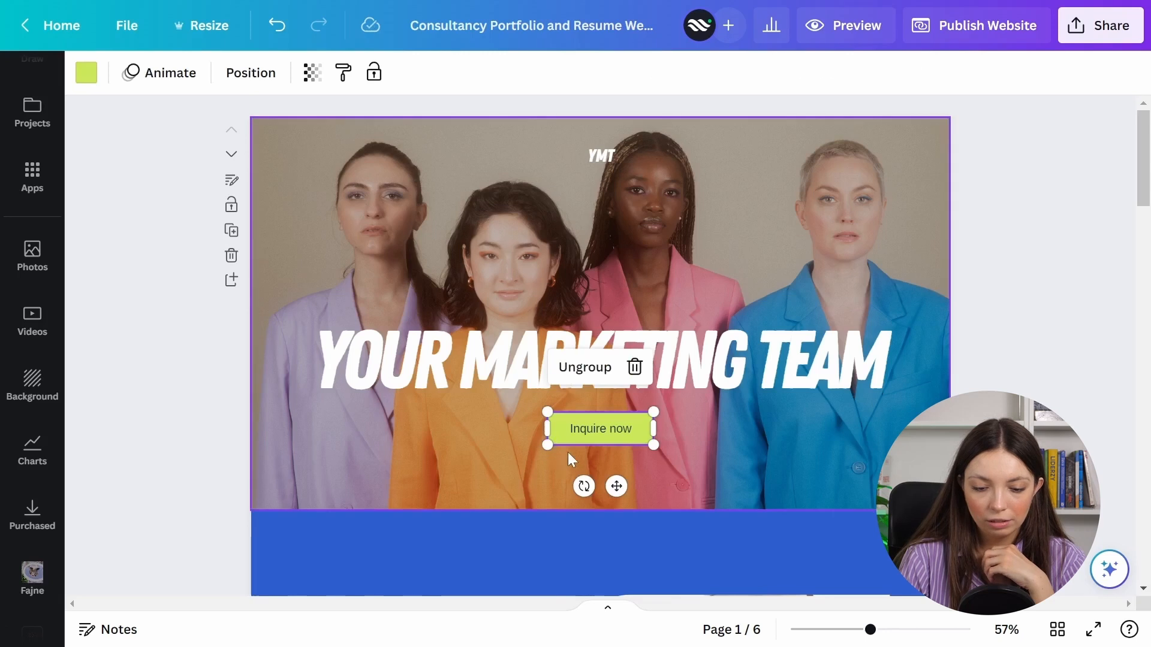
pyautogui.click(576, 369)
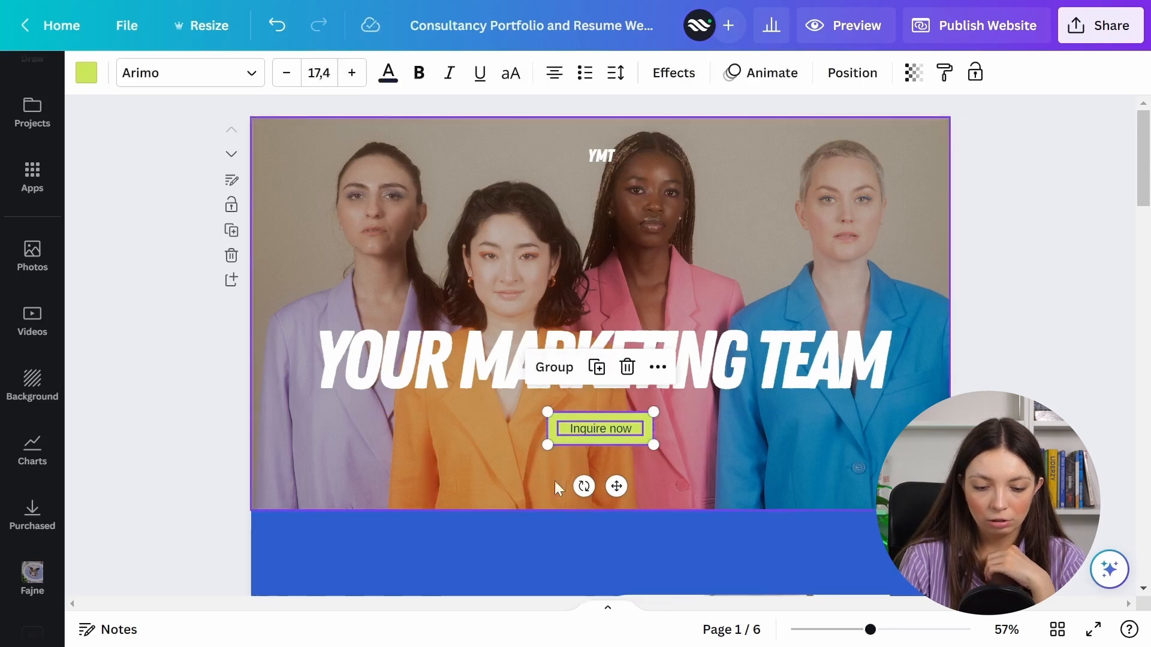
pyautogui.press('Escape')
pyautogui.click(648, 430)
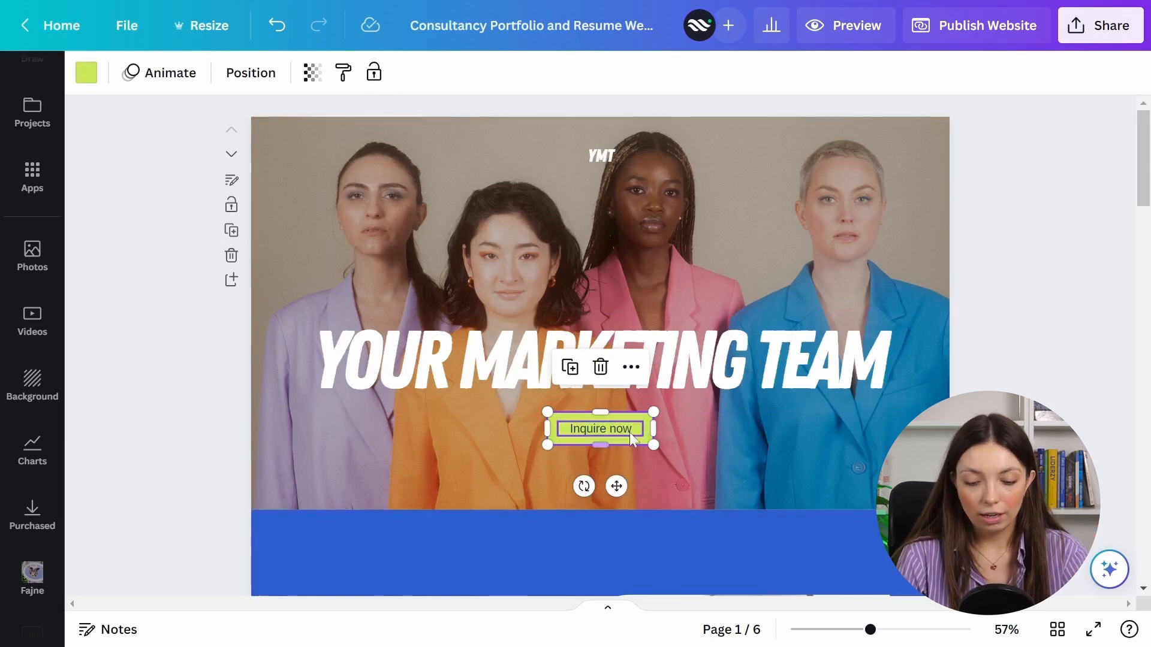
pyautogui.click(950, 394)
pyautogui.click(958, 427)
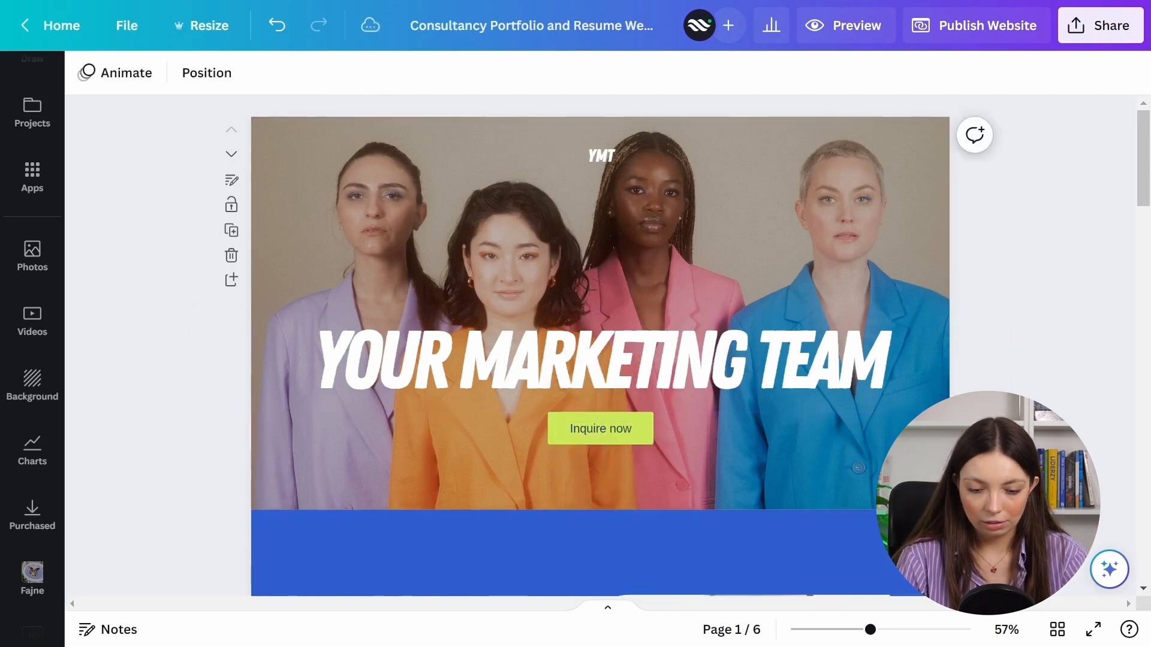
# Examine the actions offered for the "Inquire now" button text, such as Link, without applying any.
pyautogui.click(804, 355)
pyautogui.click(606, 429)
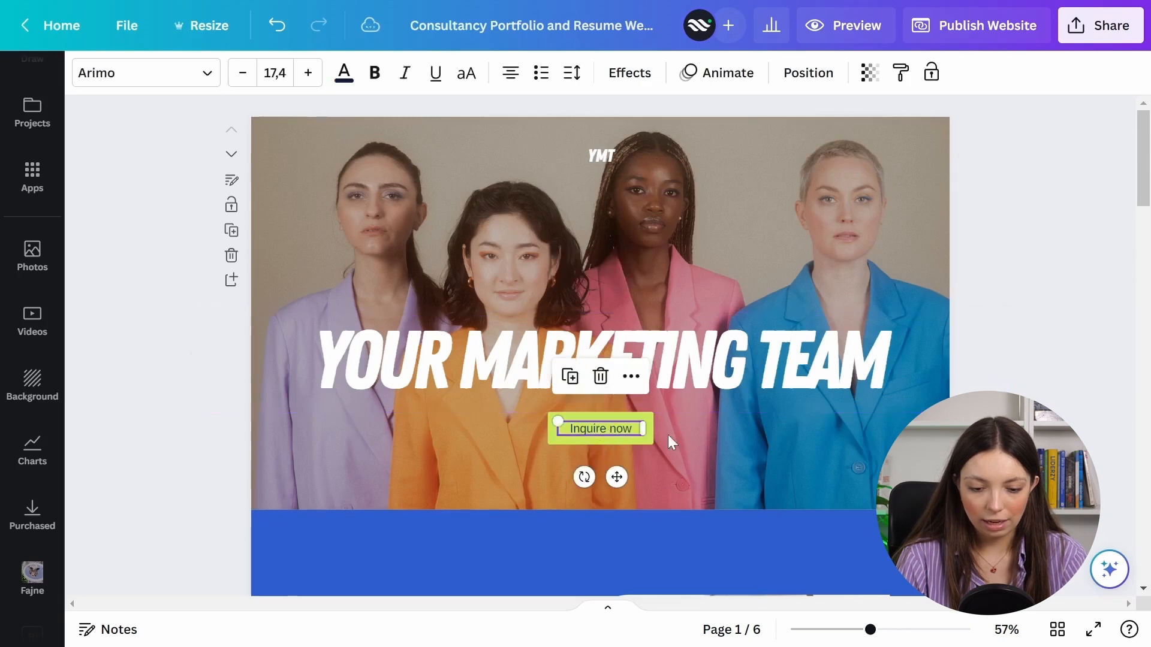
pyautogui.click(1031, 358)
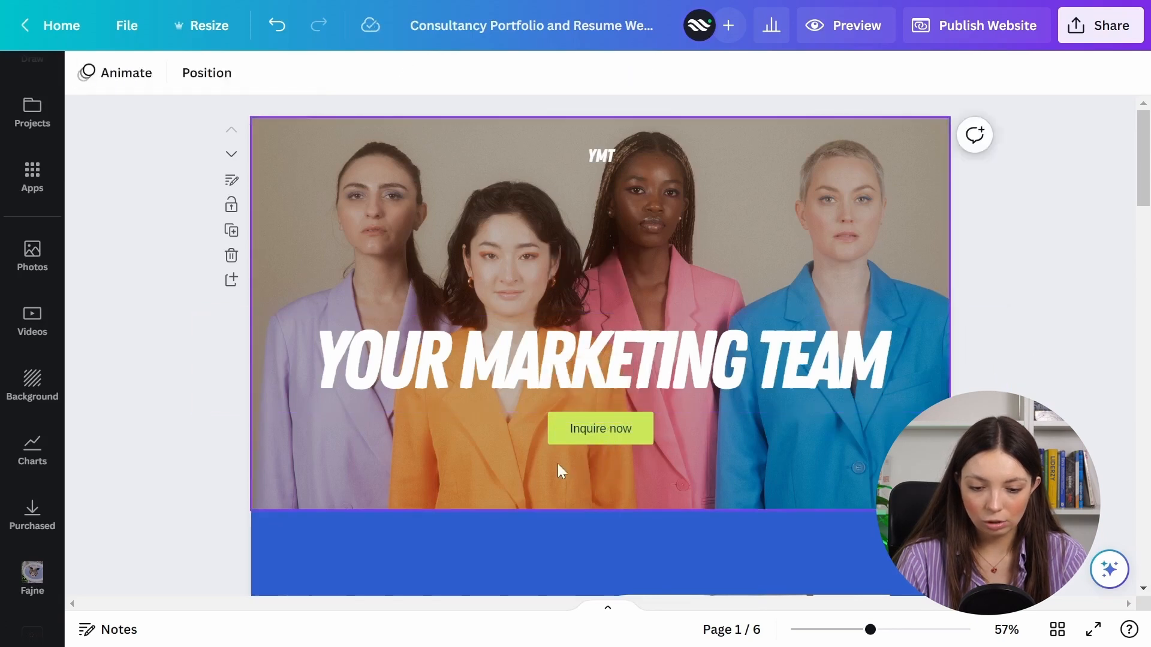
pyautogui.click(594, 433)
pyautogui.rightClick(594, 433)
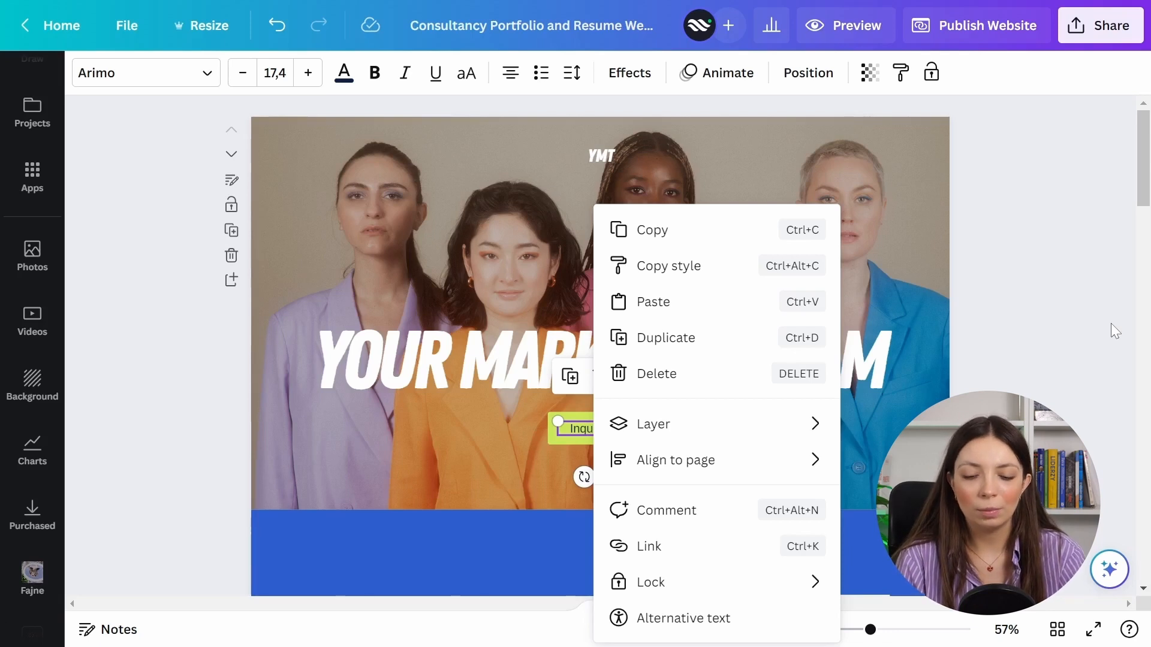
pyautogui.click(204, 401)
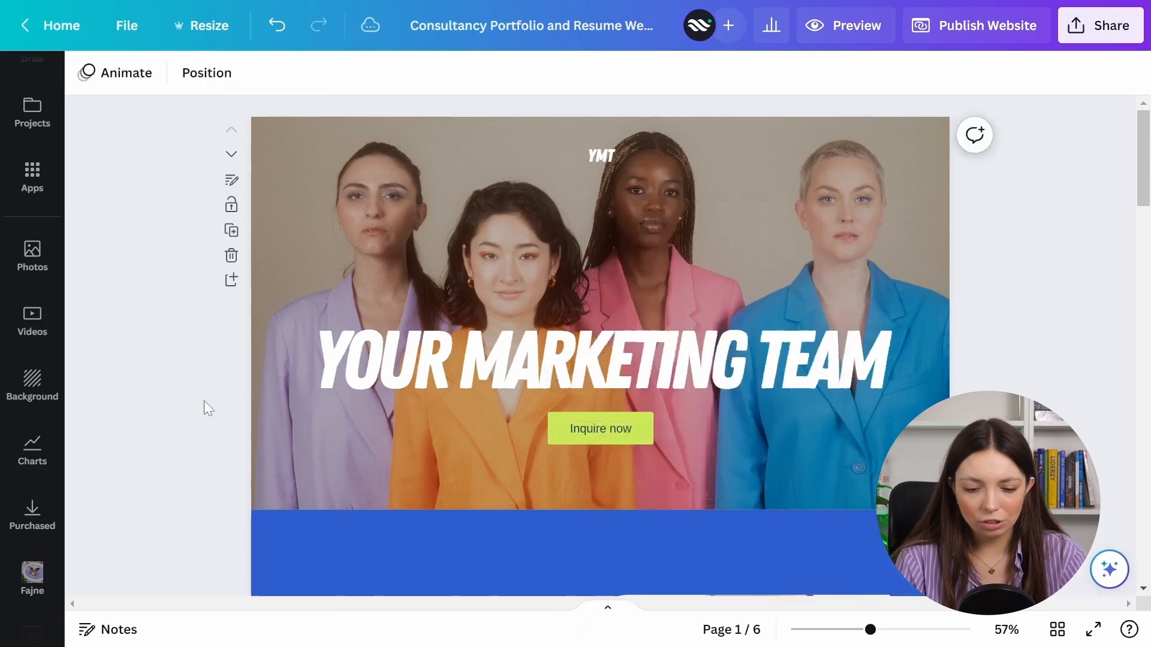
pyautogui.click(625, 432)
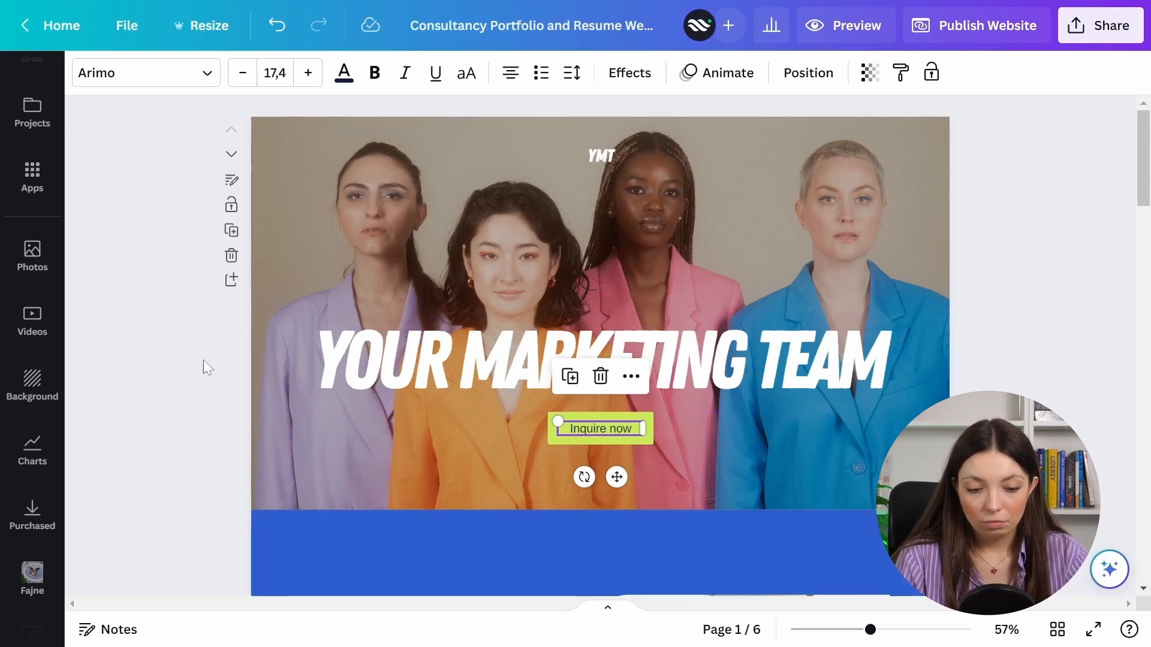
pyautogui.click(191, 387)
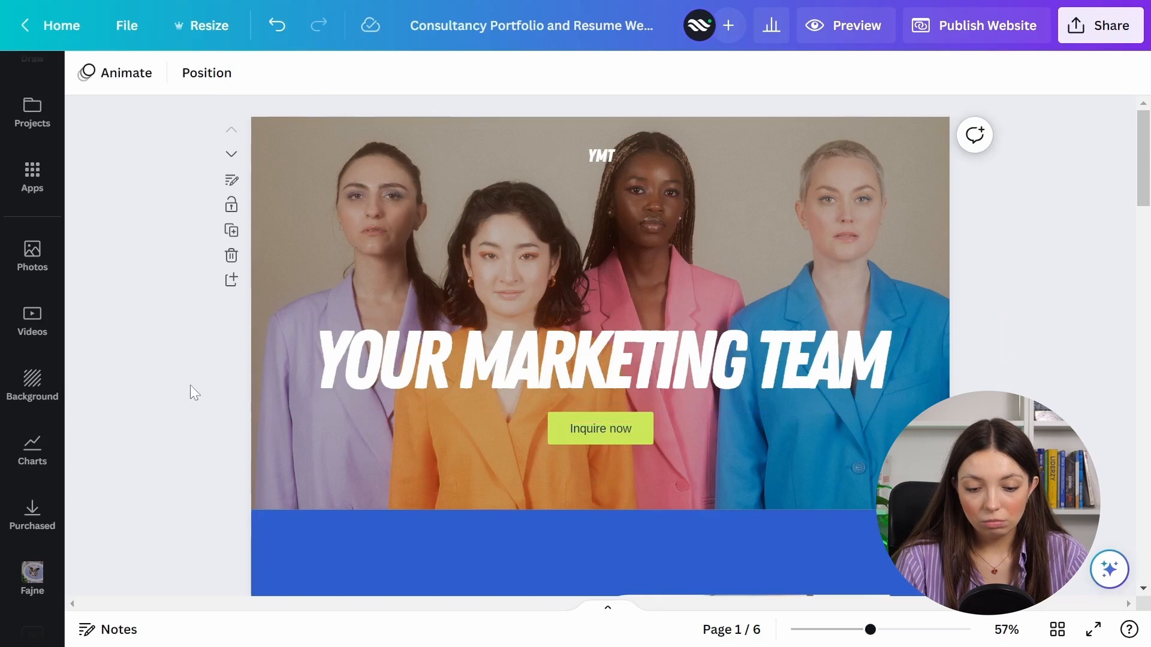
# Recolour the "Inquire now" button shape with the light lime green from the default solid colours.
pyautogui.click(553, 431)
pyautogui.click(84, 73)
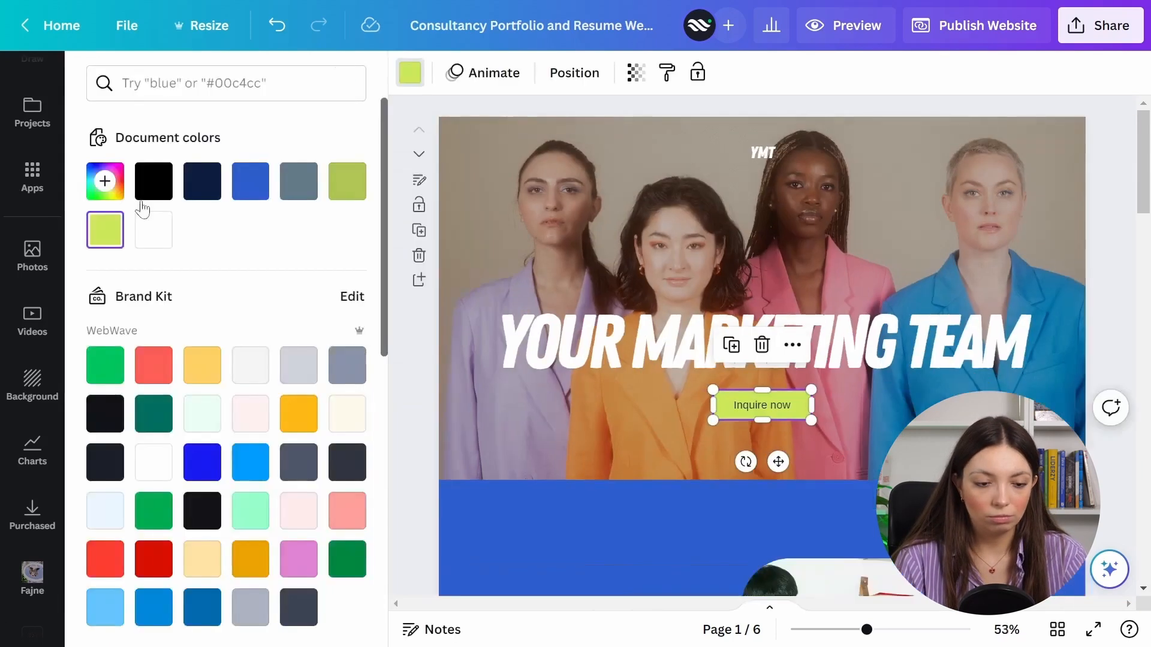
pyautogui.scroll(-10, 238, 293)
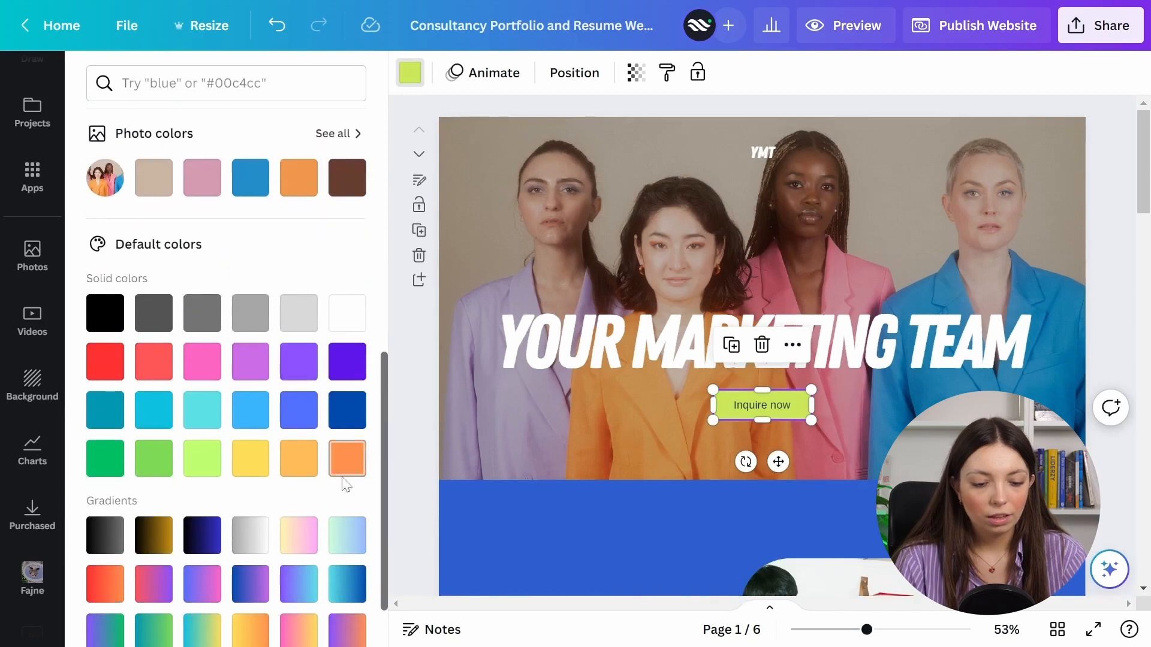
pyautogui.click(204, 387)
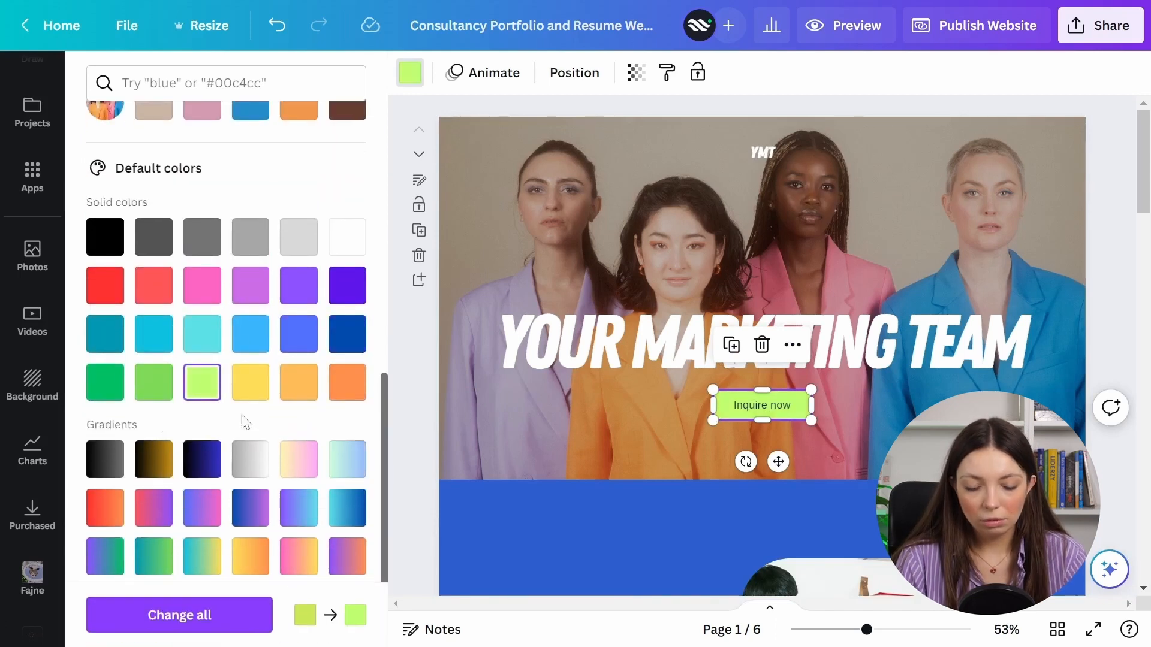
pyautogui.click(1126, 258)
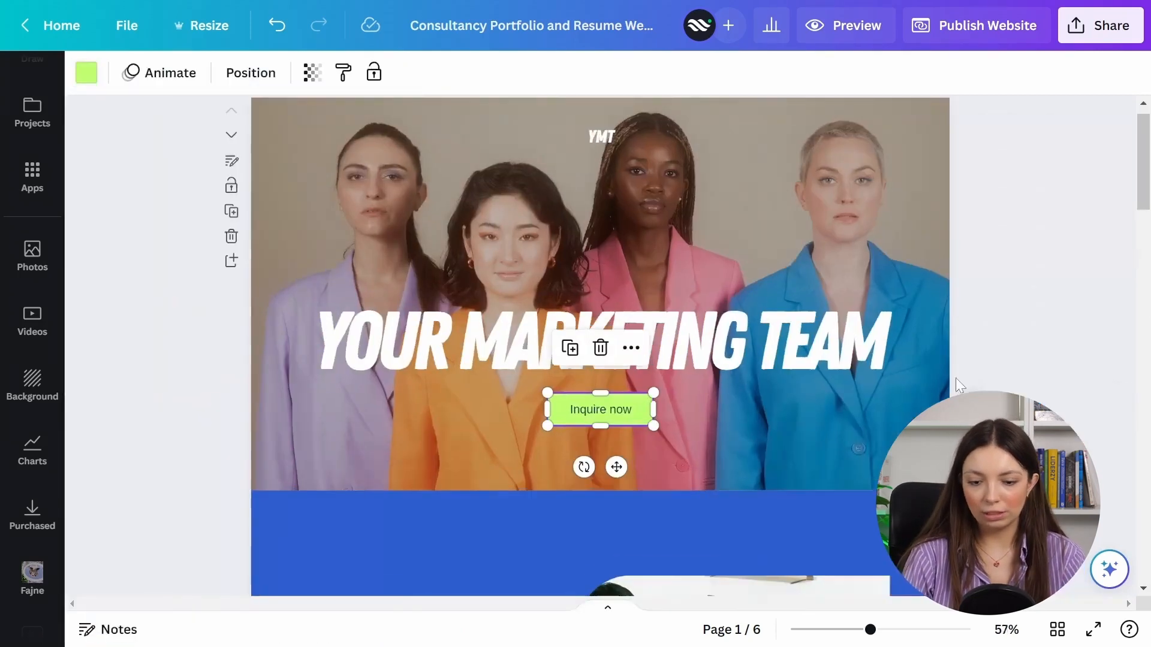
pyautogui.click(203, 436)
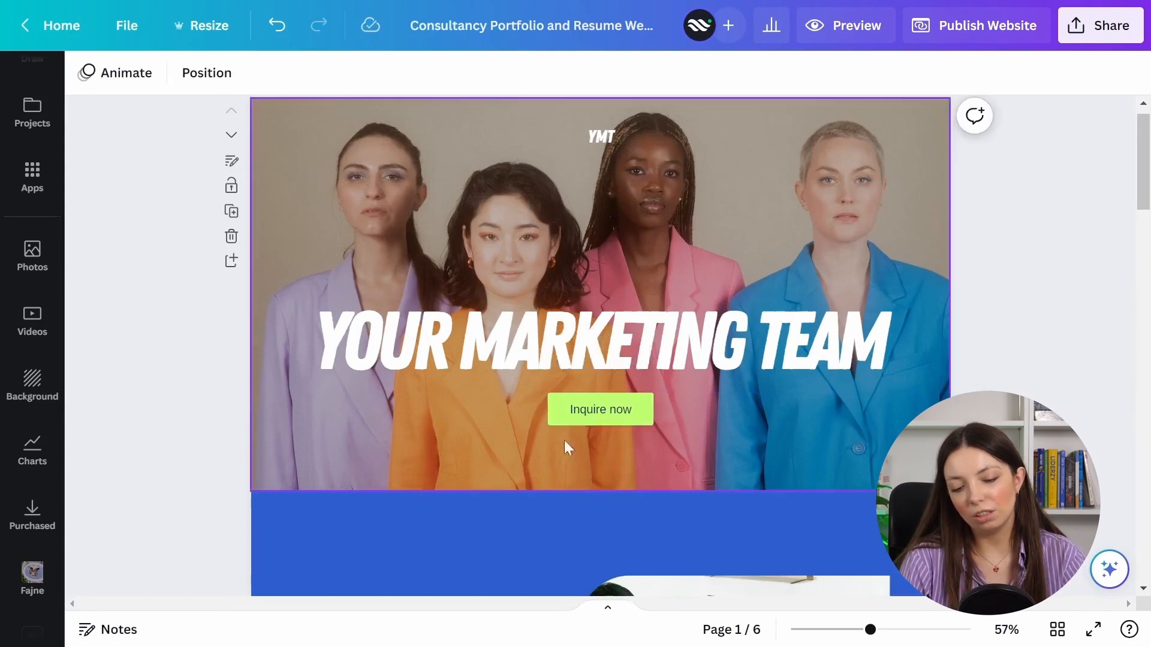
# Set the font of the "Inquire now" button text to Lato.
pyautogui.click(607, 411)
pyautogui.click(607, 411)
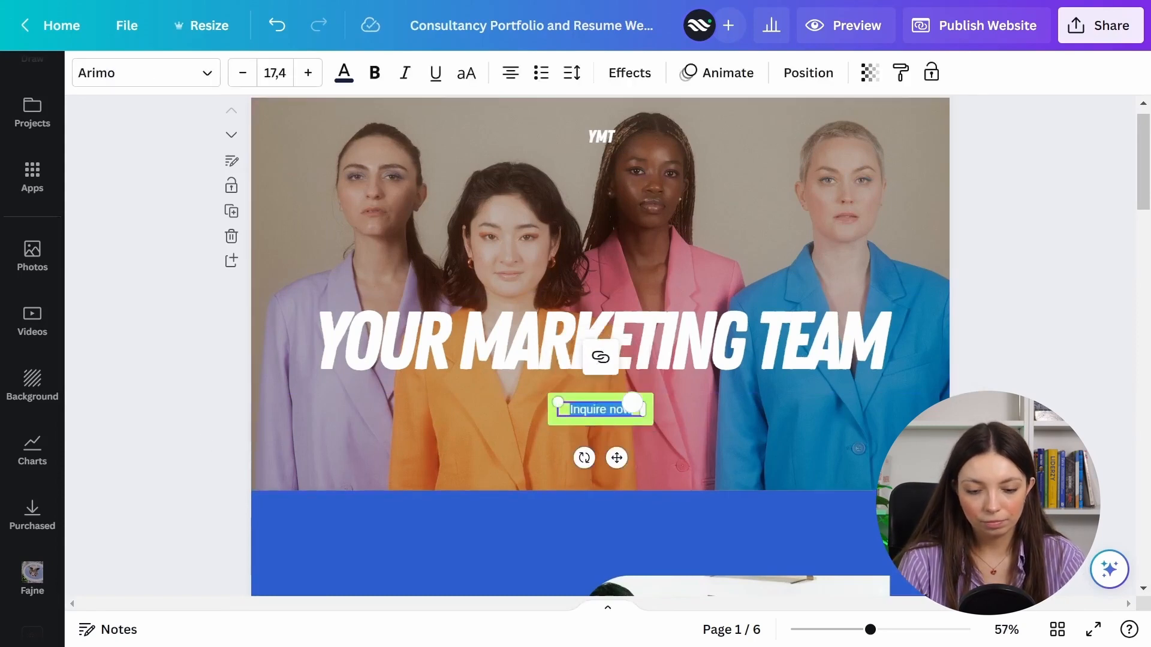
pyautogui.click(206, 73)
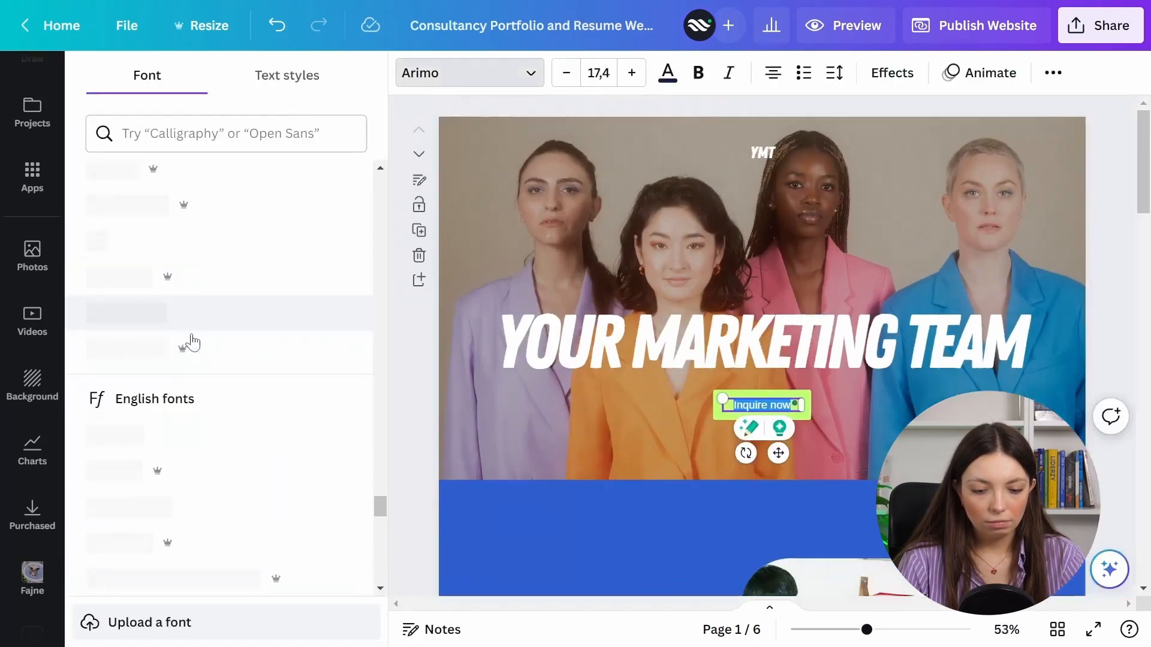
pyautogui.scroll(15, 213, 331)
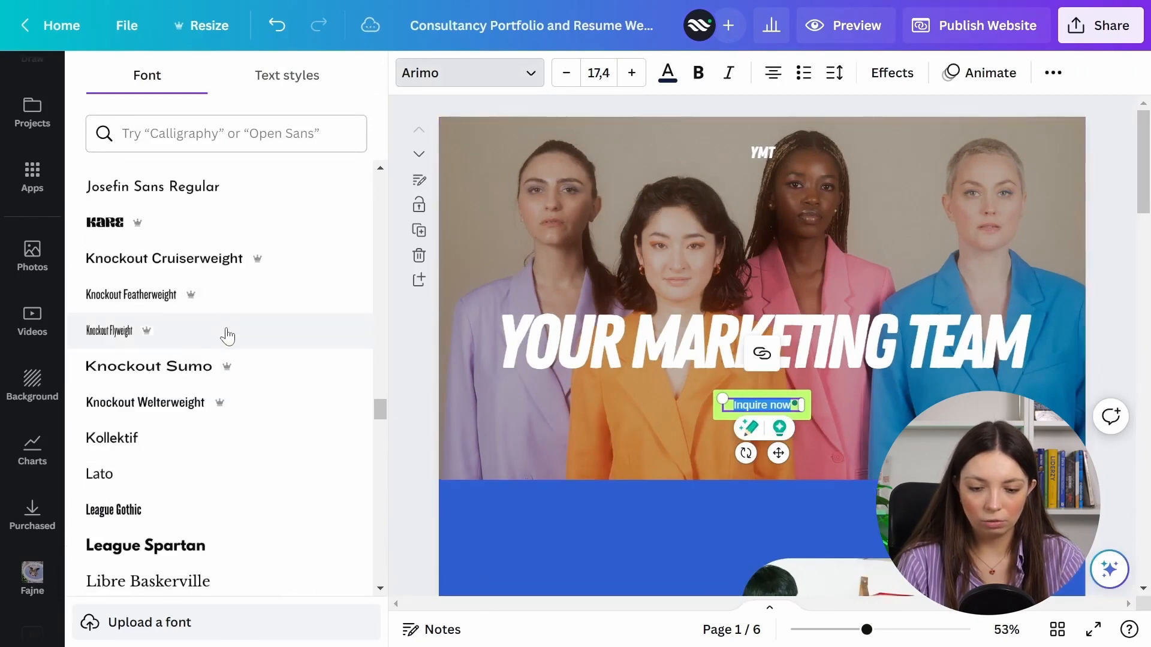
pyautogui.scroll(10, 231, 331)
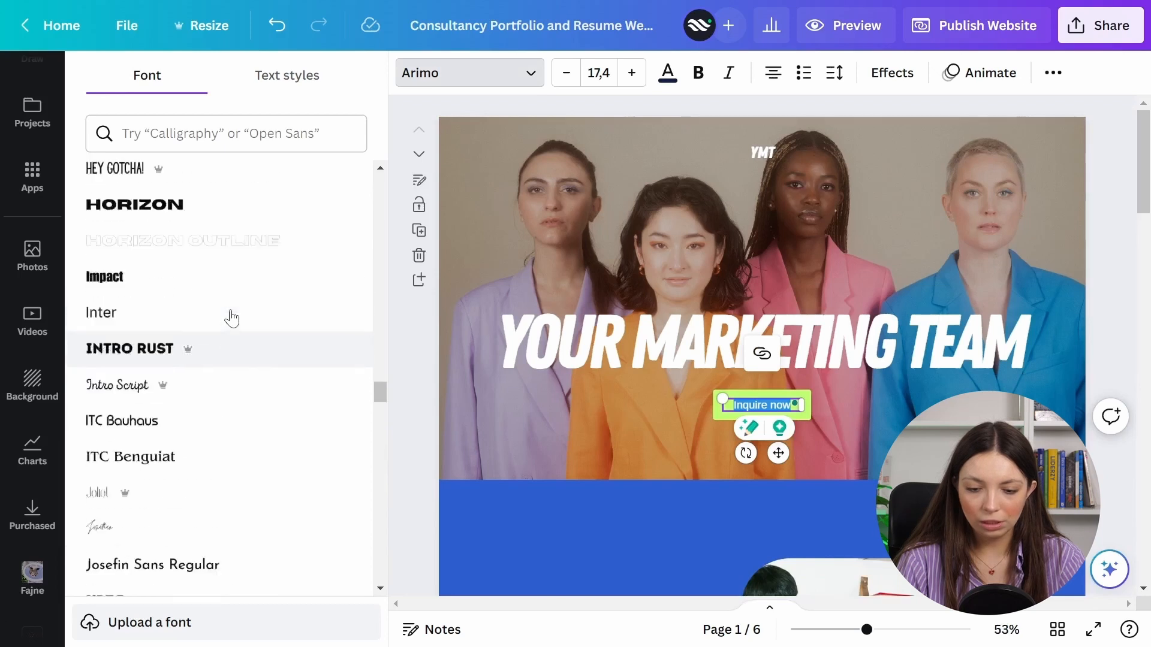
pyautogui.scroll(15, 240, 307)
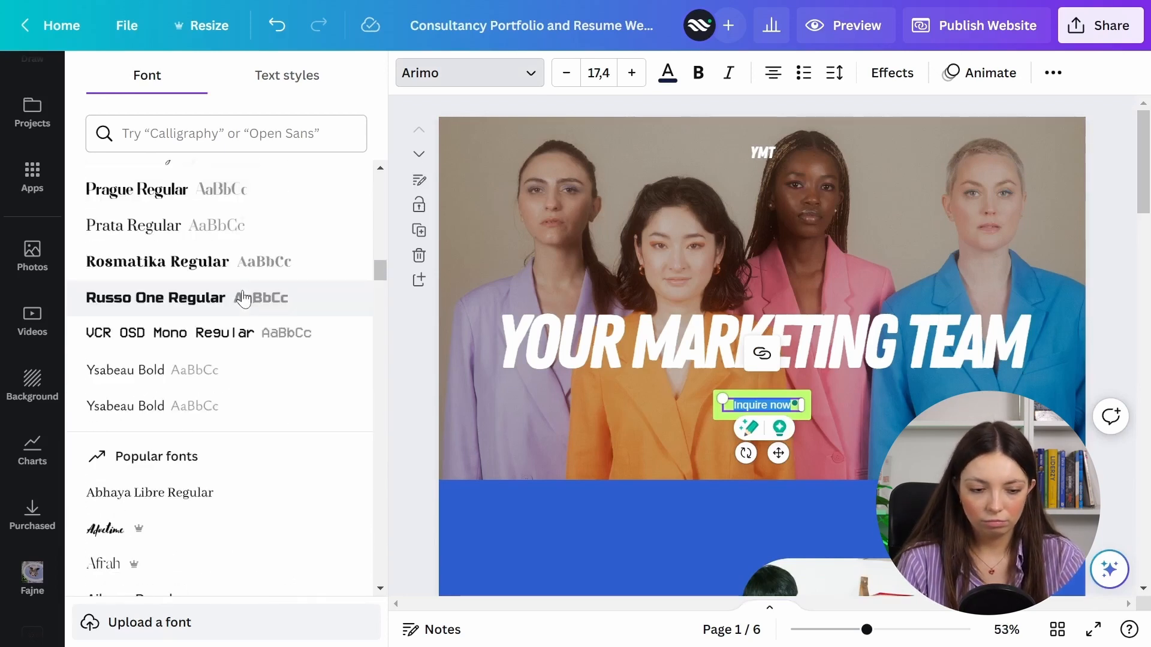
pyautogui.scroll(-3, 242, 313)
pyautogui.scroll(10, 242, 313)
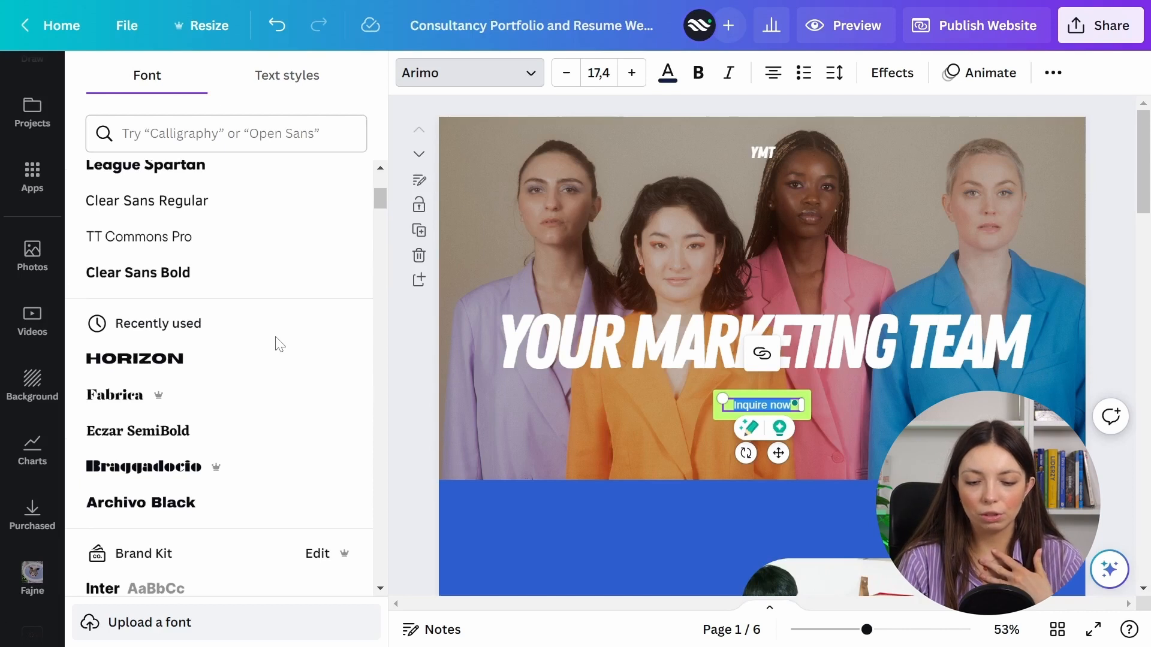
pyautogui.scroll(5, 278, 342)
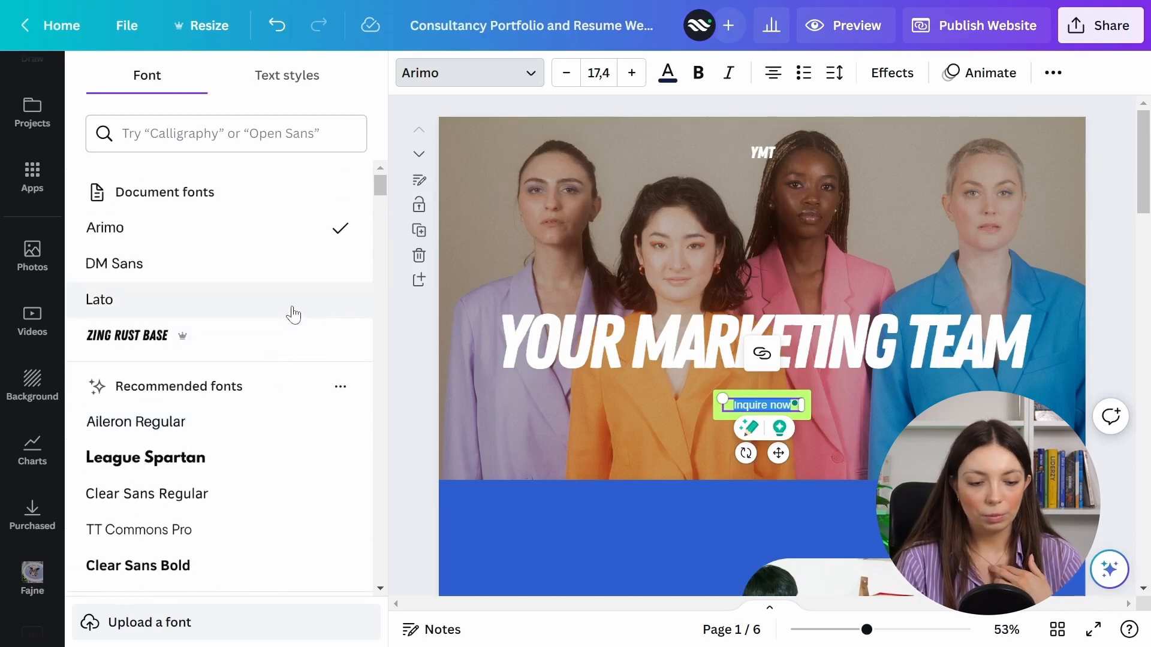
pyautogui.click(293, 300)
pyautogui.click(1096, 264)
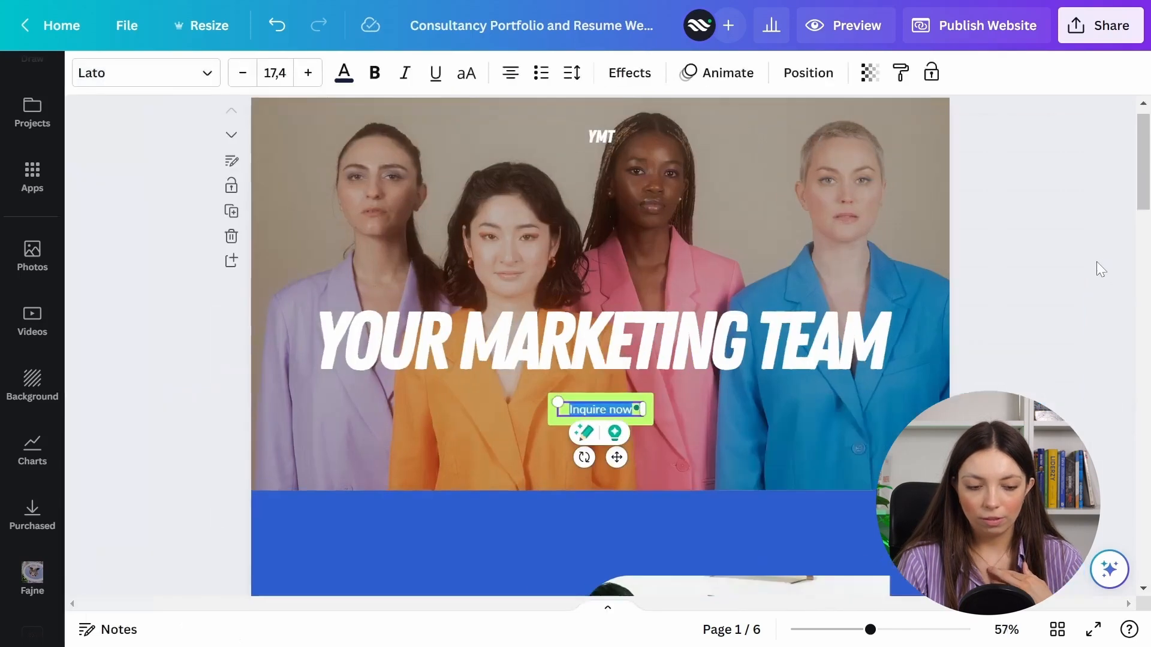
pyautogui.click(232, 383)
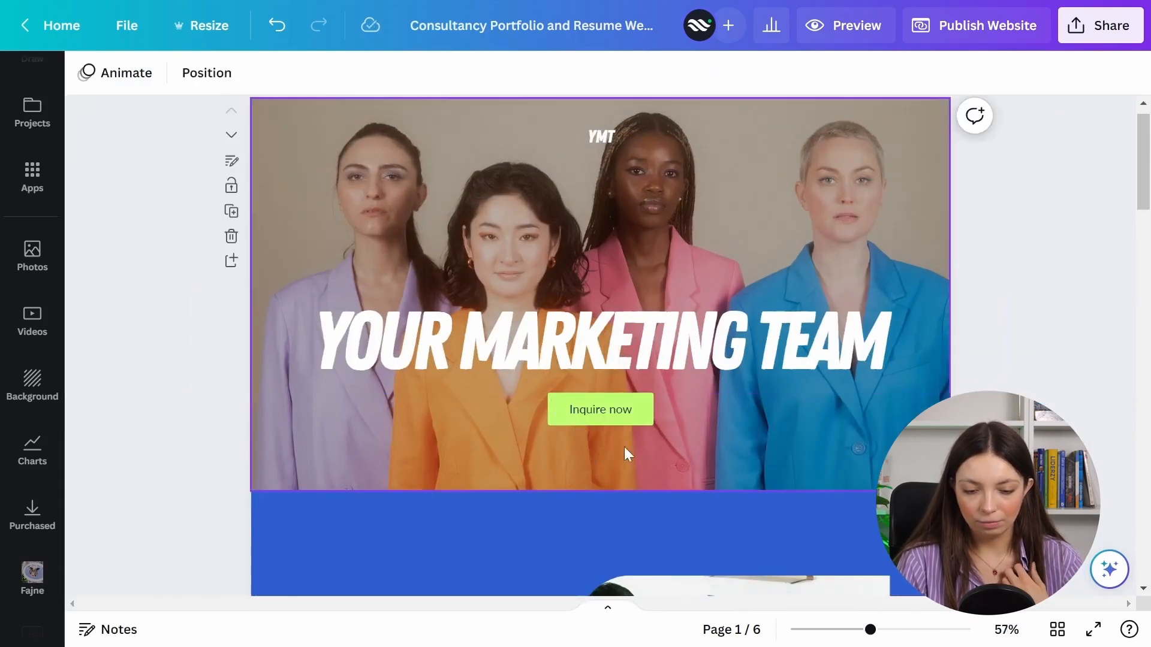
pyautogui.scroll(-3, 1030, 372)
pyautogui.scroll(3, 1030, 372)
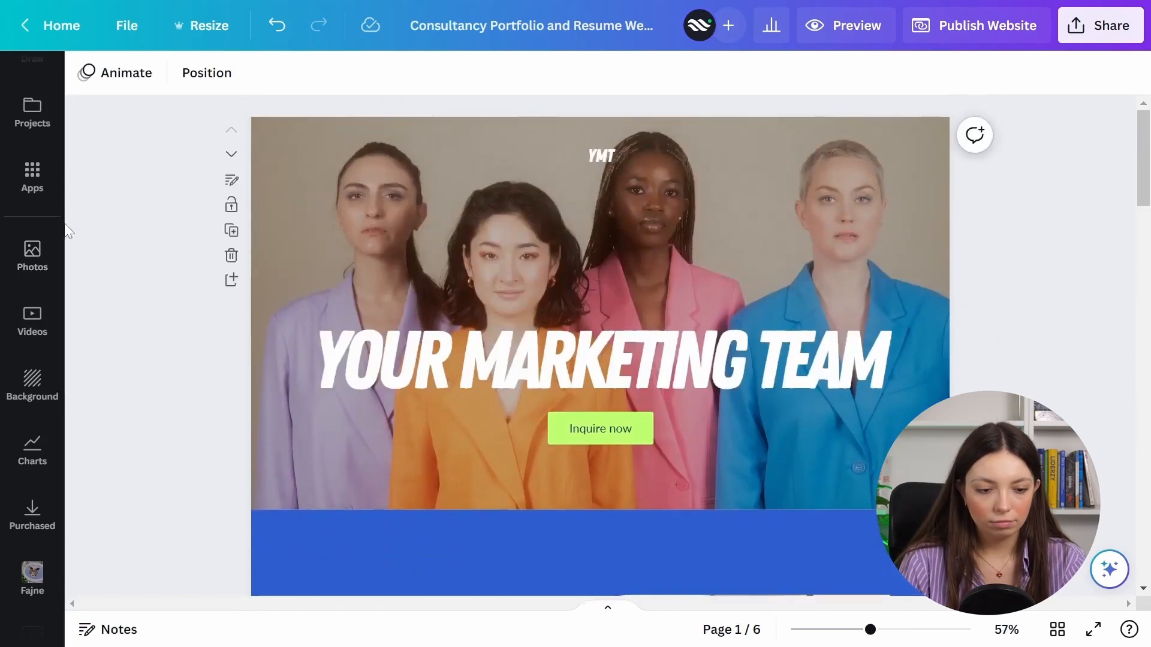
# Search the elements for "dots" and try out the rectangular dot-grid graphic on the hero photo.
pyautogui.scroll(5, 27, 305)
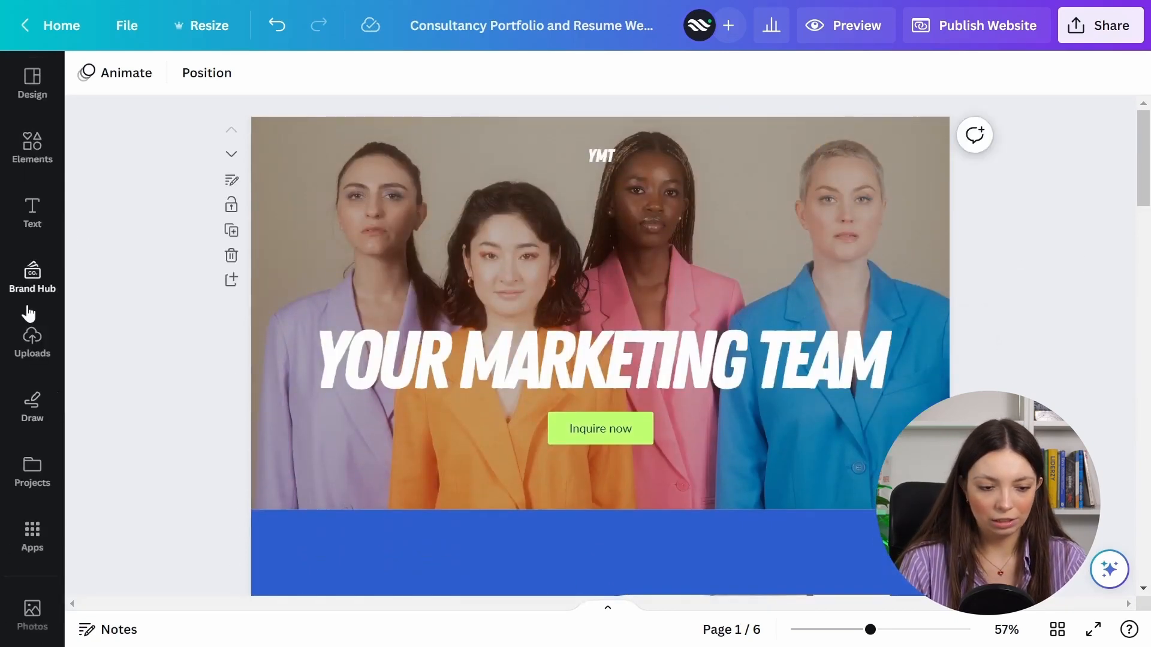
pyautogui.click(36, 165)
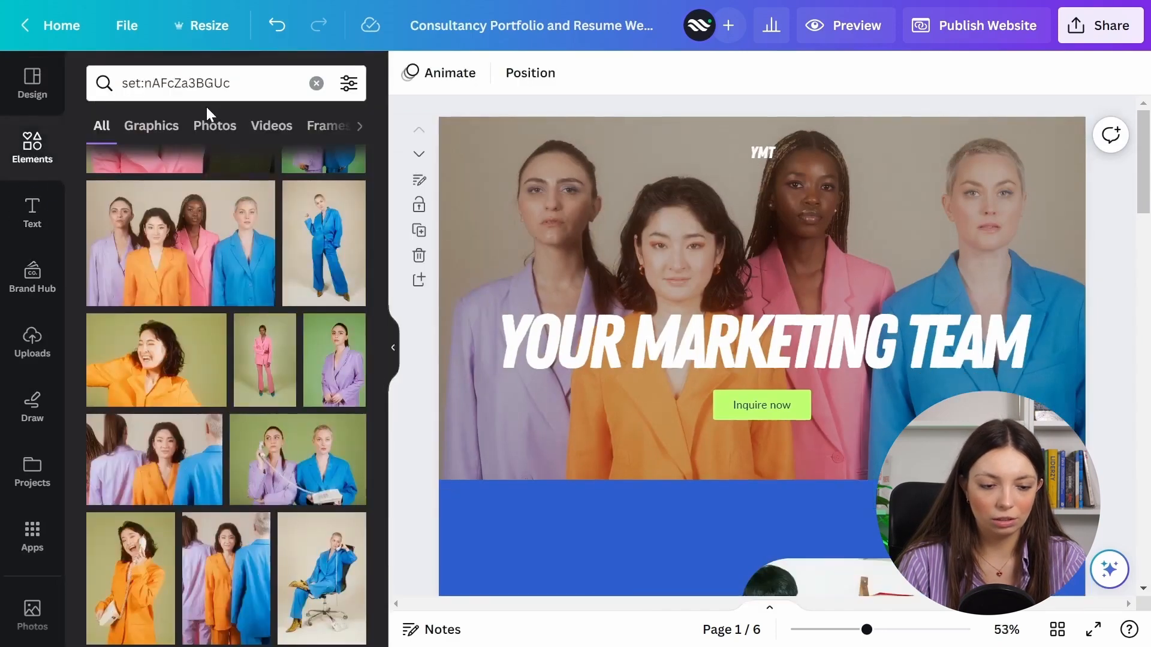
pyautogui.click(204, 83)
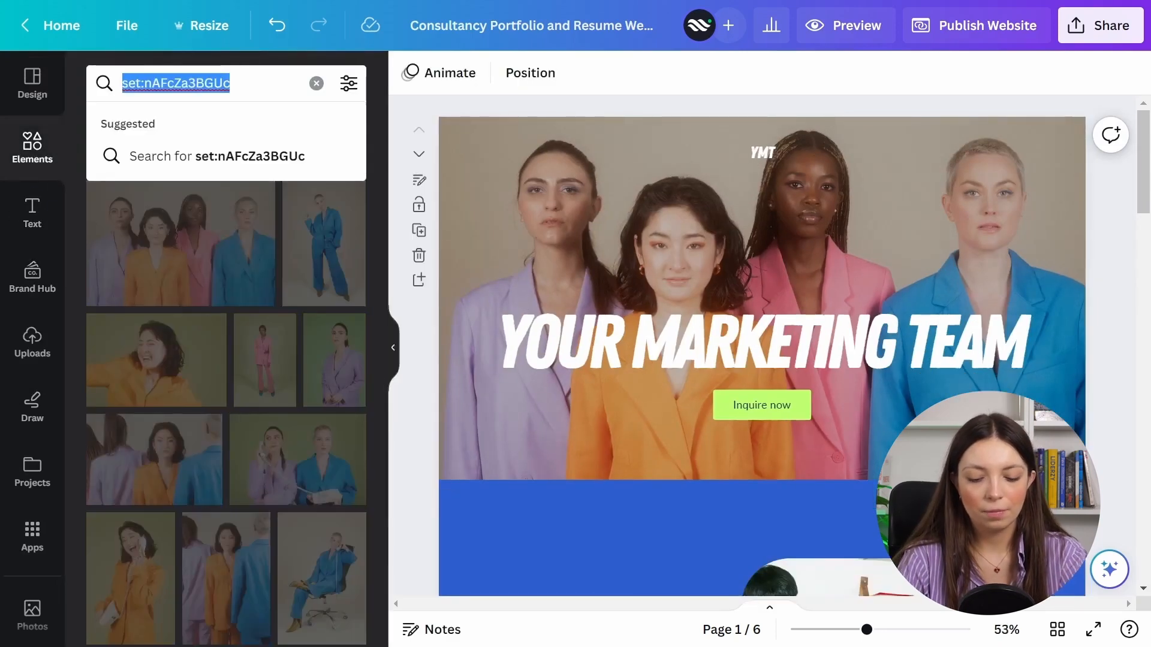
pyautogui.write('dots')
pyautogui.press('Return')
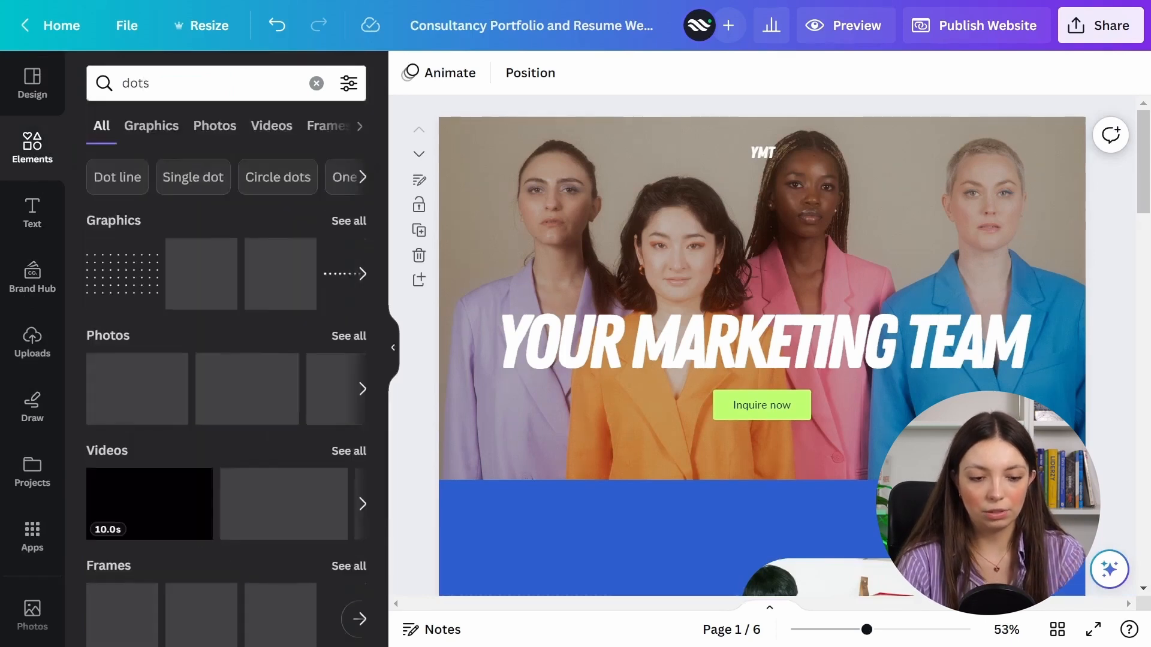
pyautogui.click(111, 288)
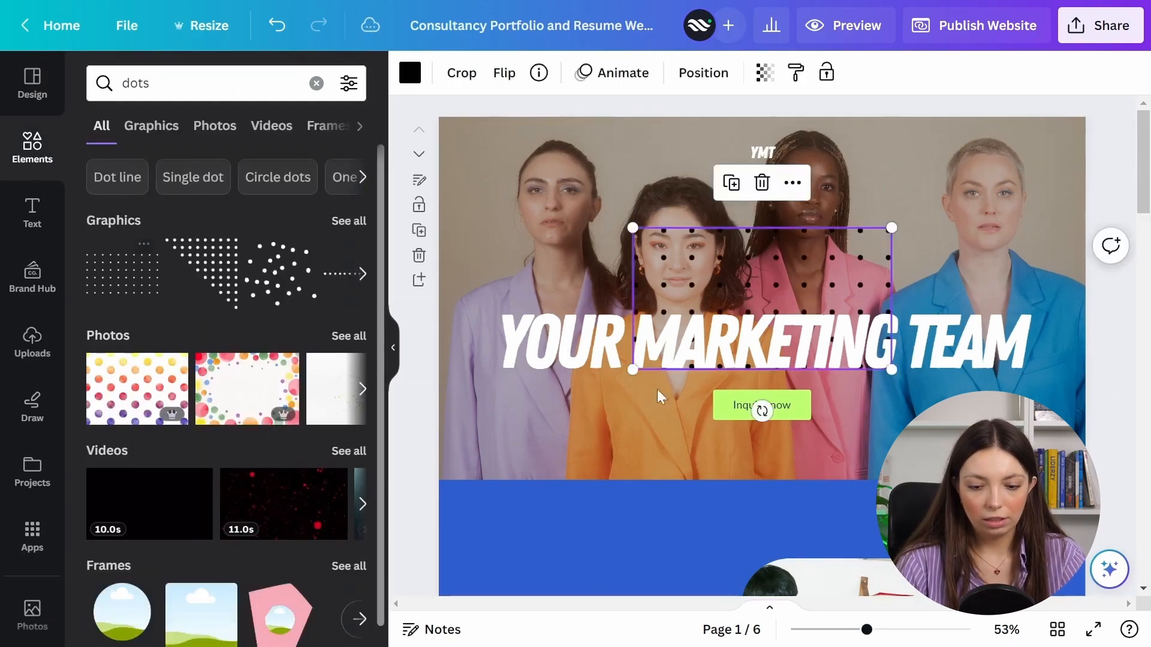
pyautogui.moveTo(757, 276); pyautogui.dragTo(244, 378)
# Search the elements for "y2k" and add the white graphic of three sparkles to the hero page.
pyautogui.moveTo(174, 85); pyautogui.dragTo(71, 91)
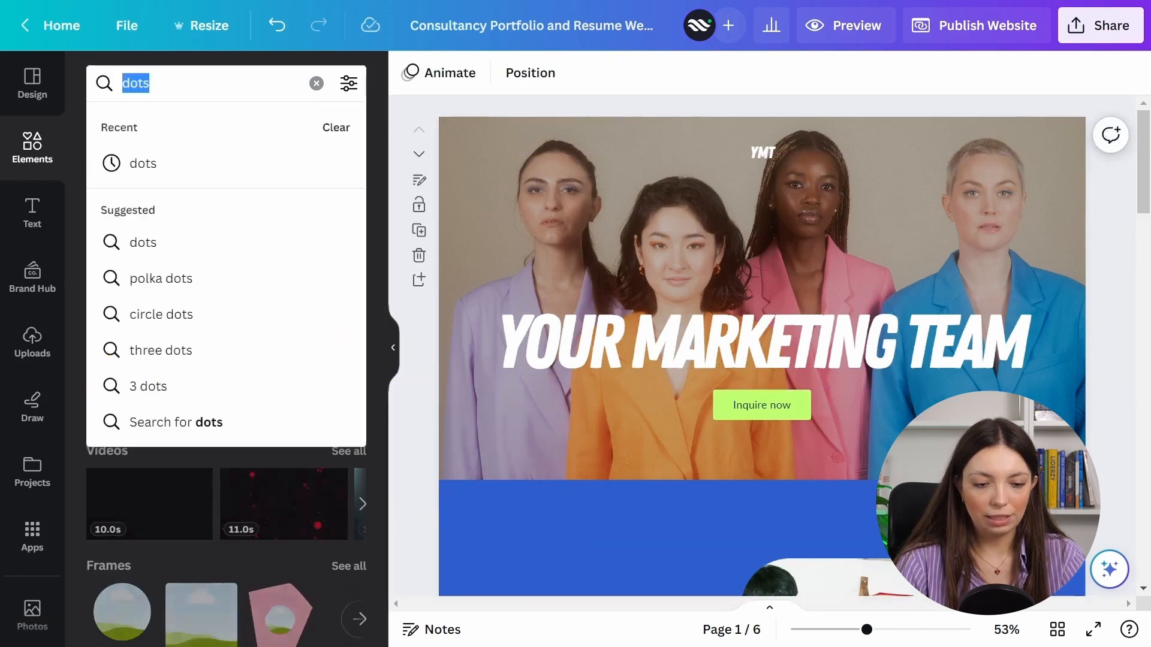
pyautogui.write('y2k')
pyautogui.press('Return')
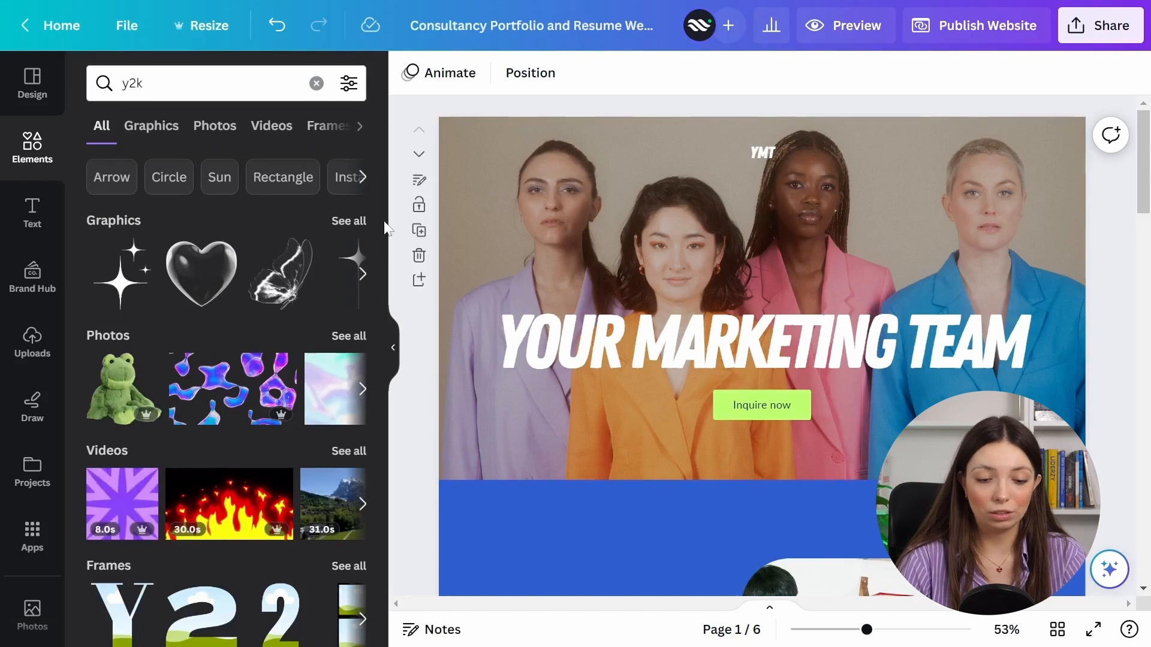
pyautogui.click(347, 221)
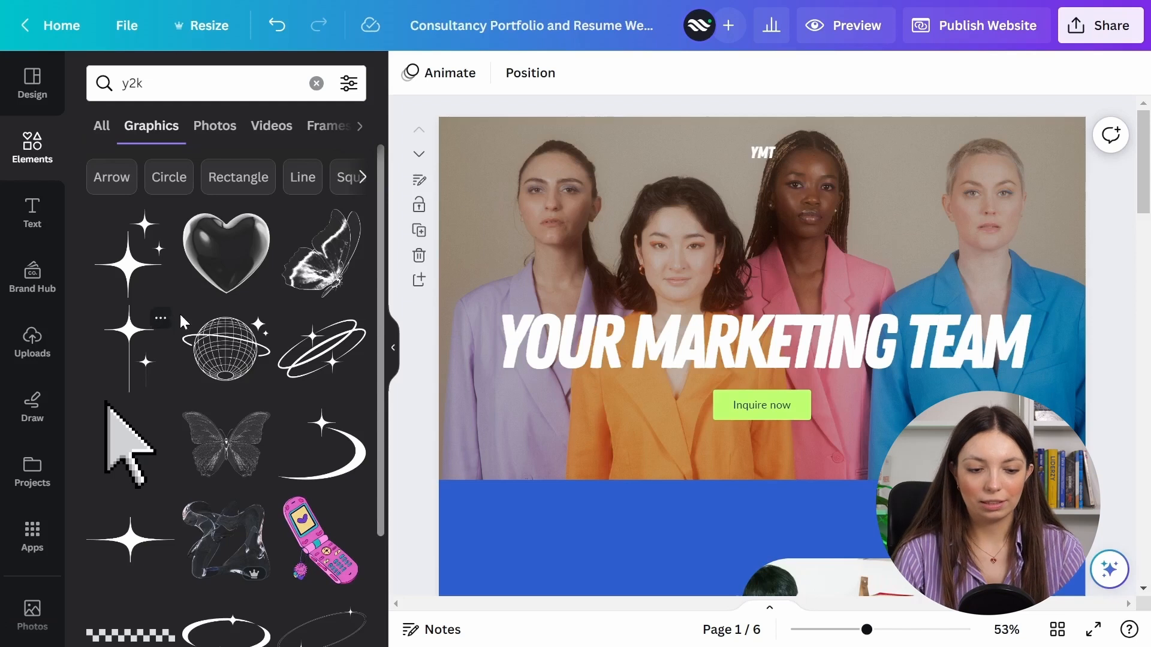
pyautogui.moveTo(138, 289); pyautogui.dragTo(761, 347)
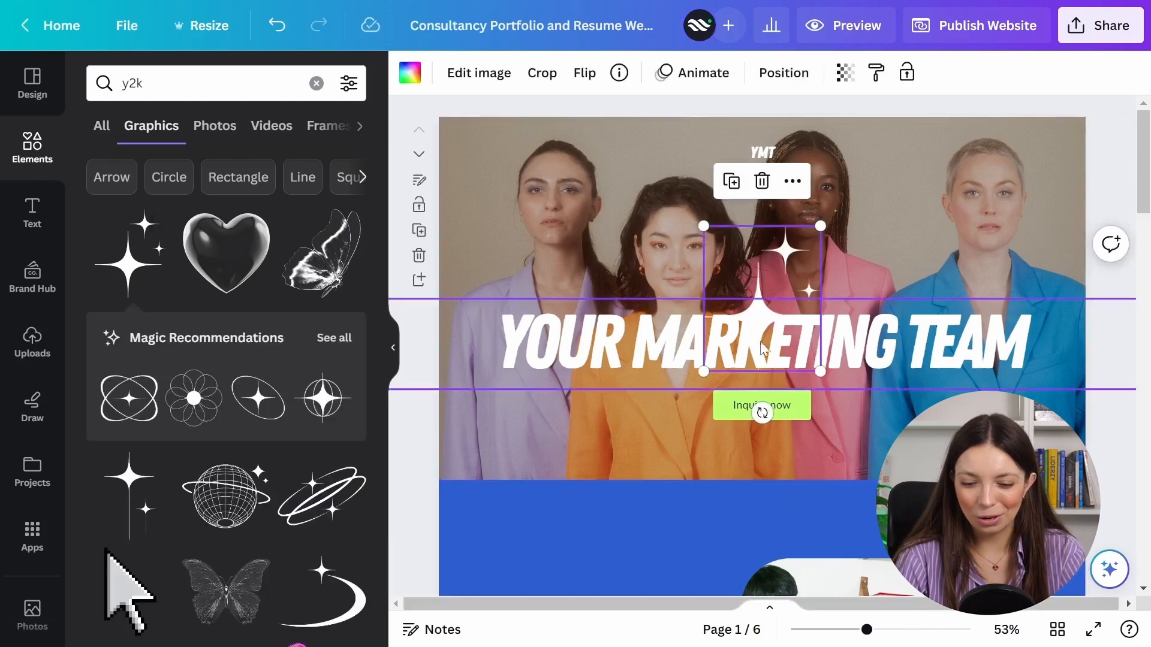
# Shrink the sparkle graphic and place it in the lower-left corner of the hero photo.
pyautogui.moveTo(784, 262); pyautogui.dragTo(514, 243)
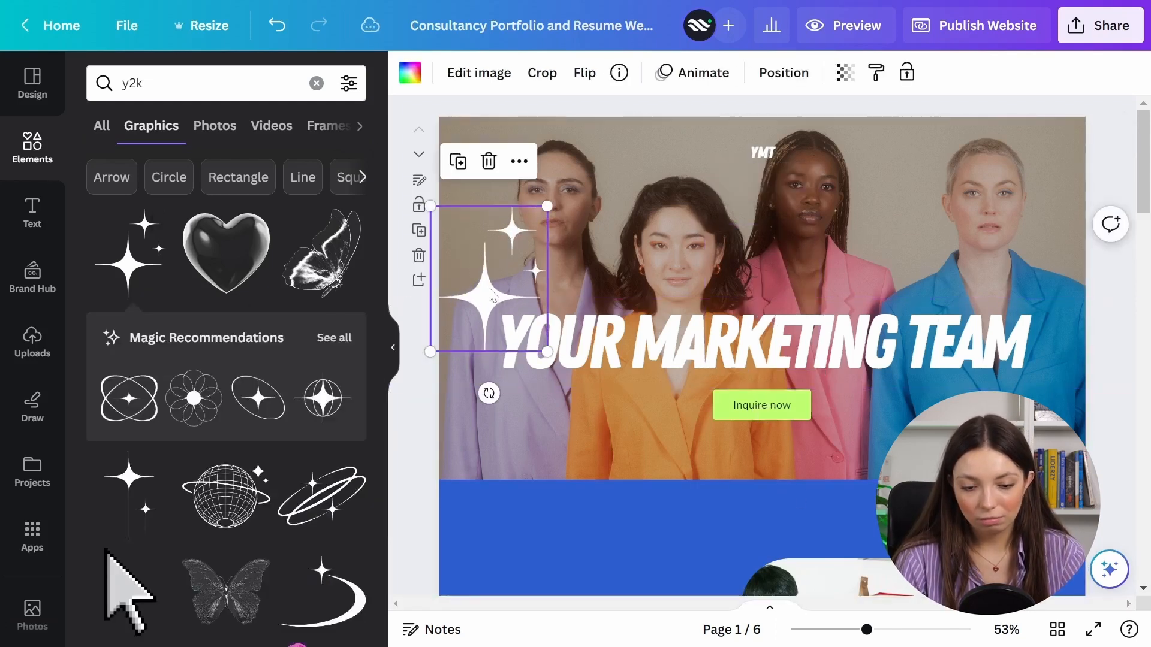
pyautogui.moveTo(490, 284); pyautogui.dragTo(473, 459)
pyautogui.moveTo(532, 381); pyautogui.dragTo(502, 420)
pyautogui.moveTo(471, 456); pyautogui.dragTo(493, 426)
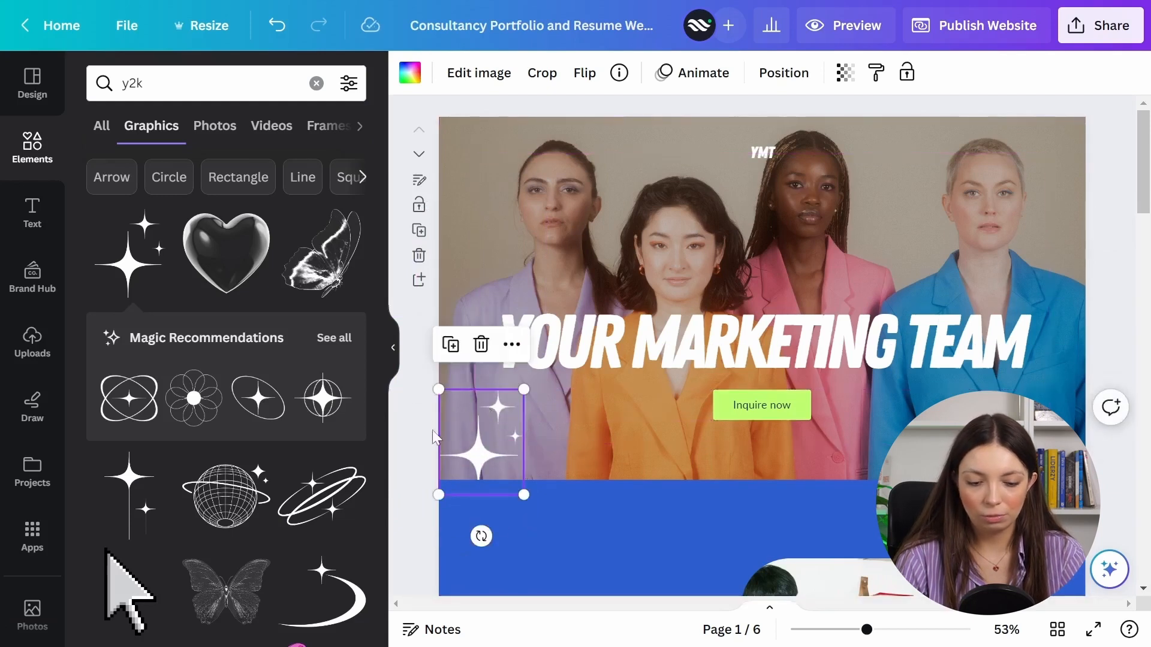
pyautogui.click(403, 427)
pyautogui.click(393, 348)
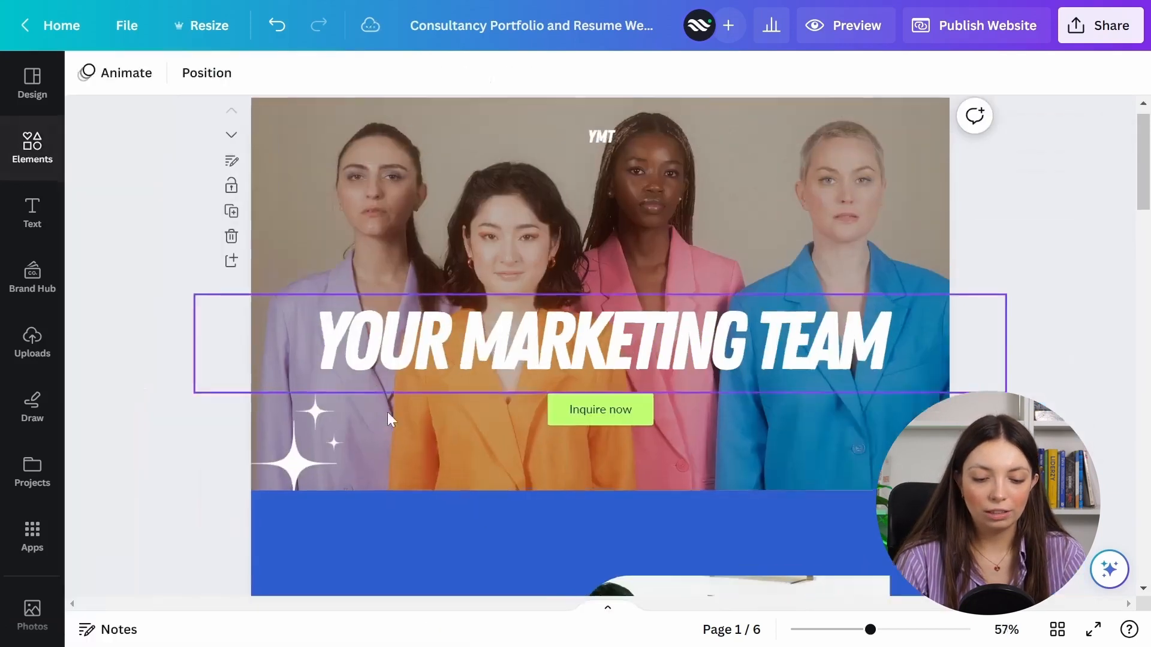
# Review the finished hero page and the introduction and "See my work" sections below it.
pyautogui.scroll(-2, 183, 423)
pyautogui.scroll(2, 205, 431)
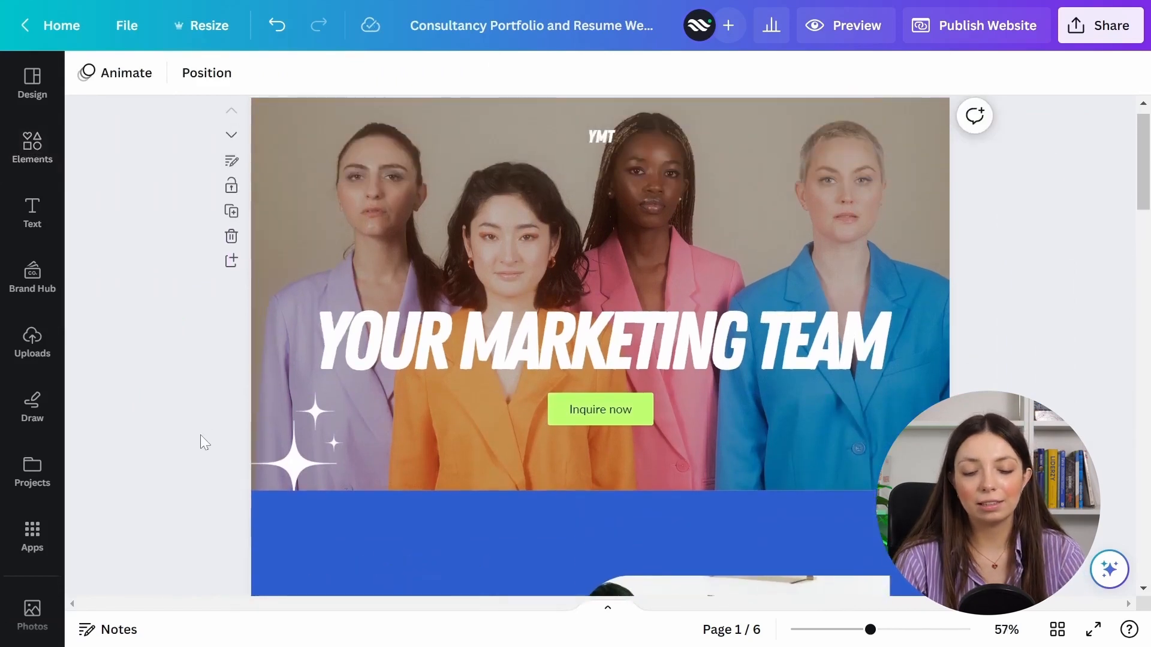
pyautogui.scroll(1, 216, 360)
pyautogui.scroll(-3, 240, 344)
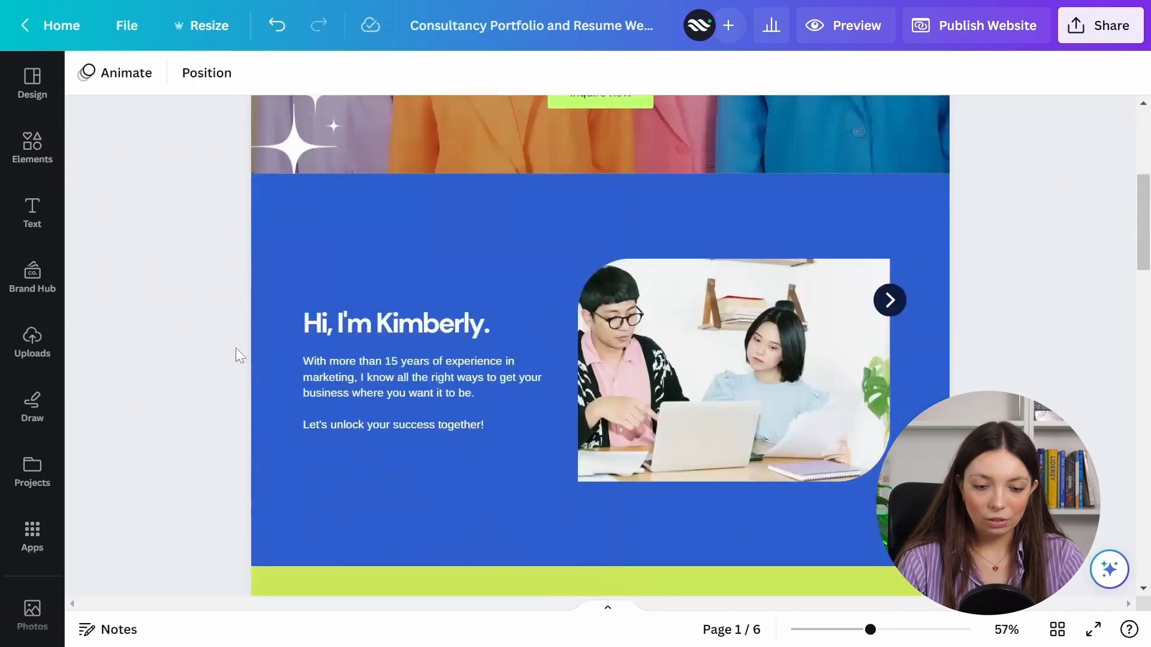
pyautogui.scroll(3, 235, 348)
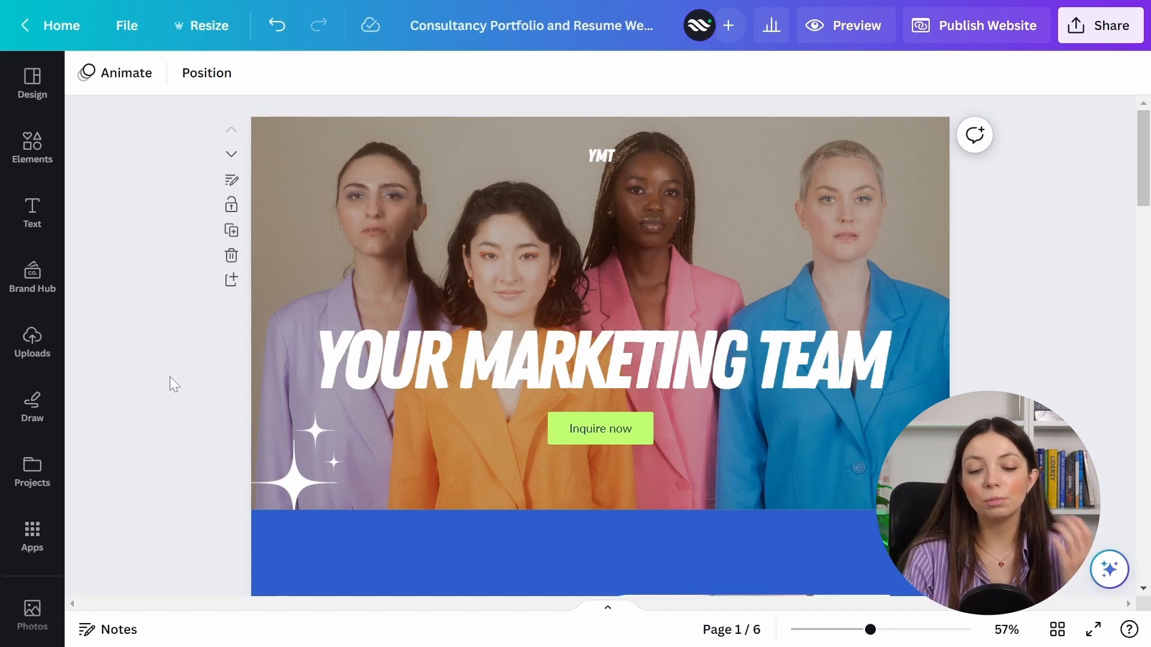
pyautogui.scroll(-2, 114, 398)
pyautogui.scroll(2, 110, 429)
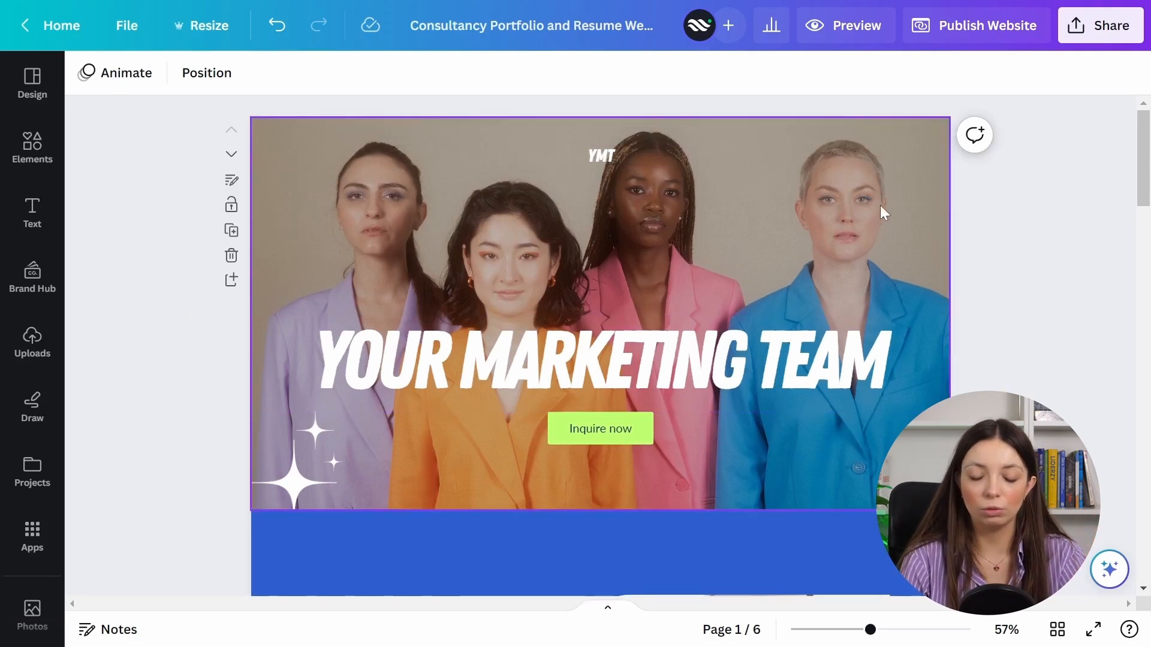
pyautogui.scroll(-6, 1070, 227)
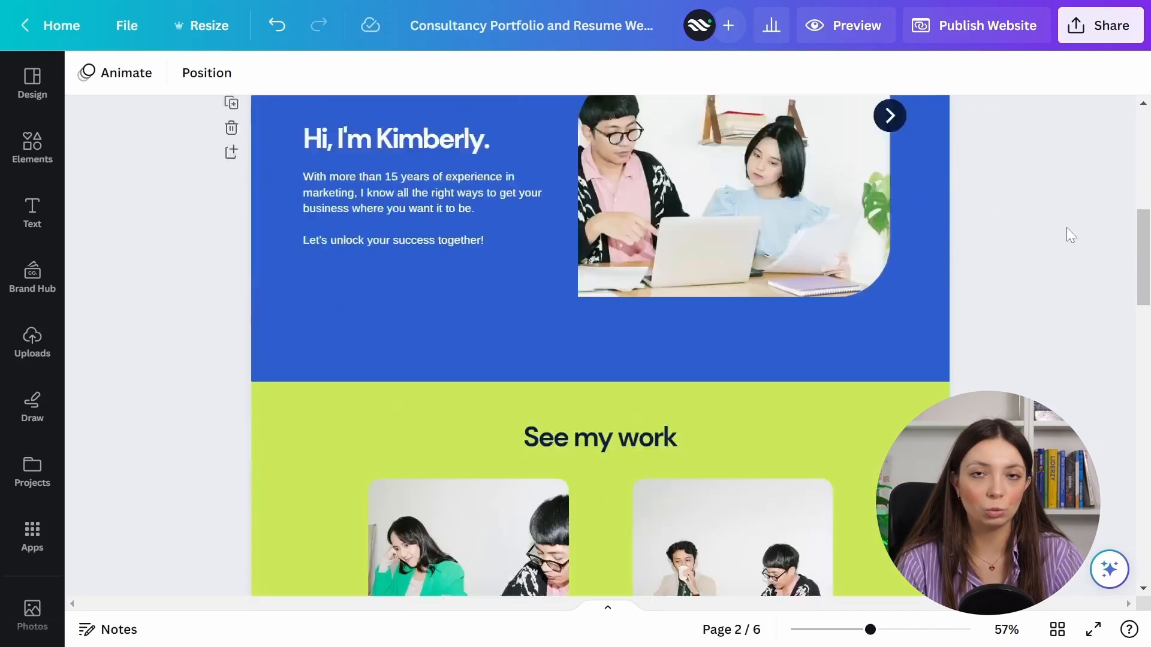
pyautogui.scroll(-4, 1061, 221)
pyautogui.scroll(10, 1061, 222)
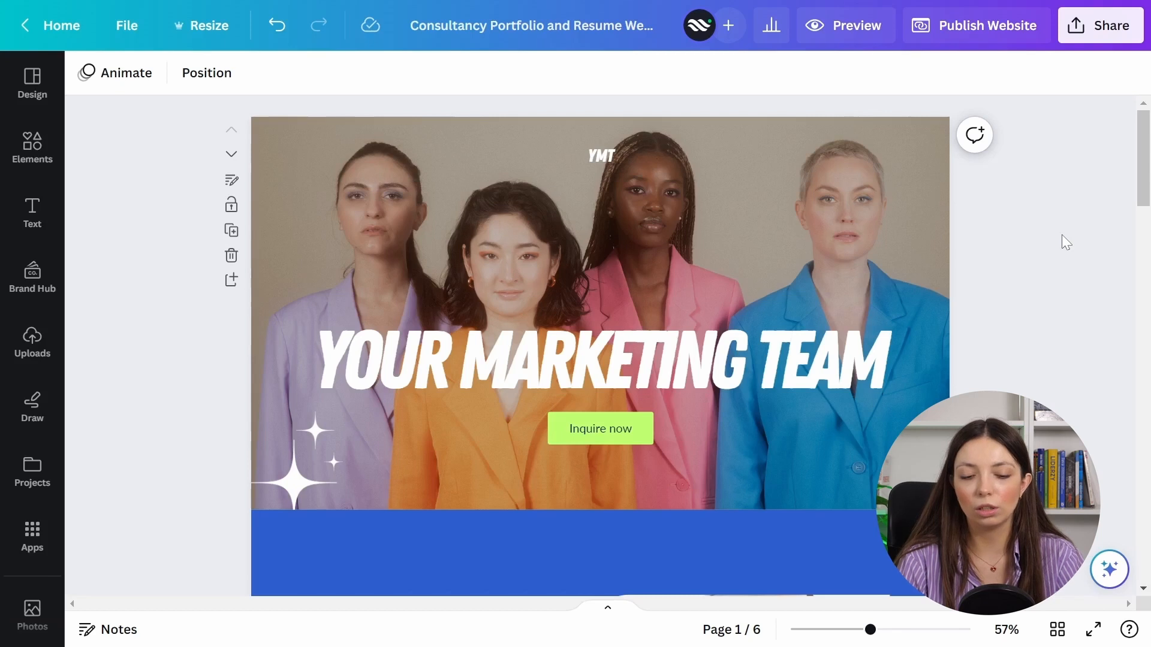
pyautogui.scroll(-4, 1075, 244)
pyautogui.scroll(4, 1073, 240)
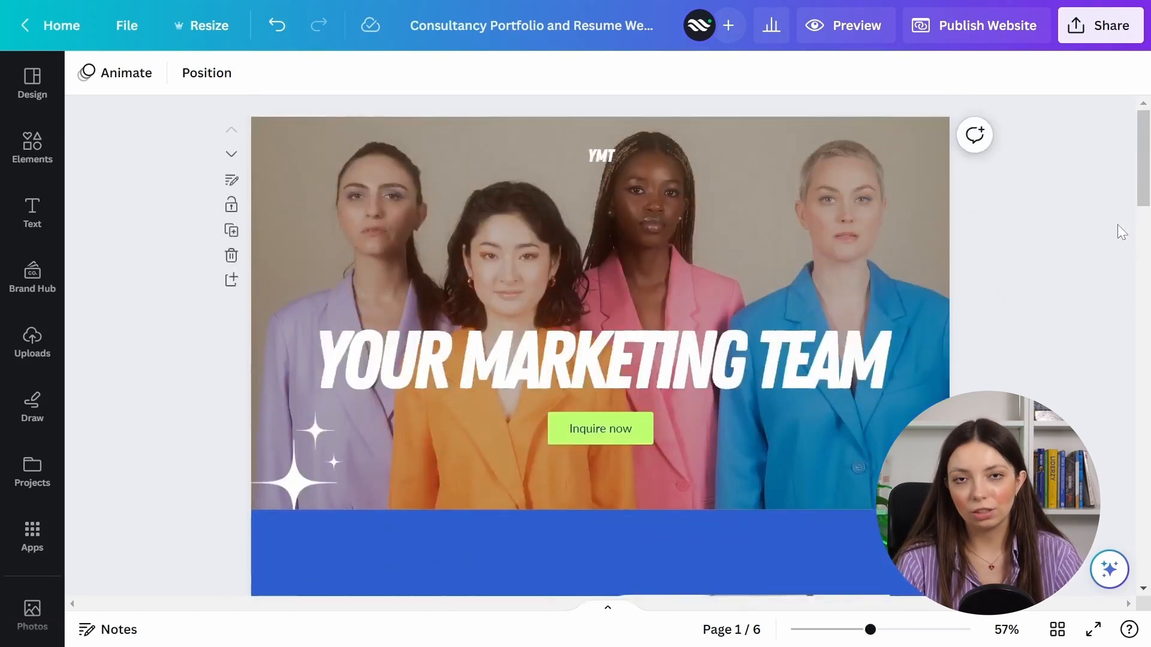
pyautogui.moveTo(1143, 144)
pyautogui.mouseDown()
pyautogui.moveTo(1143, 533)
pyautogui.moveTo(1142, 139)
pyautogui.mouseUp()
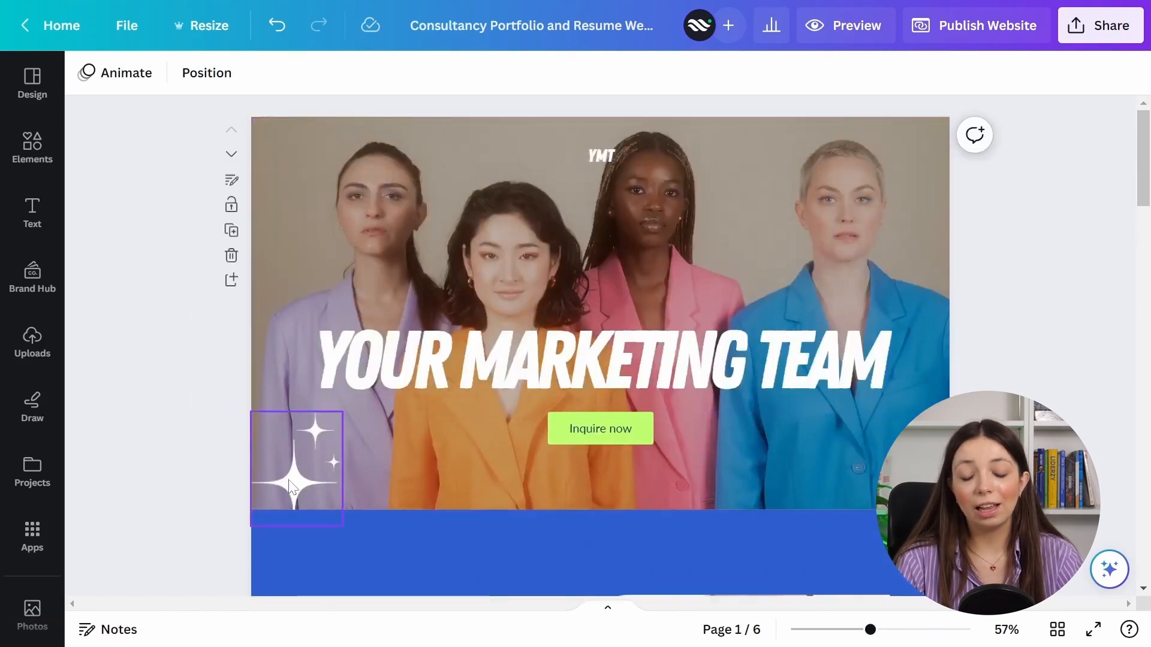
# Move the sparkle graphic up so that it sits on the lower edge of the hero photo.
pyautogui.moveTo(296, 442); pyautogui.dragTo(293, 465)
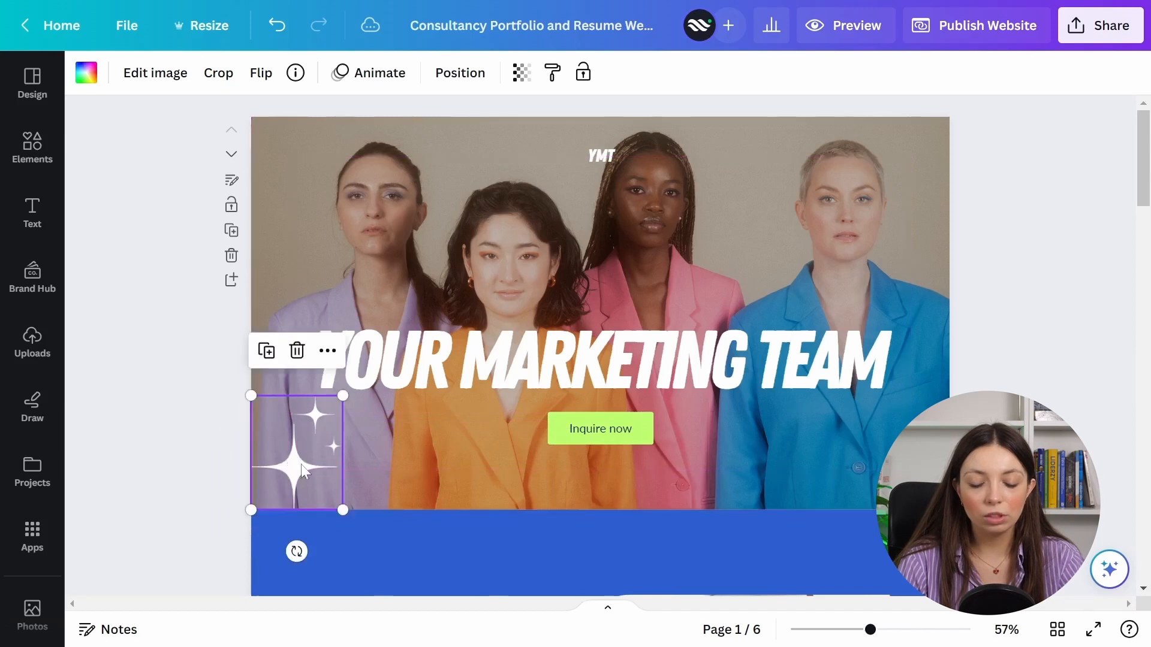
pyautogui.click(1061, 352)
pyautogui.scroll(-5, 1060, 354)
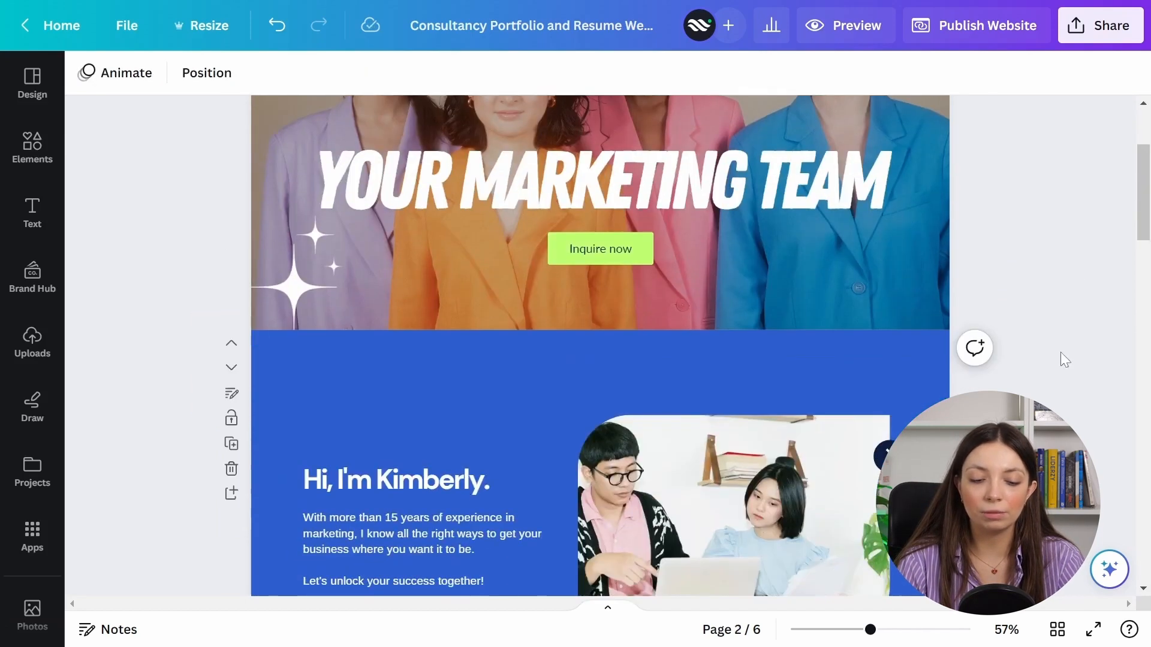
pyautogui.scroll(-2, 1060, 351)
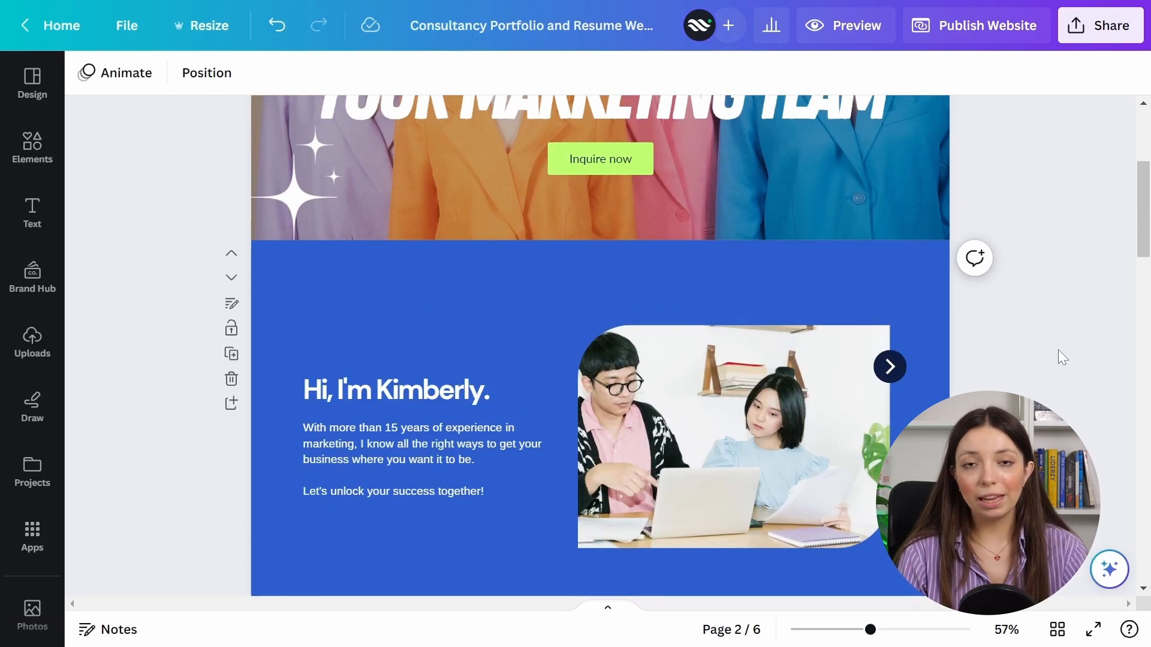
pyautogui.scroll(5, 328, 502)
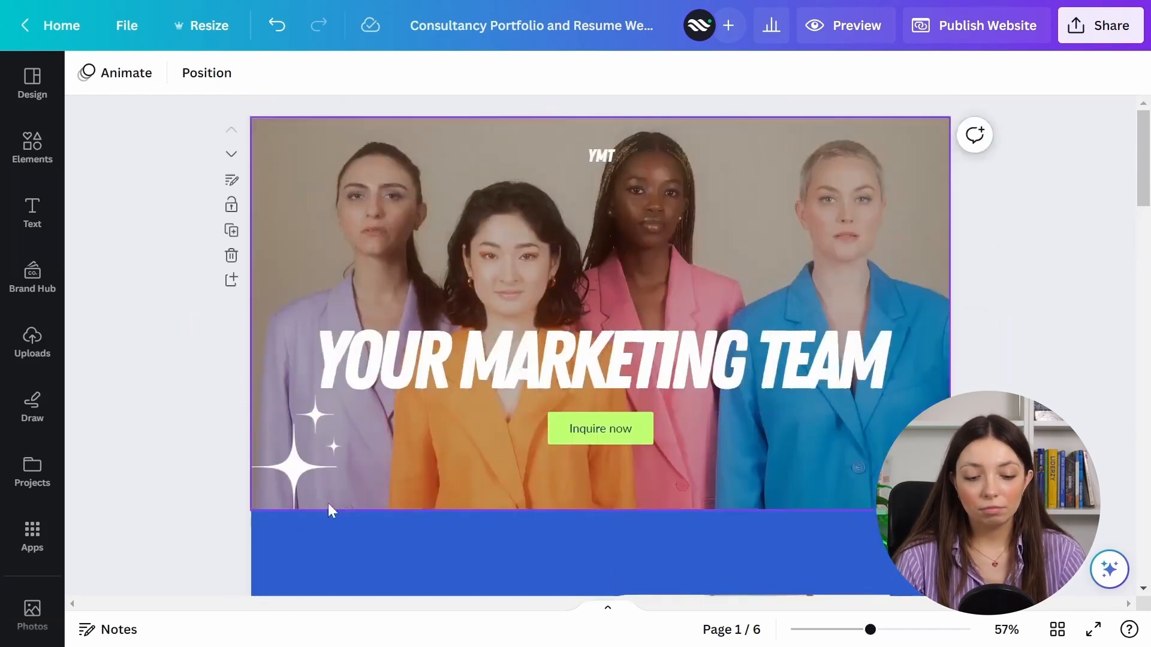
# Reposition the sparkle graphic so that it straddles the border between the hero photo and the blue introduction section.
pyautogui.scroll(-3, 225, 370)
pyautogui.moveTo(290, 304); pyautogui.dragTo(303, 342)
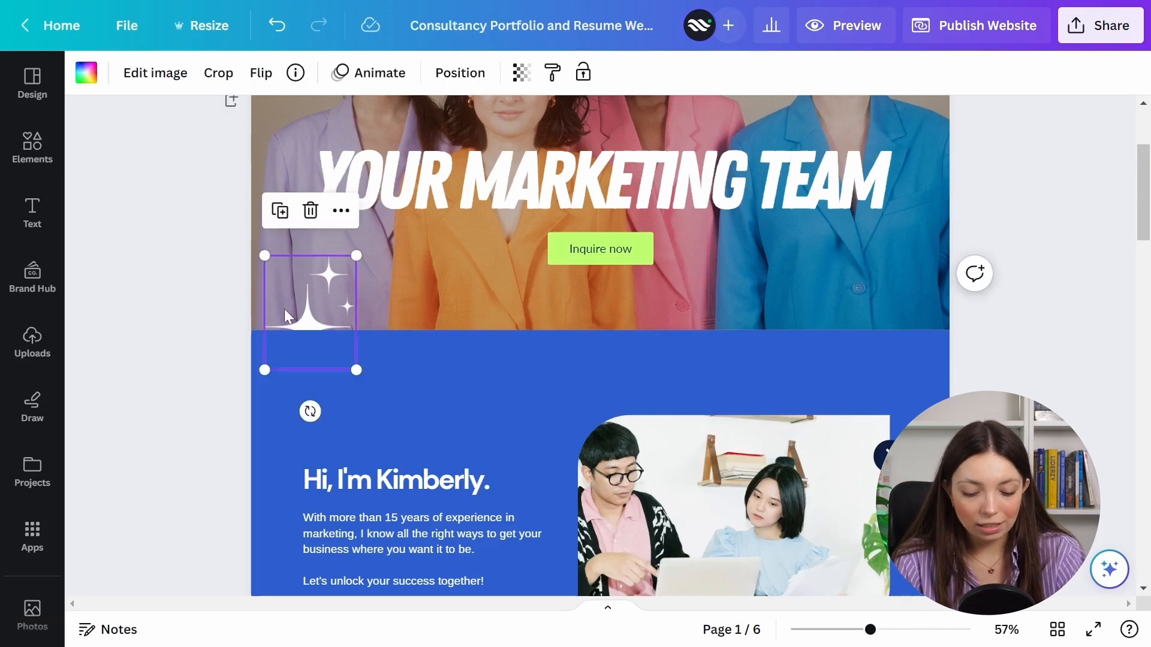
pyautogui.moveTo(284, 309); pyautogui.dragTo(312, 346)
pyautogui.click(175, 334)
pyautogui.click(313, 353)
pyautogui.click(149, 319)
pyautogui.scroll(3, 161, 332)
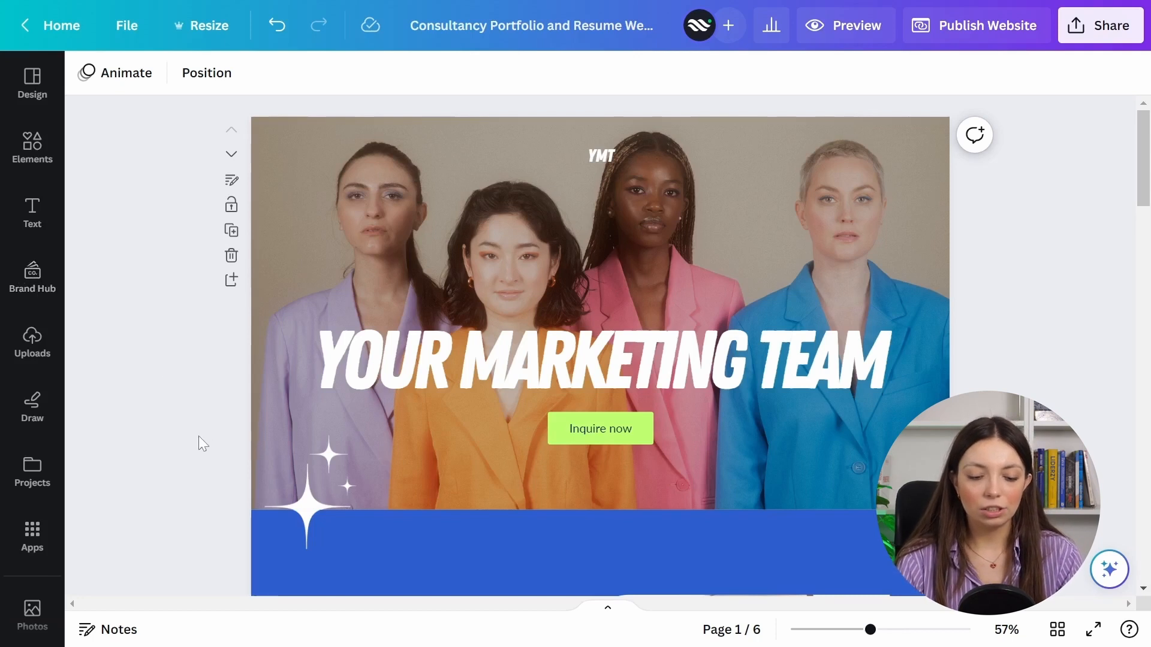
# Examine how the sparkle graphic overlaps the hero photo and the blue introduction section.
pyautogui.scroll(-2, 198, 440)
pyautogui.scroll(2, 195, 445)
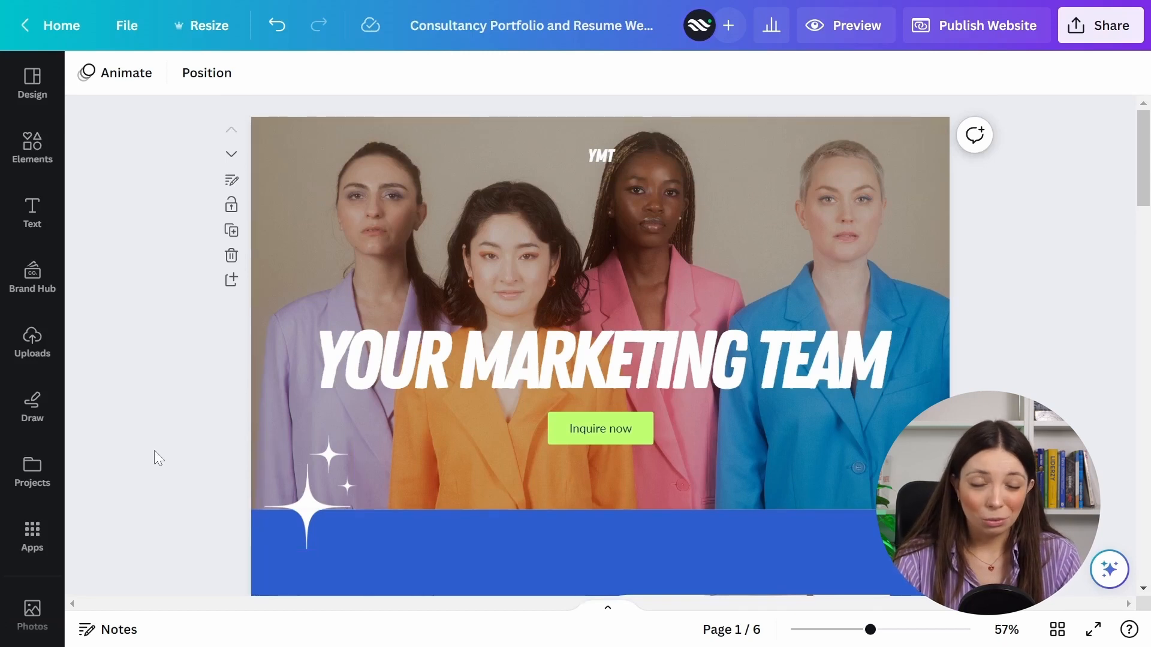
pyautogui.scroll(-3, 159, 447)
pyautogui.scroll(1, 183, 452)
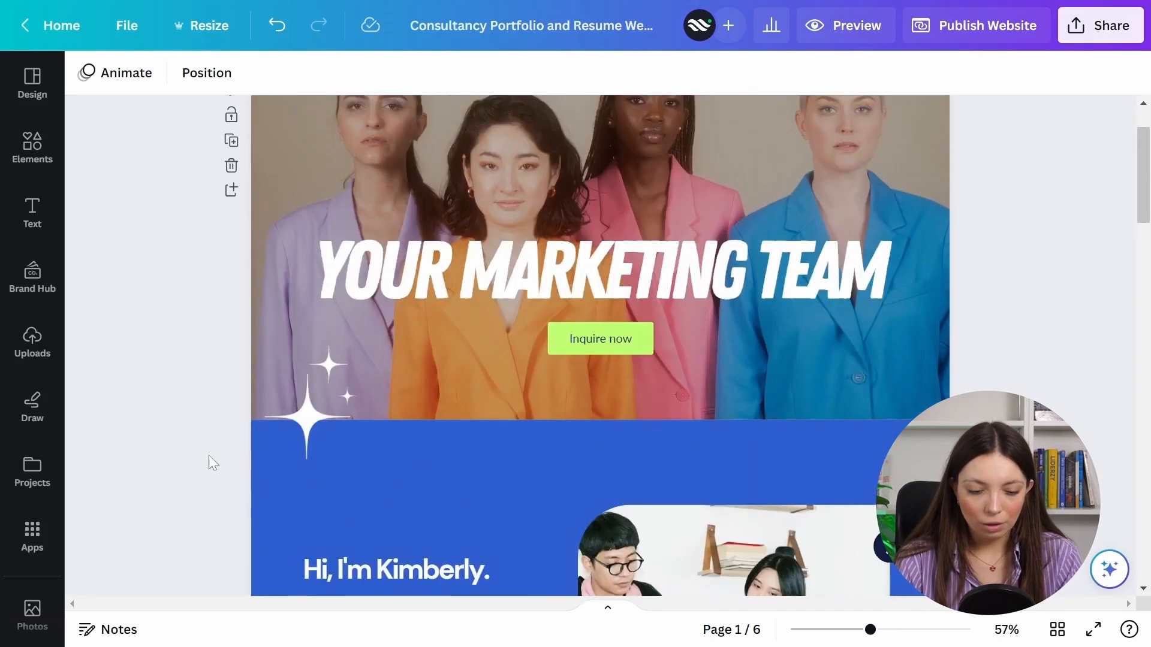
pyautogui.click(307, 440)
pyautogui.moveTo(307, 440)
pyautogui.mouseDown()
pyautogui.moveTo(315, 473)
pyautogui.moveTo(392, 446)
pyautogui.moveTo(391, 491)
pyautogui.moveTo(300, 437)
pyautogui.moveTo(402, 465)
pyautogui.moveTo(415, 483)
pyautogui.moveTo(348, 458)
pyautogui.moveTo(299, 420)
pyautogui.moveTo(408, 434)
pyautogui.moveTo(459, 432)
pyautogui.moveTo(458, 419)
pyautogui.moveTo(455, 444)
pyautogui.moveTo(319, 444)
pyautogui.mouseUp()
pyautogui.click(225, 412)
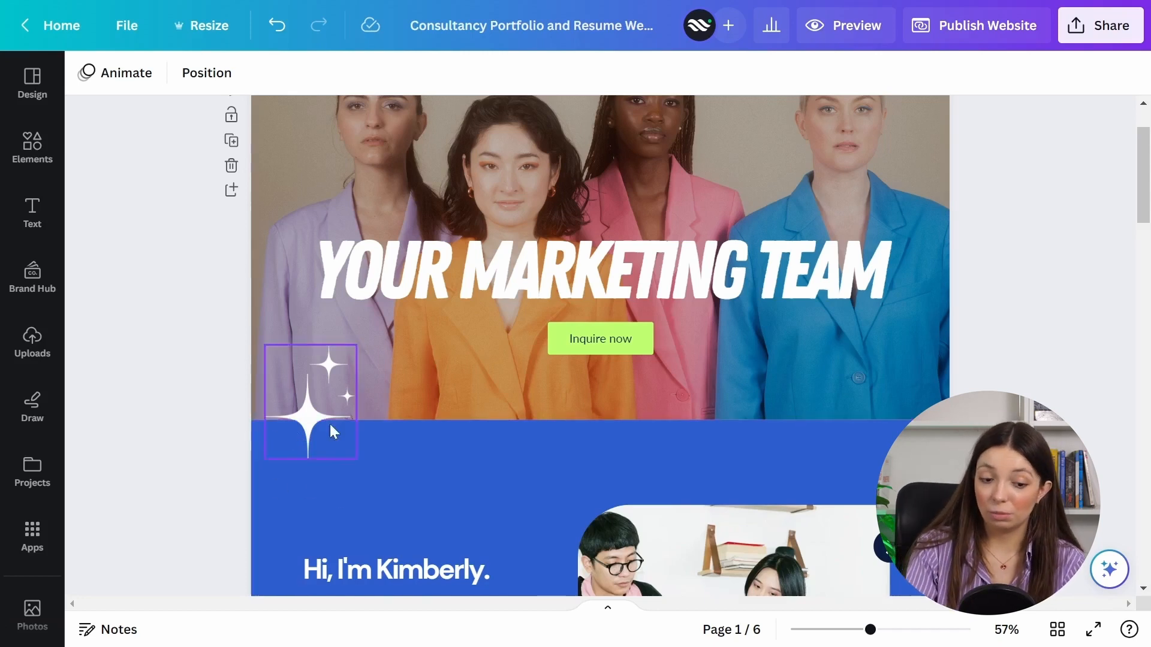
pyautogui.scroll(-1, 178, 407)
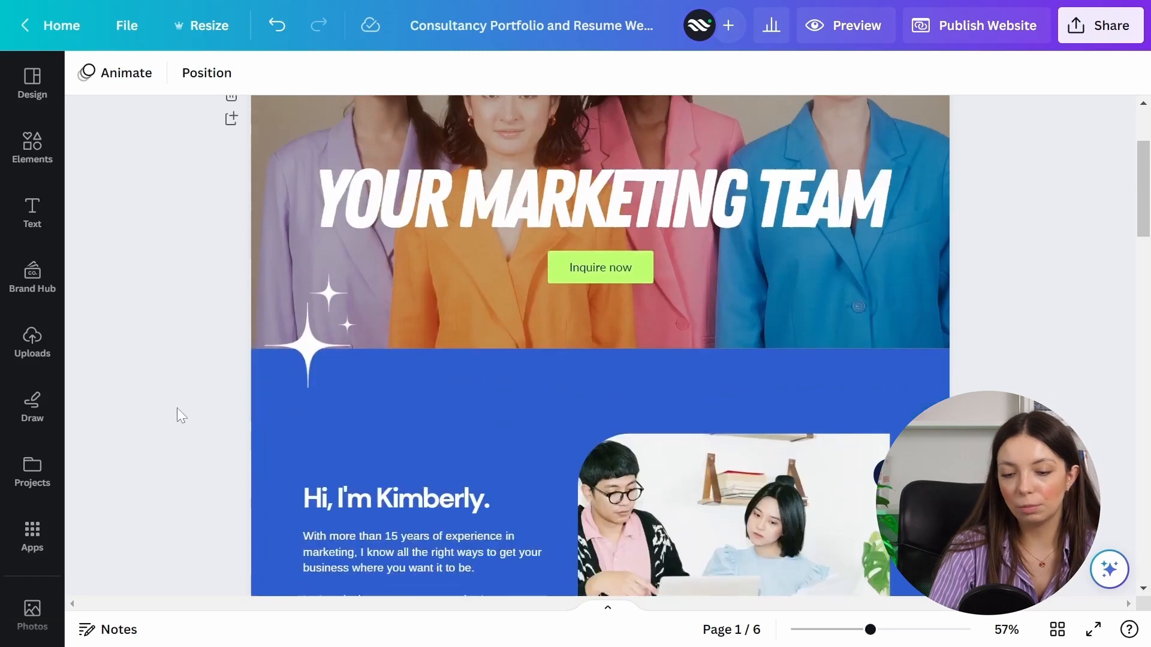
# Add a second white three-sparkle graphic and place it in the hero photo's upper-right corner, partly off the page.
pyautogui.scroll(3, 178, 407)
pyautogui.click(36, 148)
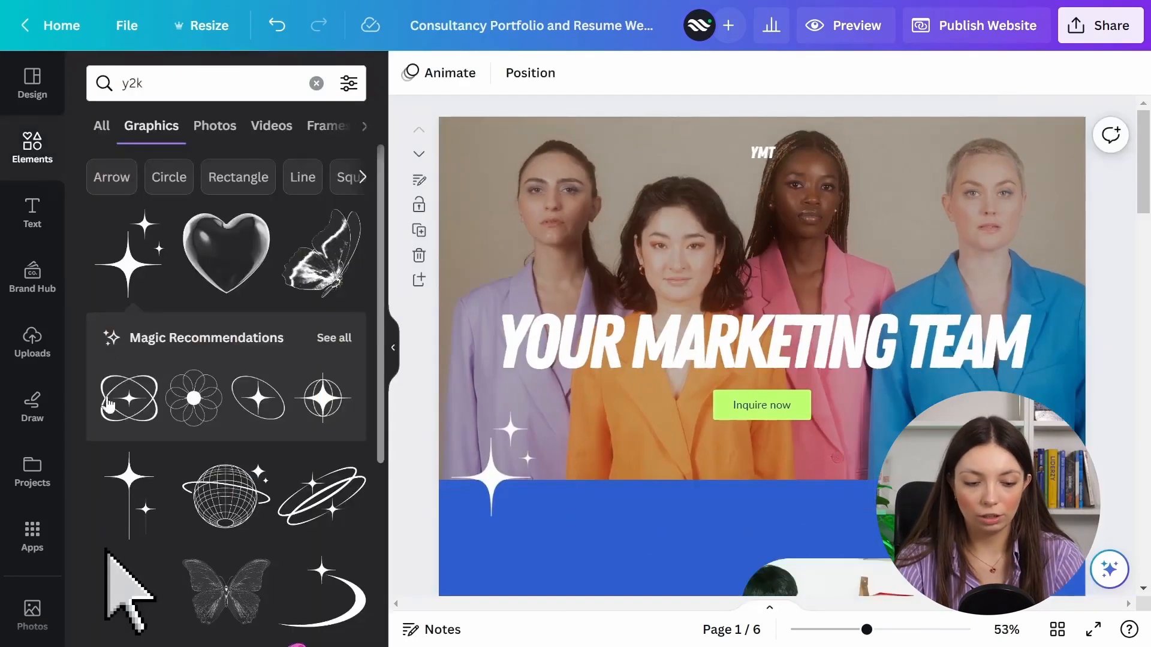
pyautogui.click(100, 275)
pyautogui.moveTo(770, 259); pyautogui.dragTo(1059, 124)
pyautogui.moveTo(1013, 195); pyautogui.dragTo(1044, 166)
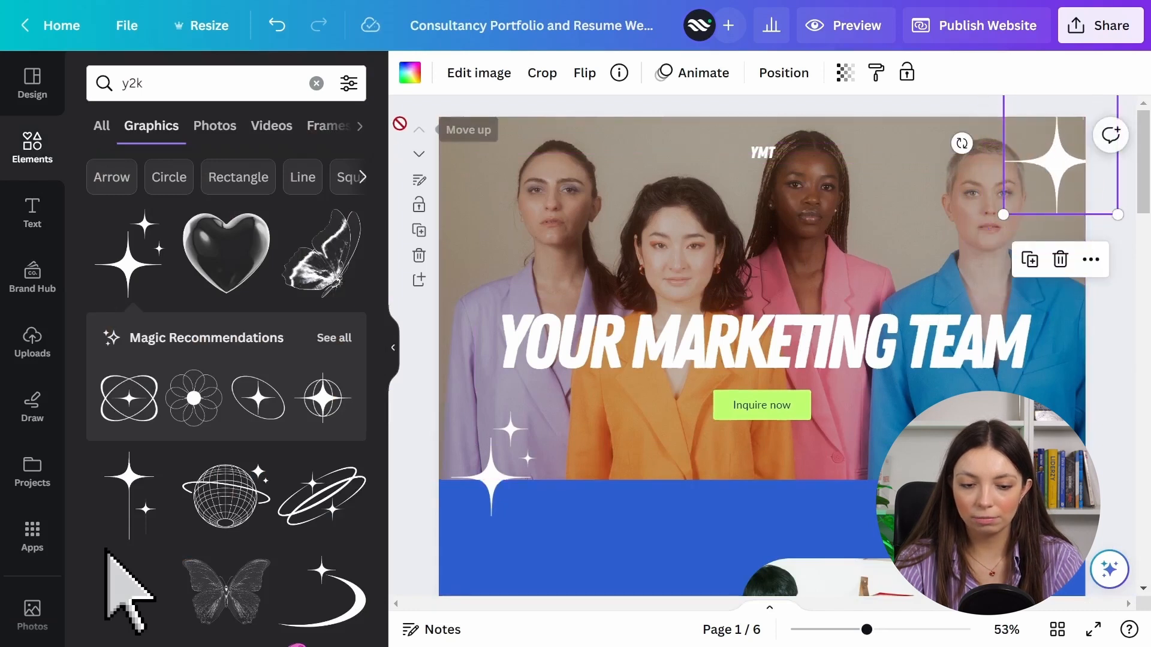
pyautogui.click(1113, 312)
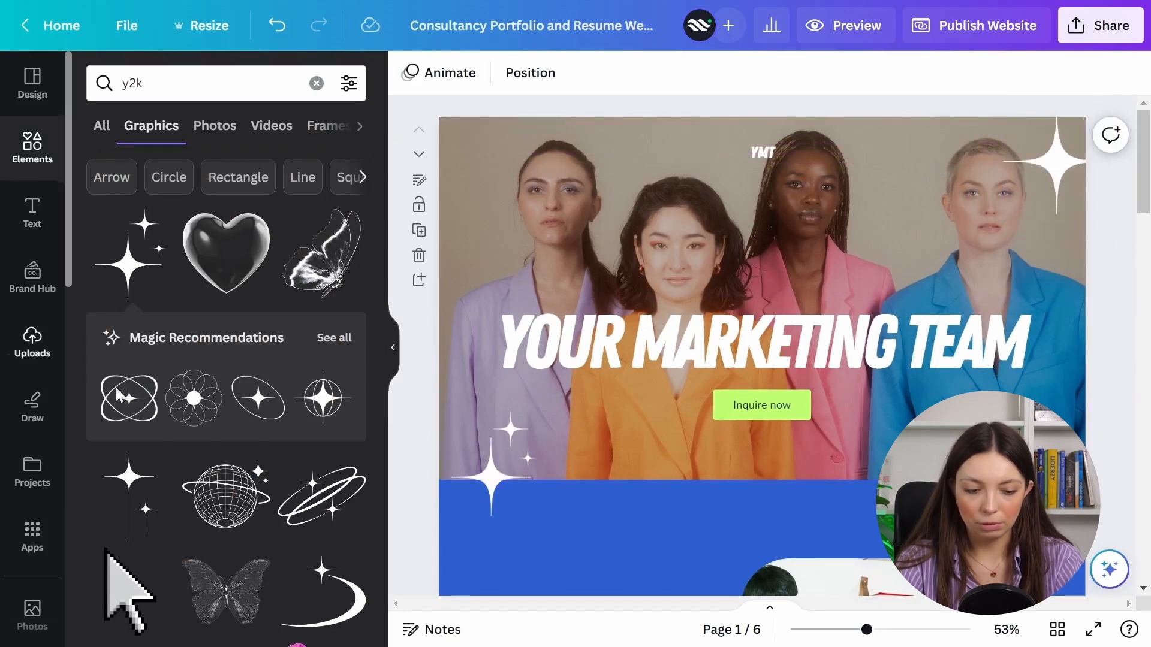
# Try out the white crescent-with-star graphic in the upper-left corner of the hero photo.
pyautogui.scroll(-3, 302, 521)
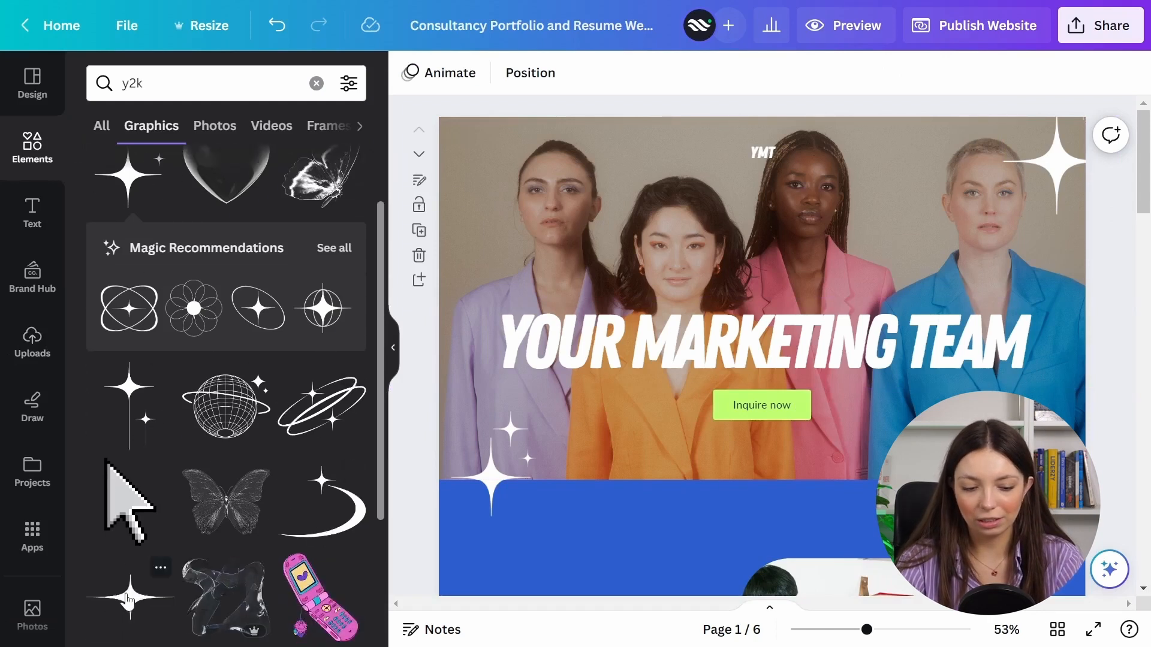
pyautogui.click(327, 521)
pyautogui.moveTo(969, 365); pyautogui.dragTo(478, 153)
pyautogui.press('Delete')
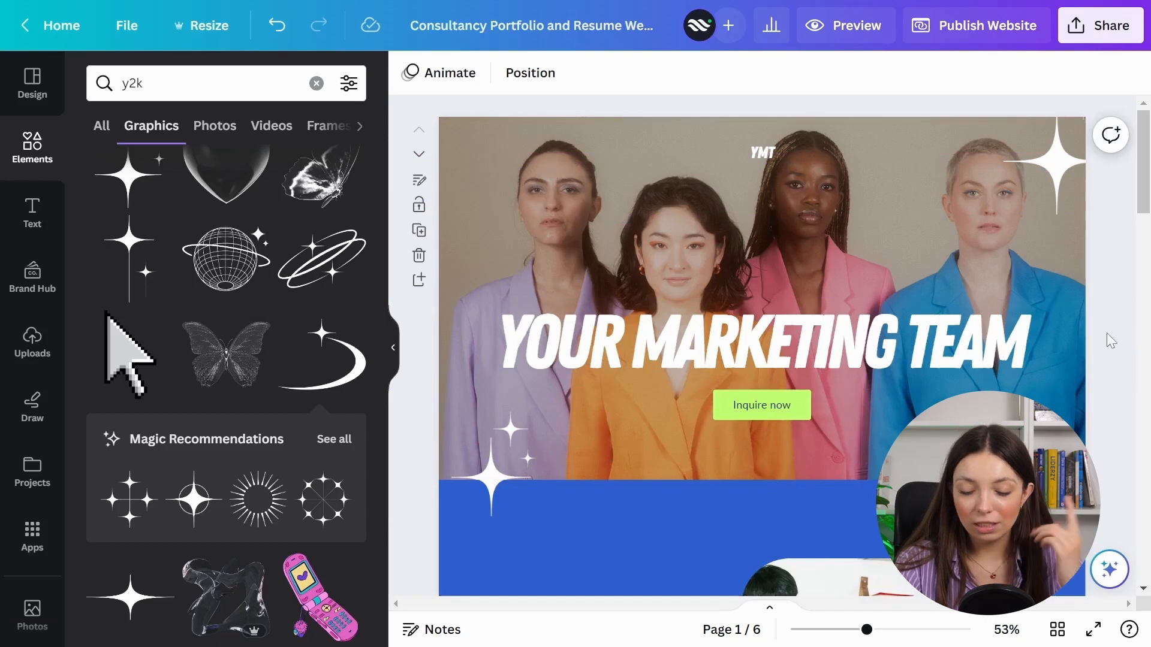
# Change the introduction section's background to the bright blue #181BF2 from the brand kit.
pyautogui.scroll(-4, 1107, 338)
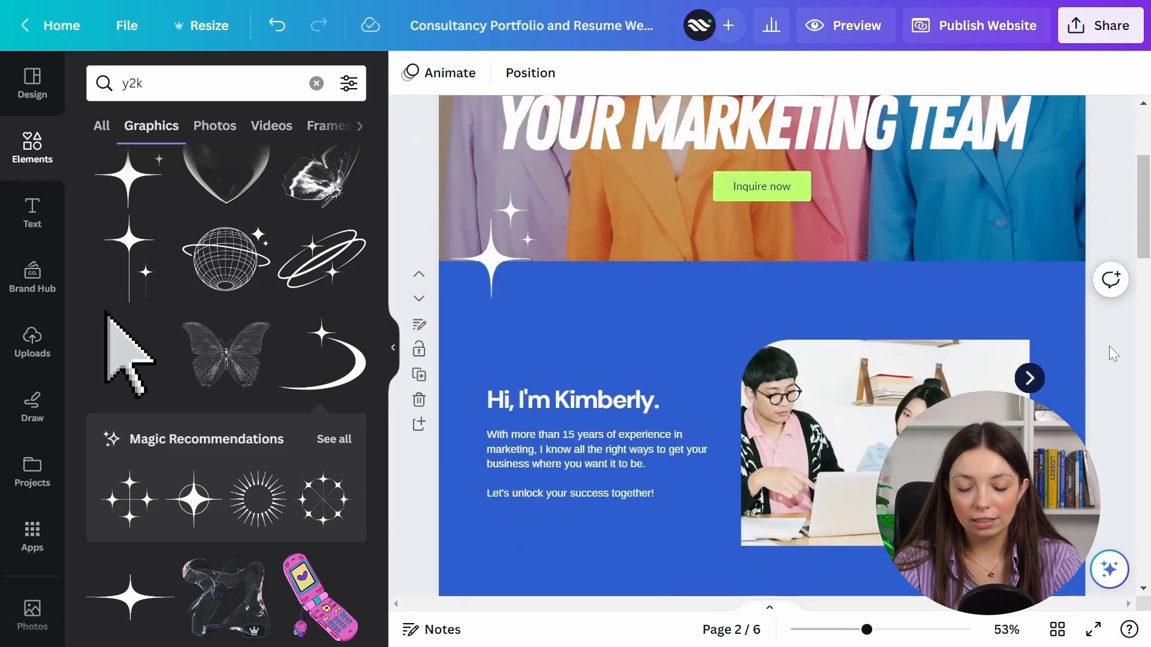
pyautogui.scroll(-3, 1110, 348)
pyautogui.scroll(2, 1107, 346)
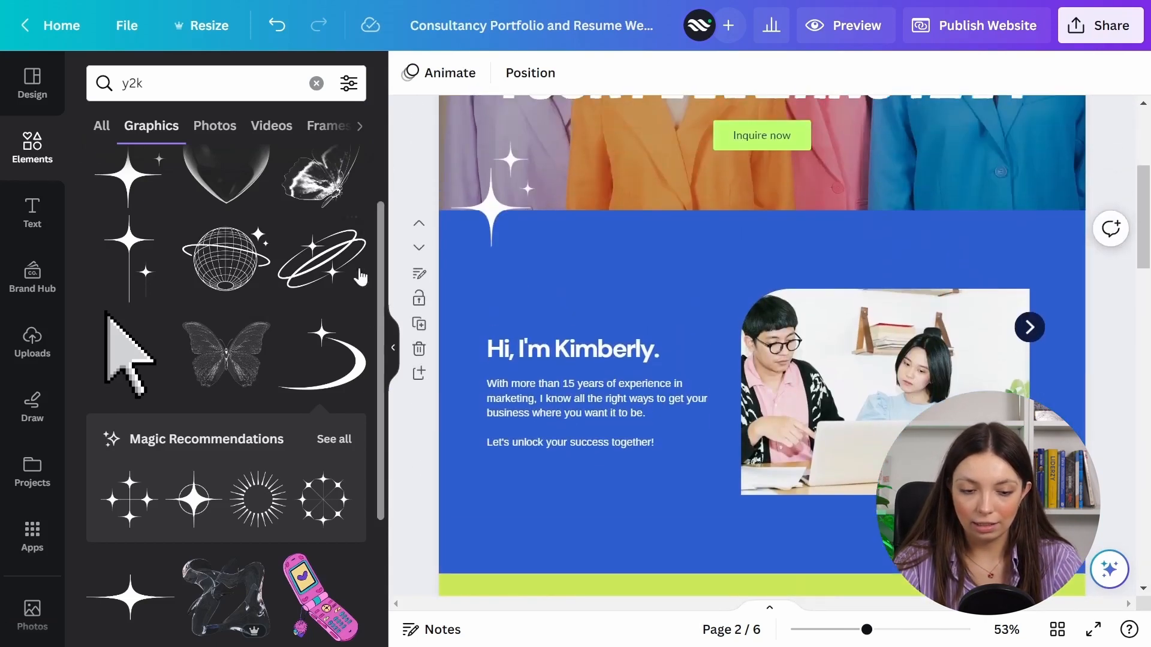
pyautogui.click(393, 346)
pyautogui.scroll(2, 294, 383)
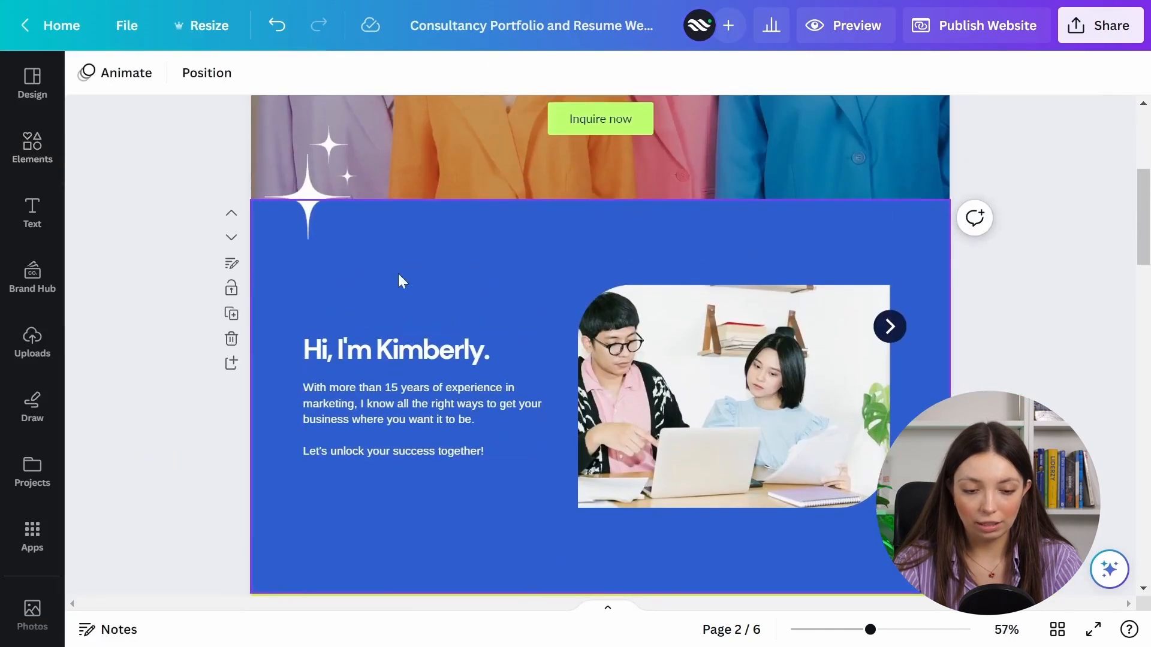
pyautogui.click(381, 257)
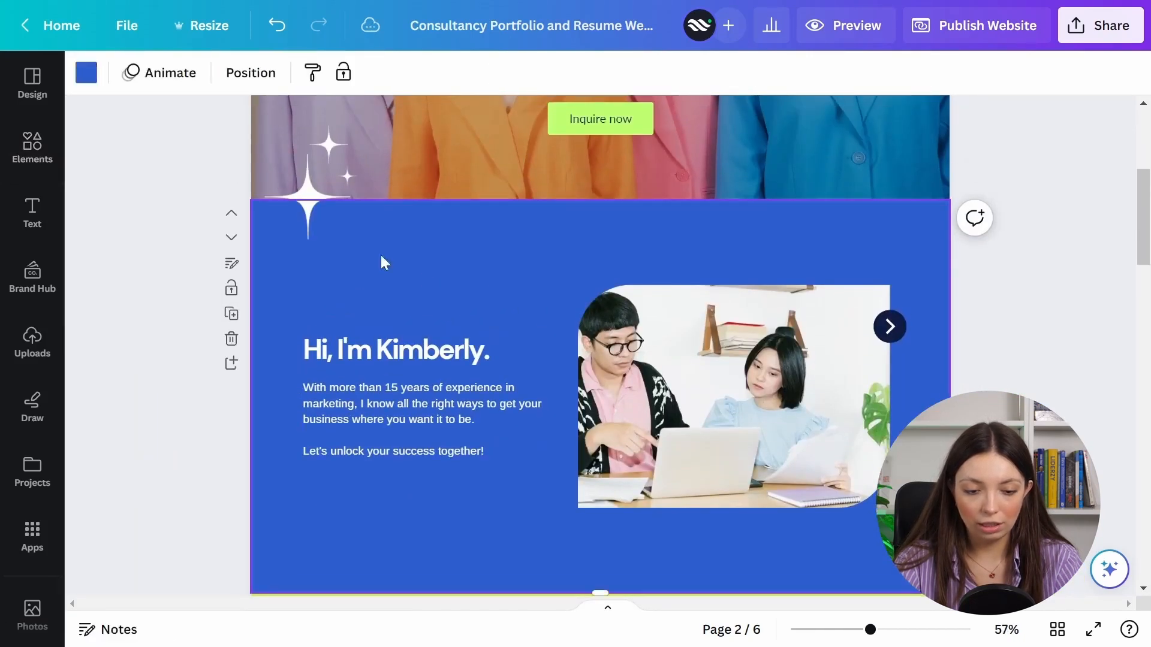
pyautogui.click(86, 73)
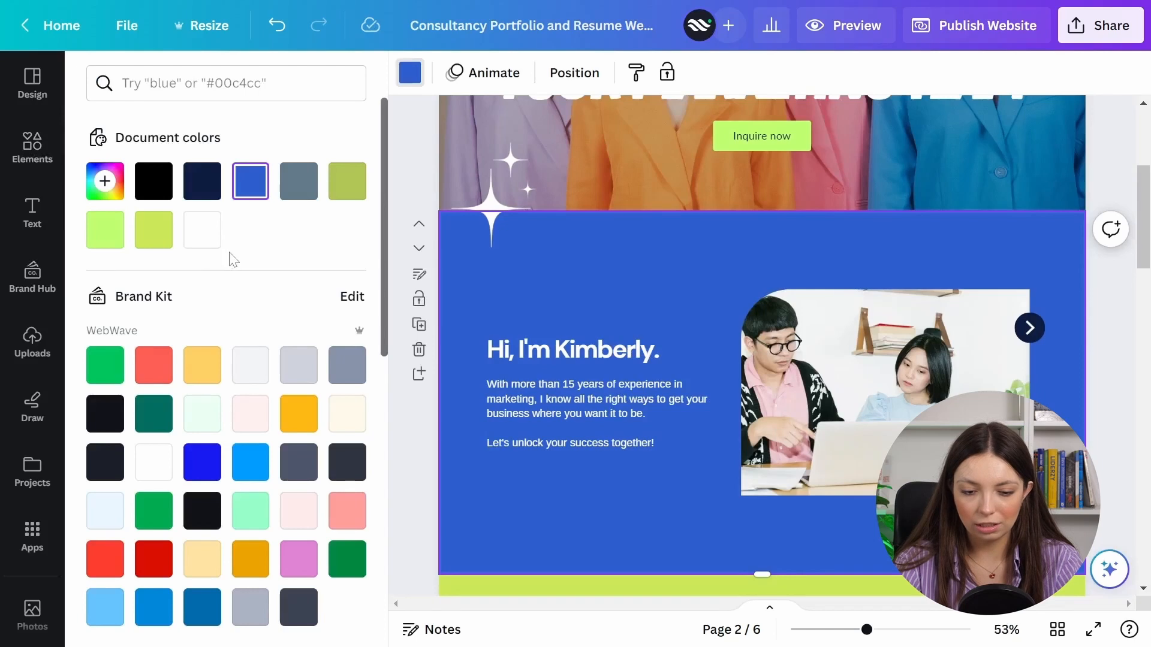
pyautogui.click(202, 463)
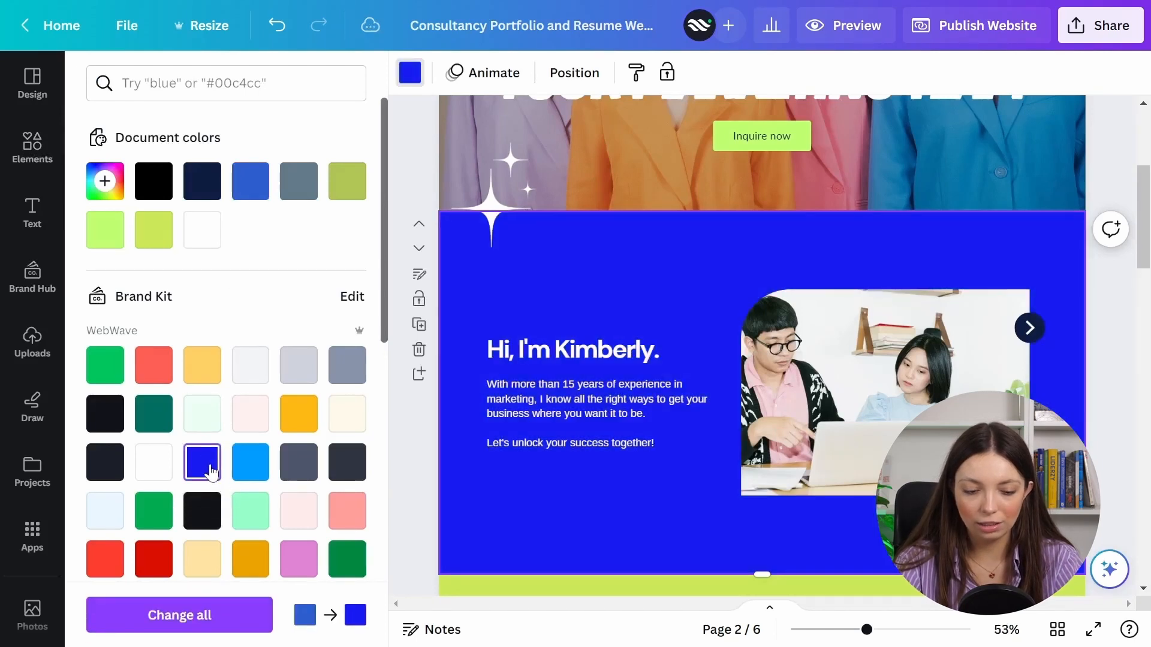
# Mix the custom dark purple #2C1070 for the introduction section's background and apply it across all pages.
pyautogui.click(104, 181)
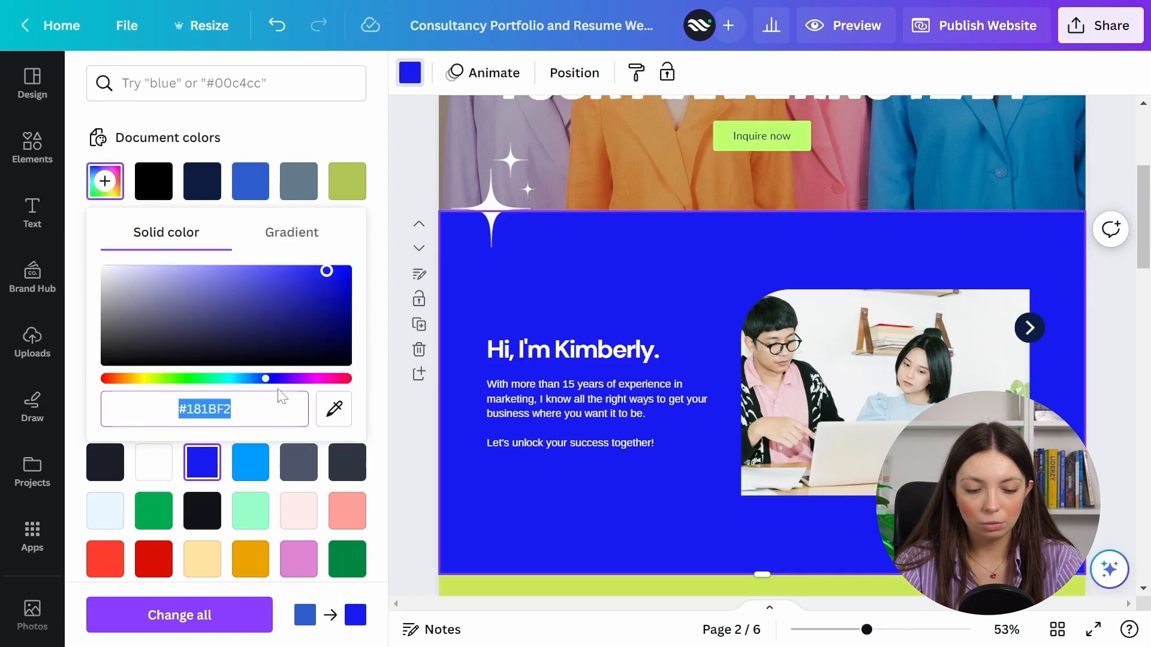
pyautogui.moveTo(322, 283); pyautogui.dragTo(321, 305)
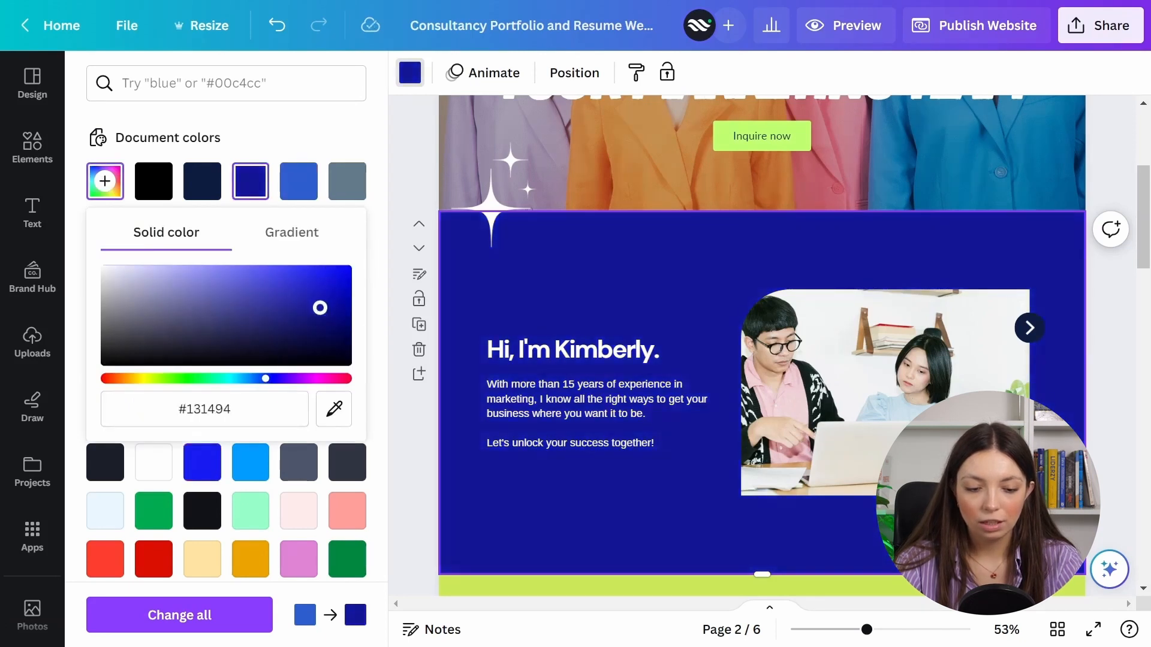
pyautogui.moveTo(271, 384); pyautogui.dragTo(276, 384)
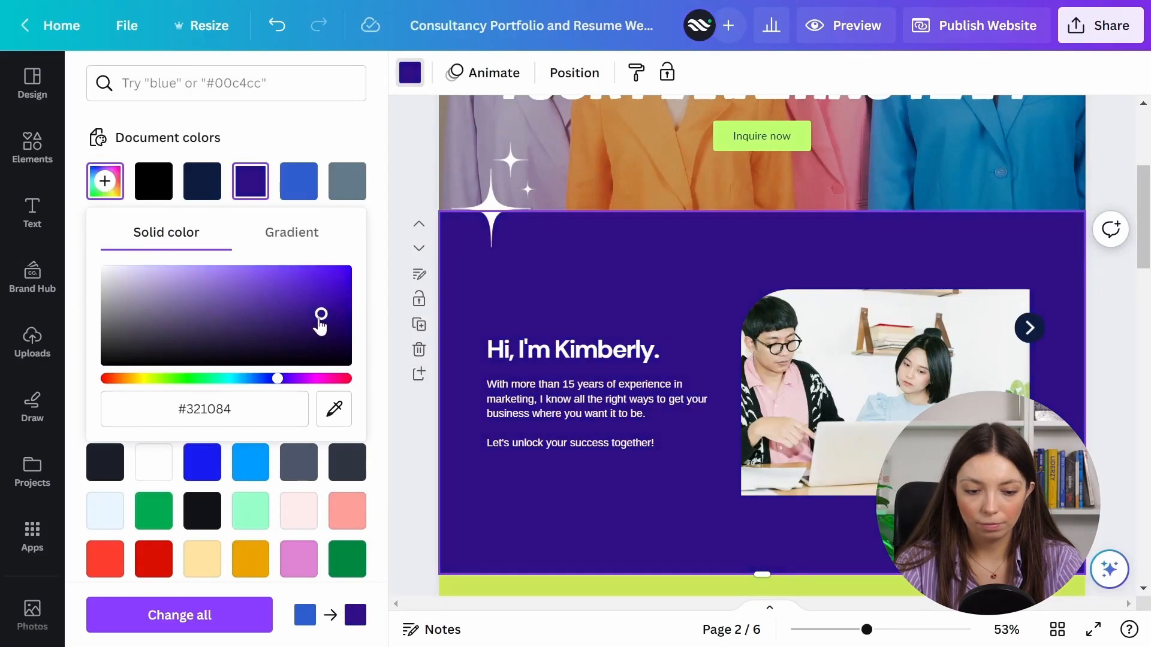
pyautogui.moveTo(322, 314); pyautogui.dragTo(314, 323)
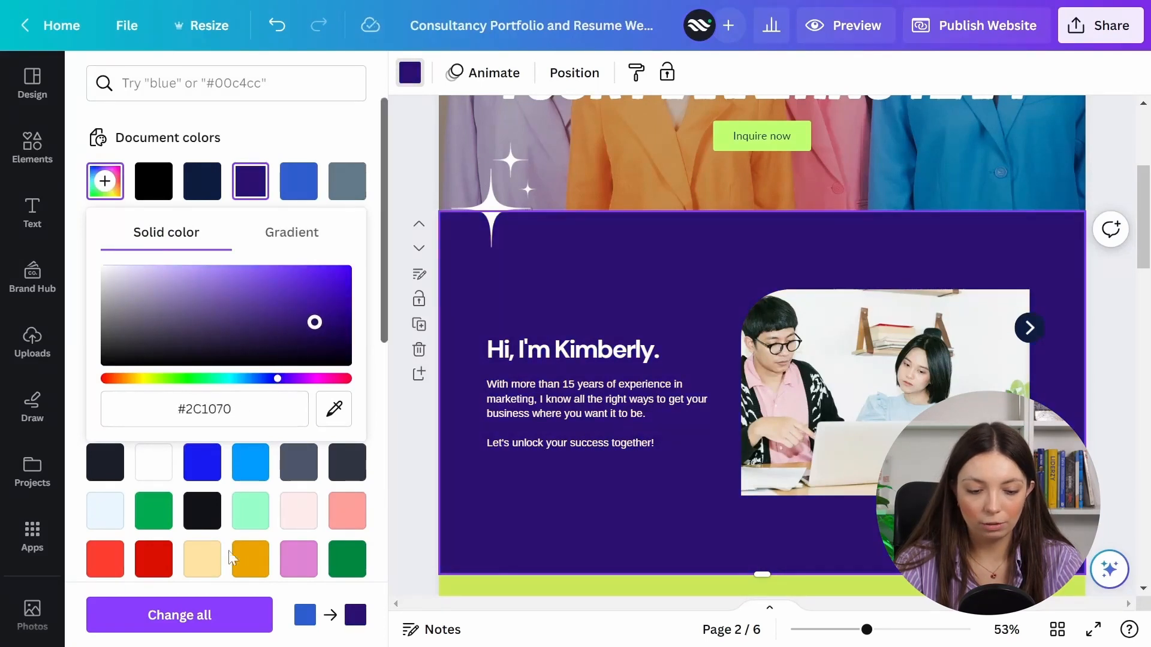
pyautogui.click(176, 623)
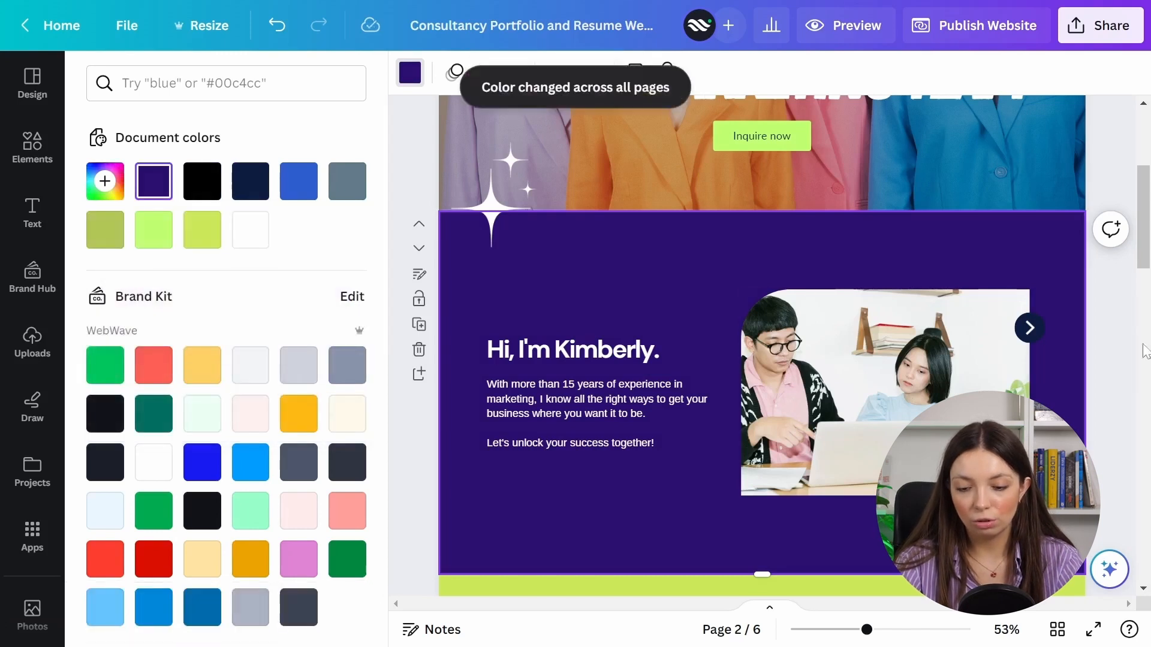
# Review the dark purple colour across the website's sections, from the introduction to the contact section and back.
pyautogui.click(1123, 322)
pyautogui.scroll(-3, 1097, 330)
pyautogui.scroll(-10, 1095, 329)
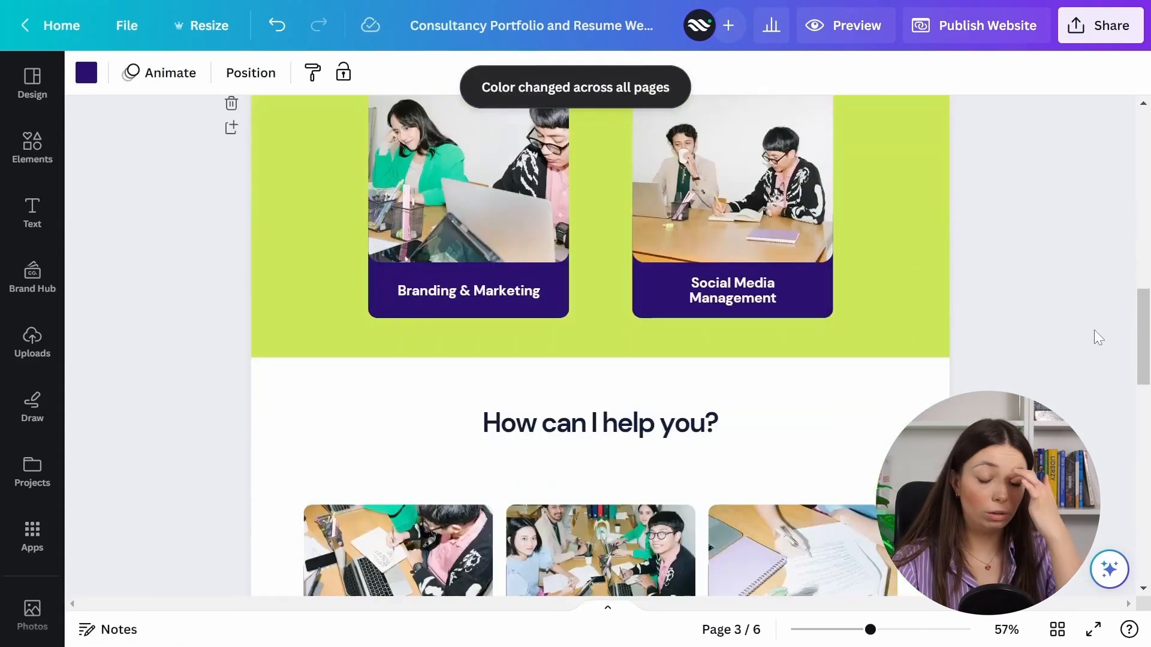
pyautogui.scroll(-5, 1095, 335)
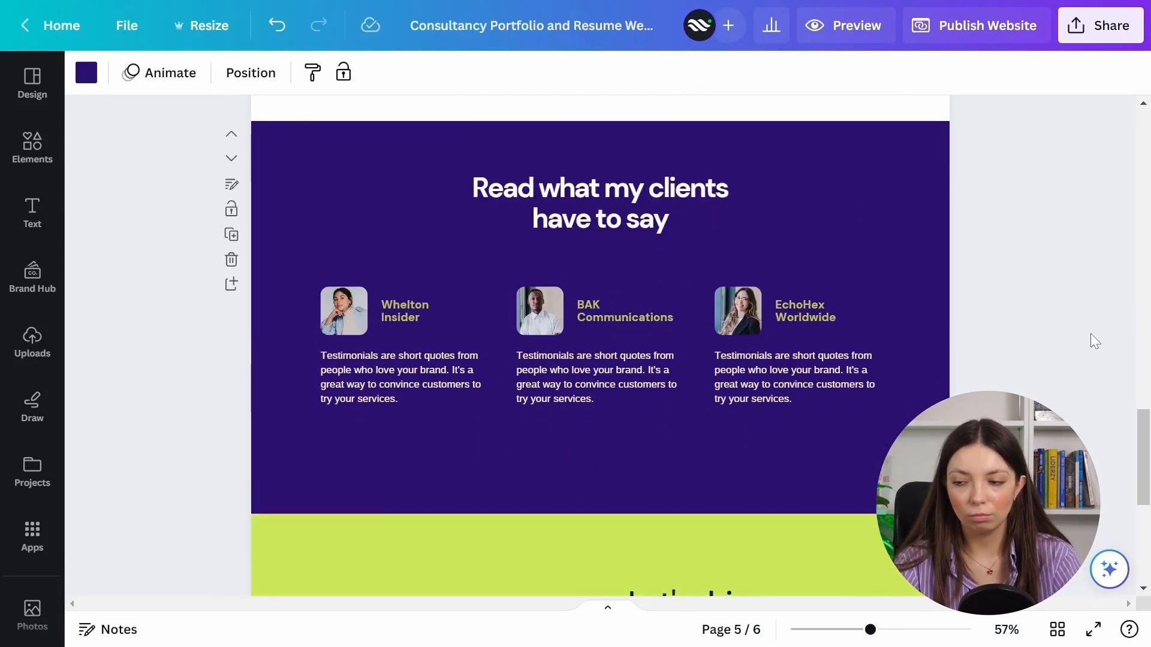
pyautogui.scroll(-4, 1088, 330)
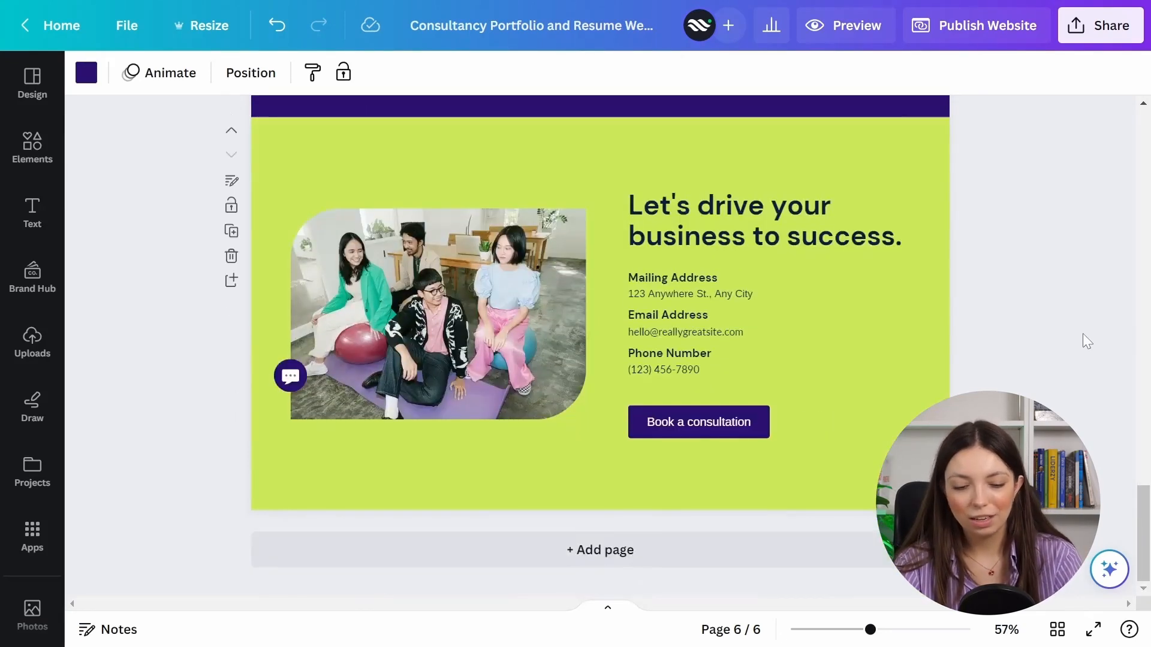
pyautogui.scroll(7, 1079, 339)
pyautogui.scroll(12, 1070, 339)
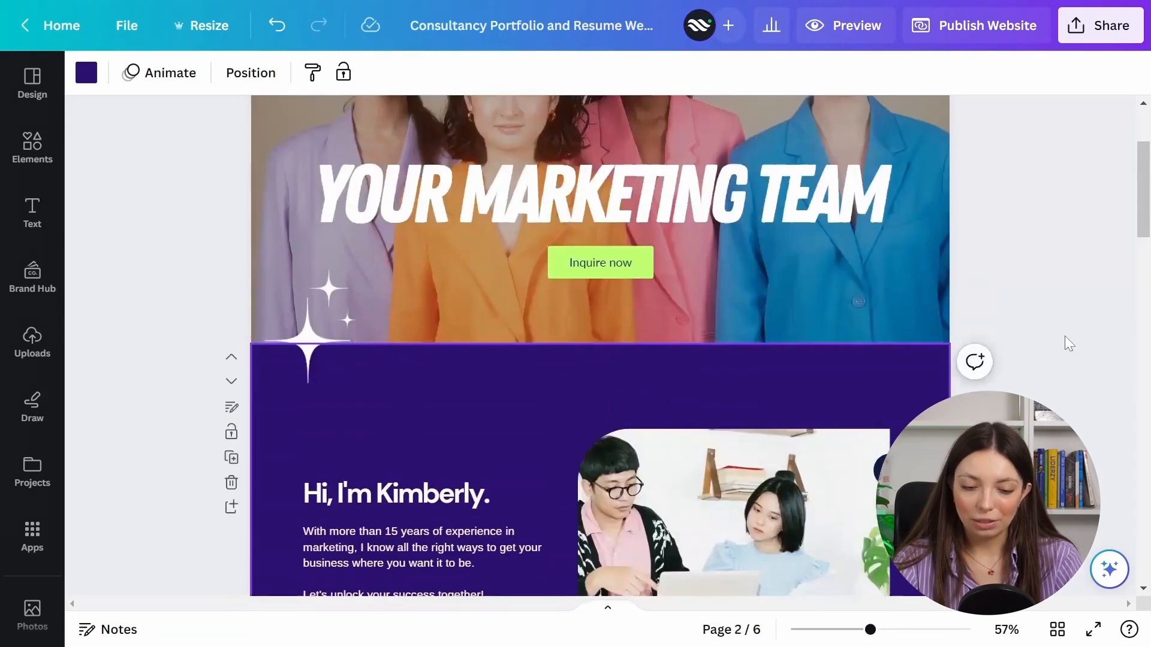
# Change the "See my work" section's yellow-green background to the default light green solid colour and apply it across all pages.
pyautogui.scroll(-10, 540, 413)
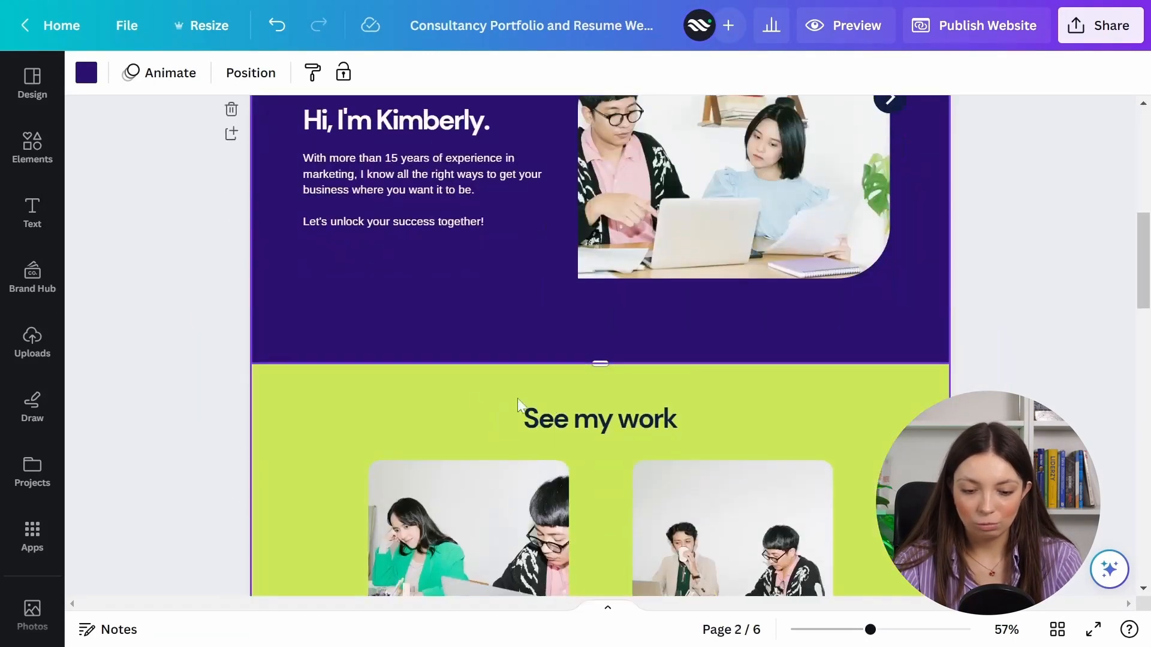
pyautogui.click(85, 74)
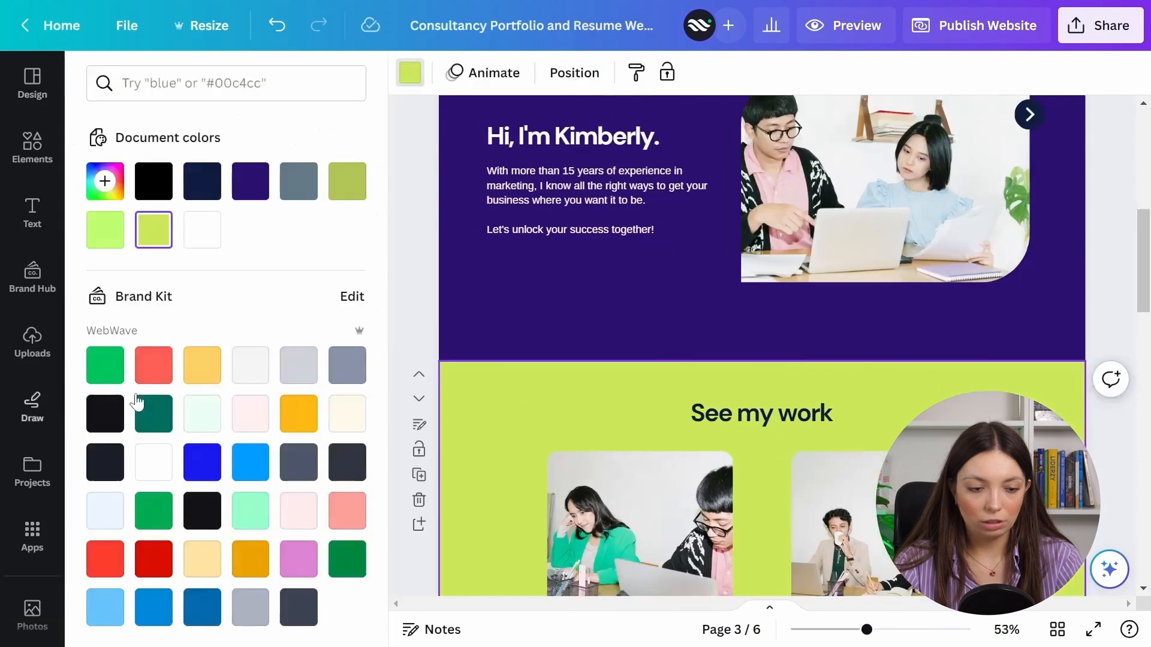
pyautogui.scroll(-8, 269, 339)
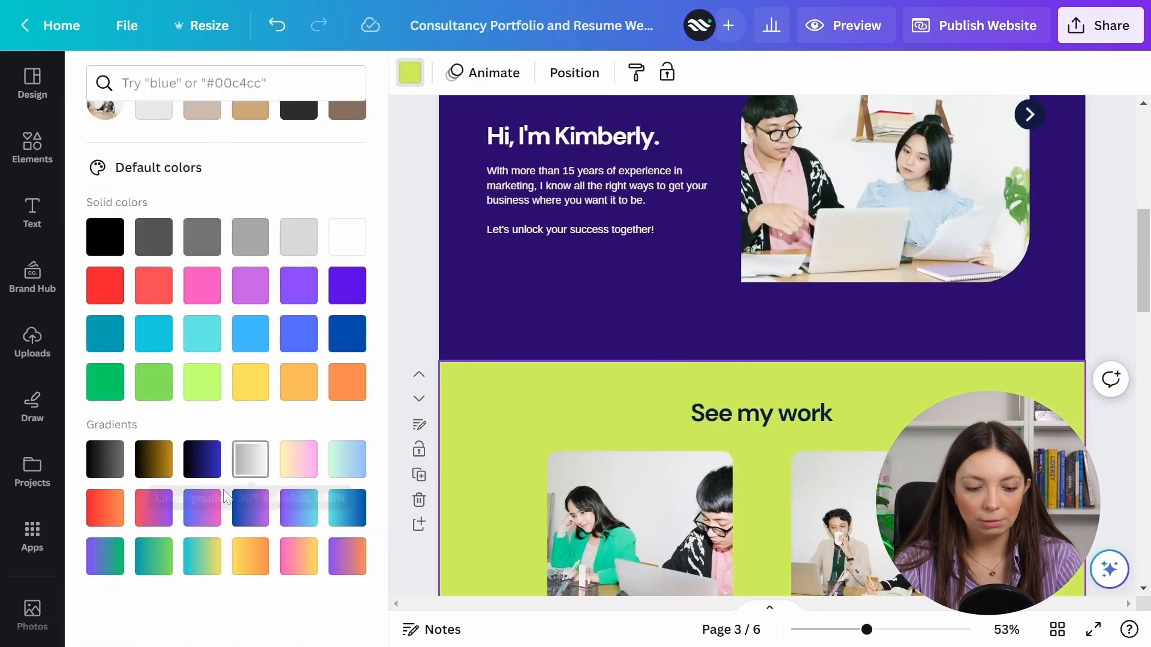
pyautogui.click(202, 381)
pyautogui.click(198, 623)
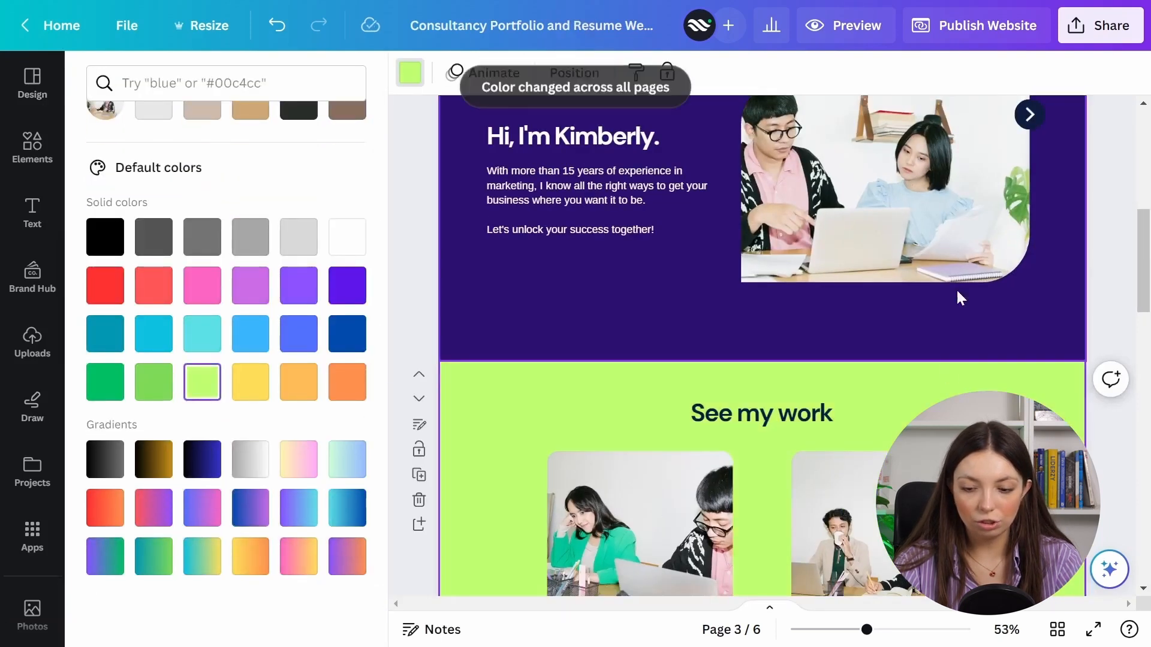
pyautogui.scroll(-15, 1077, 225)
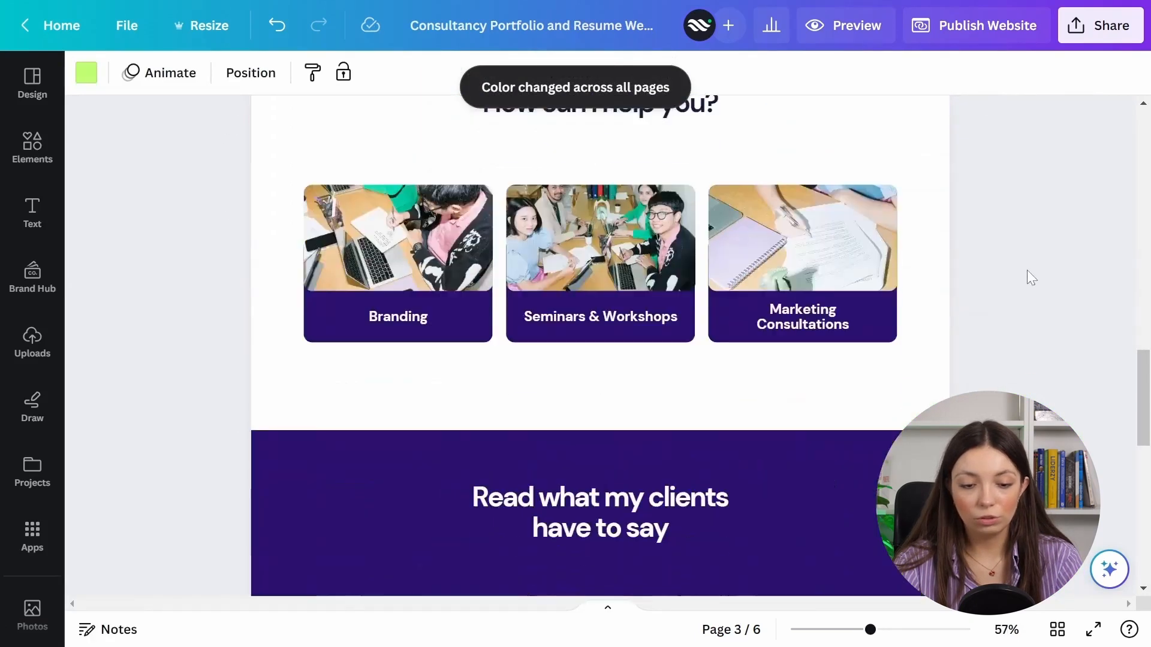
# Review the light green colour across the website's sections, from the services down to the contact section and back up to the hero.
pyautogui.scroll(-4, 1054, 395)
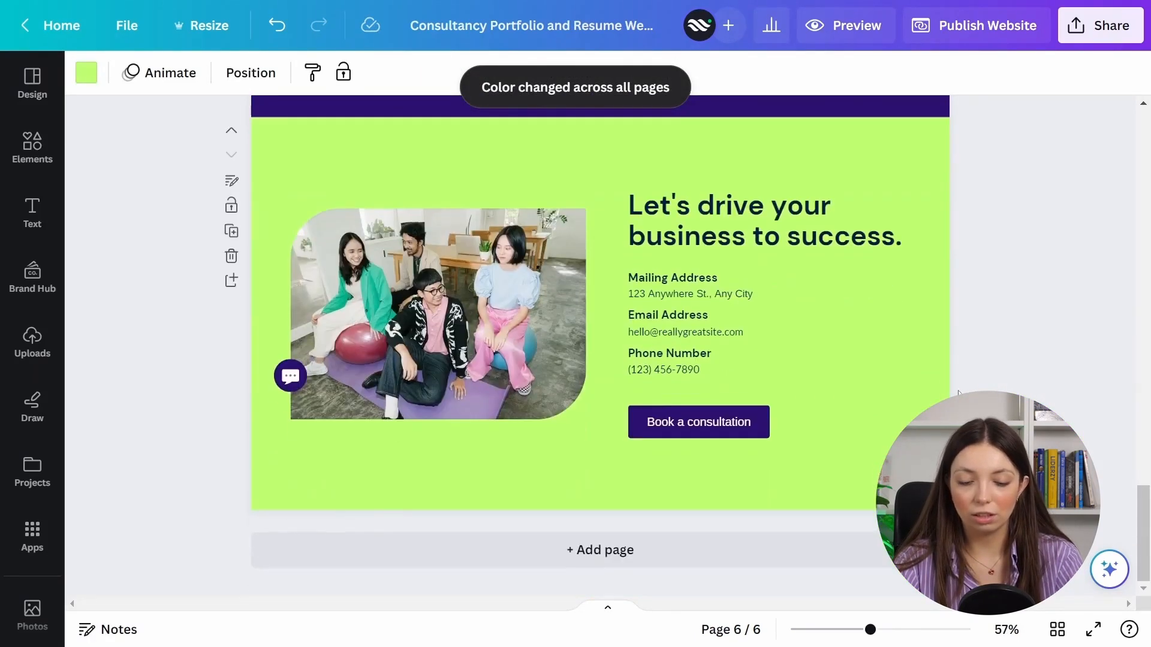
pyautogui.scroll(12, 1049, 393)
pyautogui.scroll(15, 1048, 385)
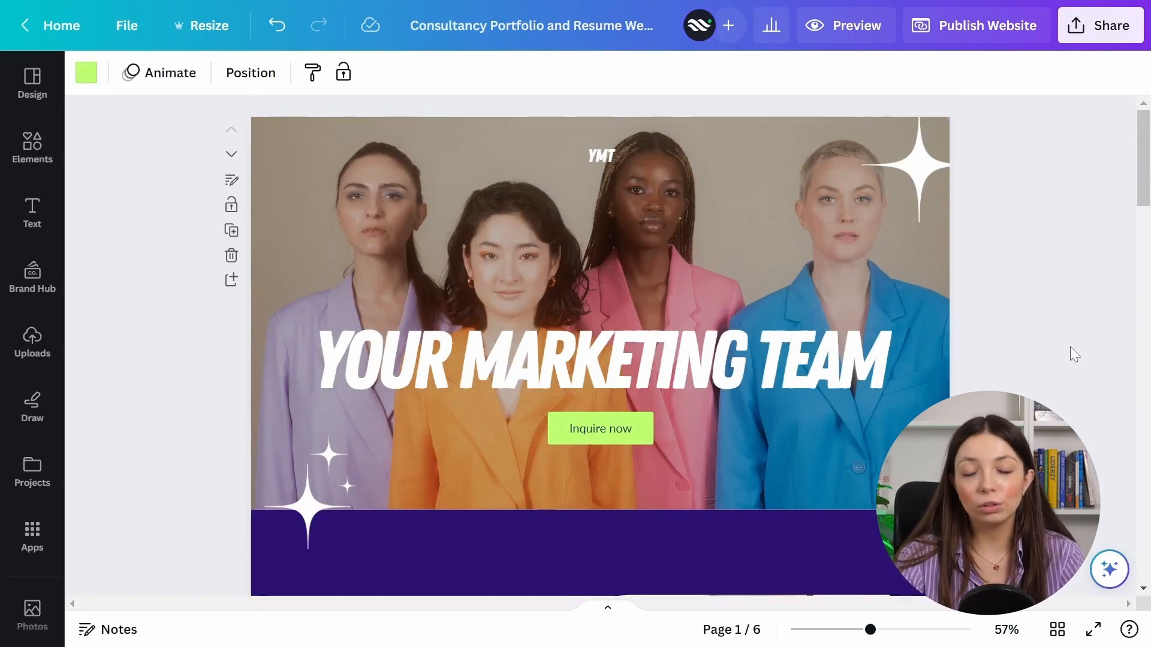
# Open the photo collection that the recently used hero photo belongs to, and delete the extra copy placed on the introduction section.
pyautogui.scroll(-6, 1070, 346)
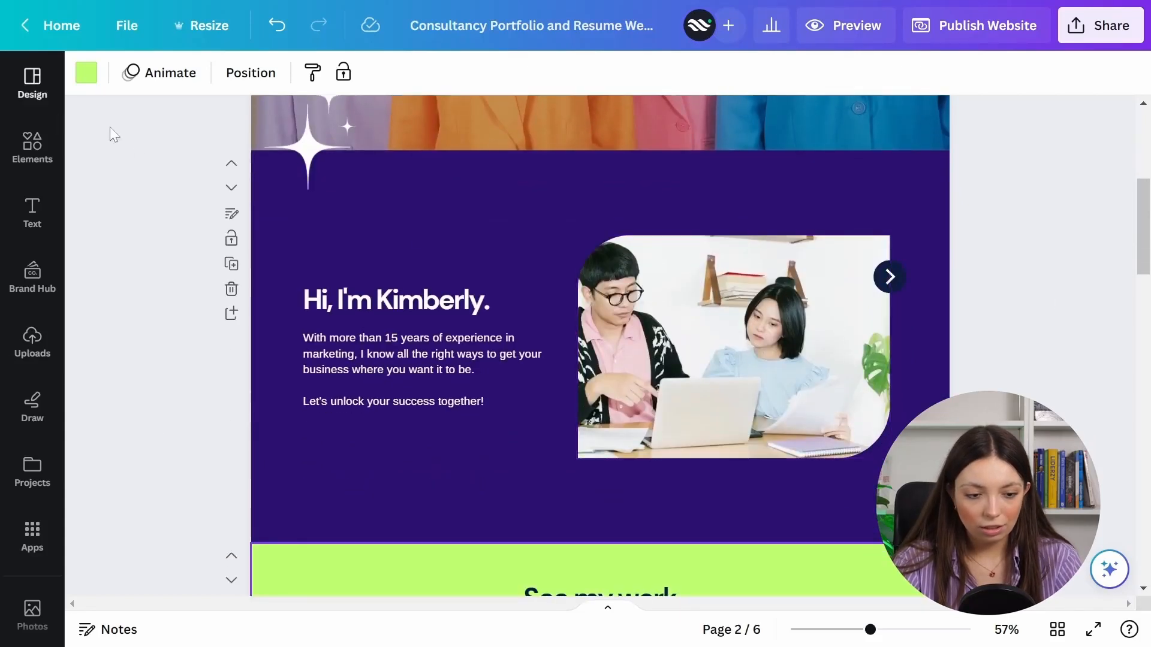
pyautogui.click(32, 145)
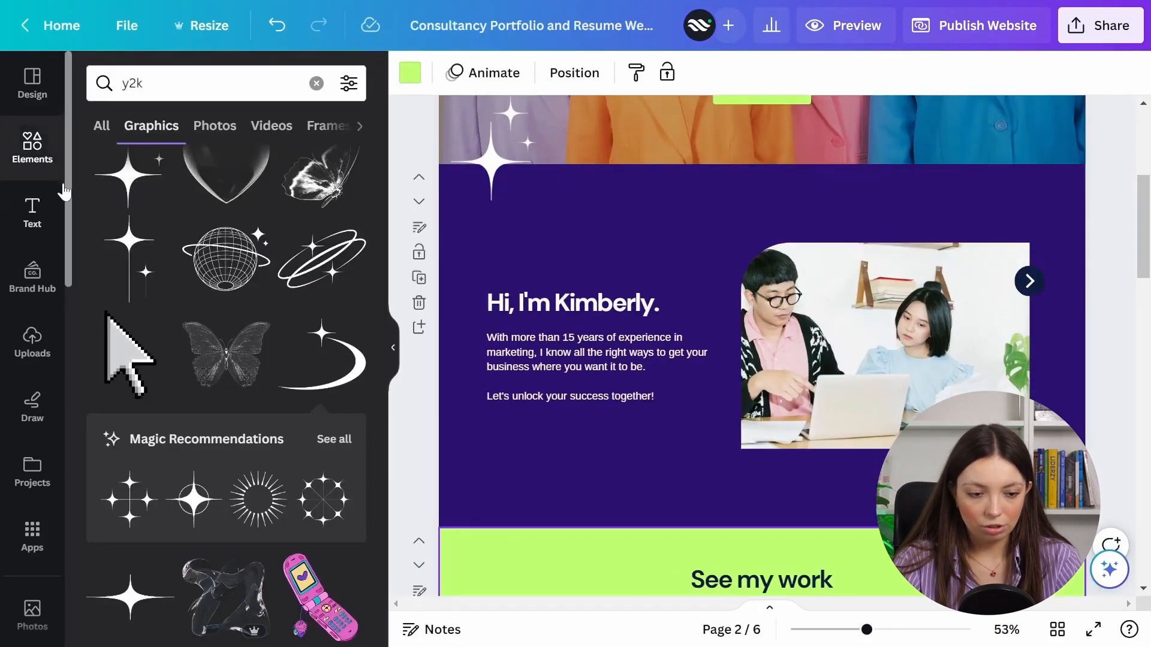
pyautogui.click(30, 169)
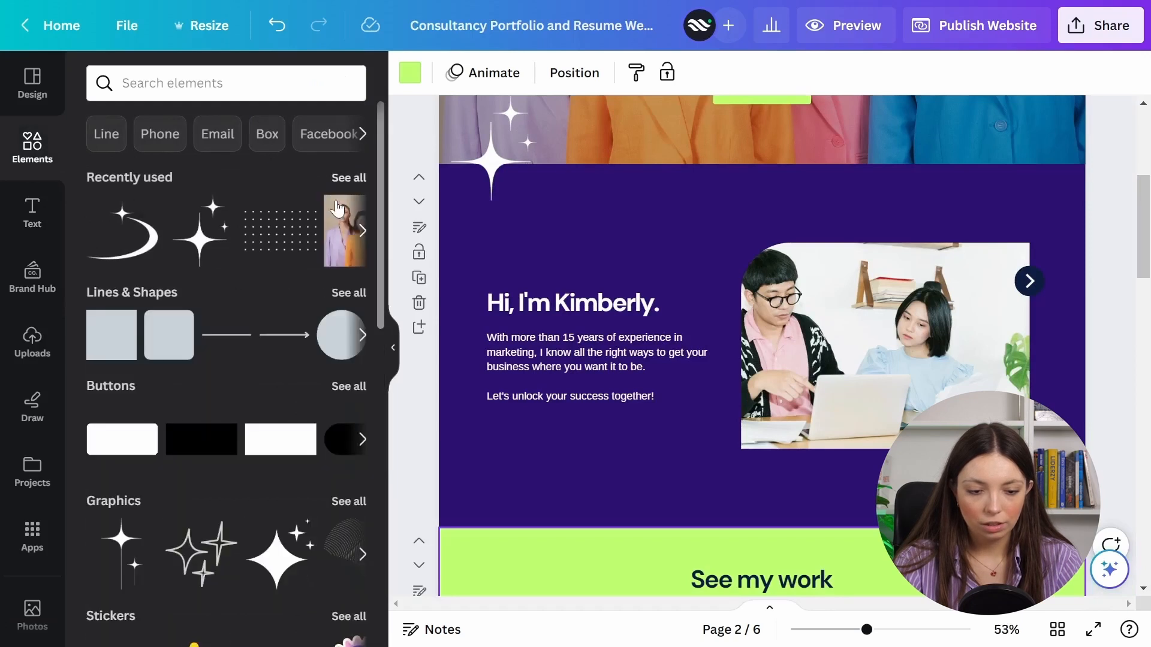
pyautogui.click(335, 240)
pyautogui.click(180, 209)
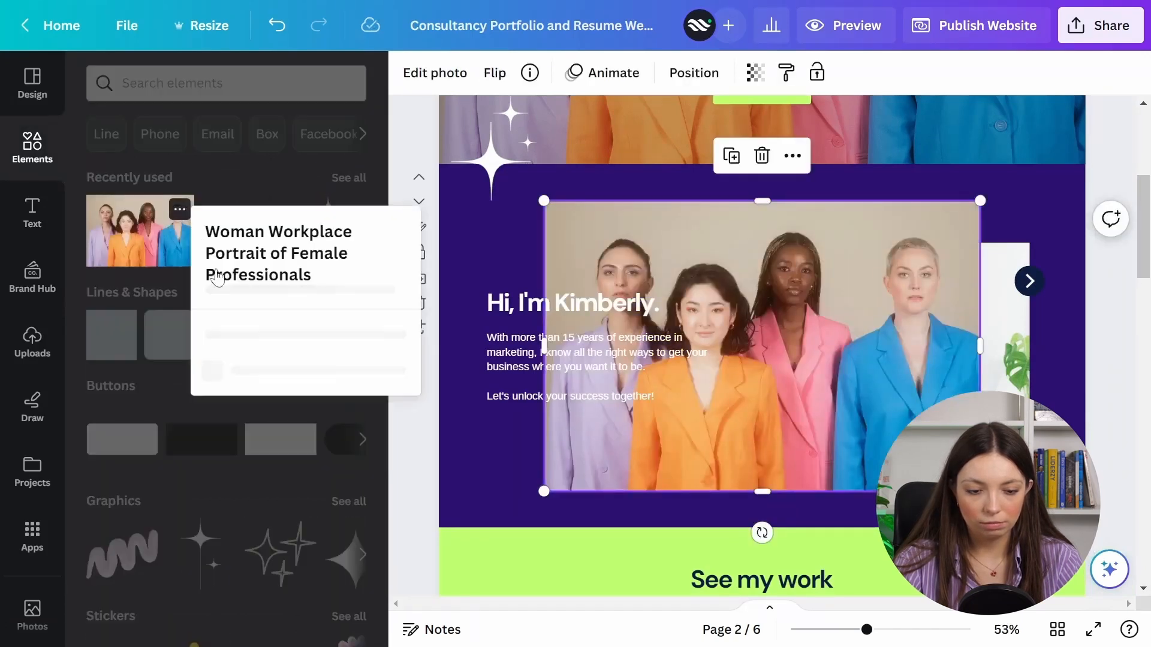
pyautogui.scroll(-2, 241, 546)
pyautogui.click(270, 573)
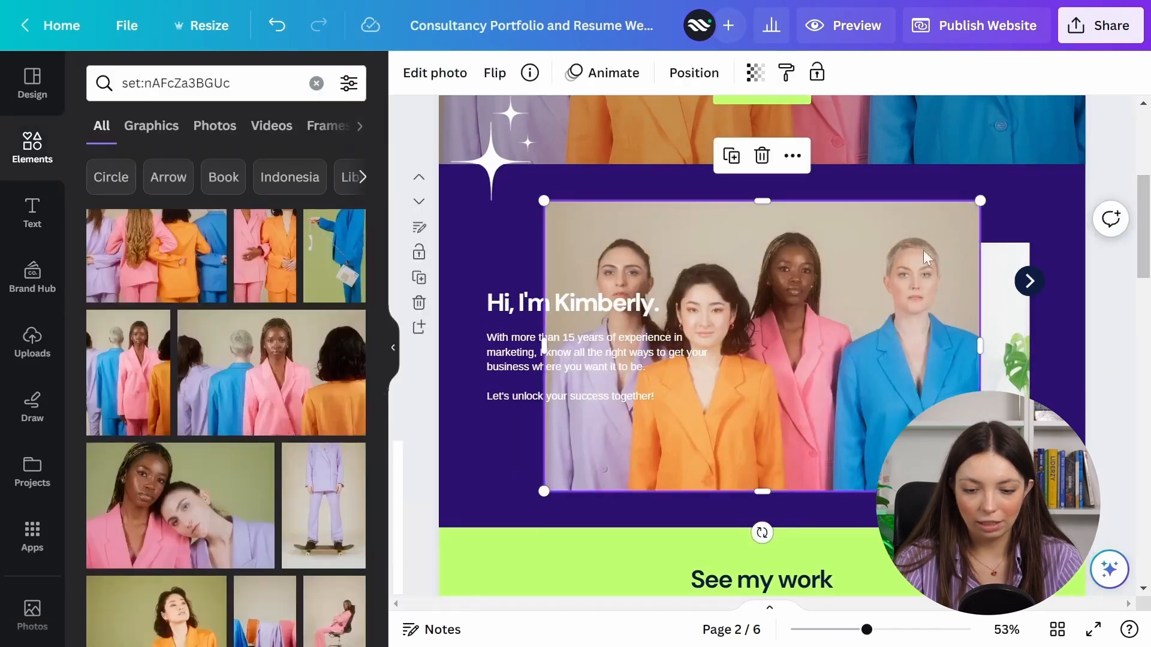
pyautogui.press('Delete')
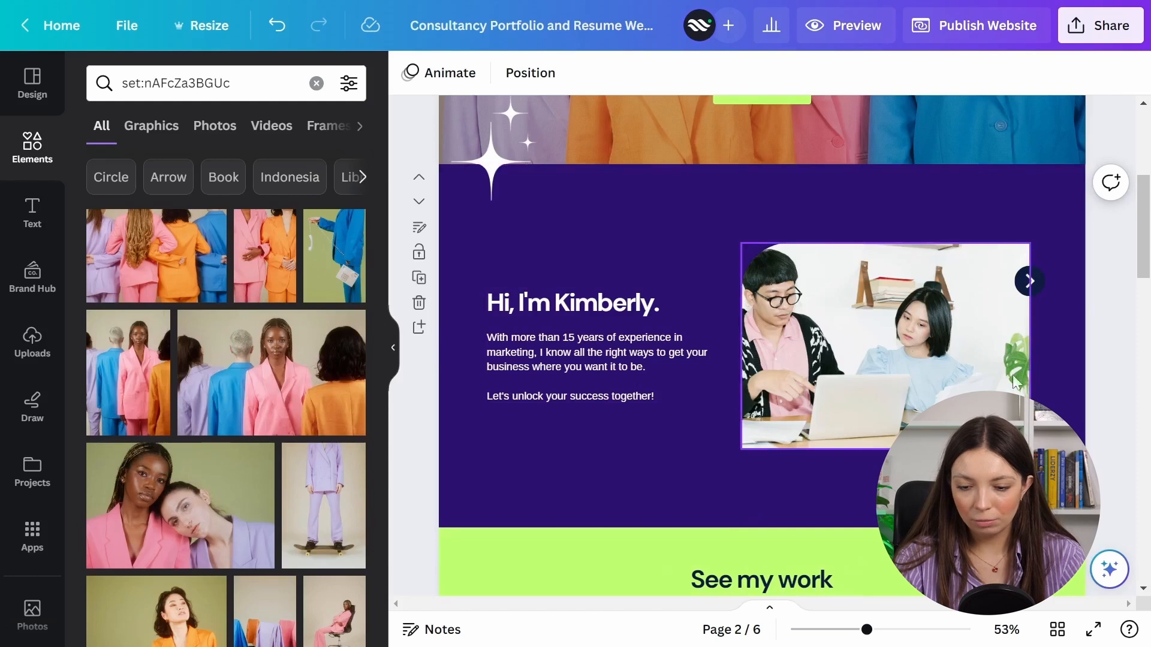
# Try the collection's photo of the women in coloured suits seen from behind in the introduction section's image frame.
pyautogui.scroll(-2, 257, 497)
pyautogui.scroll(2, 259, 503)
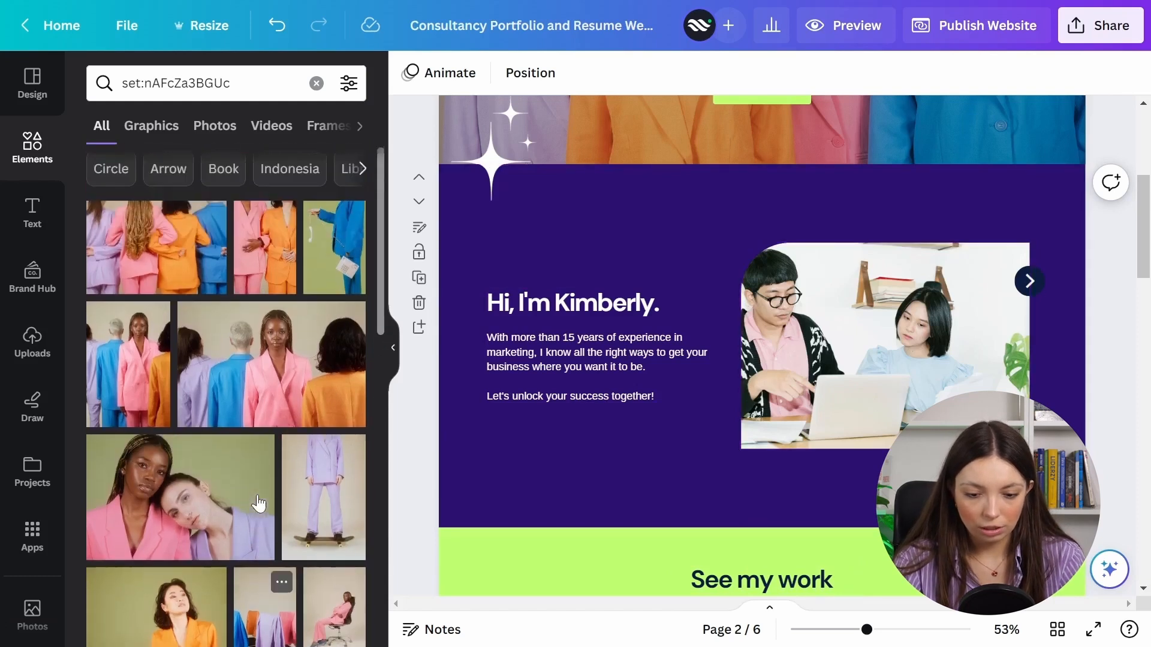
pyautogui.scroll(1, 258, 503)
pyautogui.moveTo(211, 223); pyautogui.dragTo(756, 321)
# Try the photo of the four women standing against a green backdrop in the introduction section's image frame.
pyautogui.scroll(-4, 249, 377)
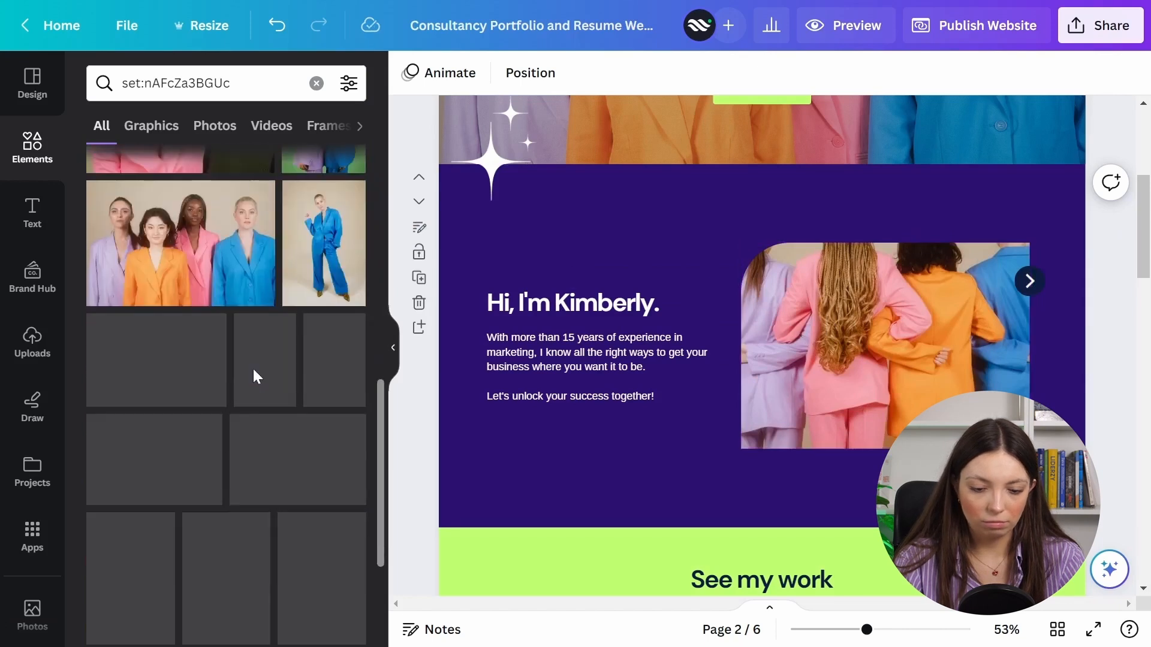
pyautogui.scroll(-2, 253, 369)
pyautogui.scroll(-2, 258, 408)
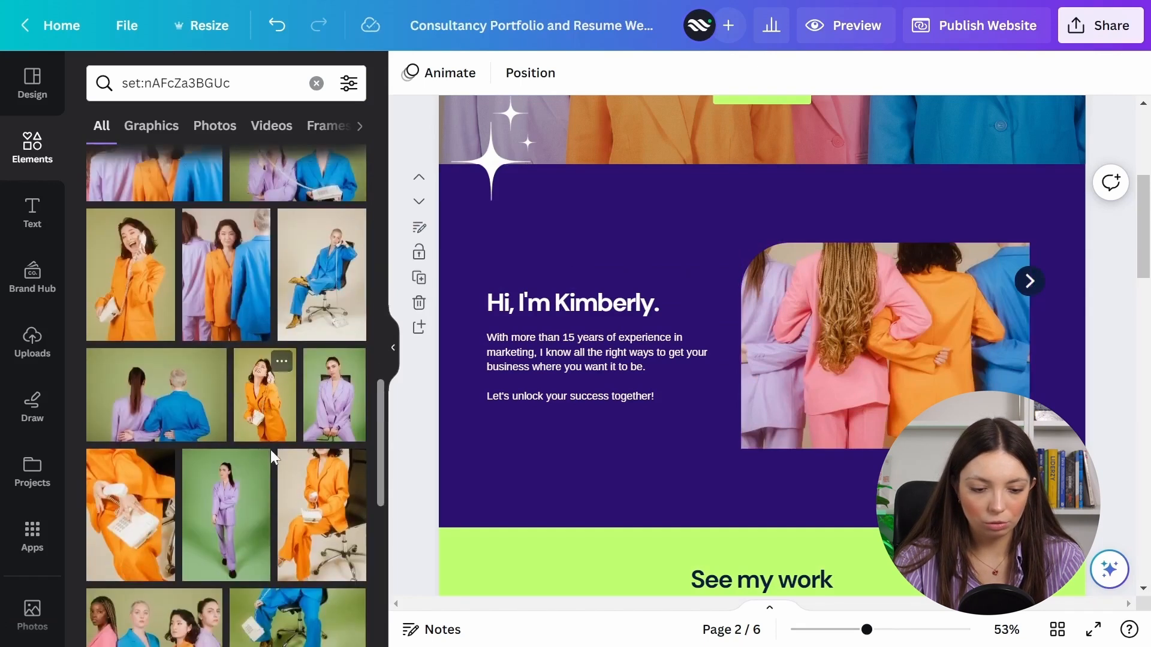
pyautogui.scroll(-5, 264, 456)
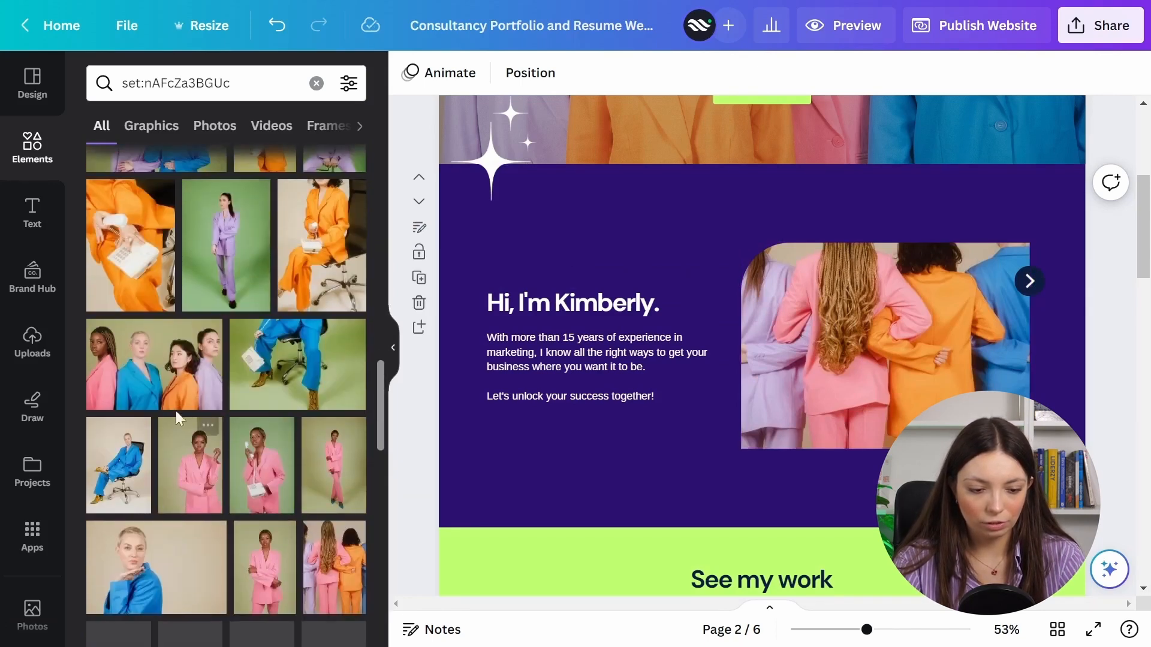
pyautogui.moveTo(176, 408); pyautogui.dragTo(857, 330)
# Try the photo of the four women sitting in a row of office chairs, orange suit first, in the introduction frame.
pyautogui.scroll(-1, 257, 430)
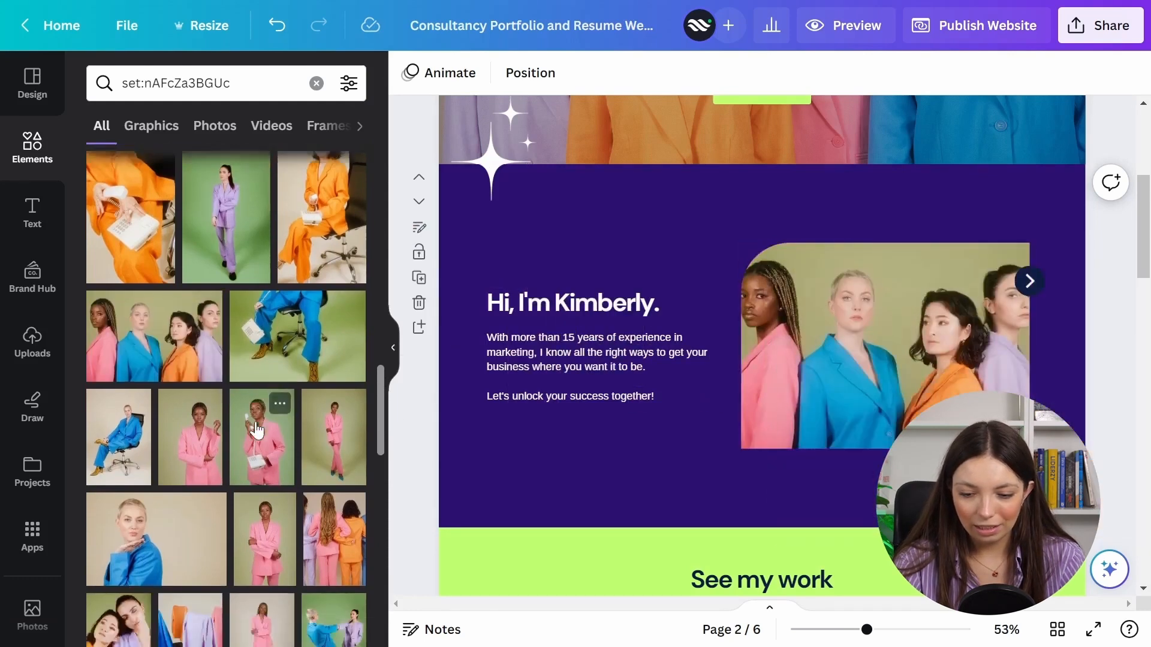
pyautogui.scroll(-6, 257, 430)
pyautogui.moveTo(332, 476); pyautogui.dragTo(740, 397)
# Fill the introduction section's image frame with the portrait photo of the four seated women facing forward, blue suit first.
pyautogui.scroll(-4, 232, 418)
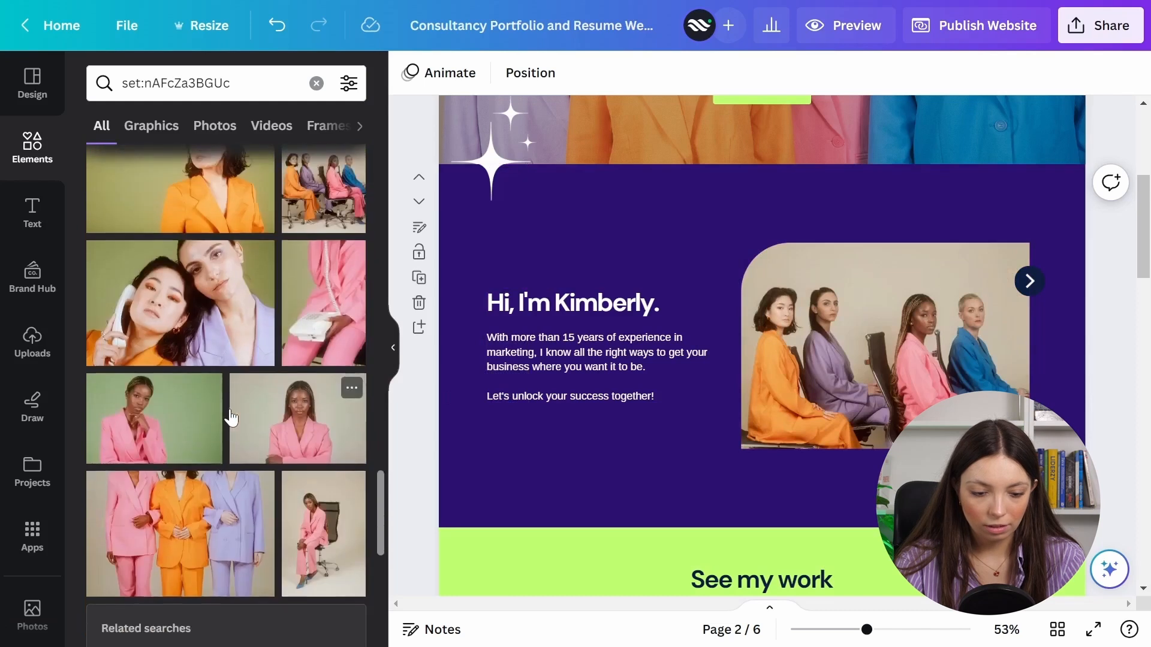
pyautogui.scroll(-5, 232, 418)
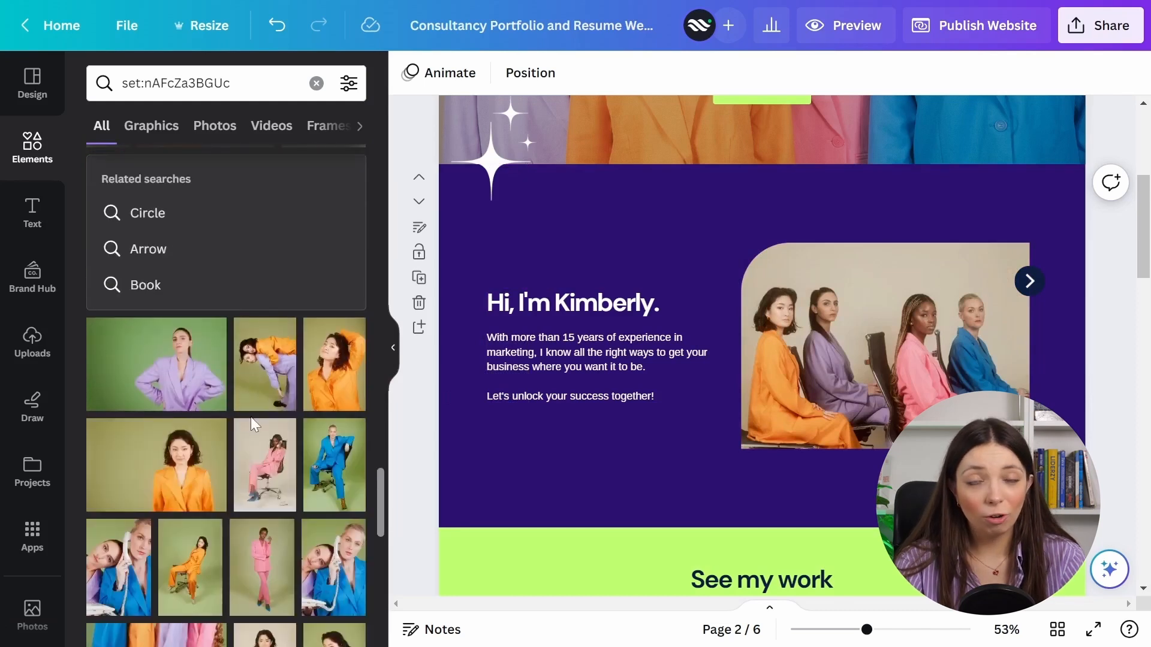
pyautogui.scroll(-5, 260, 416)
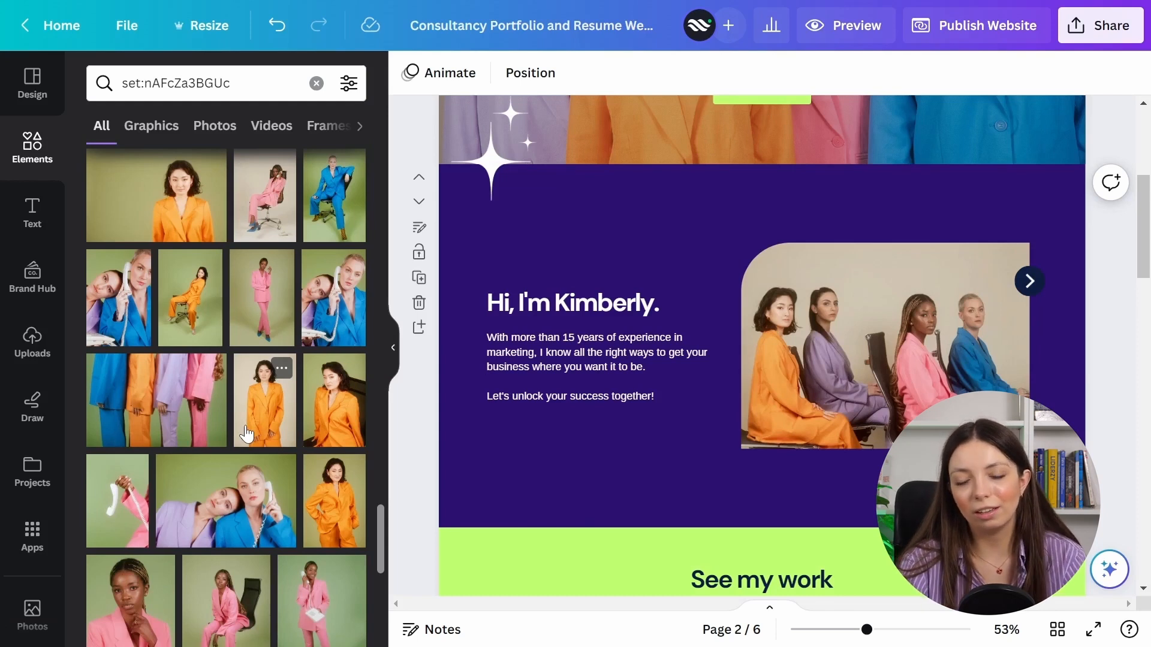
pyautogui.scroll(-7, 258, 432)
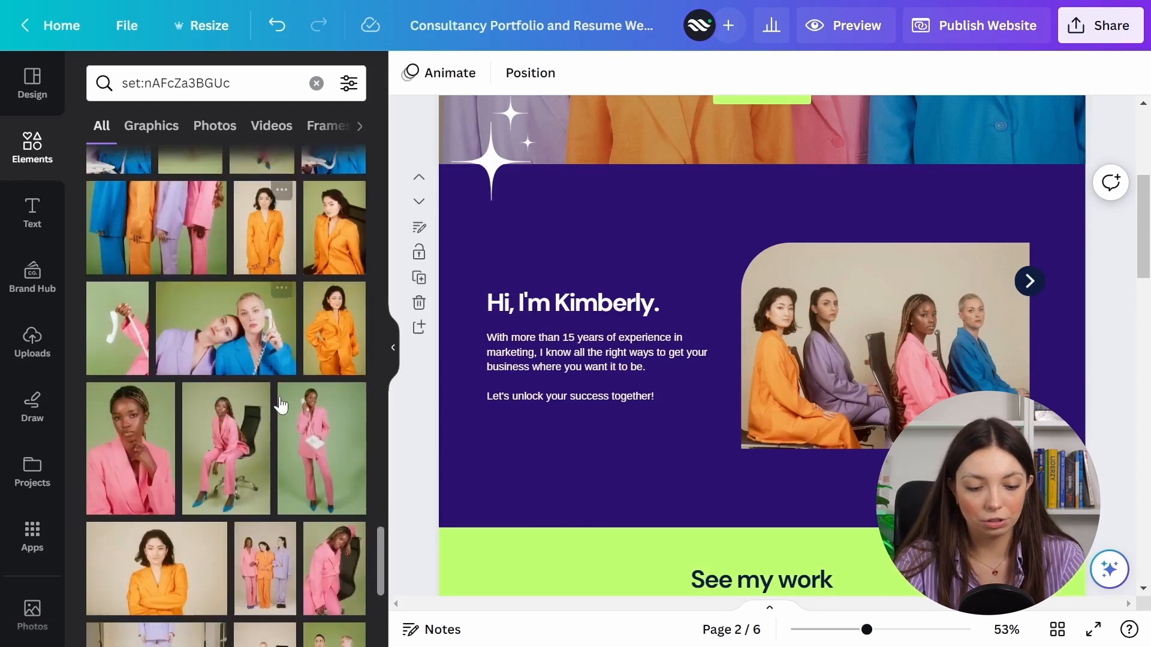
pyautogui.scroll(-2, 274, 408)
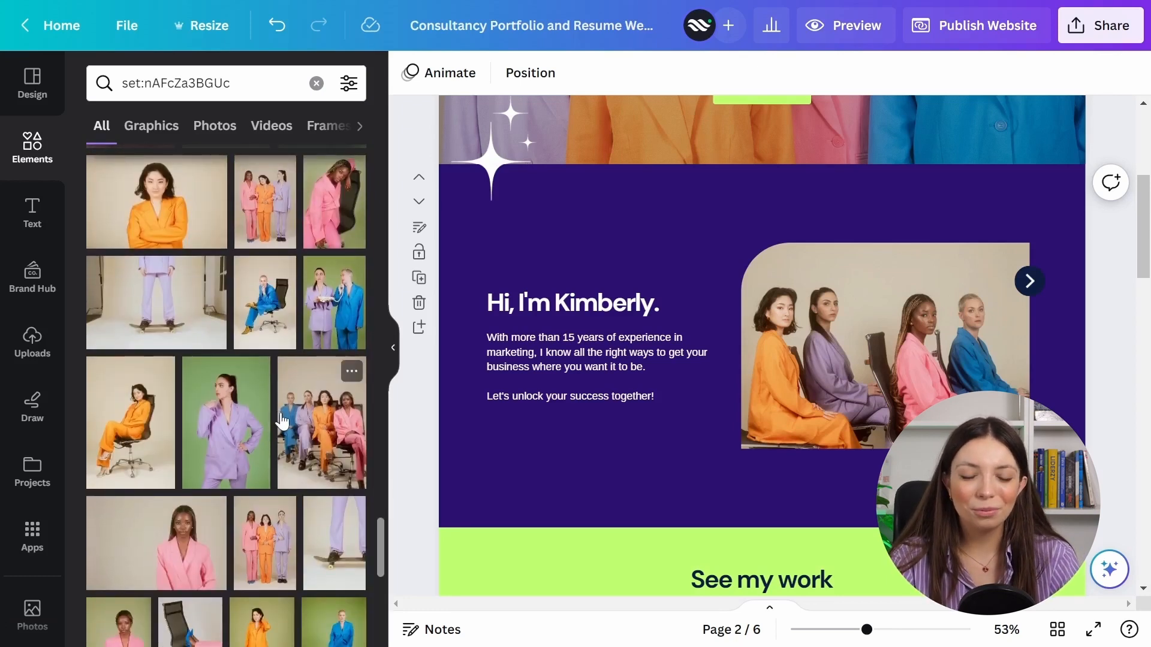
pyautogui.scroll(-2, 282, 420)
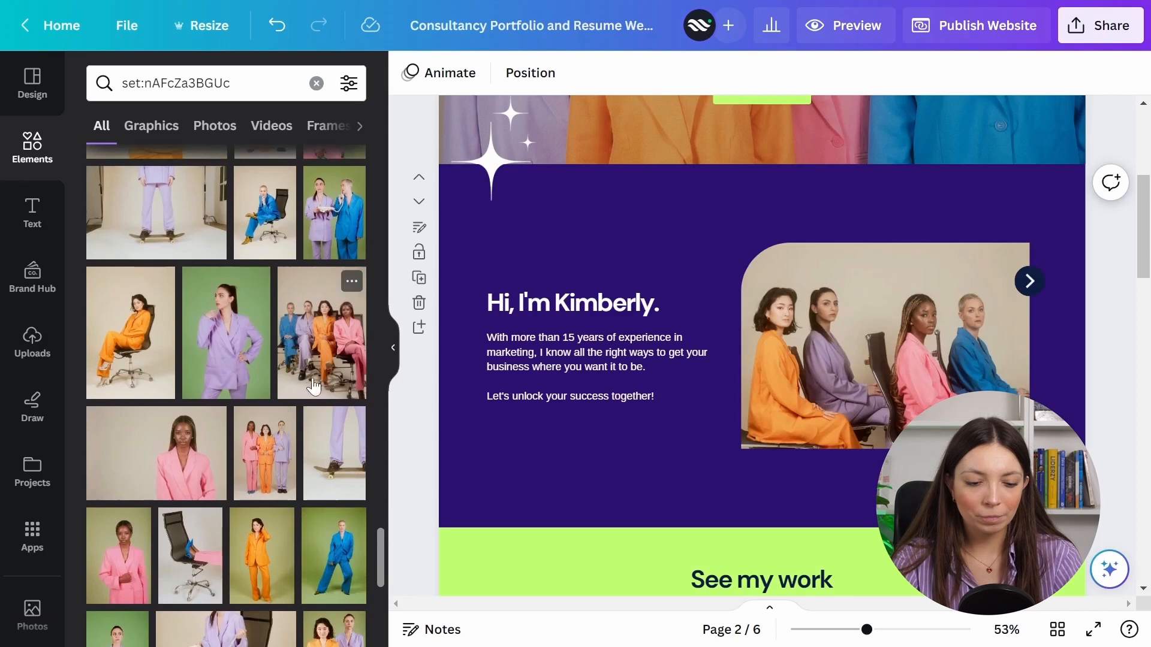
pyautogui.moveTo(313, 387); pyautogui.dragTo(863, 341)
# Enlarge the new introduction photo slightly within its frame and shift it so all four seated women show.
pyautogui.doubleClick(862, 321)
pyautogui.moveTo(750, 589); pyautogui.dragTo(717, 597)
pyautogui.moveTo(938, 329); pyautogui.dragTo(945, 345)
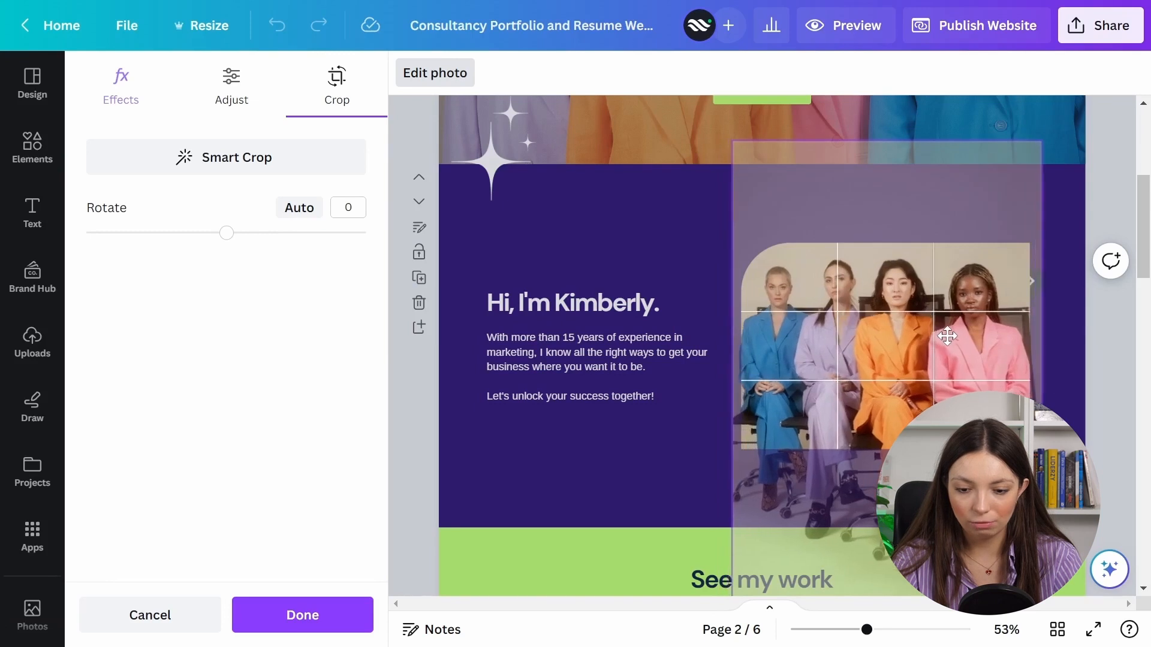
pyautogui.click(411, 410)
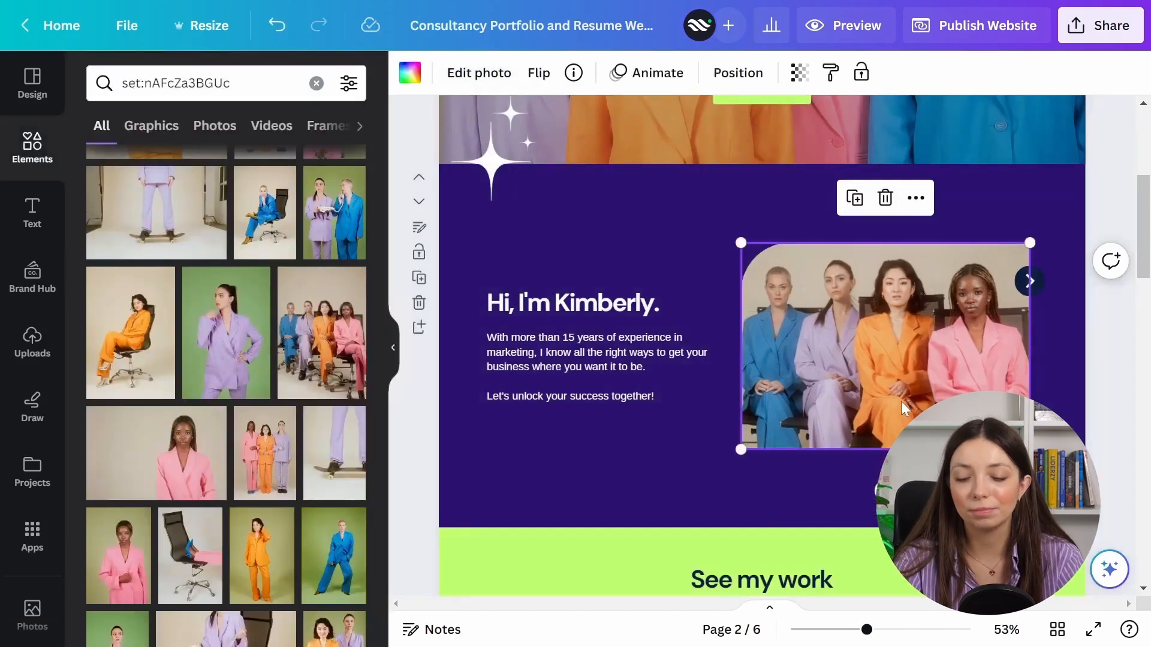
pyautogui.doubleClick(929, 373)
pyautogui.scroll(-3, 752, 487)
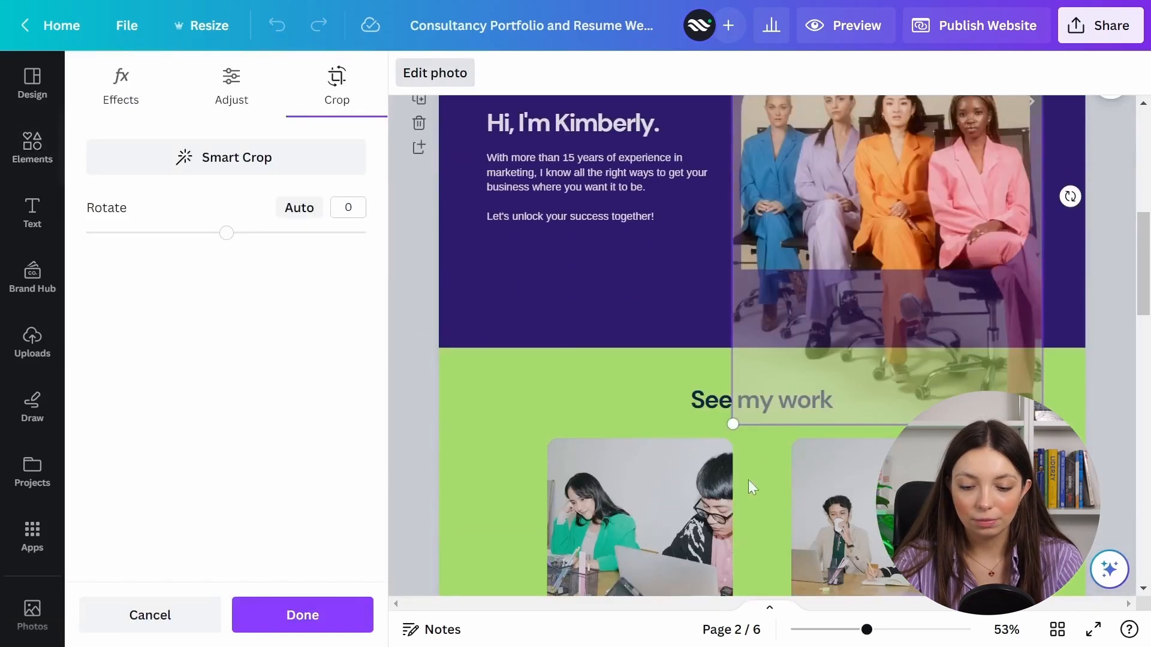
pyautogui.scroll(3, 606, 365)
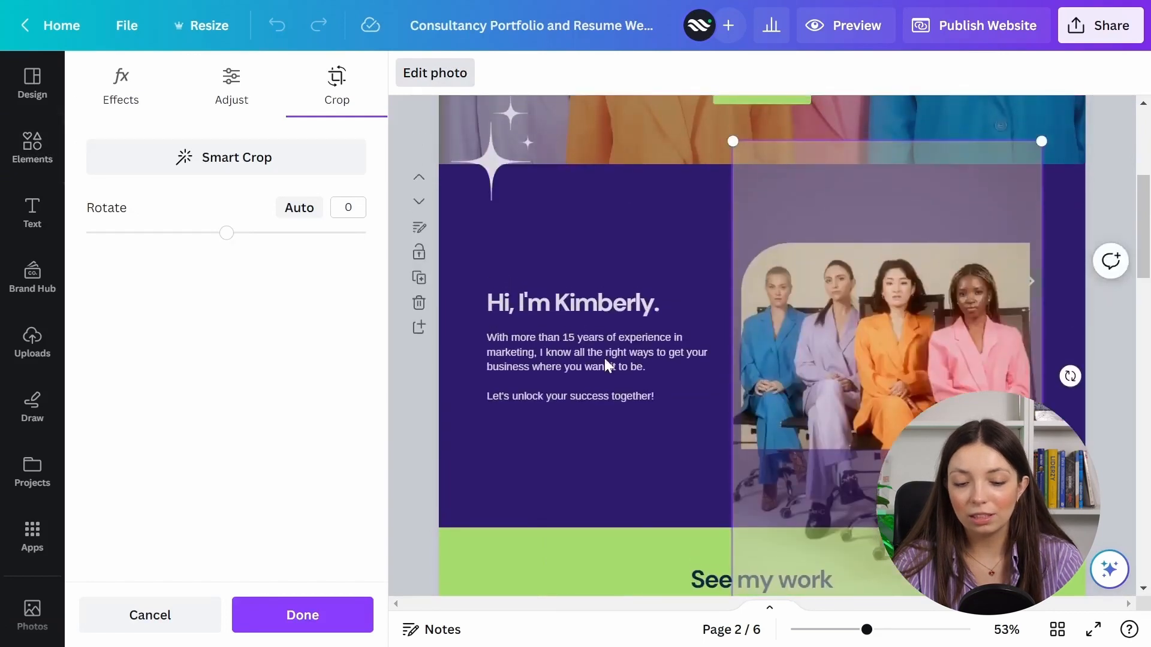
pyautogui.click(406, 404)
# Enlarge the introduction photo's crop further and reposition it to centre the four women in the frame, then apply the crop.
pyautogui.doubleClick(906, 315)
pyautogui.scroll(-2, 778, 396)
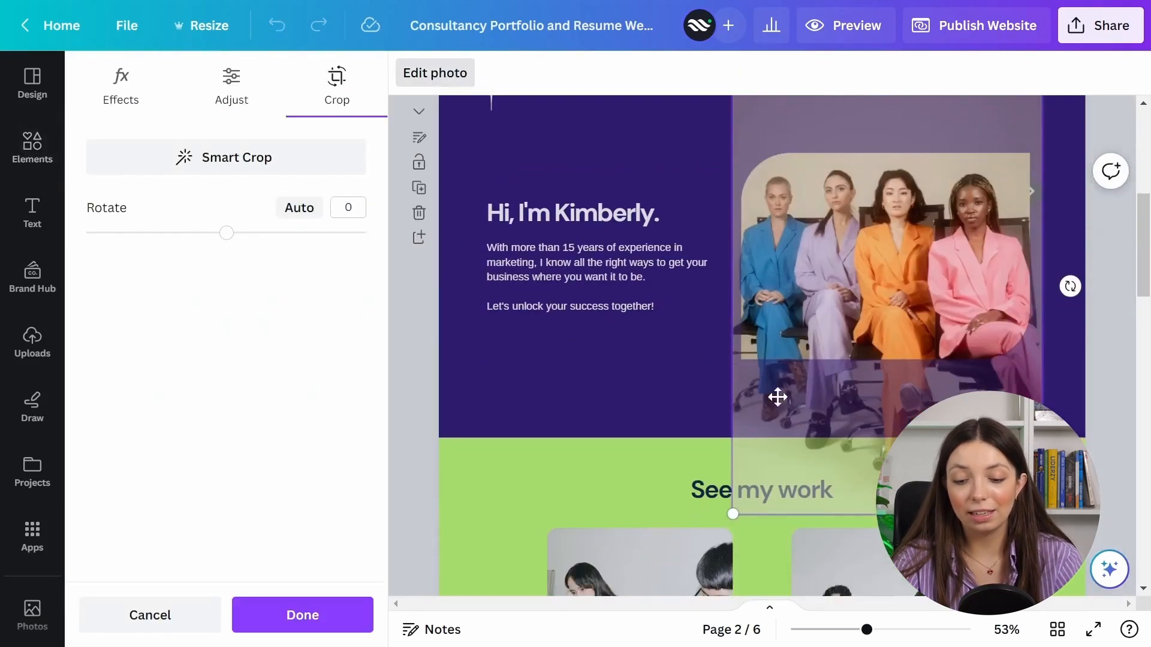
pyautogui.moveTo(735, 515); pyautogui.dragTo(705, 534)
pyautogui.moveTo(935, 260); pyautogui.dragTo(952, 262)
pyautogui.moveTo(729, 557); pyautogui.dragTo(720, 583)
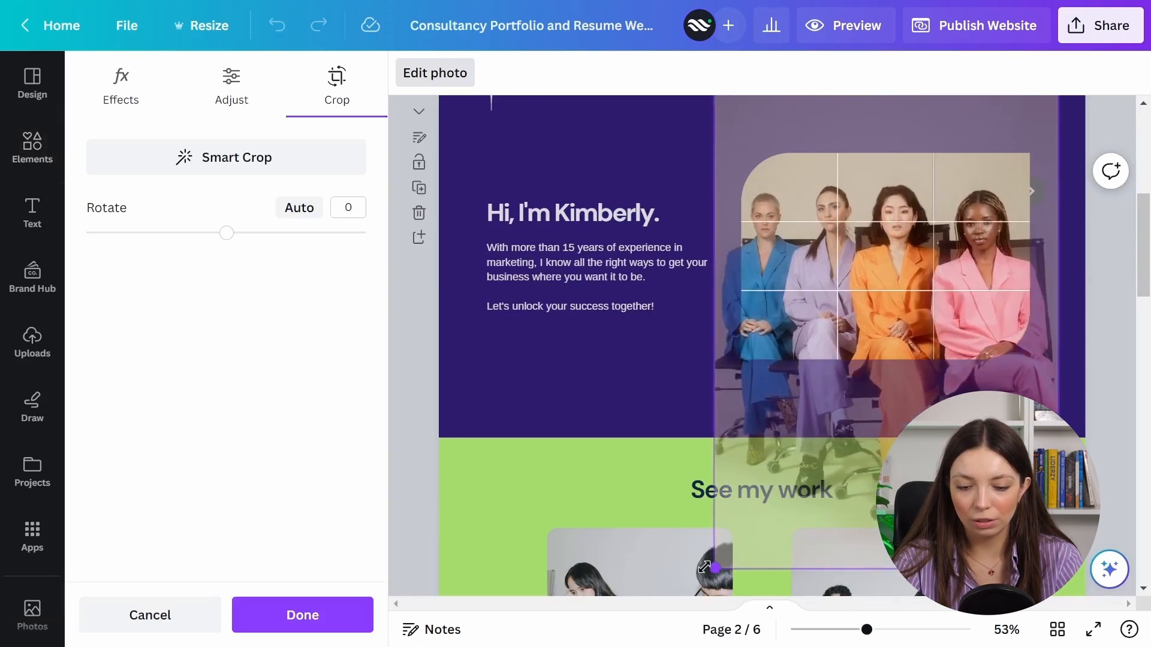
pyautogui.moveTo(926, 237); pyautogui.dragTo(937, 237)
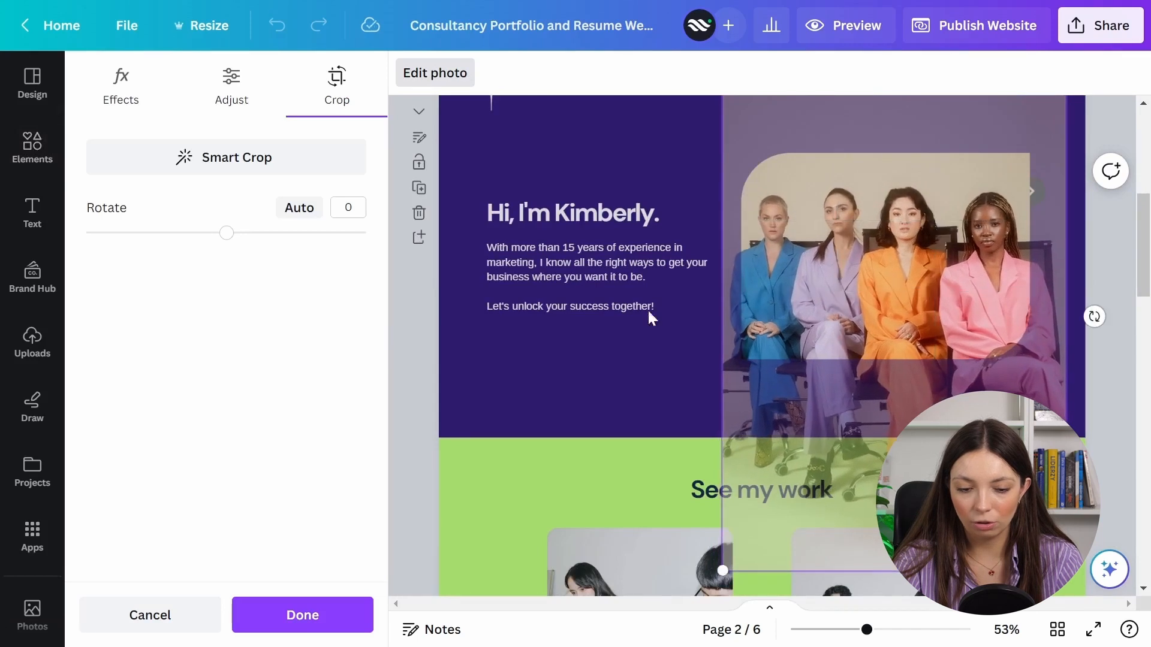
pyautogui.click(410, 322)
pyautogui.scroll(1, 575, 355)
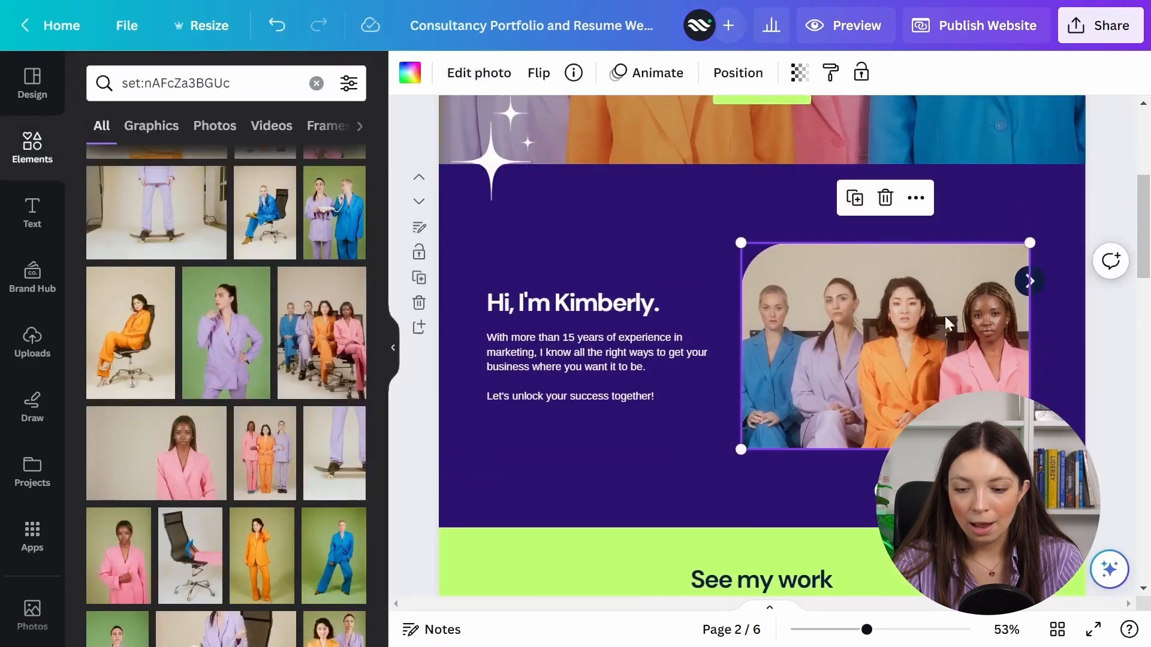
pyautogui.click(1092, 188)
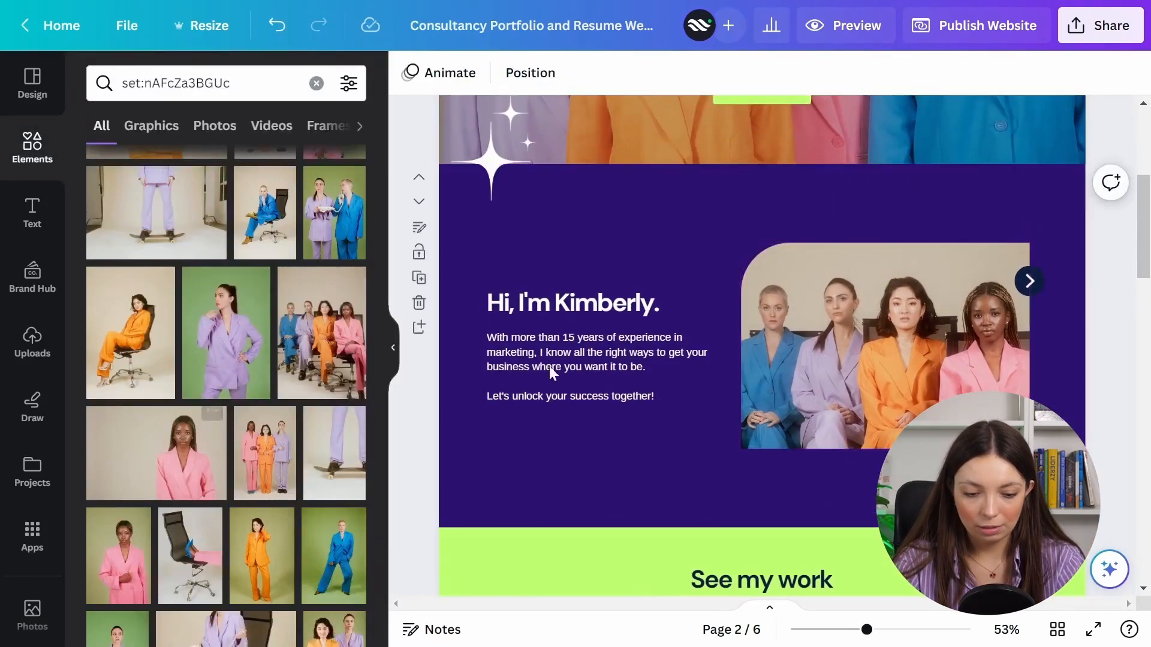
pyautogui.scroll(-5, 275, 424)
pyautogui.scroll(-3, 264, 444)
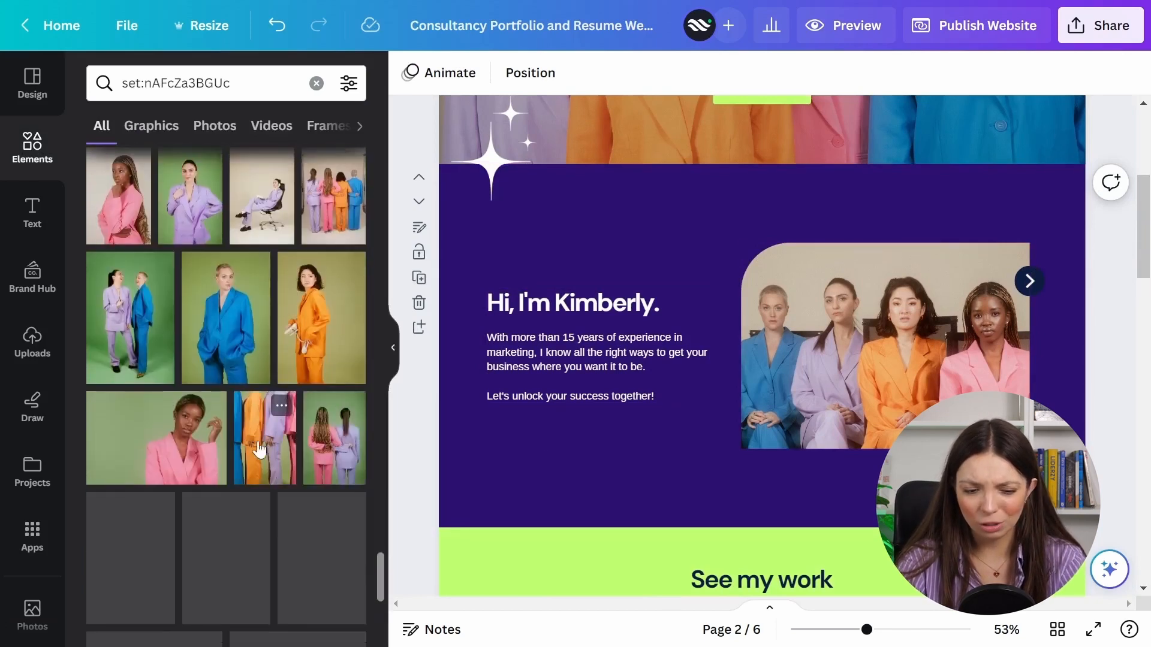
pyautogui.scroll(-5, 270, 498)
# Change the introduction section's heading to "Hi, we are Your Marketing Team".
pyautogui.click(584, 310)
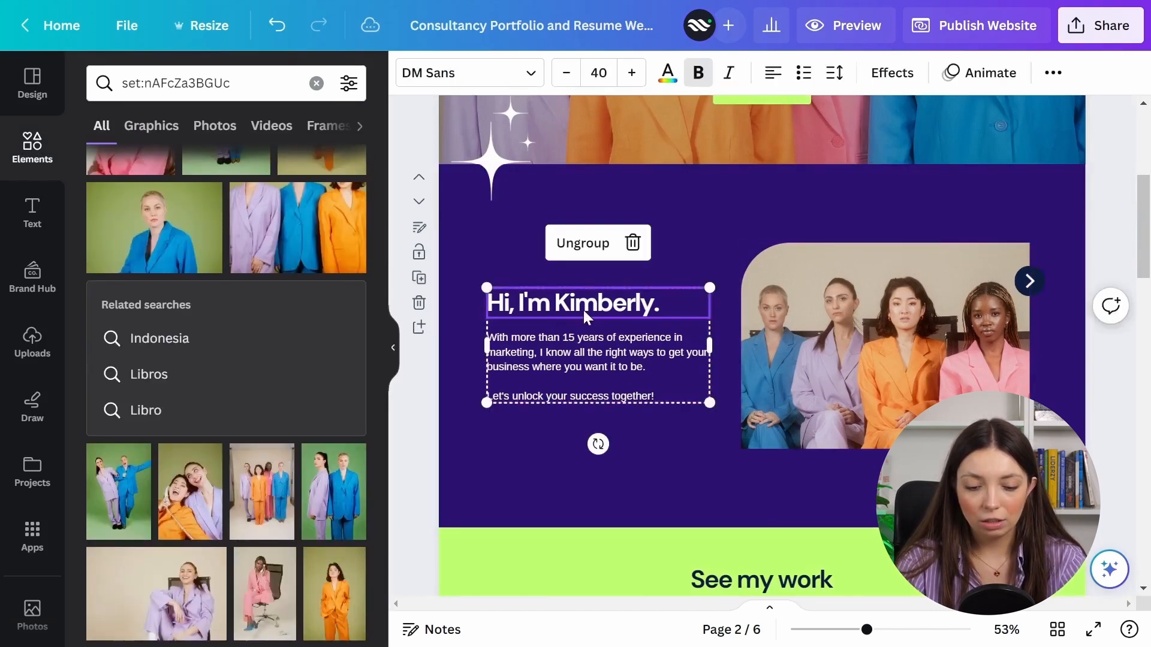
pyautogui.click(586, 310)
pyautogui.click(660, 305)
pyautogui.hotkey('shift', 'ctrl', 'Left')
pyautogui.hotkey('shift', 'ctrl', 'Left')
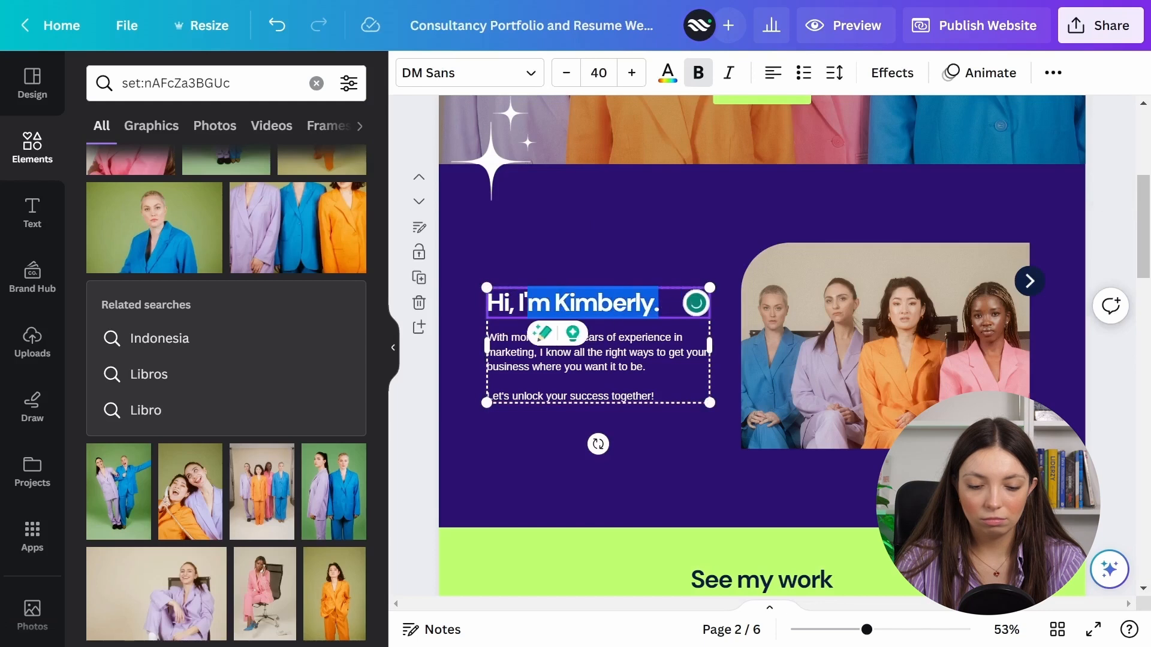
pyautogui.write('we are Yo')
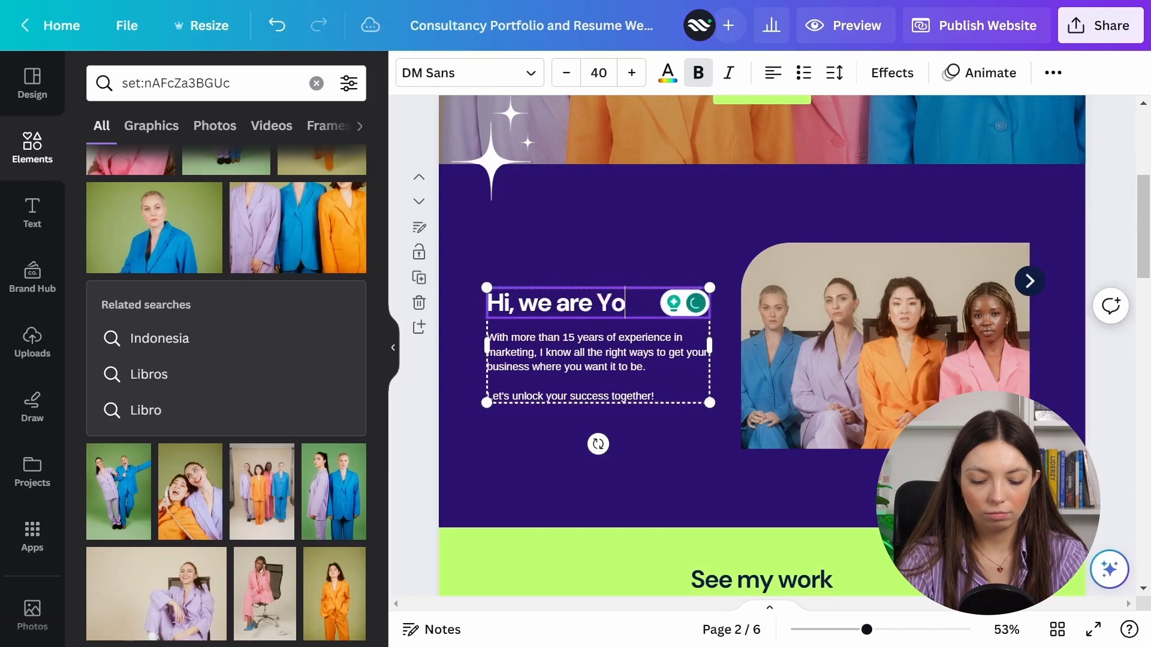
pyautogui.write('kting Team')
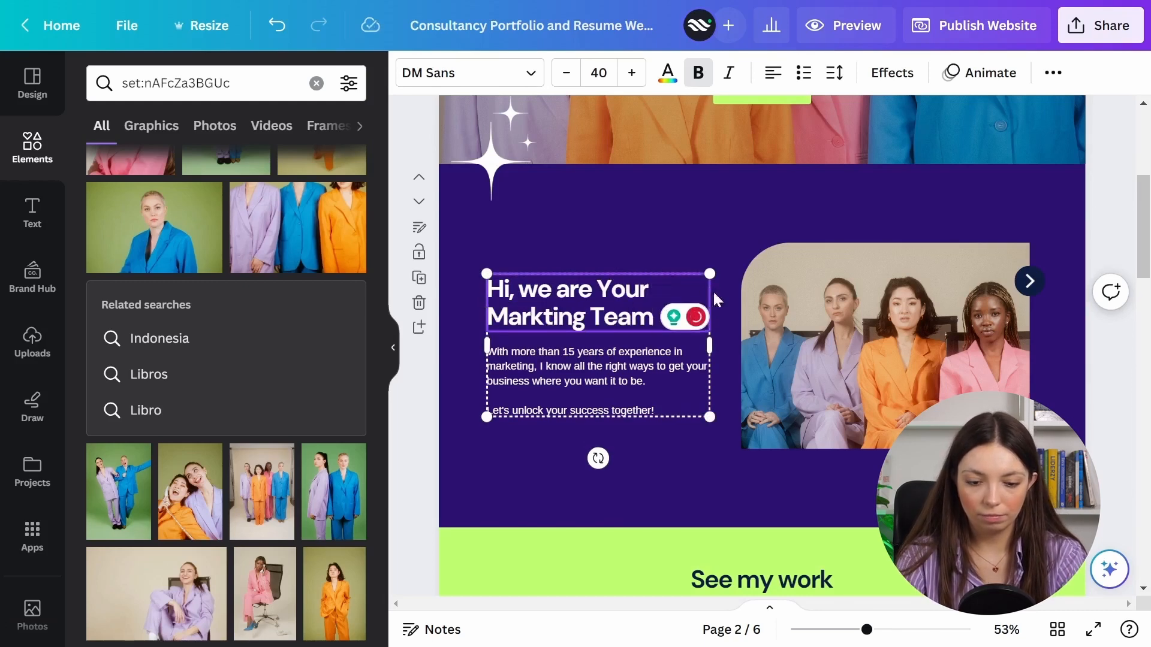
pyautogui.moveTo(569, 316)
pyautogui.click(547, 360)
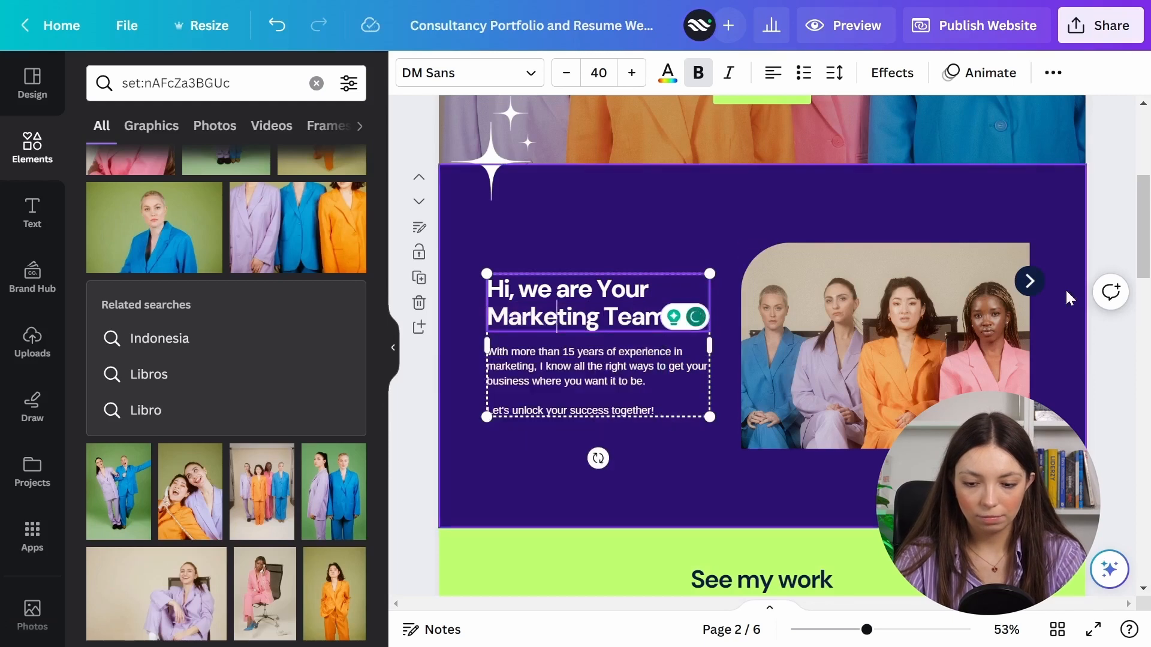
pyautogui.click(1110, 230)
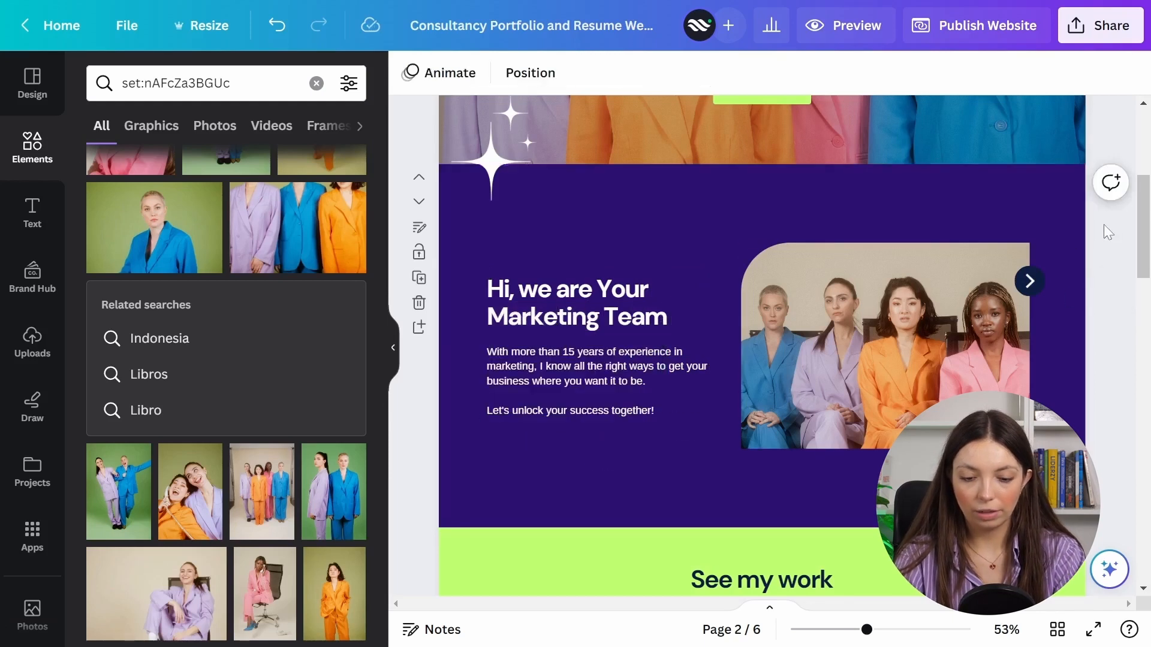
# Add an exclamation mark at the end of the introduction heading so it reads "Hi, we are Your Marketing Team!".
pyautogui.click(677, 316)
pyautogui.click(677, 315)
pyautogui.write('!')
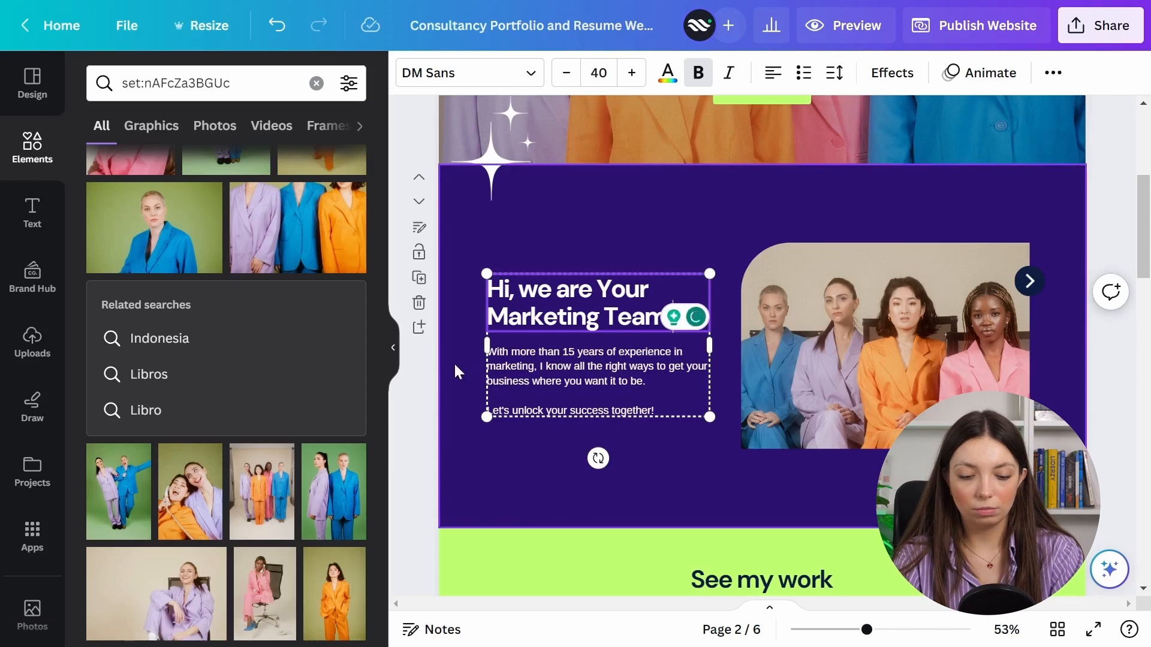
pyautogui.click(422, 379)
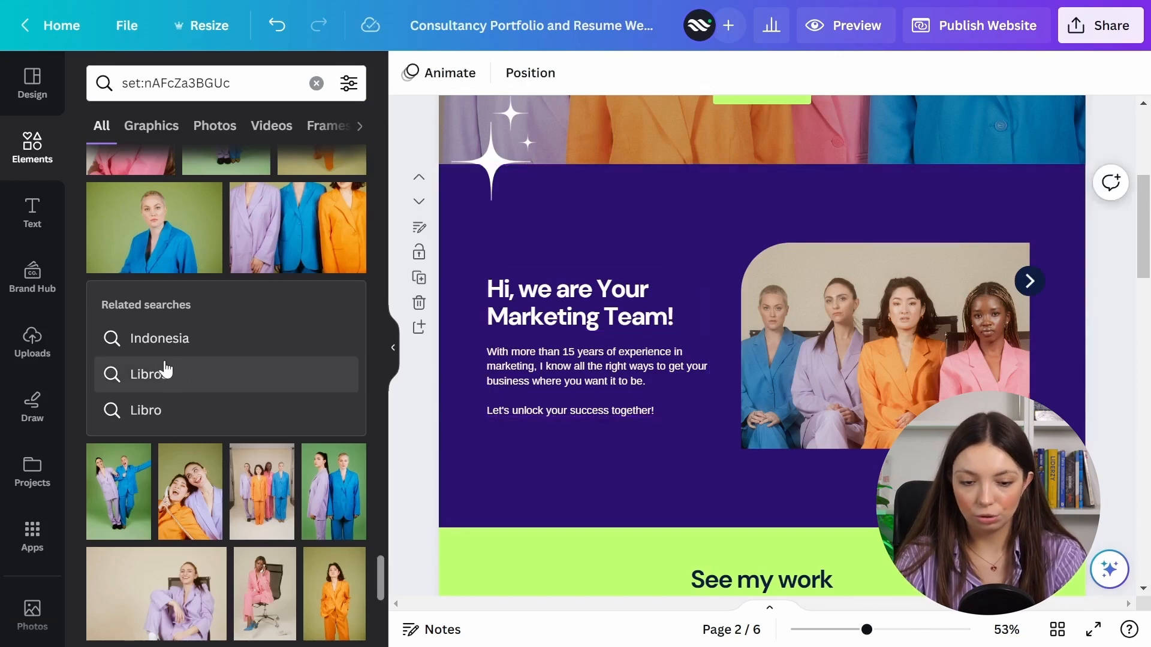
# Duplicate the white sparkle graphic and place the copy over the lower-right corner of the introduction photo.
pyautogui.click(491, 174)
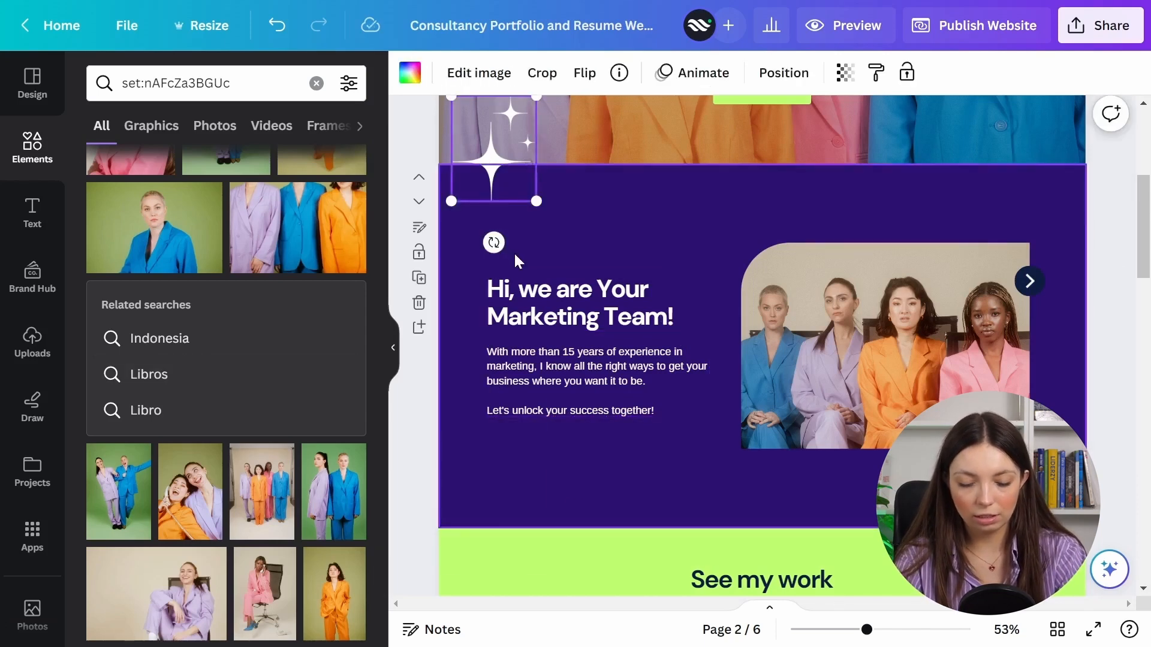
pyautogui.hotkey('ctrl', 'v')
pyautogui.moveTo(508, 515); pyautogui.dragTo(1014, 433)
pyautogui.click(1121, 337)
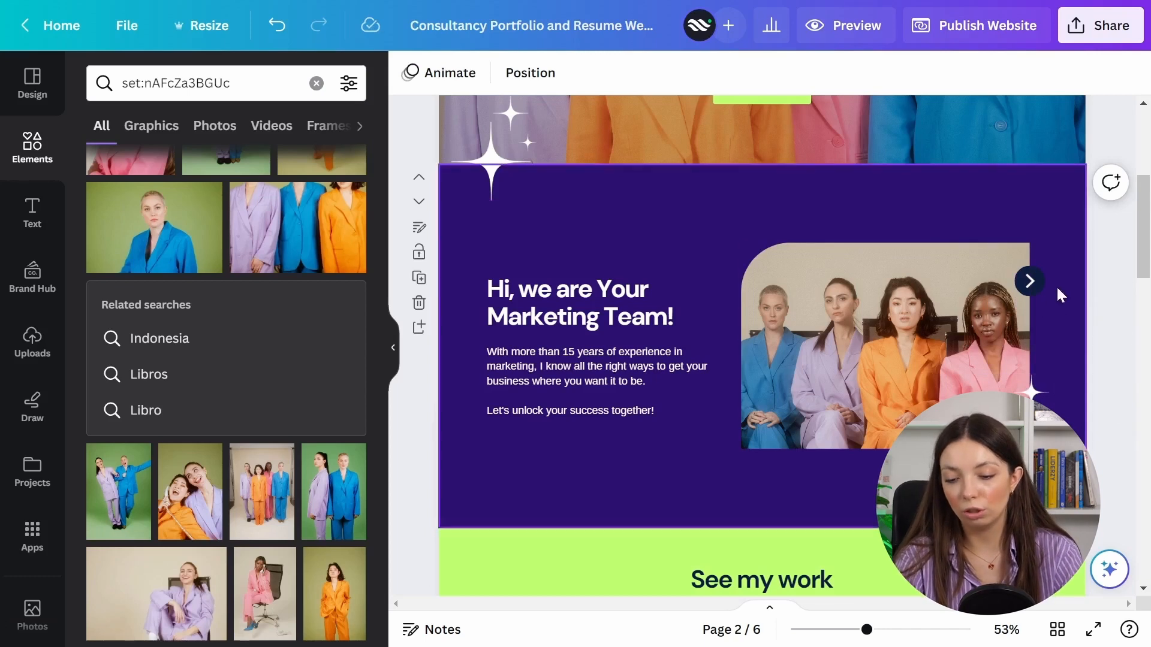
# Recolour the round arrow badge on the introduction photo to lime green from the default solid colours.
pyautogui.click(1030, 279)
pyautogui.click(410, 72)
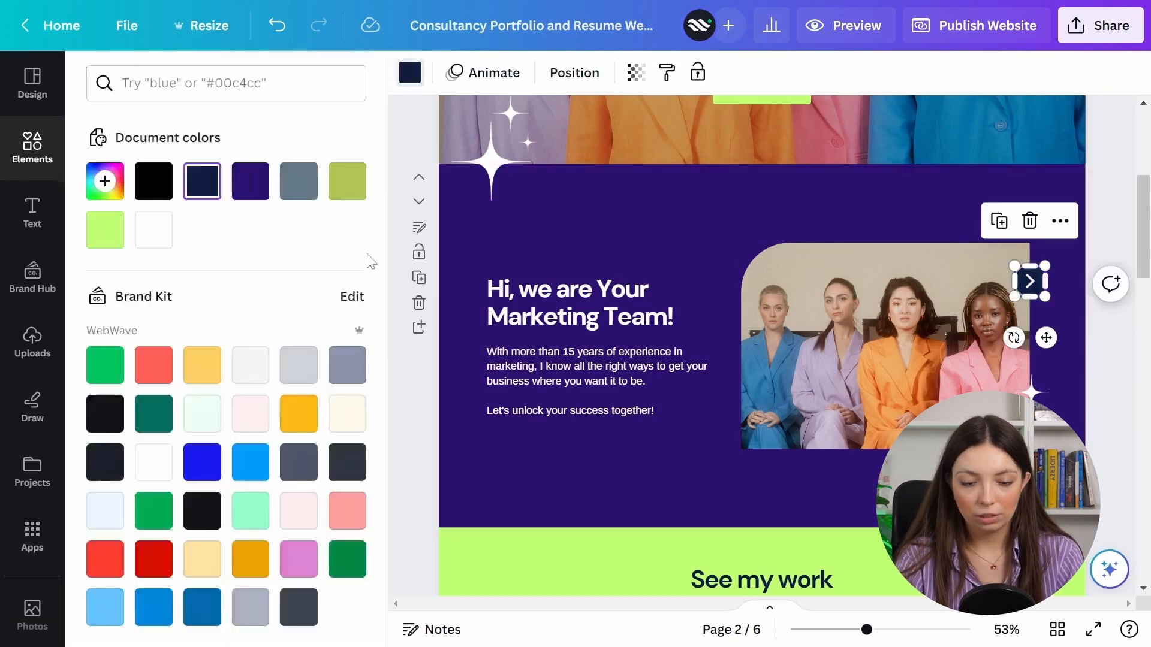
pyautogui.scroll(-6, 180, 390)
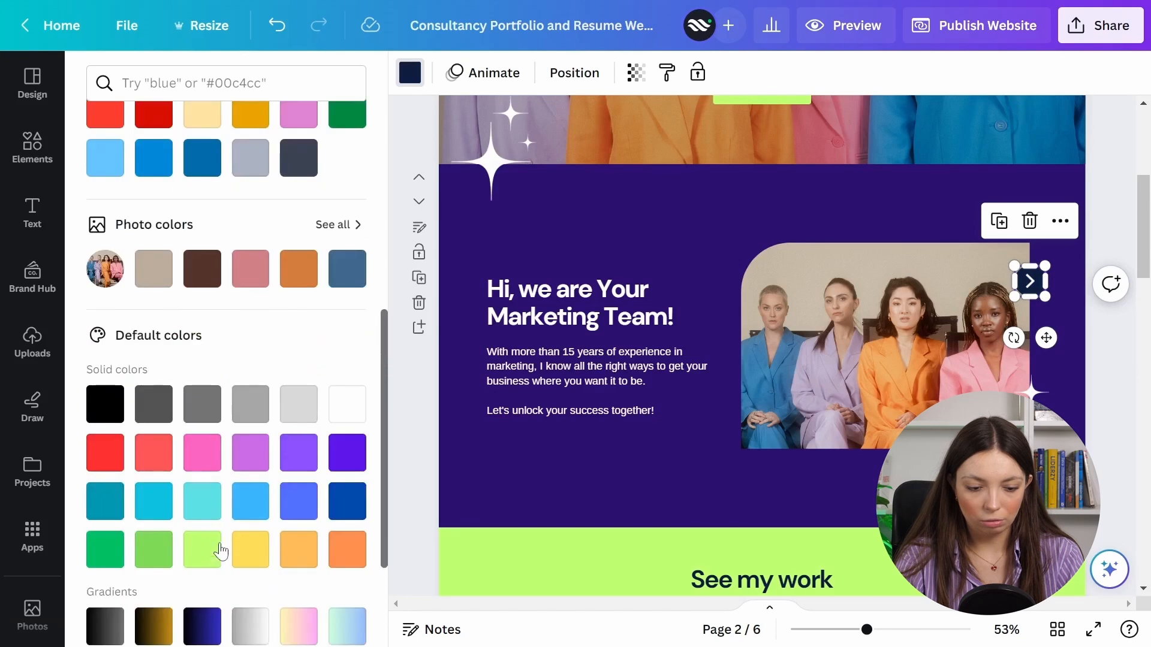
pyautogui.click(210, 548)
pyautogui.click(405, 374)
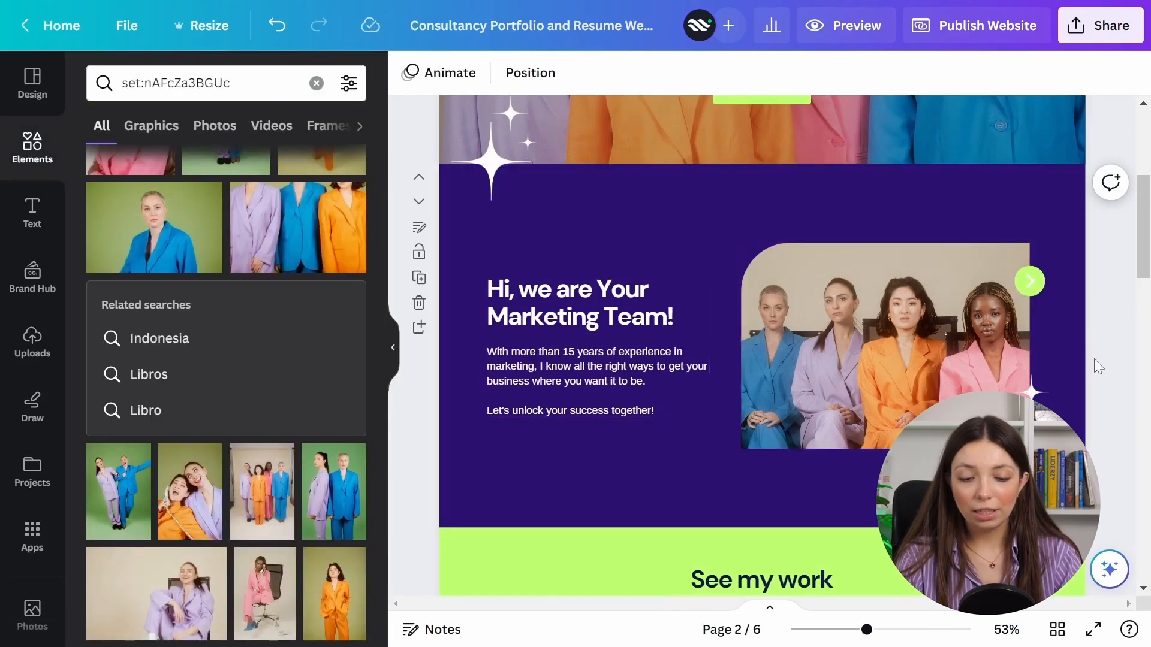
# Review the introduction section's text and photo together with the work section beneath it.
pyautogui.scroll(1, 1094, 361)
pyautogui.scroll(-1, 1092, 362)
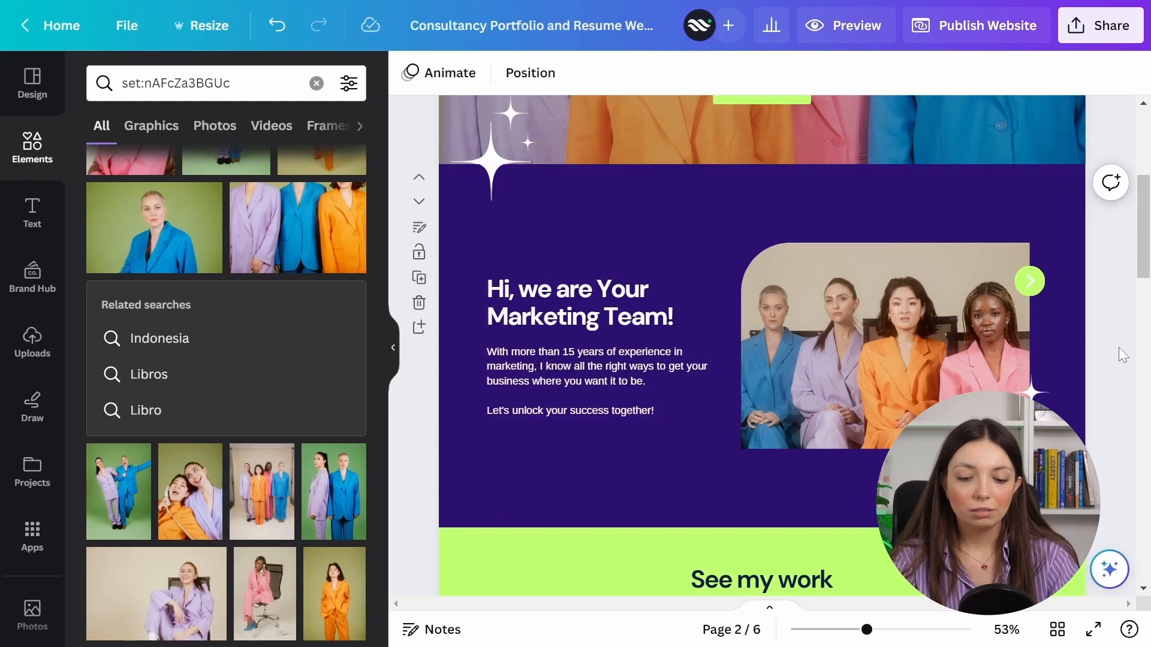
pyautogui.scroll(-5, 537, 454)
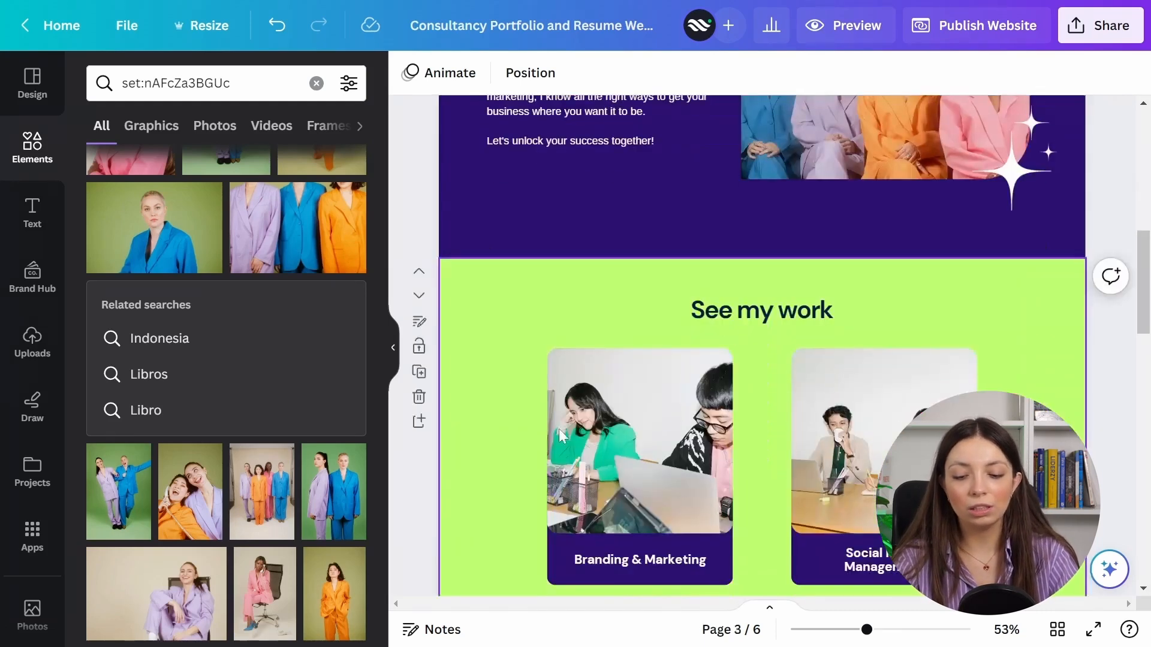
pyautogui.scroll(3, 559, 429)
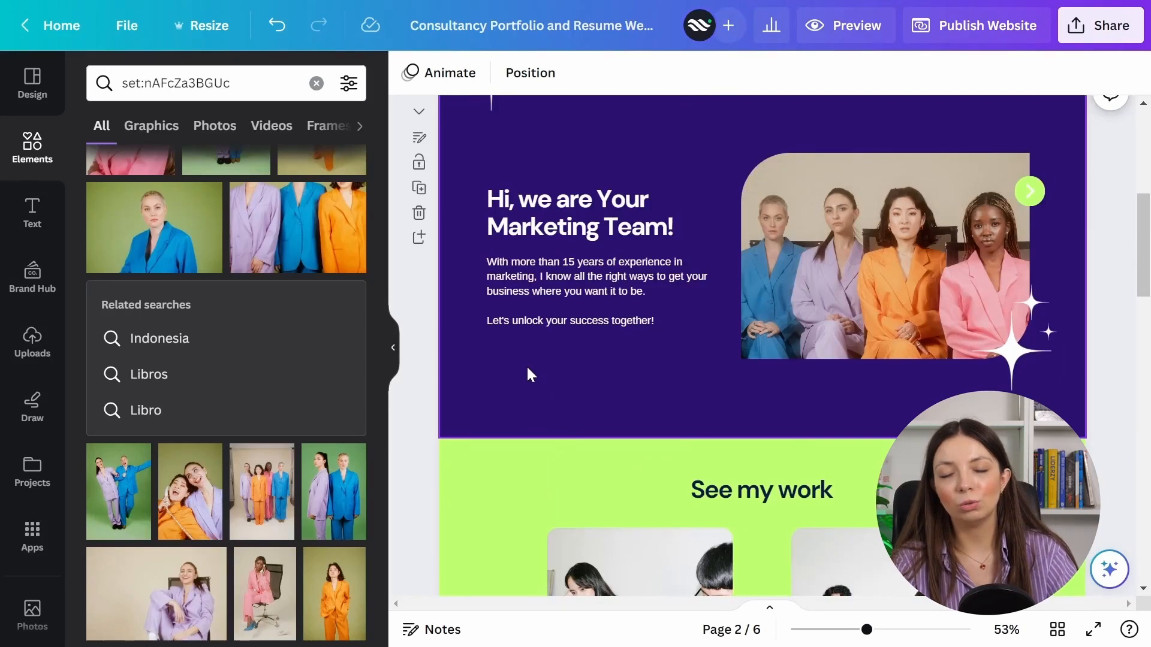
pyautogui.scroll(2, 876, 432)
pyautogui.scroll(-2, 839, 390)
pyautogui.scroll(-2, 816, 362)
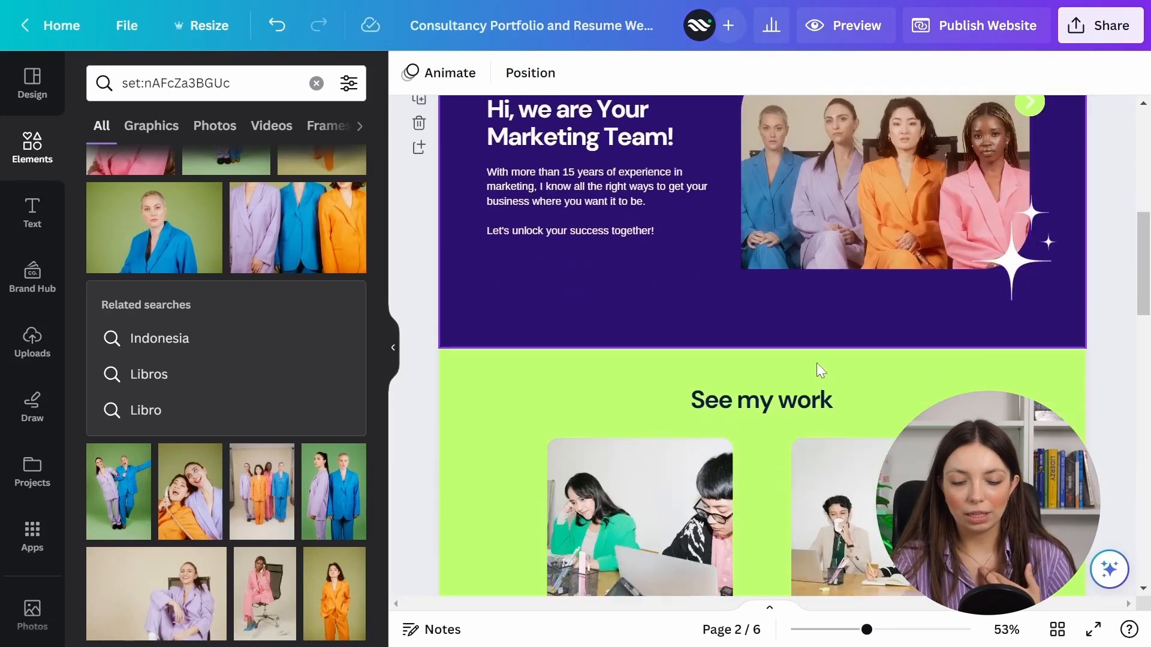
pyautogui.scroll(4, 816, 362)
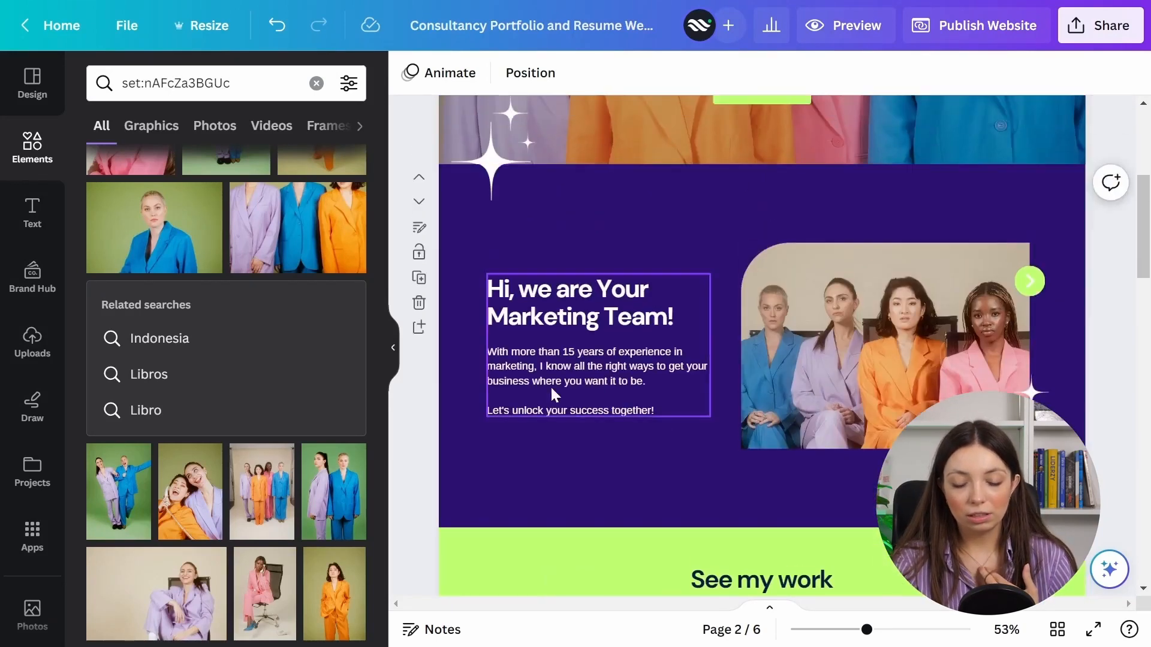
pyautogui.click(569, 366)
pyautogui.click(426, 394)
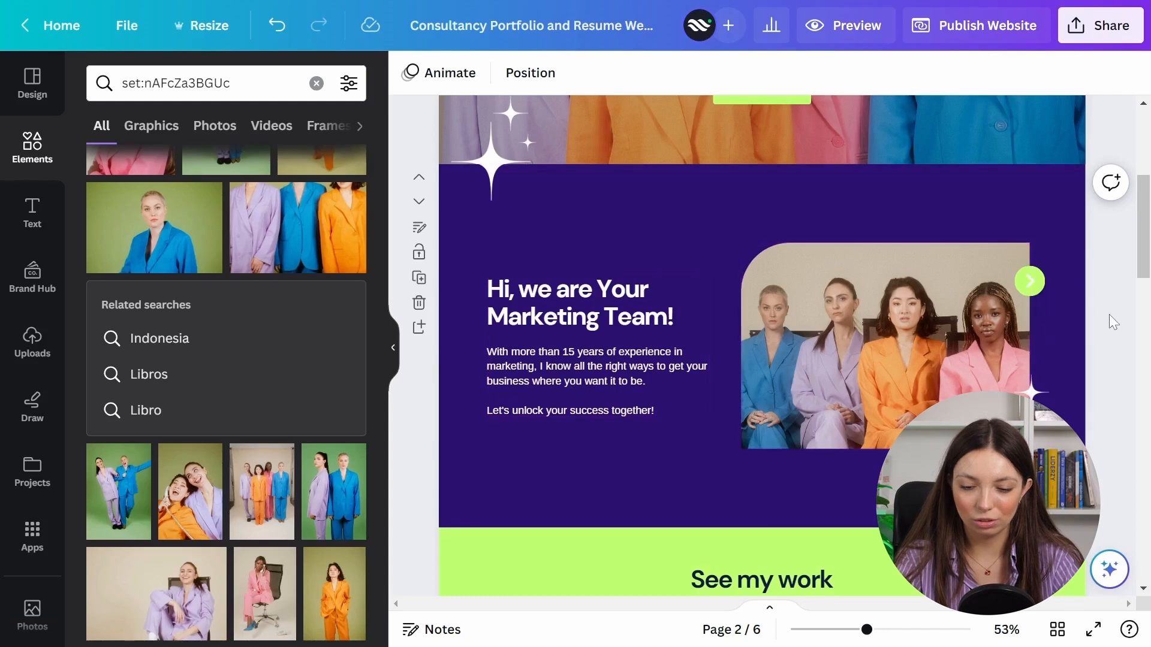
# Change the work section's heading to "See our work".
pyautogui.scroll(-1, 1109, 314)
pyautogui.scroll(1, 1109, 314)
pyautogui.scroll(-1, 1124, 365)
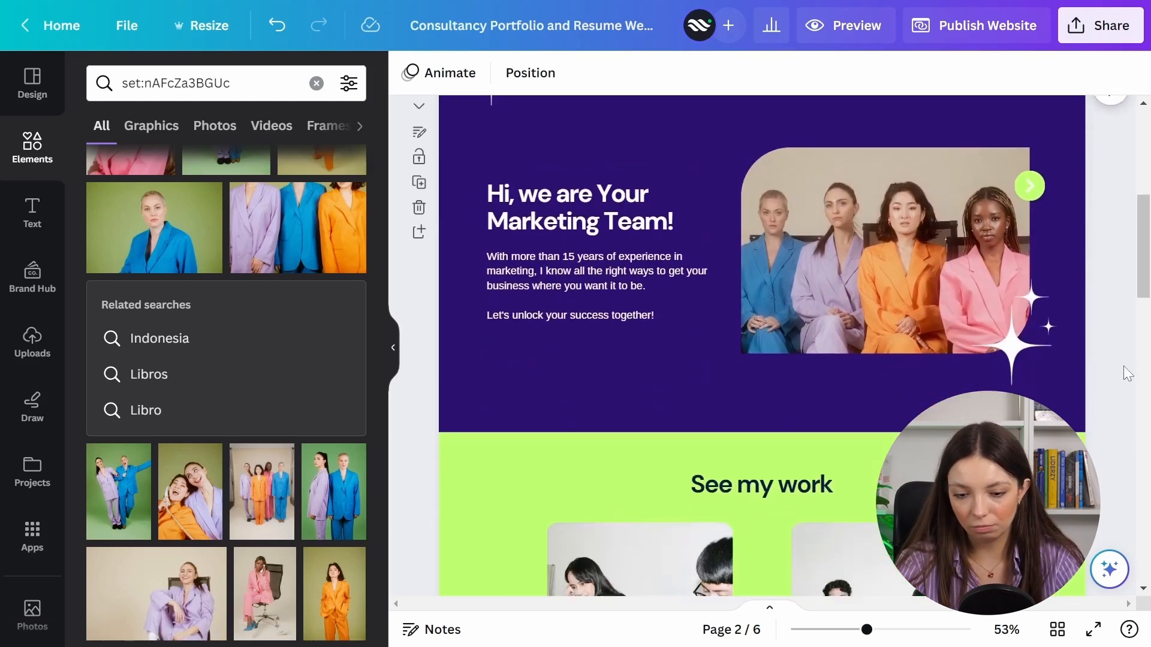
pyautogui.scroll(-2, 1123, 365)
pyautogui.scroll(1, 734, 285)
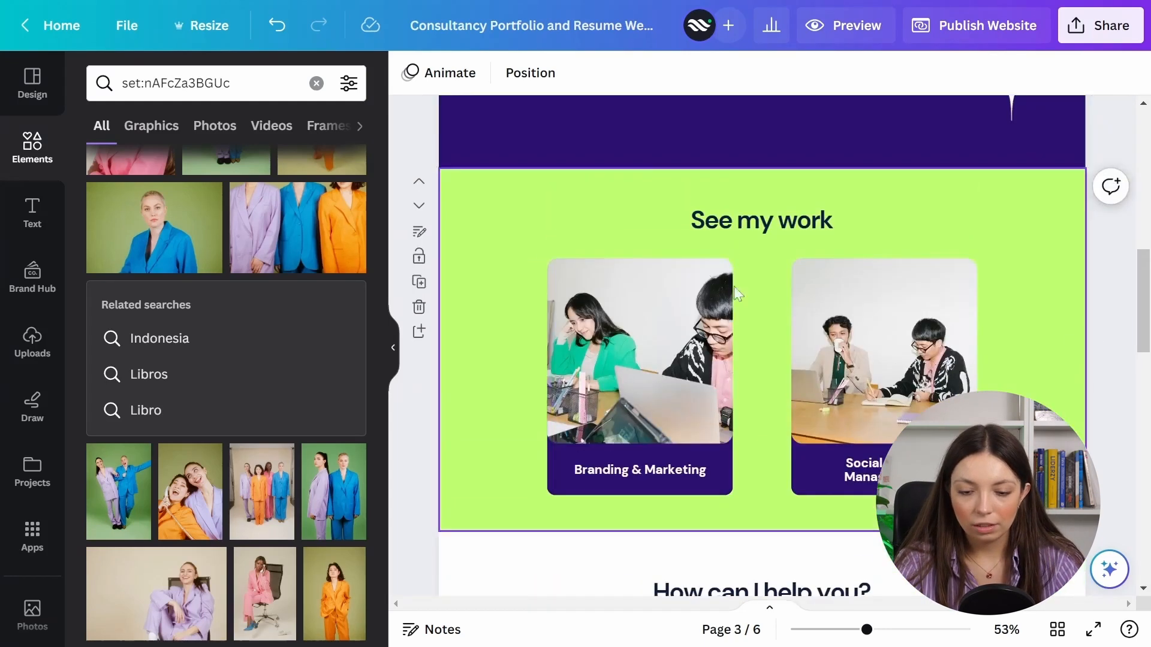
pyautogui.doubleClick(768, 223)
pyautogui.click(777, 220)
pyautogui.moveTo(760, 222); pyautogui.dragTo(739, 222)
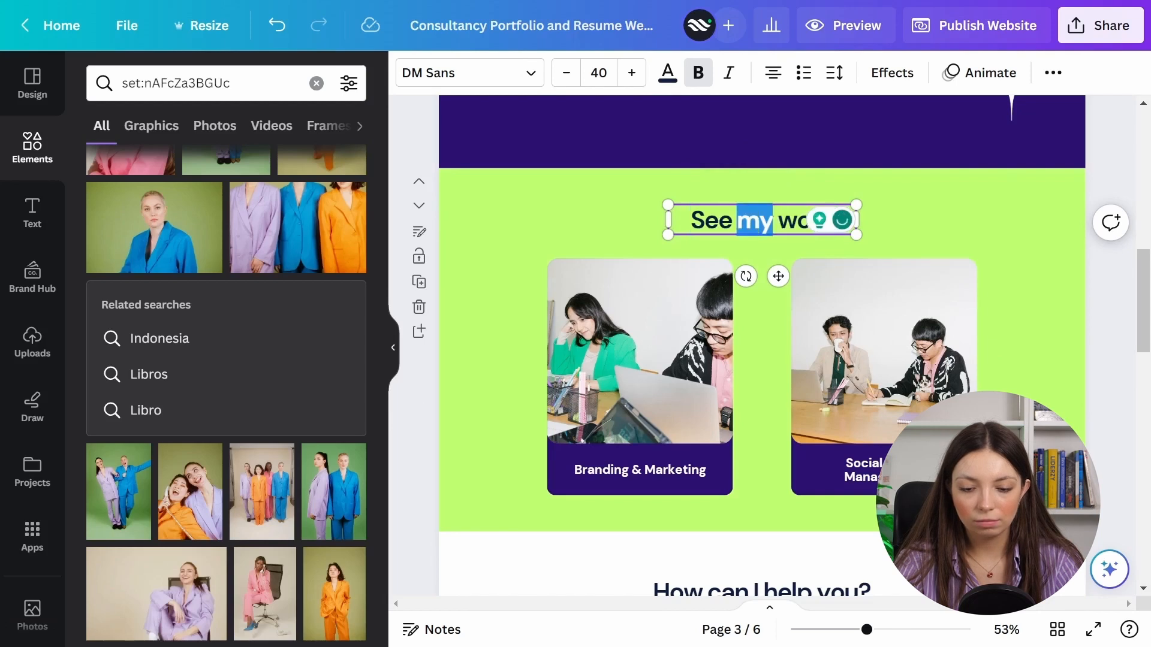
pyautogui.write('our')
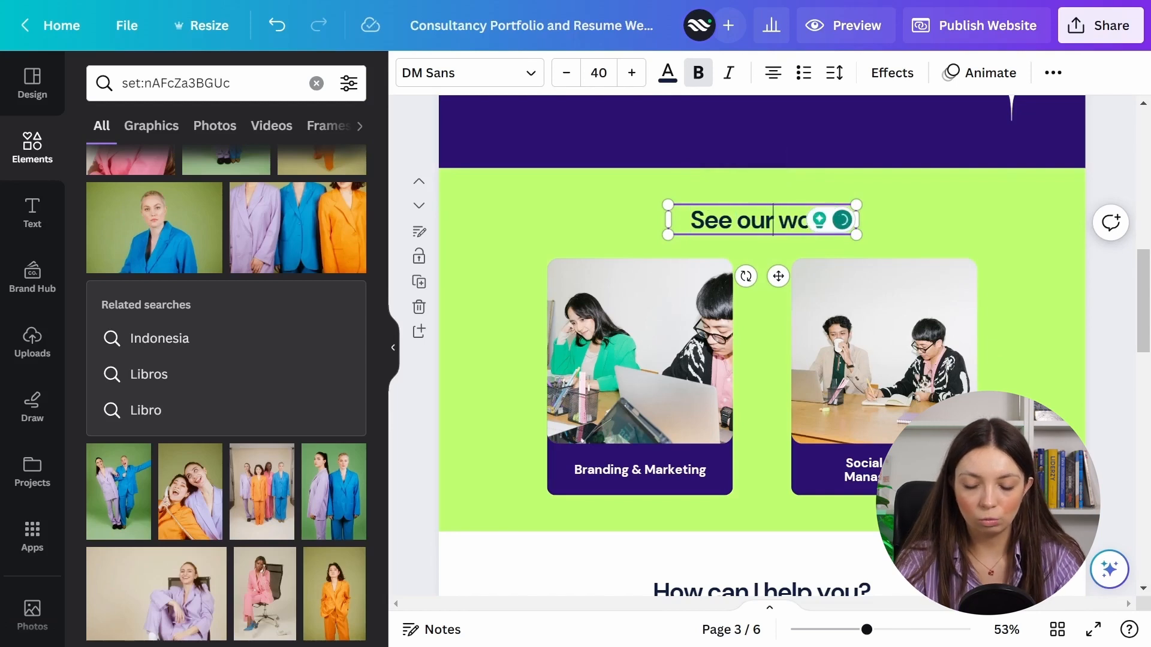
pyautogui.click(1109, 278)
# Fill the Social Media Management card's frame with the photo of the pink suit holding a white telephone.
pyautogui.scroll(-2, 745, 354)
pyautogui.scroll(-5, 287, 396)
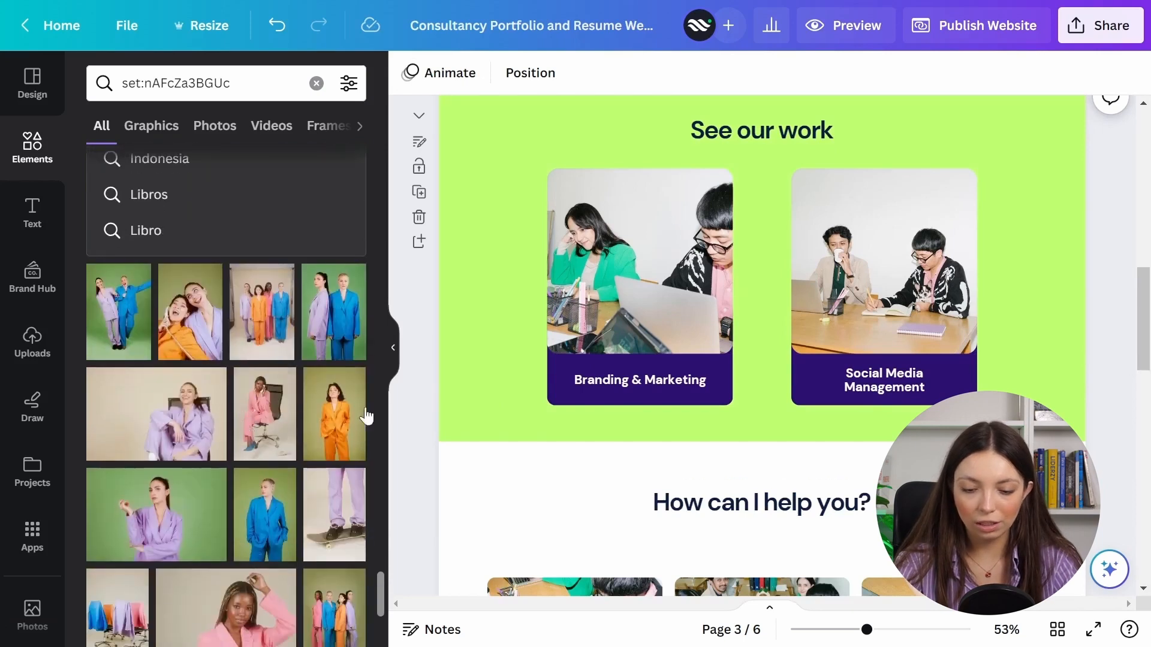
pyautogui.scroll(-5, 294, 435)
pyautogui.scroll(-5, 294, 435)
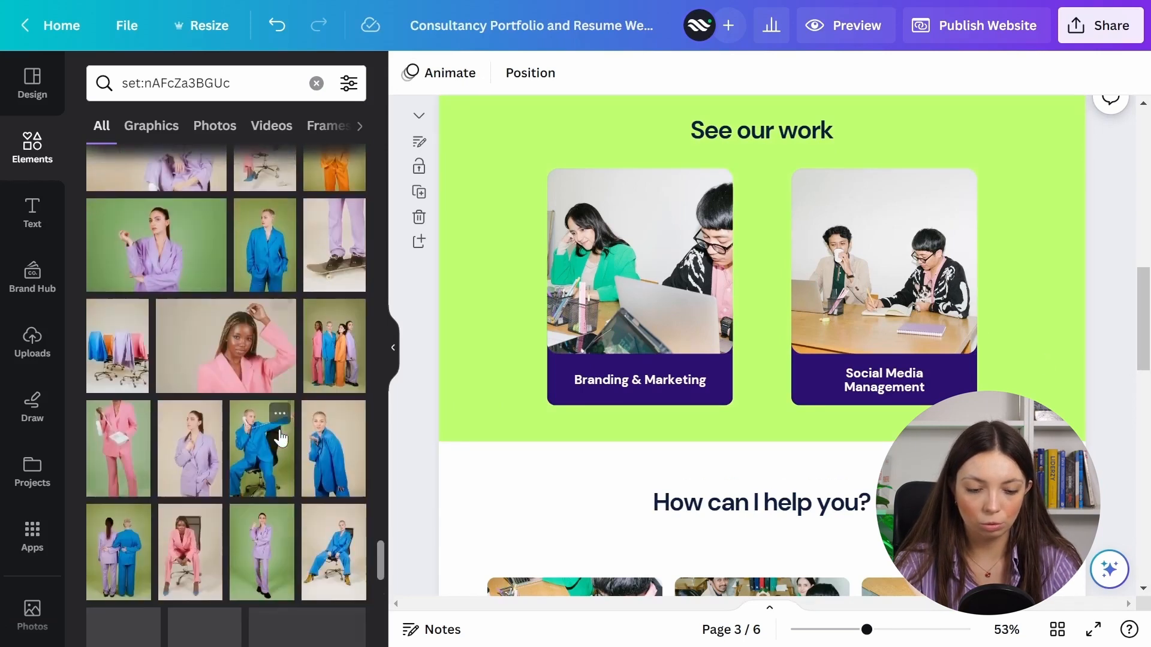
pyautogui.moveTo(129, 386); pyautogui.dragTo(803, 223)
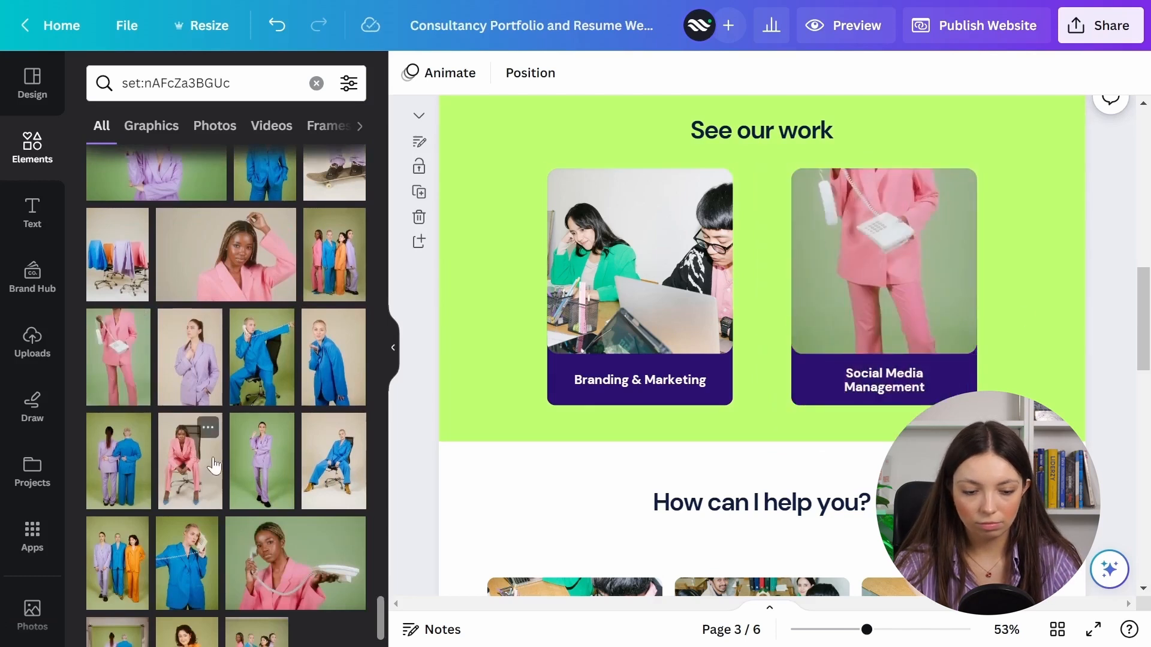
# Fill the Branding & Marketing card's frame with the photo of lilac-trousered legs standing on a skateboard.
pyautogui.scroll(-2, 203, 462)
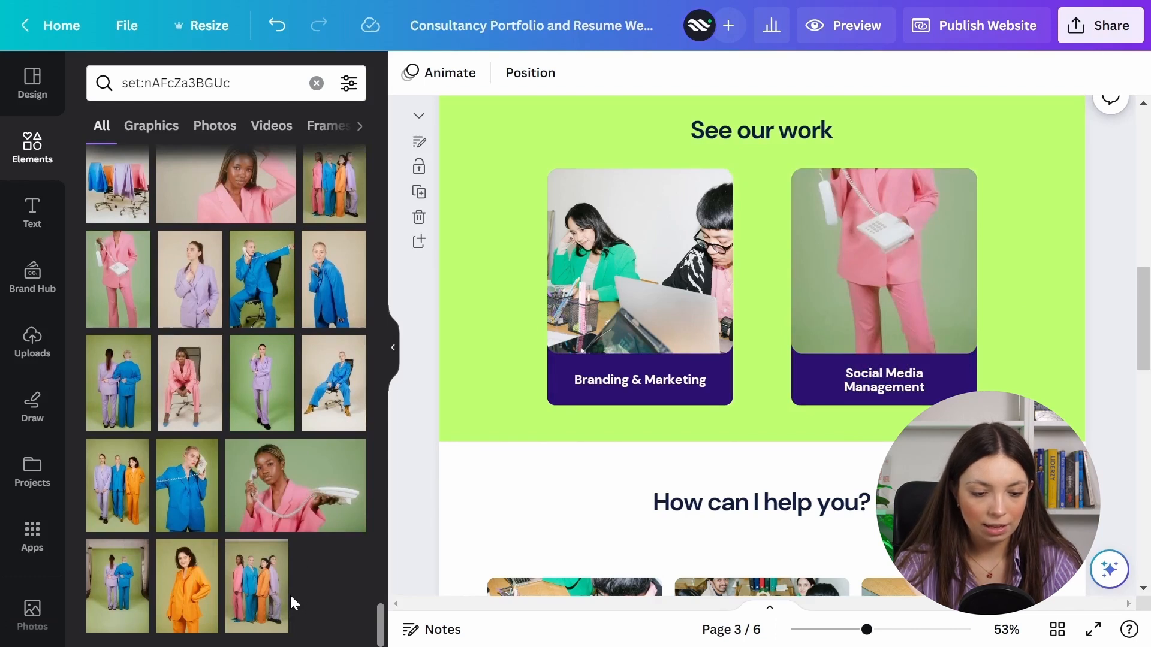
pyautogui.scroll(5, 289, 596)
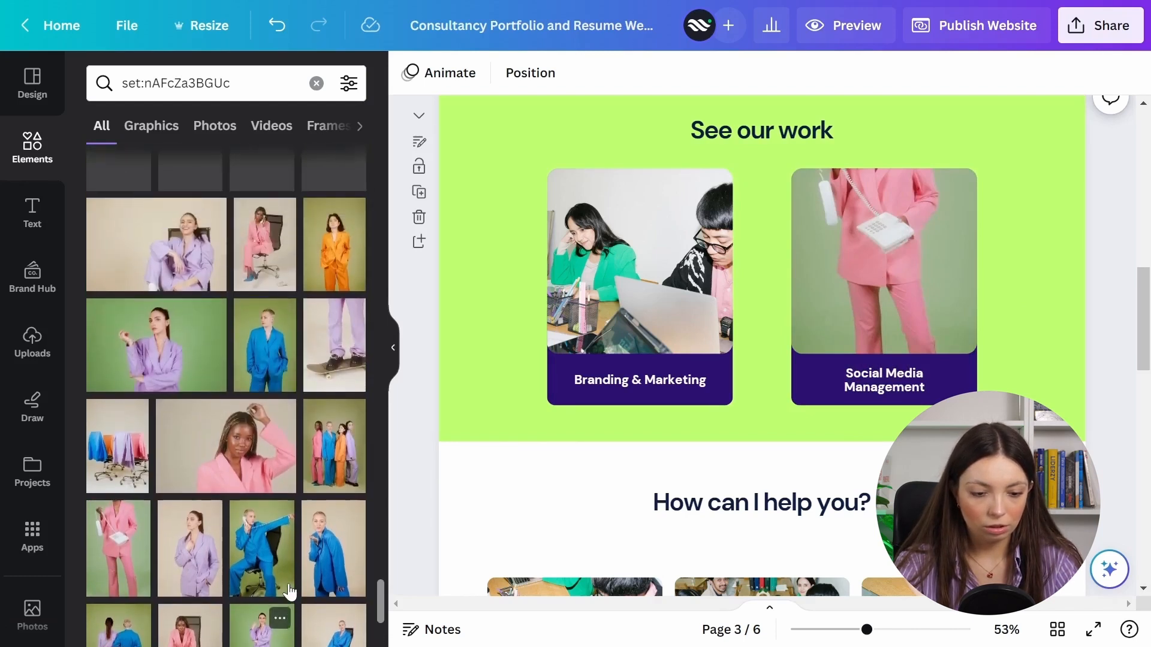
pyautogui.scroll(2, 288, 587)
pyautogui.moveTo(334, 435); pyautogui.dragTo(600, 285)
pyautogui.doubleClick(633, 298)
pyautogui.click(1110, 293)
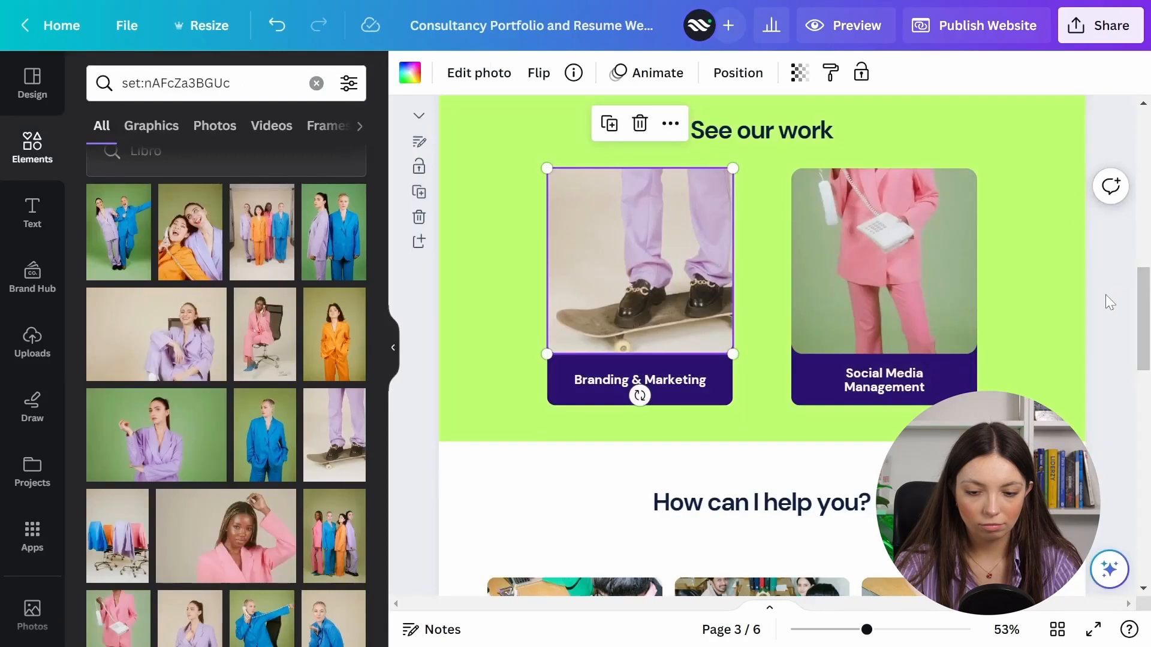
pyautogui.click(1105, 294)
# Place the introduction section's white sparkle graphic at the upper-left corner of the Branding & Marketing photo.
pyautogui.scroll(-1, 1097, 294)
pyautogui.scroll(3, 1102, 300)
pyautogui.click(1027, 157)
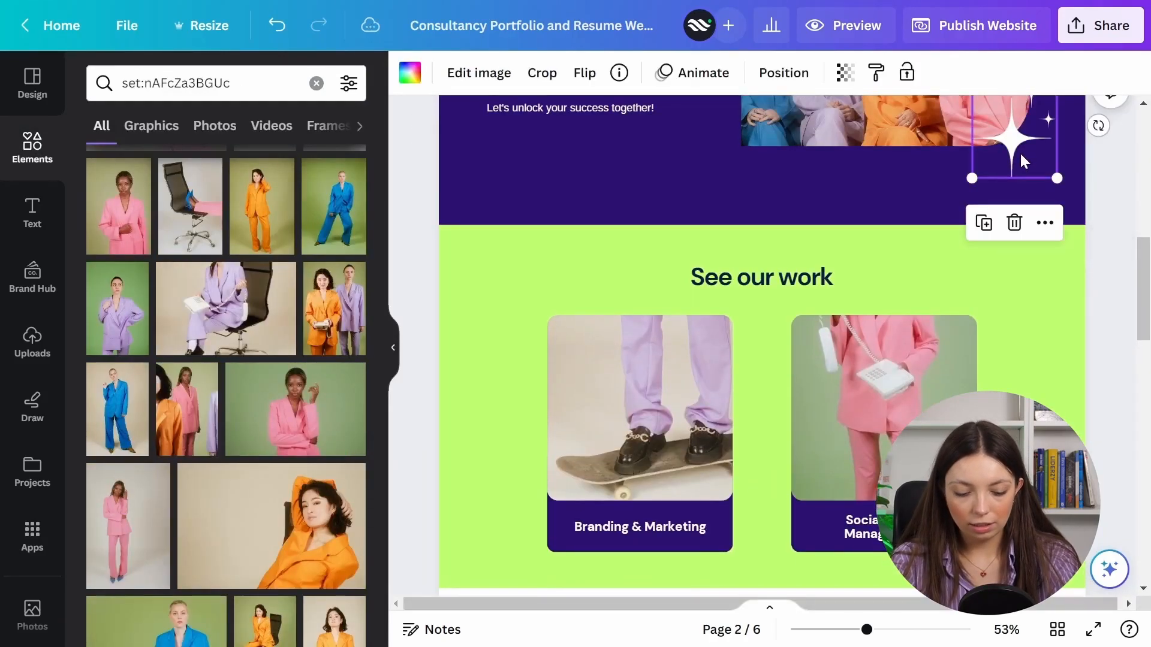
pyautogui.moveTo(1020, 157); pyautogui.dragTo(523, 337)
pyautogui.click(1106, 360)
# For the "How can I help you?" section, open the full collection of the recently used photo of women in colourful suits.
pyautogui.scroll(-2, 1106, 364)
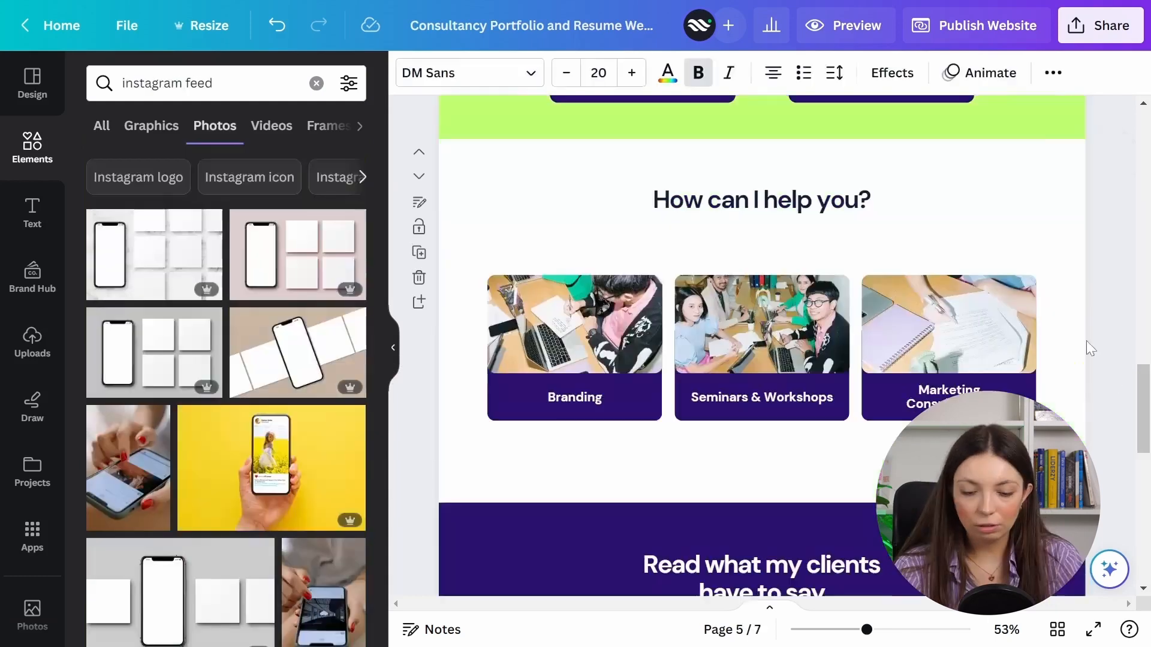
pyautogui.scroll(-4, 653, 355)
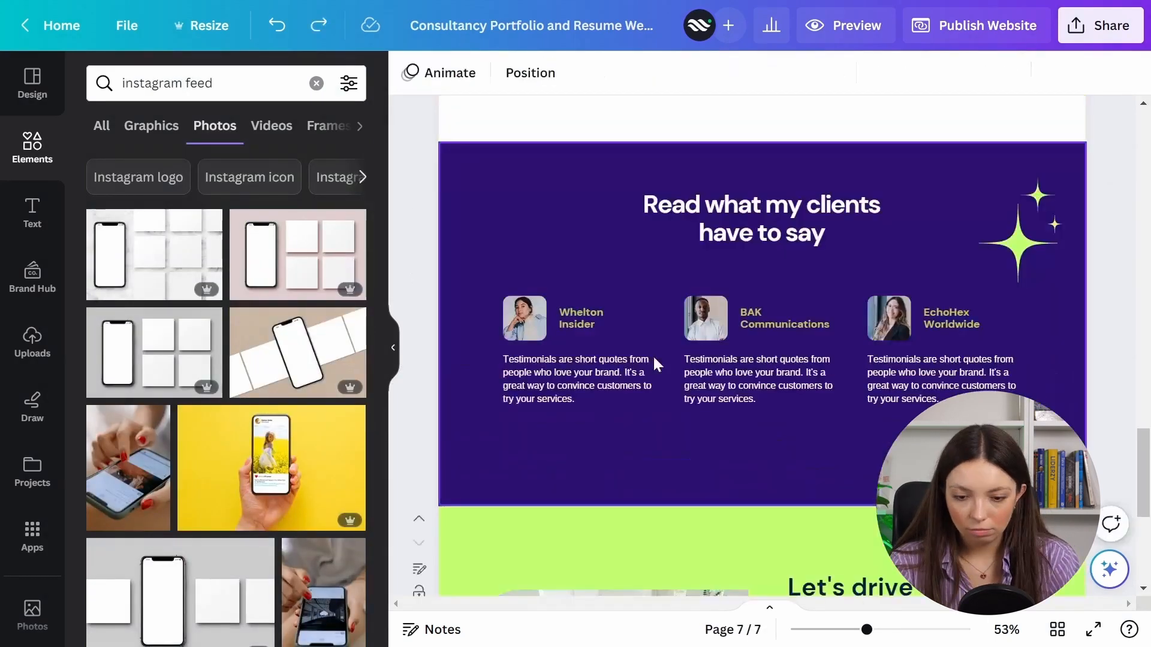
pyautogui.scroll(3, 651, 360)
pyautogui.scroll(1, 638, 327)
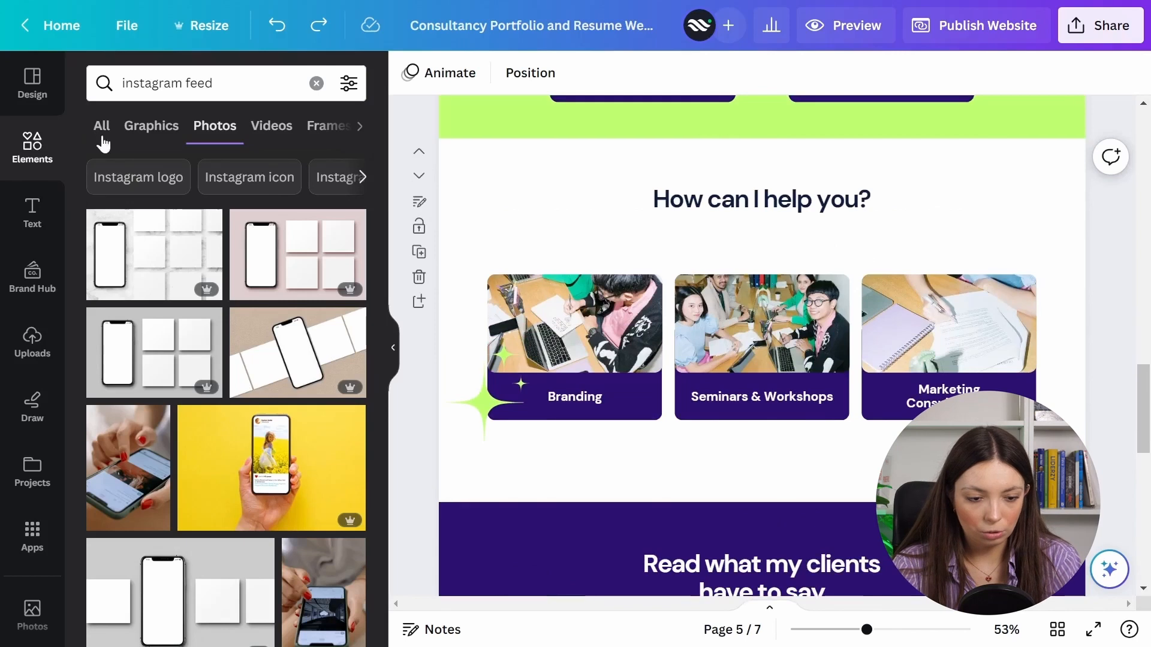
pyautogui.click(315, 82)
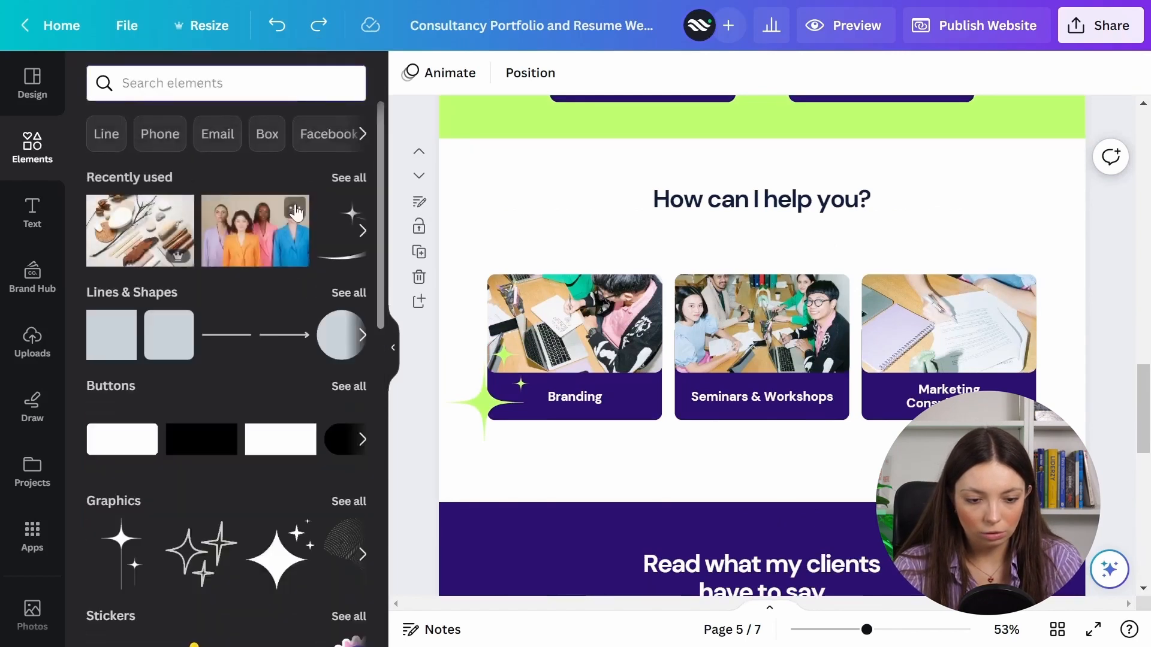
pyautogui.click(295, 207)
pyautogui.scroll(-2, 408, 584)
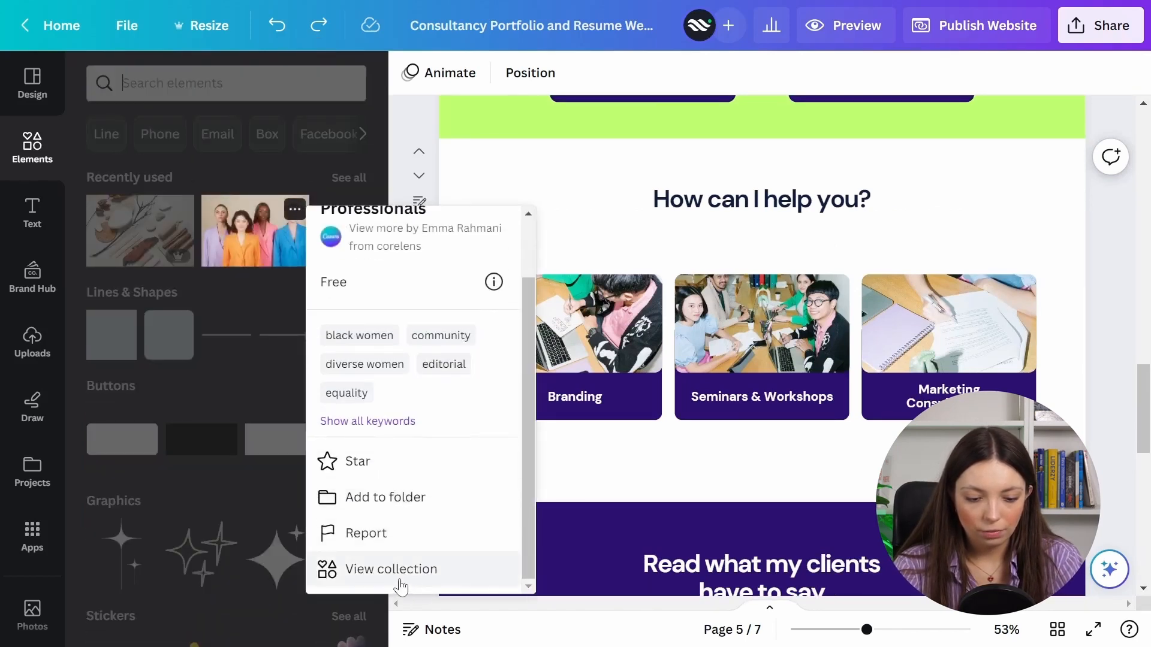
pyautogui.click(391, 568)
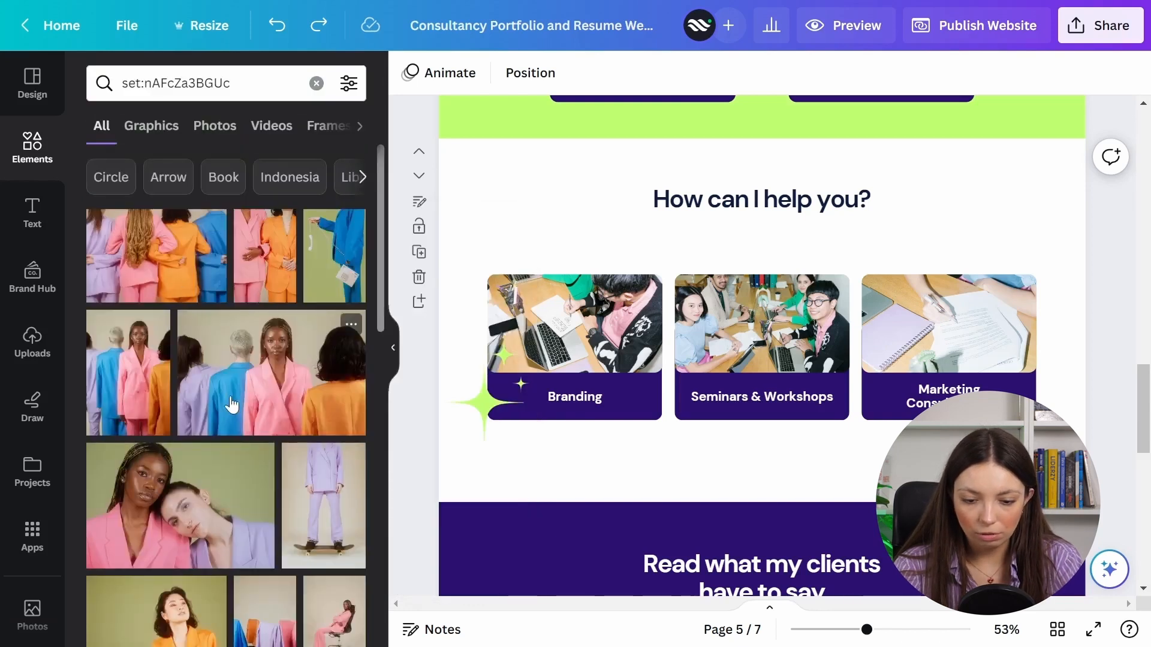
# Fill the Branding card with the photo of two women back to back in lilac and blue suits, and reposition the crop to show their faces.
pyautogui.scroll(-2, 228, 396)
pyautogui.scroll(-3, 156, 342)
pyautogui.scroll(1, 159, 353)
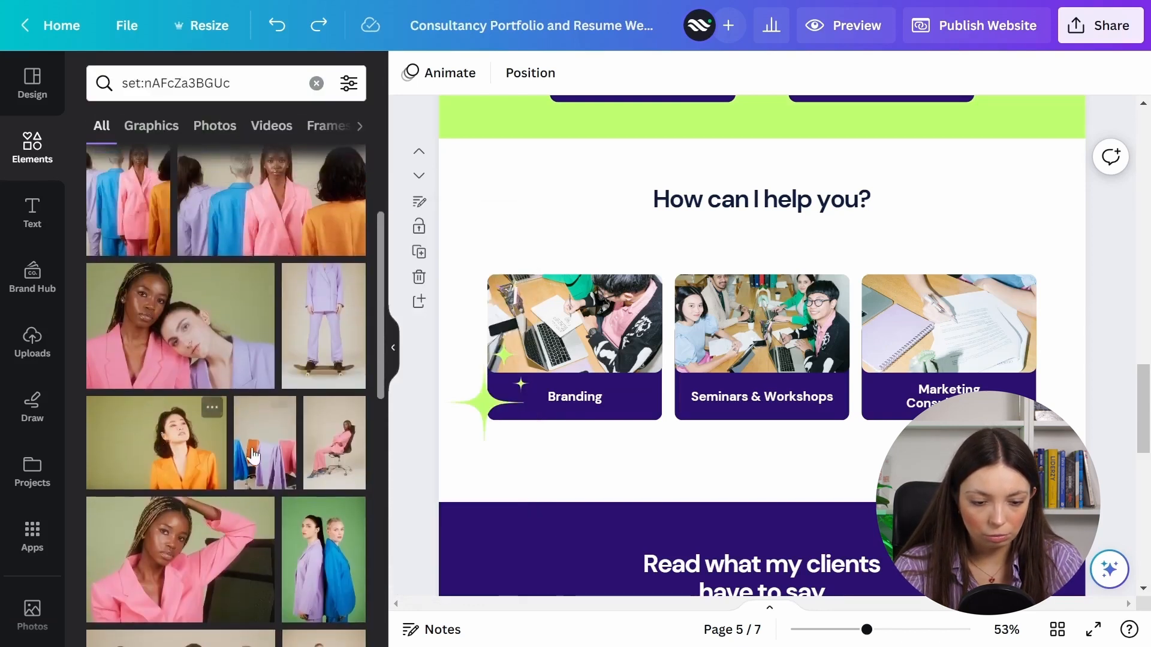
pyautogui.moveTo(324, 539); pyautogui.dragTo(566, 390)
pyautogui.doubleClick(569, 333)
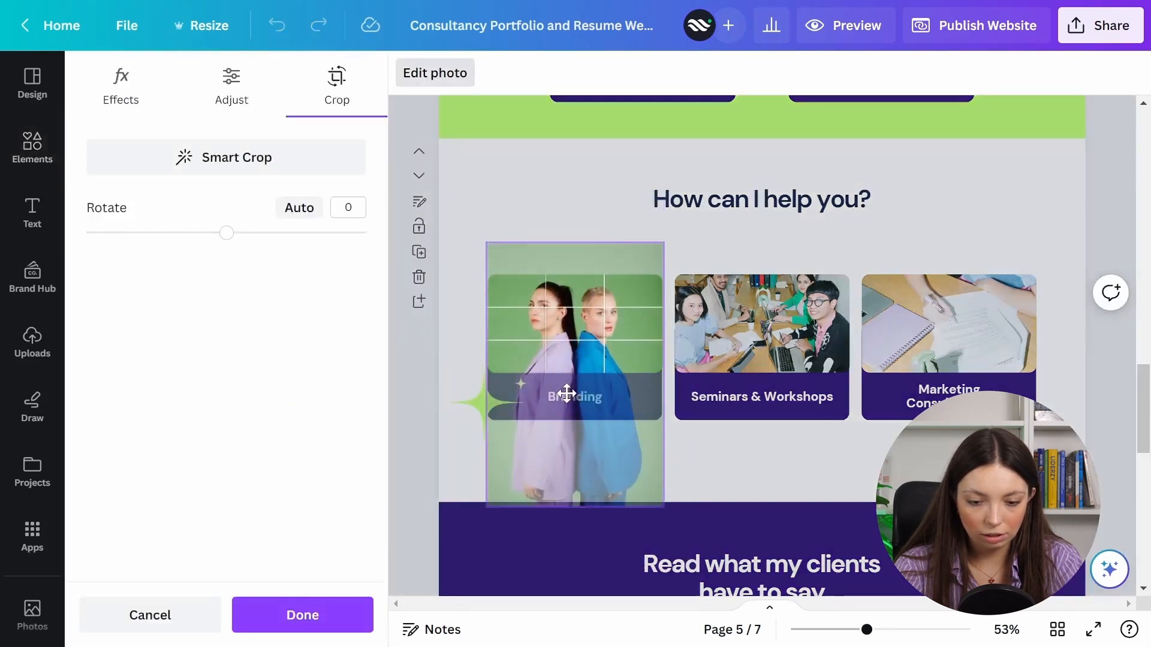
pyautogui.click(303, 615)
# Fill the Seminars & Workshops card's frame with the photo of two women in pink and lilac suits leaning their heads together.
pyautogui.scroll(2, 195, 477)
pyautogui.scroll(1, 196, 477)
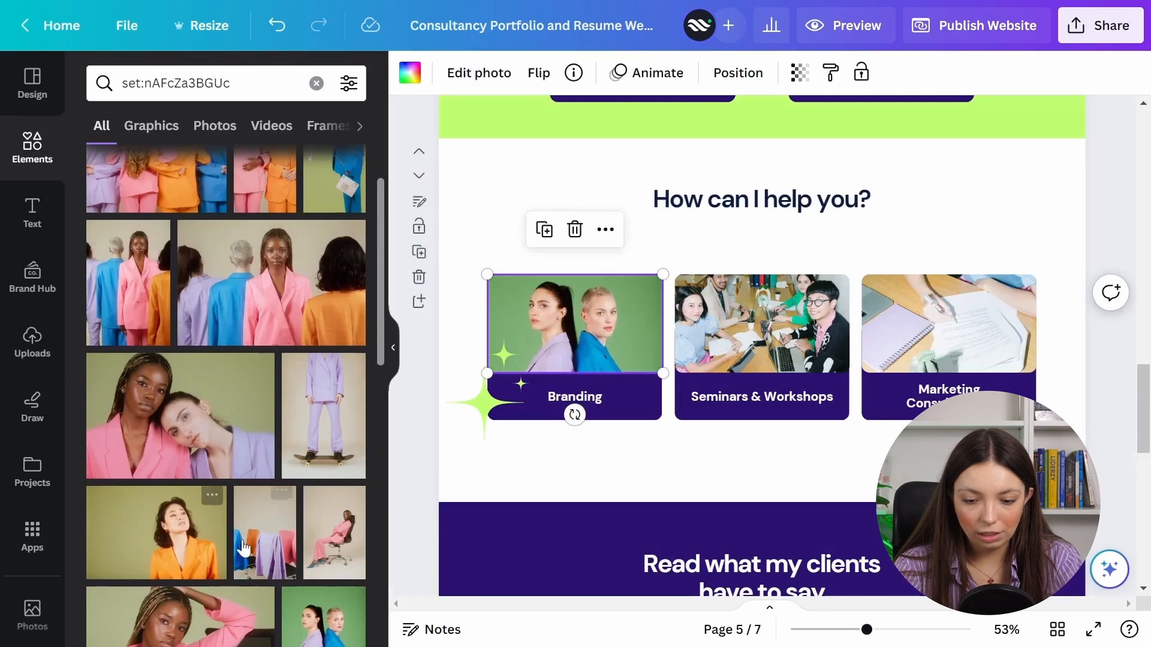
pyautogui.moveTo(159, 442); pyautogui.dragTo(713, 347)
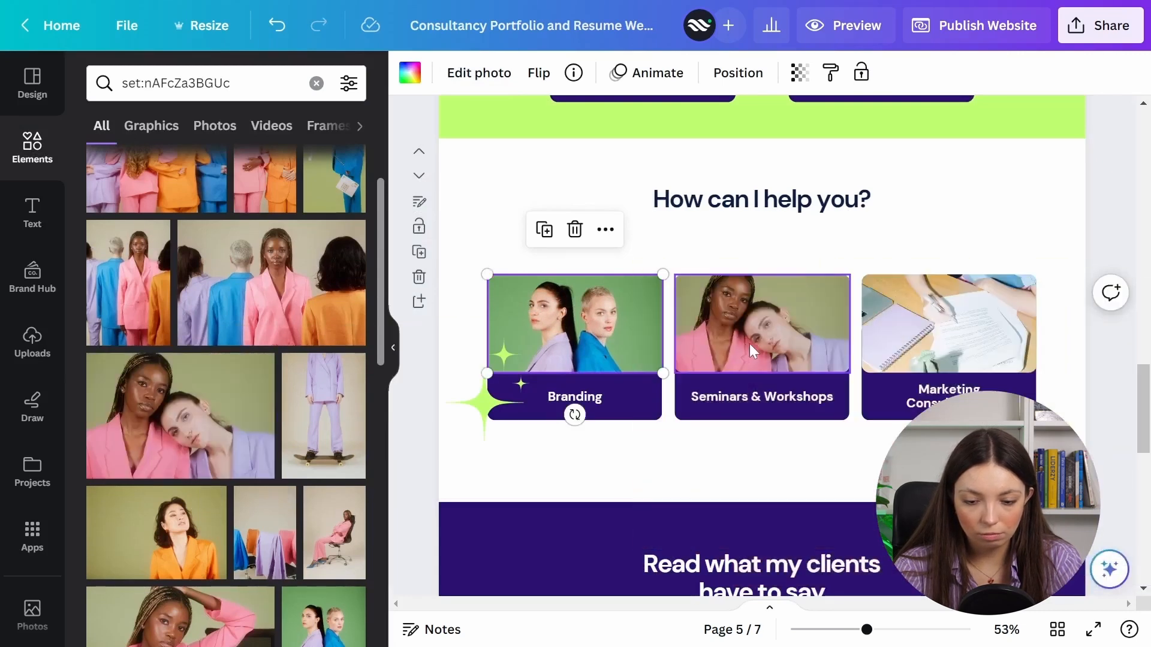
pyautogui.scroll(2, 268, 436)
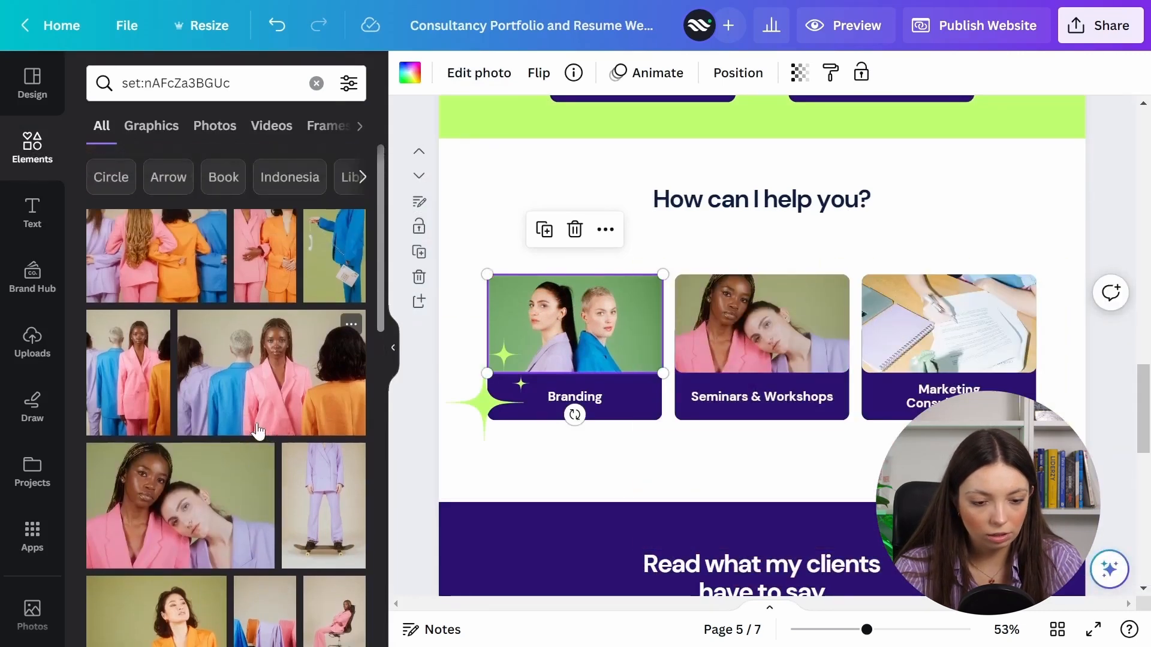
# Fill the Marketing Consultations card with the photo of the laughing woman in an orange suit on the phone, and adjust its crop.
pyautogui.scroll(-5, 246, 420)
pyautogui.scroll(-5, 247, 416)
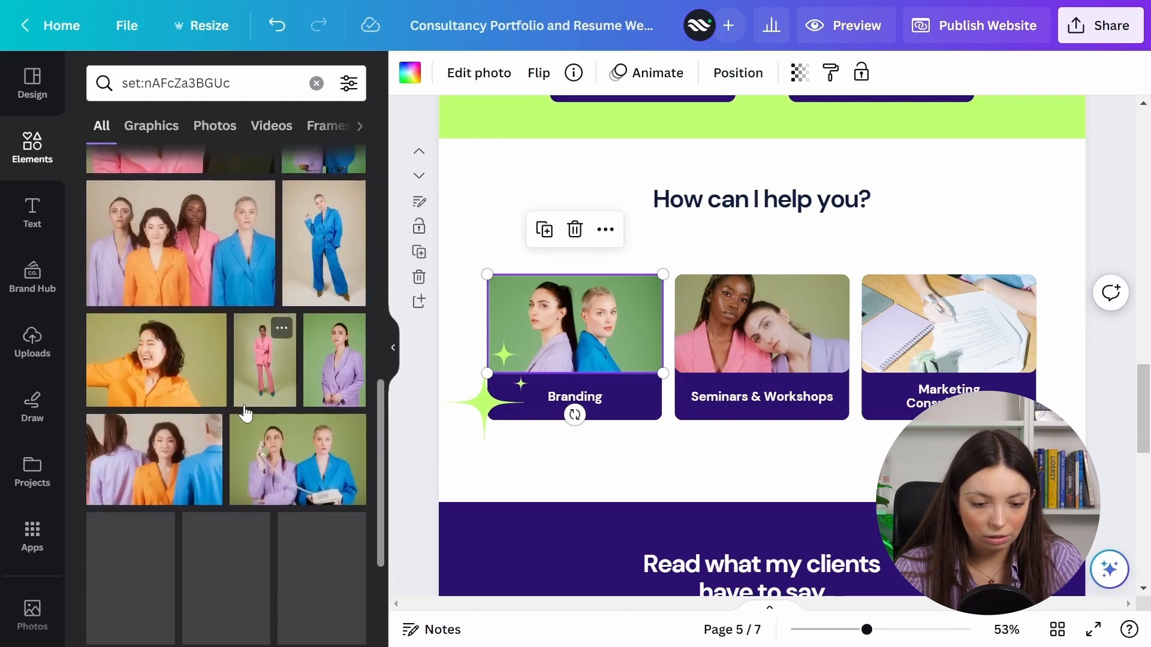
pyautogui.scroll(-1, 246, 413)
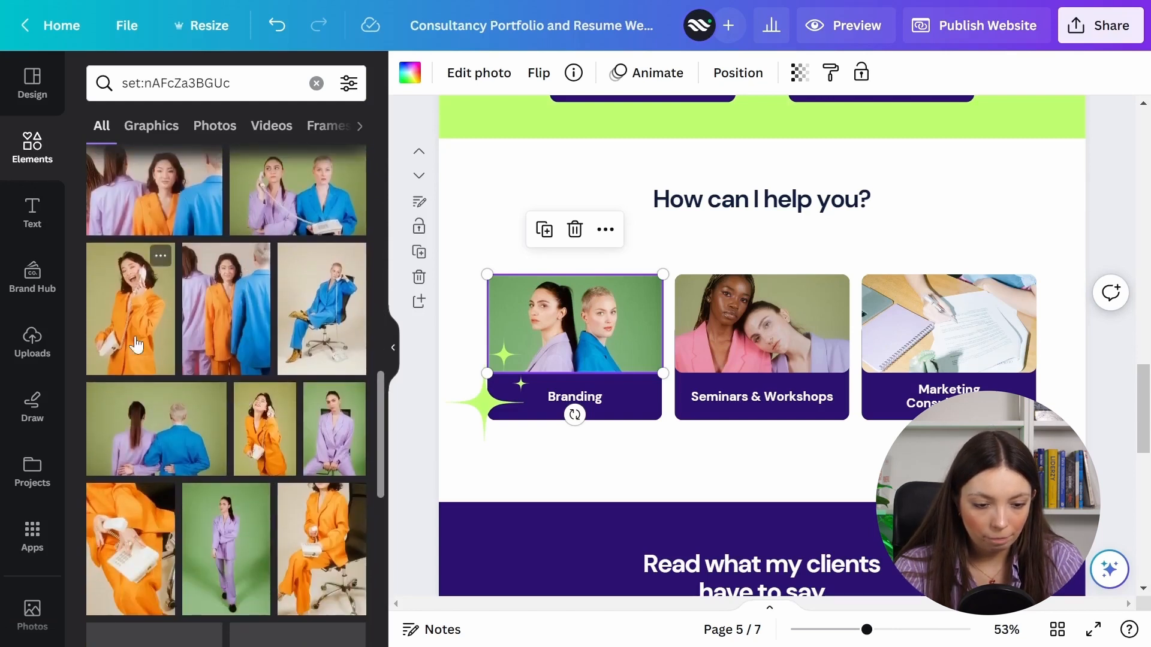
pyautogui.moveTo(131, 312); pyautogui.dragTo(1017, 379)
pyautogui.doubleClick(931, 311)
pyautogui.click(1106, 354)
# Change the olive colour of the testimonial client names to the document's bright lime green across all pages.
pyautogui.scroll(-6, 1106, 357)
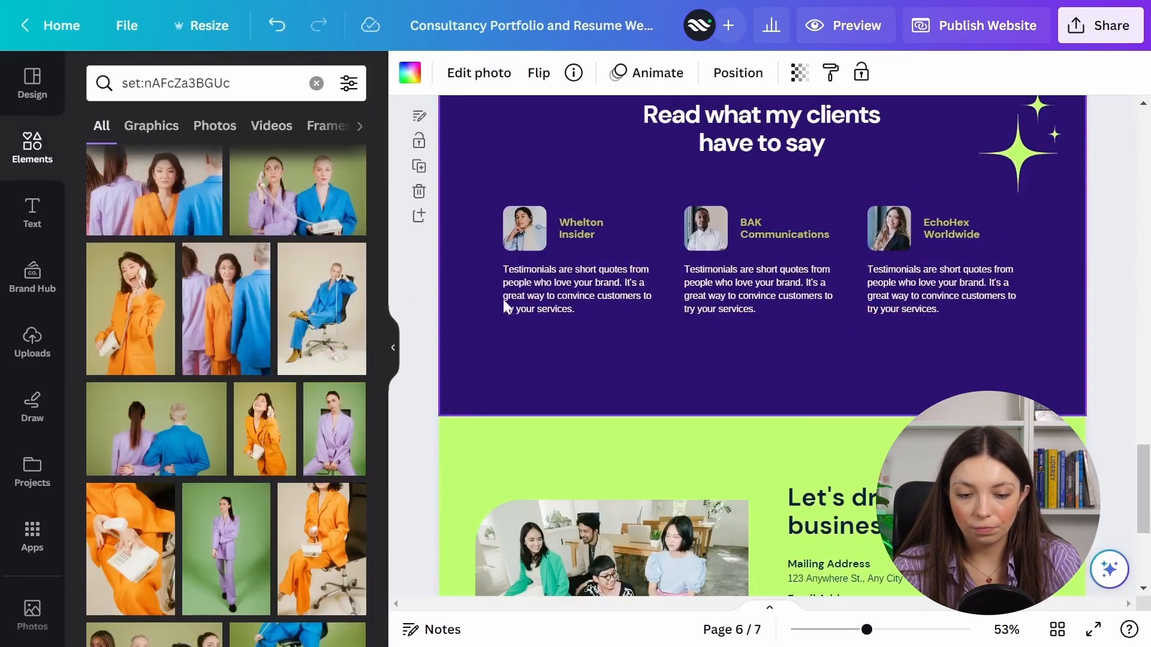
pyautogui.scroll(2, 480, 336)
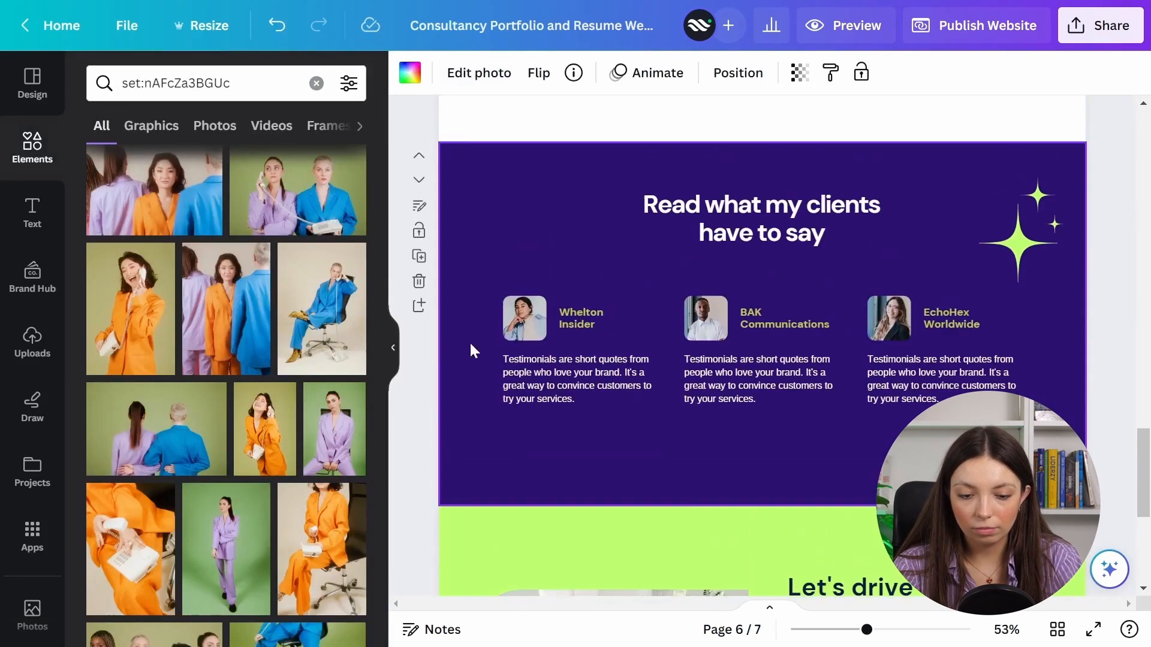
pyautogui.click(581, 313)
pyautogui.click(668, 75)
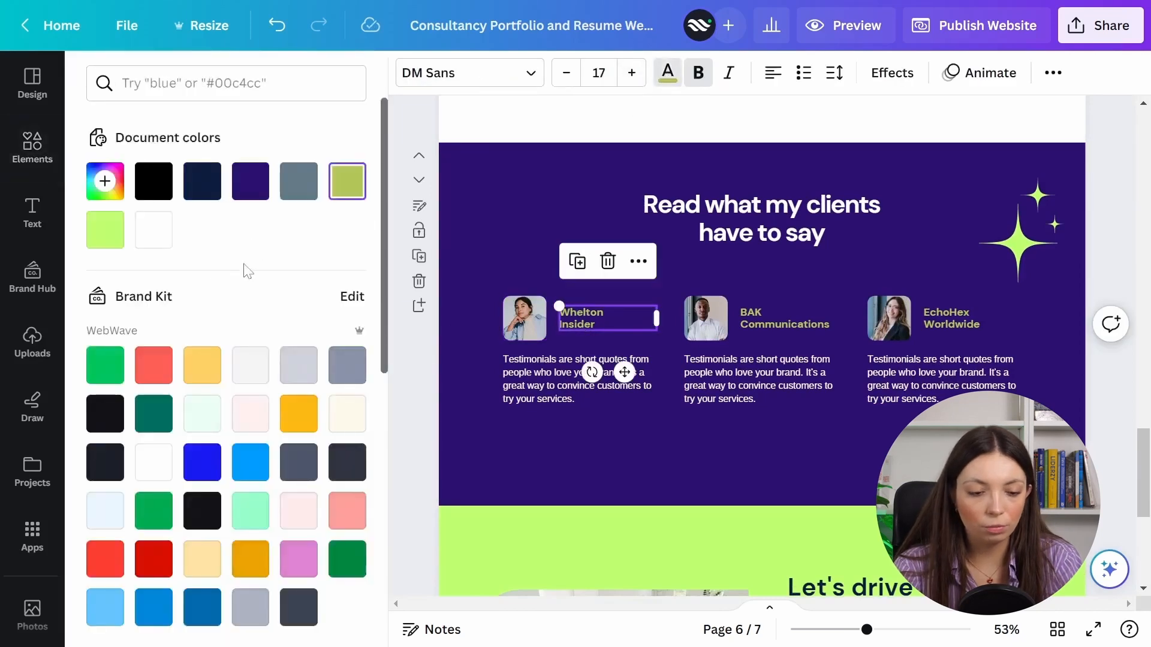
pyautogui.click(105, 230)
pyautogui.click(205, 618)
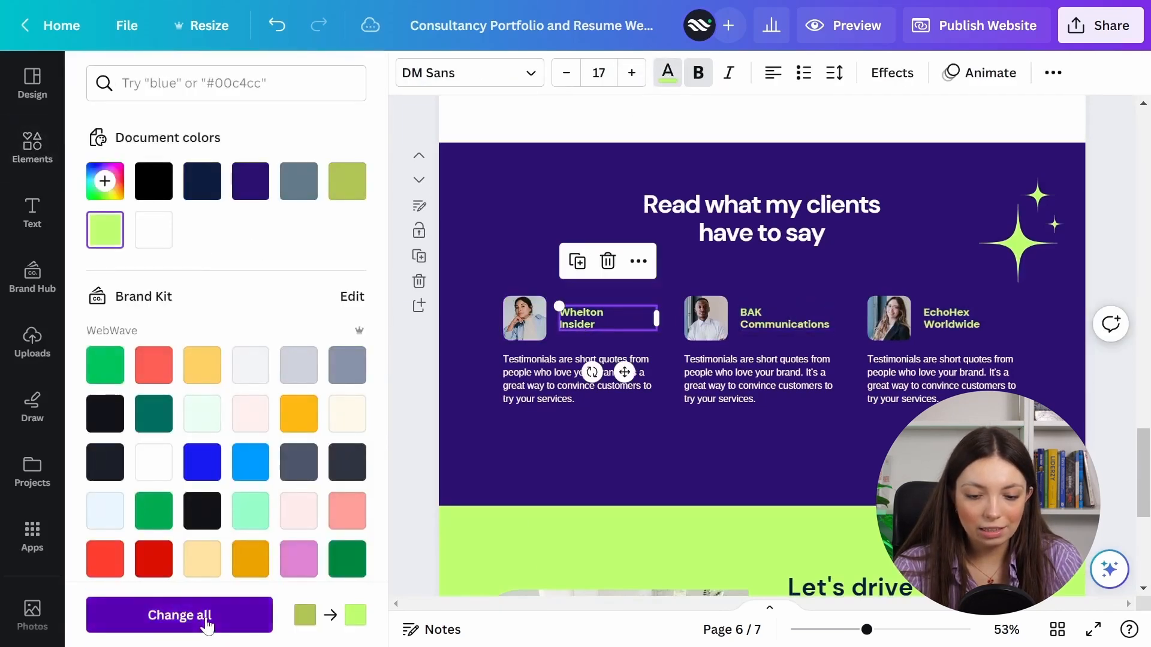
# Replace the group photo in the "Let's drive your business to success." section with the close-up of four people in blue, orange, lilac and pink suits.
pyautogui.scroll(-5, 1066, 386)
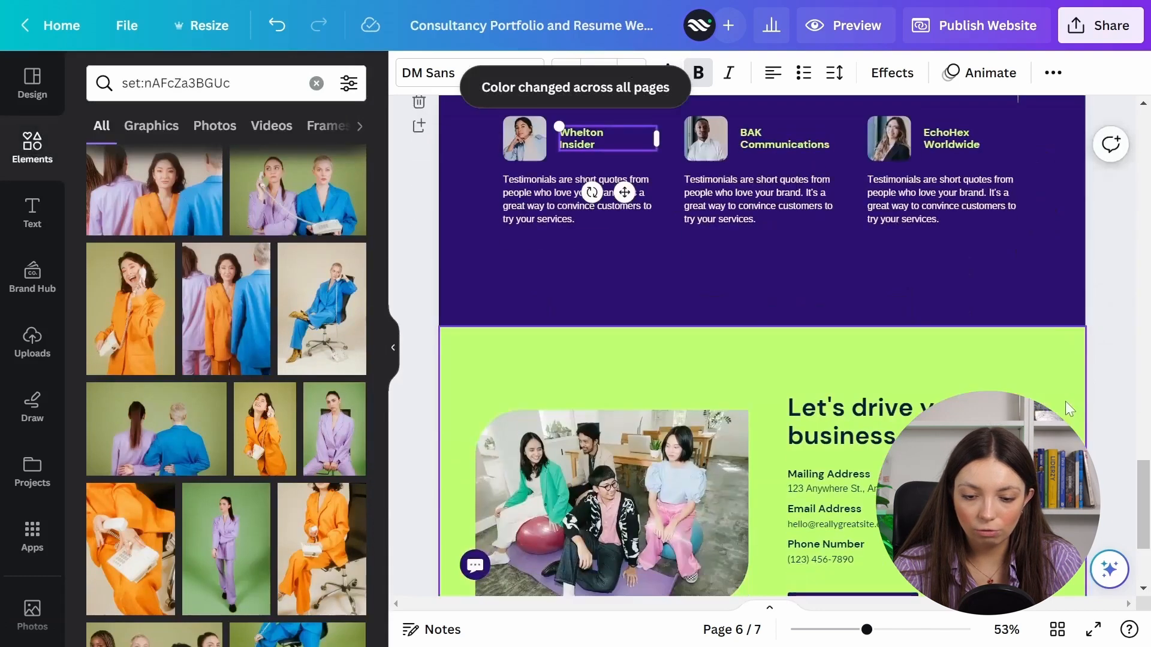
pyautogui.scroll(-4, 260, 374)
pyautogui.scroll(-8, 259, 374)
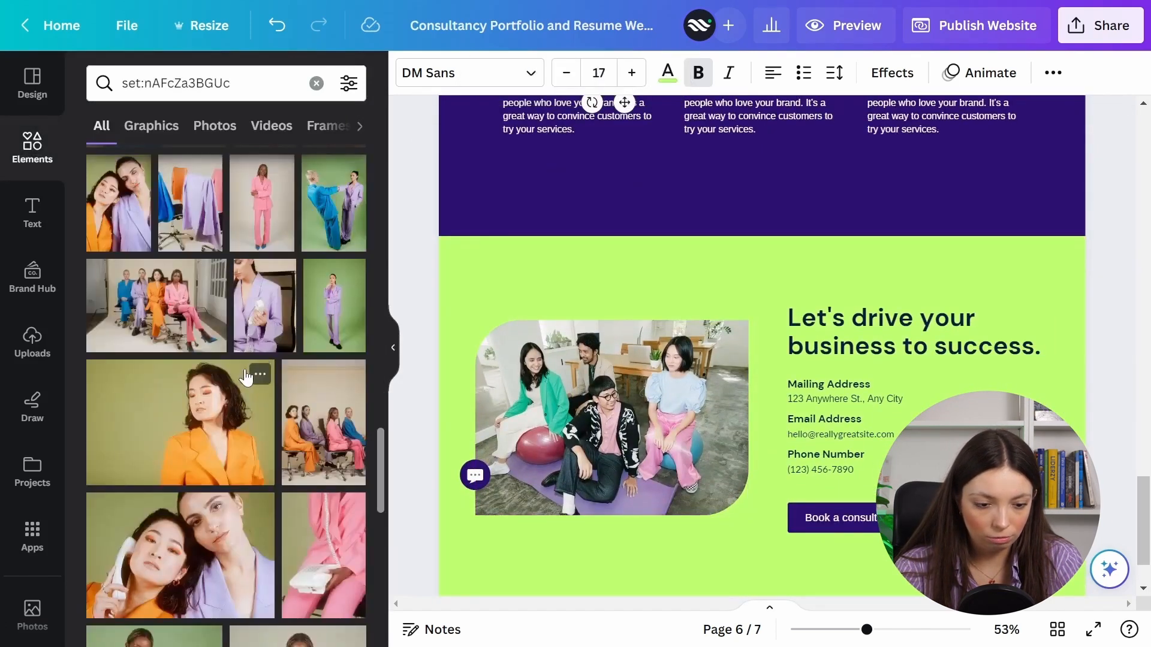
pyautogui.scroll(-10, 246, 377)
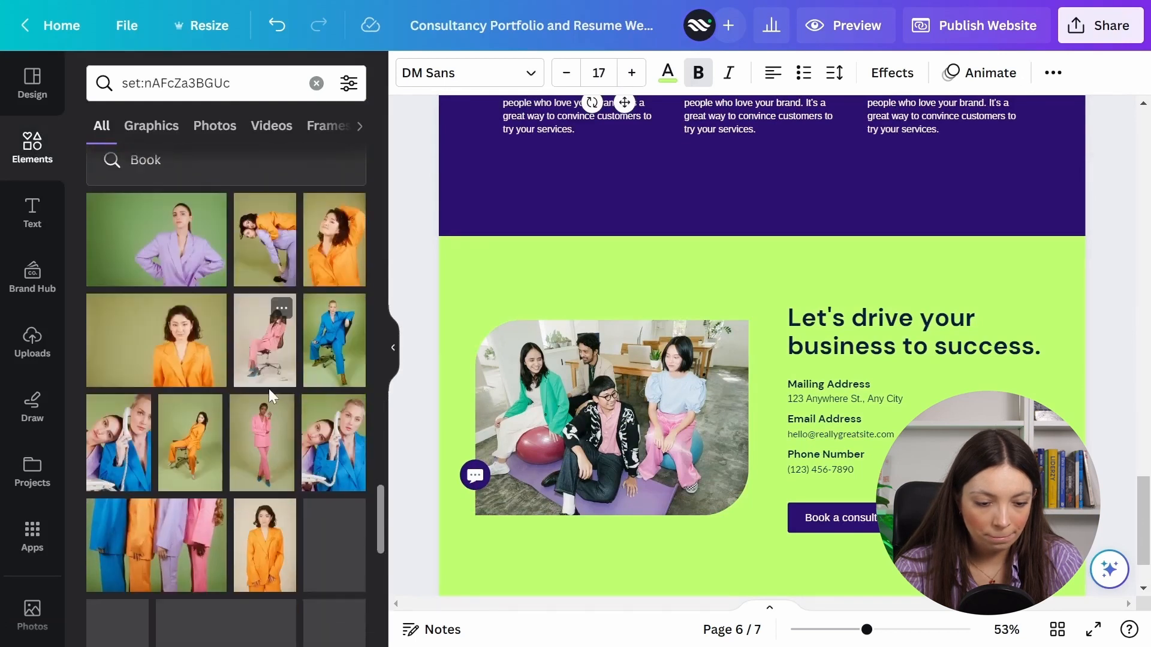
pyautogui.scroll(-2, 261, 387)
pyautogui.moveTo(174, 225); pyautogui.dragTo(584, 384)
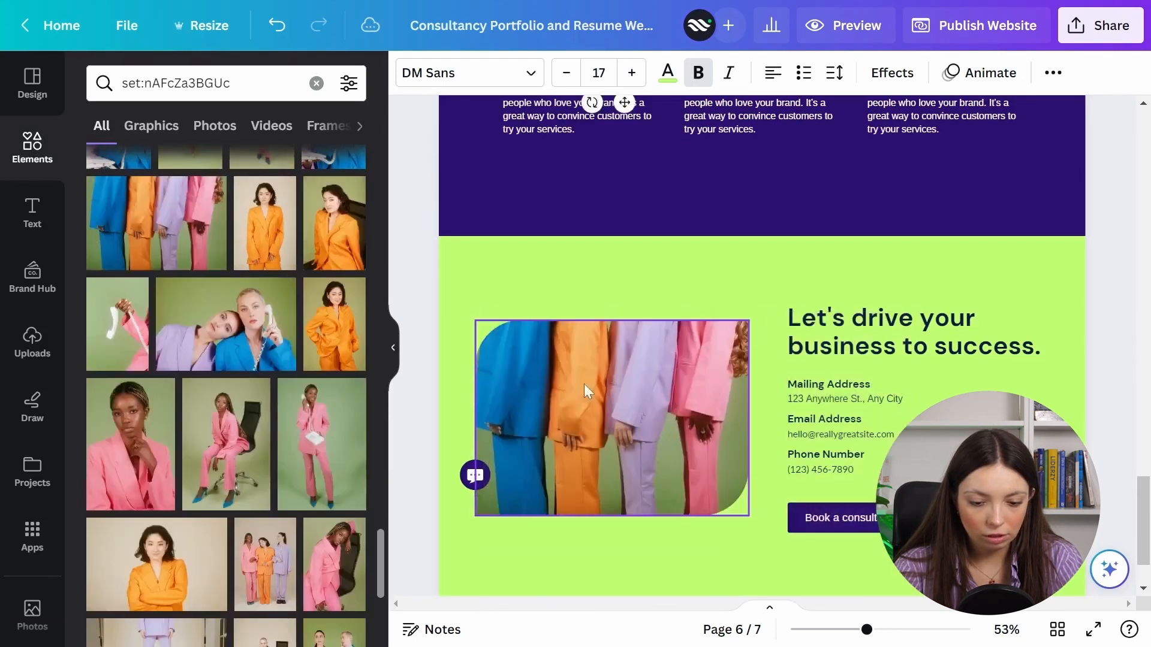
pyautogui.click(1107, 388)
# Add a blank page below the "How can I help you?" section and set its background to the document's lime green.
pyautogui.scroll(-3, 1102, 420)
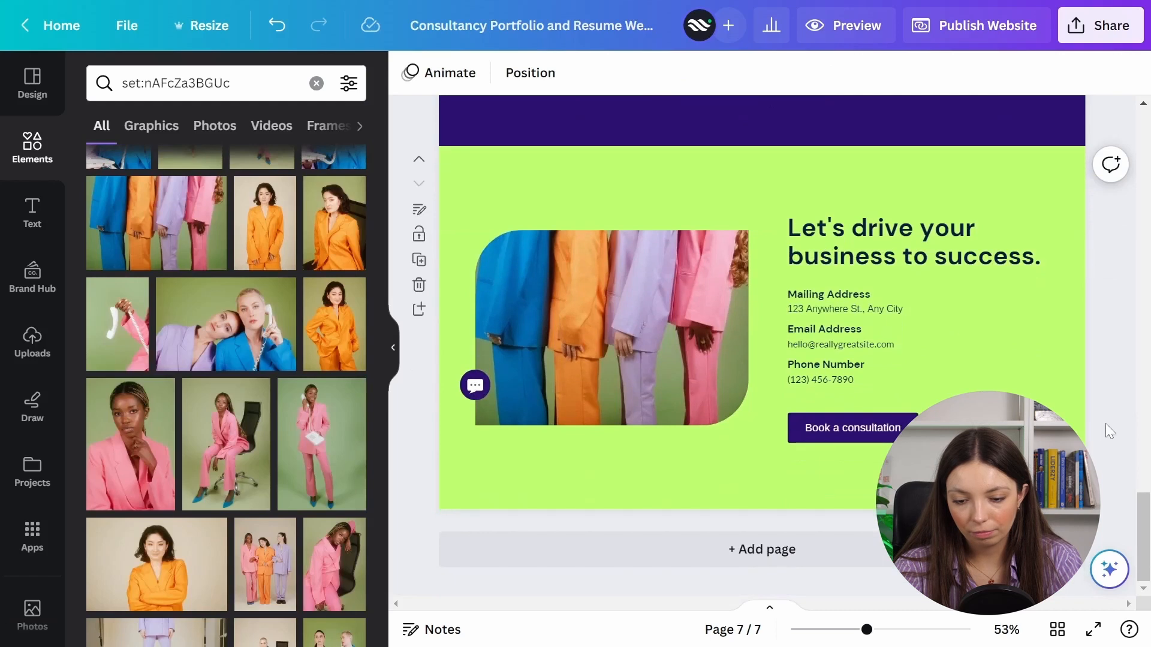
pyautogui.scroll(5, 1114, 426)
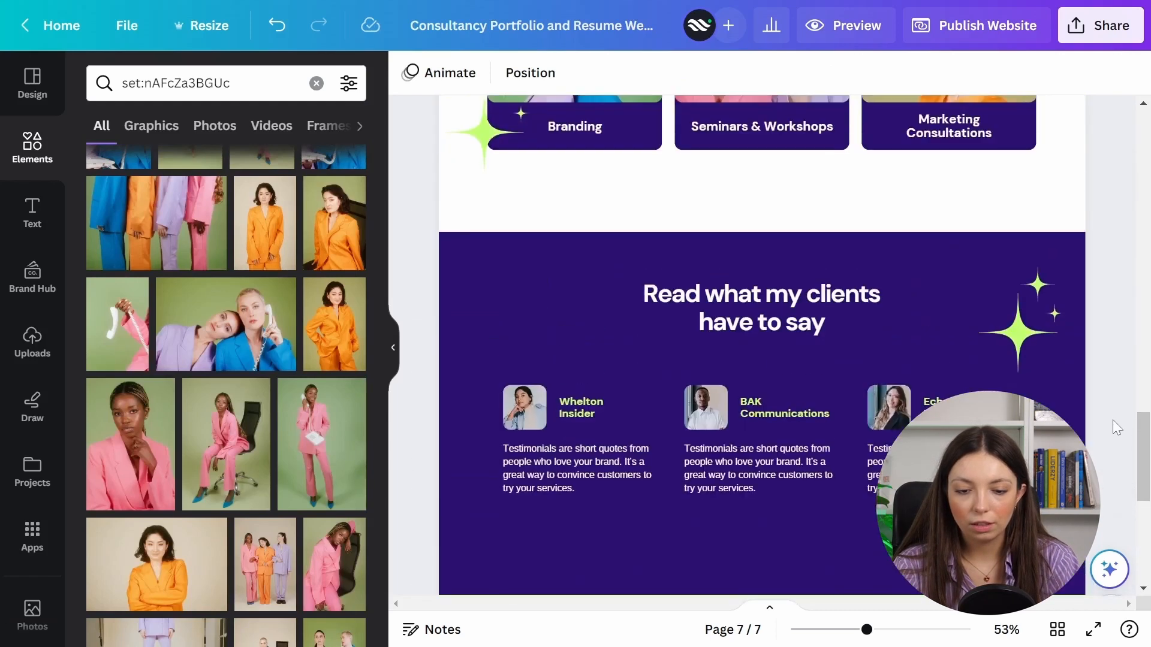
pyautogui.scroll(8, 1114, 416)
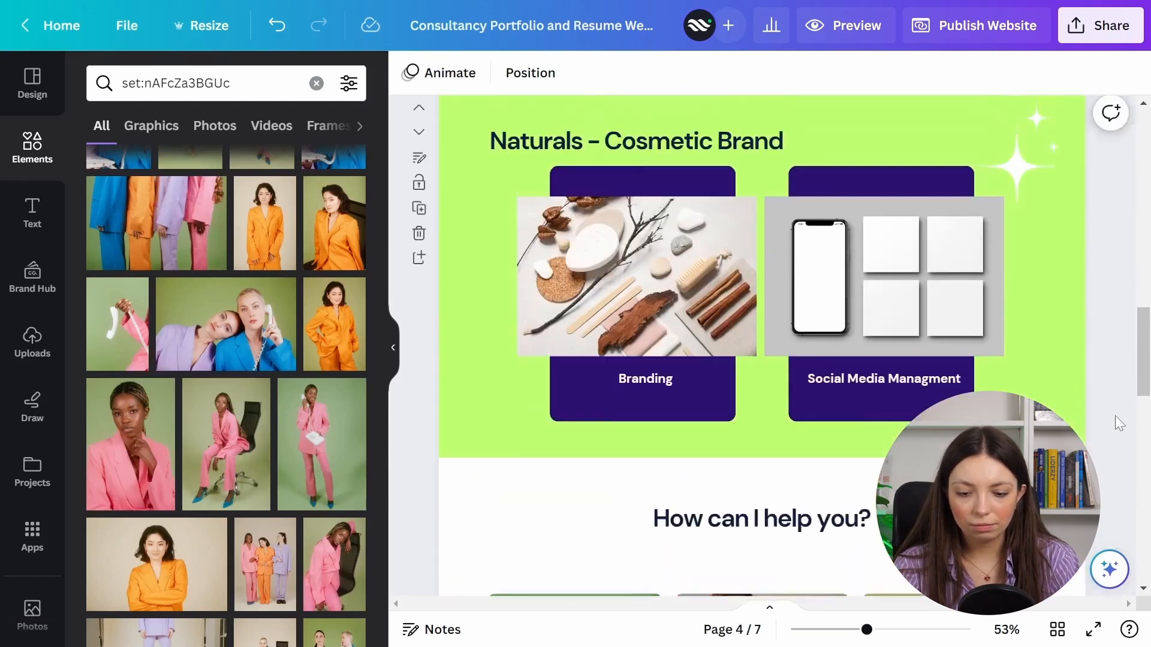
pyautogui.scroll(-8, 1122, 395)
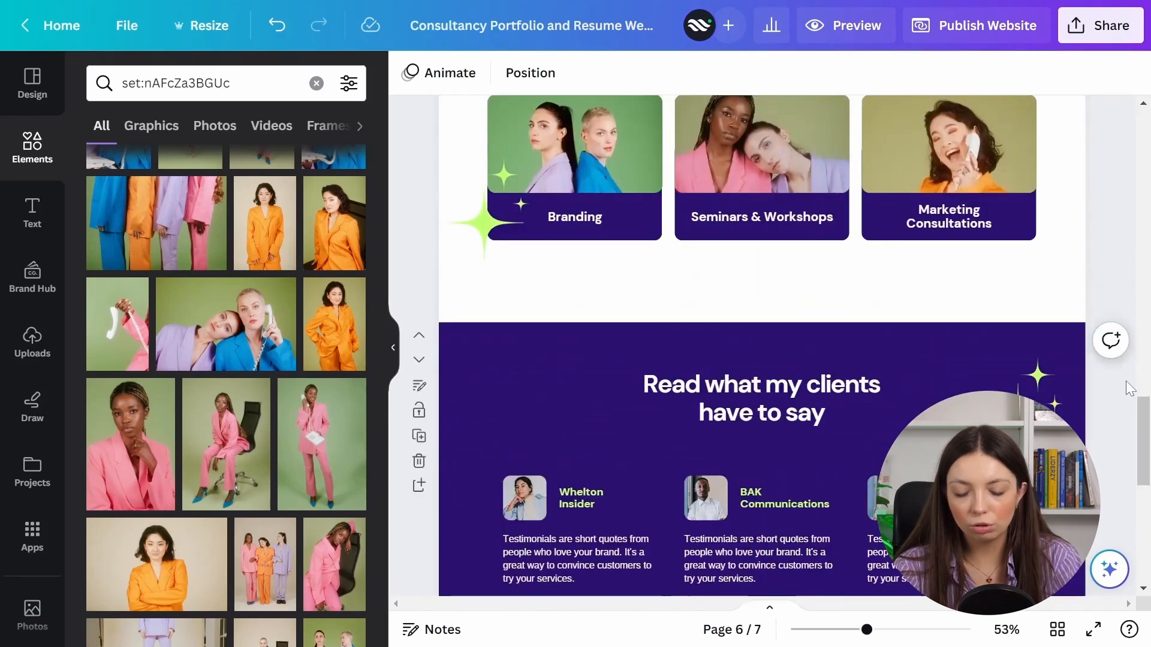
pyautogui.scroll(-1, 1122, 394)
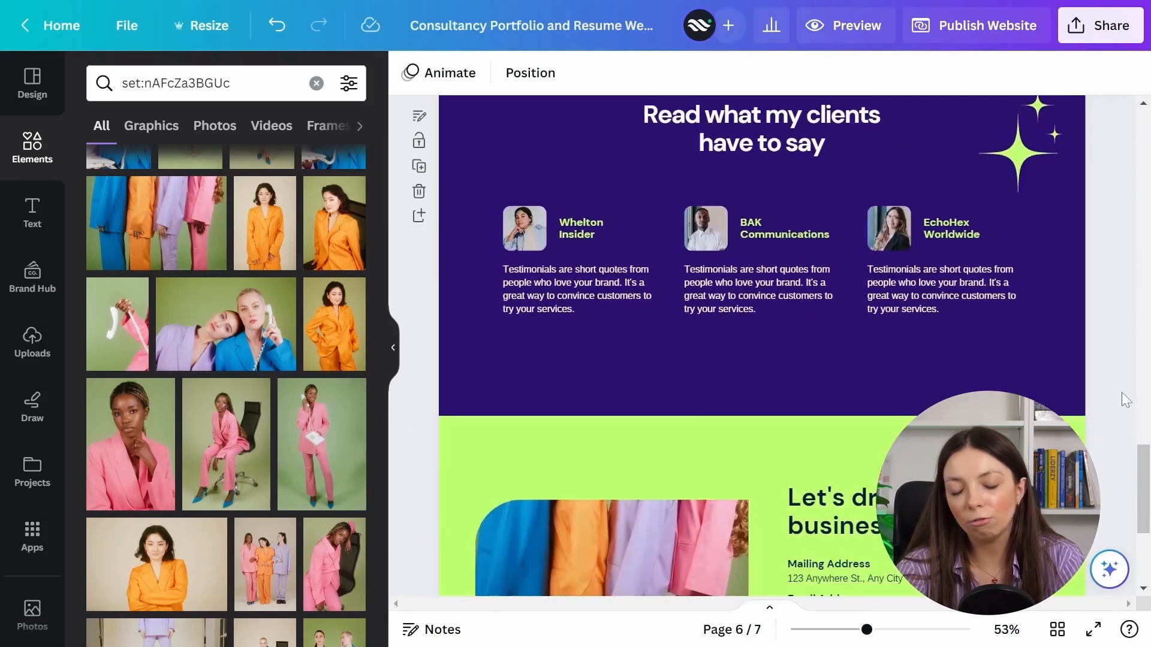
pyautogui.scroll(2, 1121, 393)
pyautogui.scroll(4, 1121, 392)
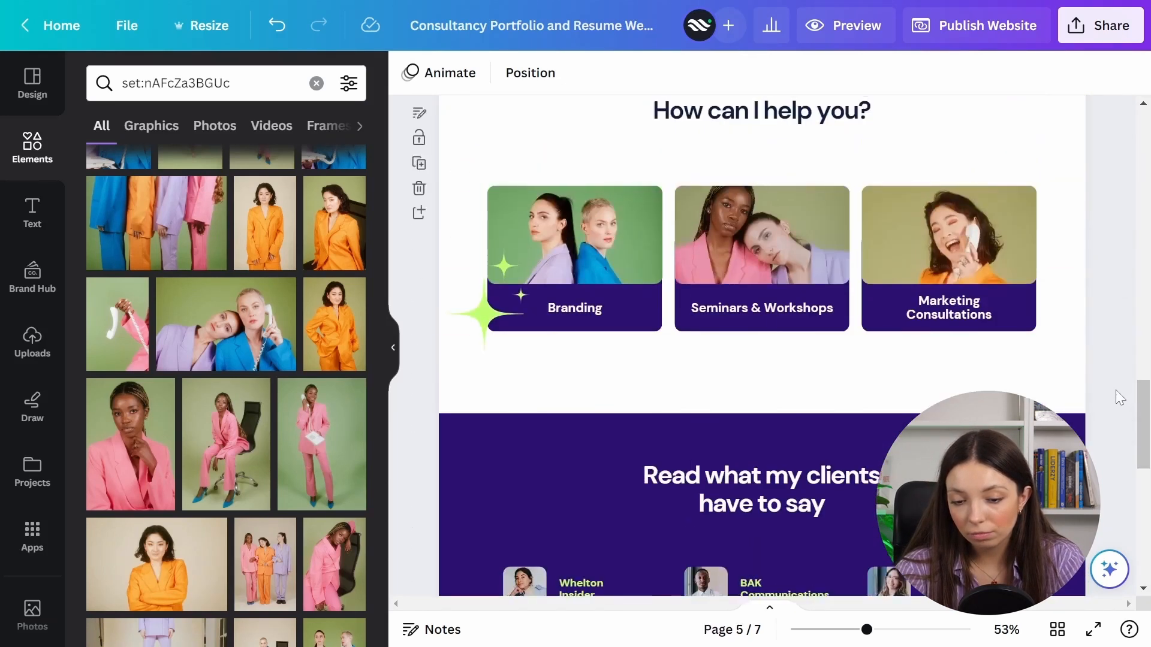
pyautogui.scroll(-1, 1114, 391)
pyautogui.click(419, 211)
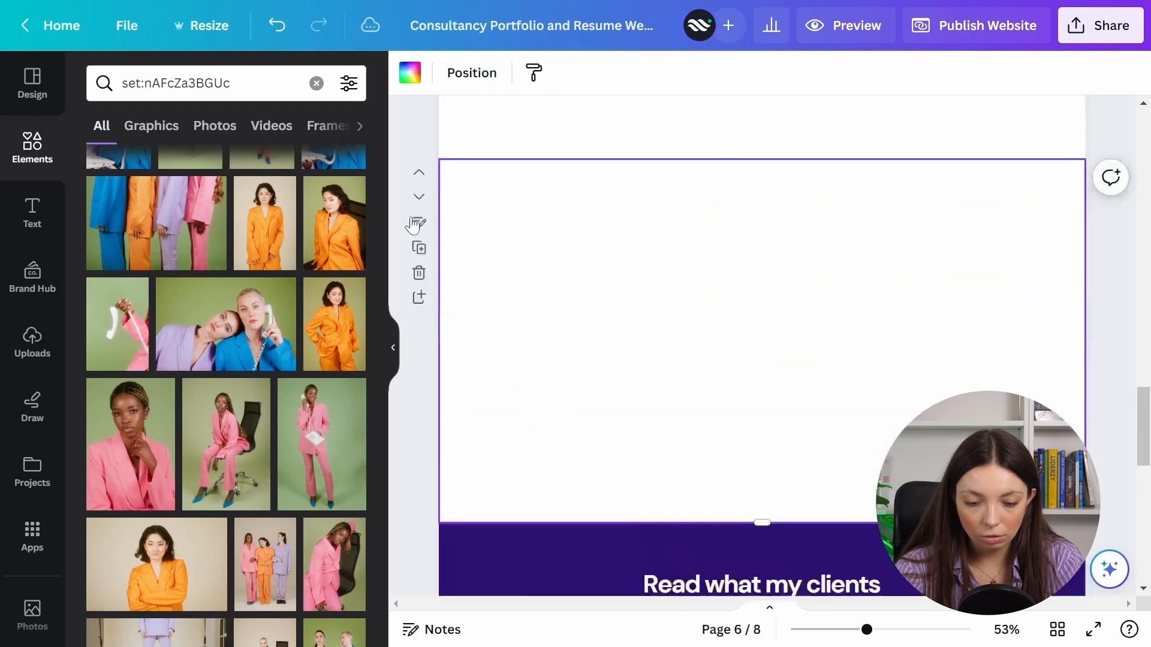
pyautogui.click(410, 73)
pyautogui.click(347, 181)
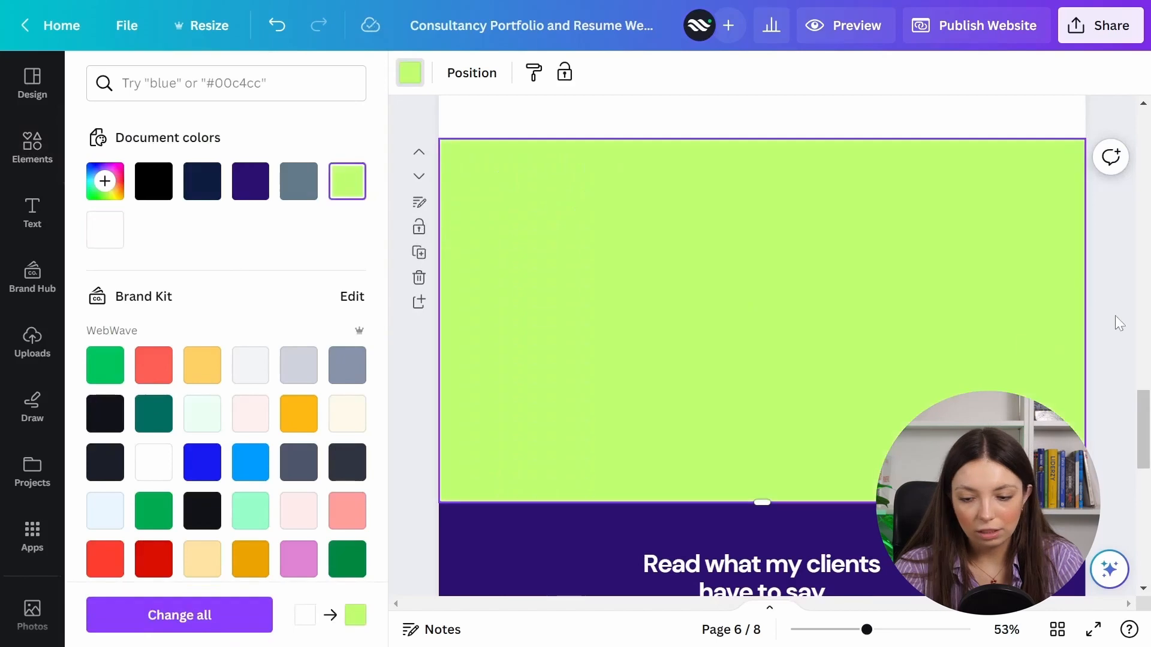
pyautogui.click(1109, 327)
# Copy the "Read what my clients have to say" heading into the empty green section and change the copy's text to "Our E-Book is here".
pyautogui.click(714, 569)
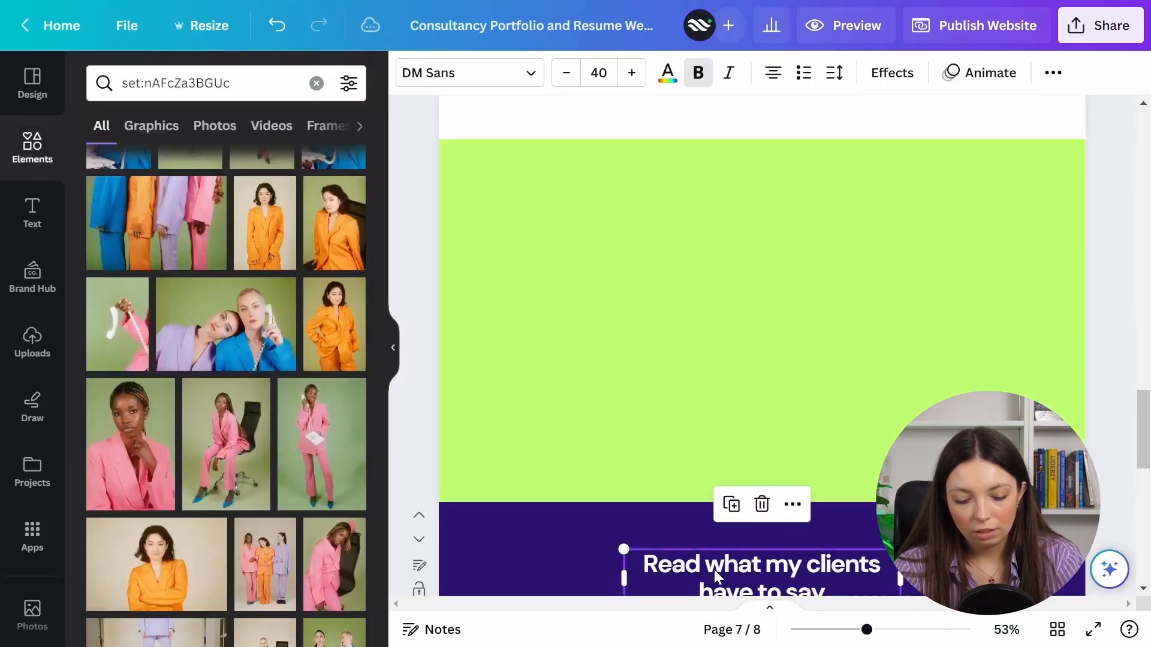
pyautogui.moveTo(714, 569); pyautogui.dragTo(710, 190)
pyautogui.doubleClick(712, 190)
pyautogui.hotkey('ctrl', 'a')
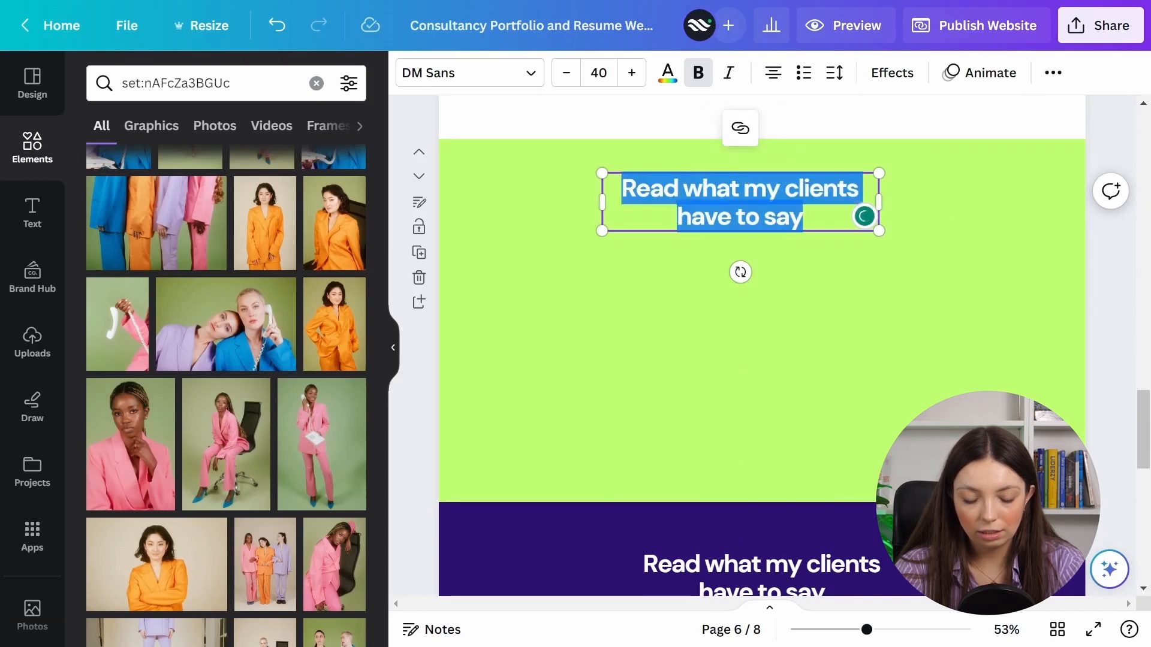
pyautogui.write('Read')
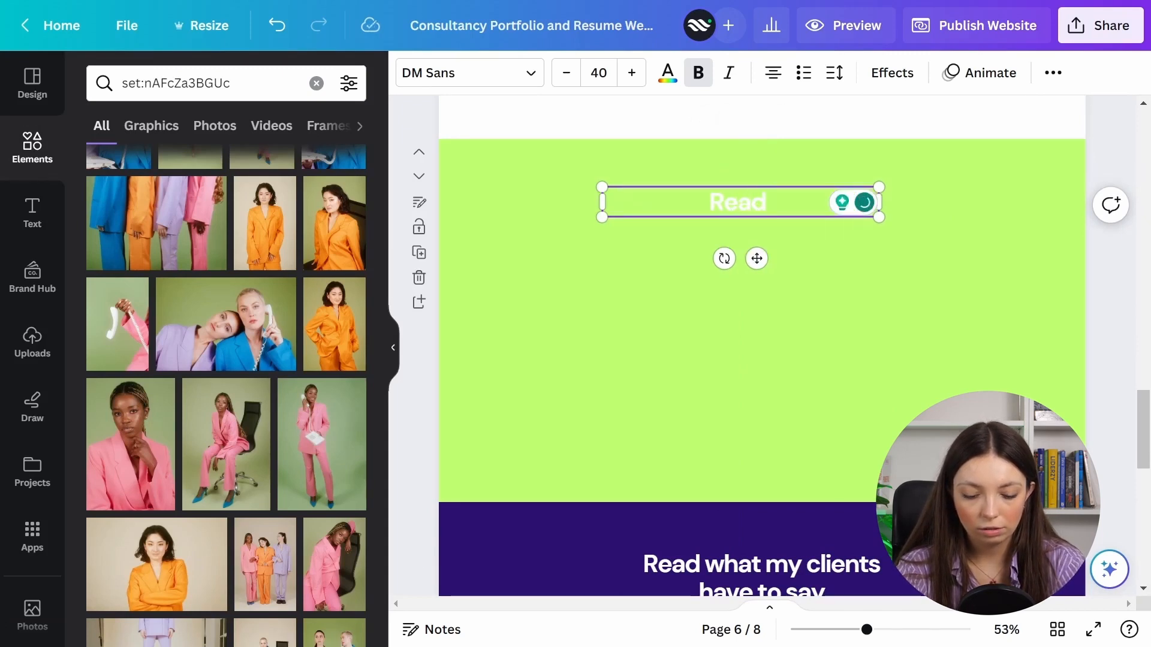
pyautogui.press('BackSpace')
pyautogui.press('BackSpace')
pyautogui.press('BackSpace')
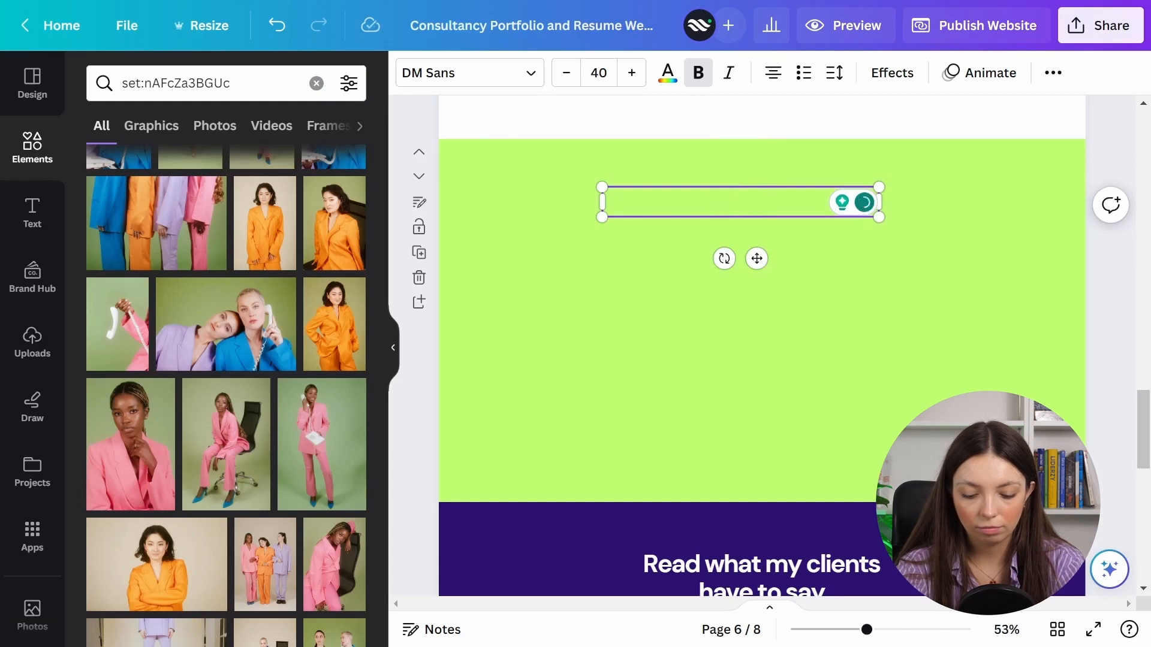
pyautogui.write('Buy')
pyautogui.press('BackSpace')
pyautogui.press('BackSpace')
pyautogui.press('BackSpace')
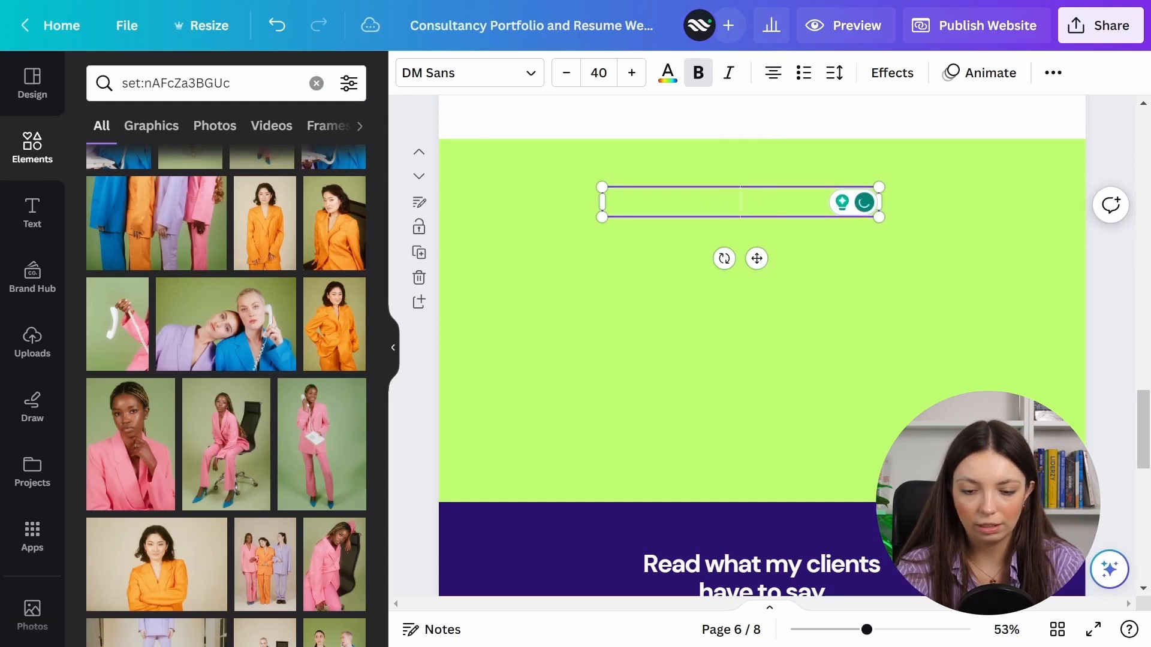
pyautogui.write('Our E')
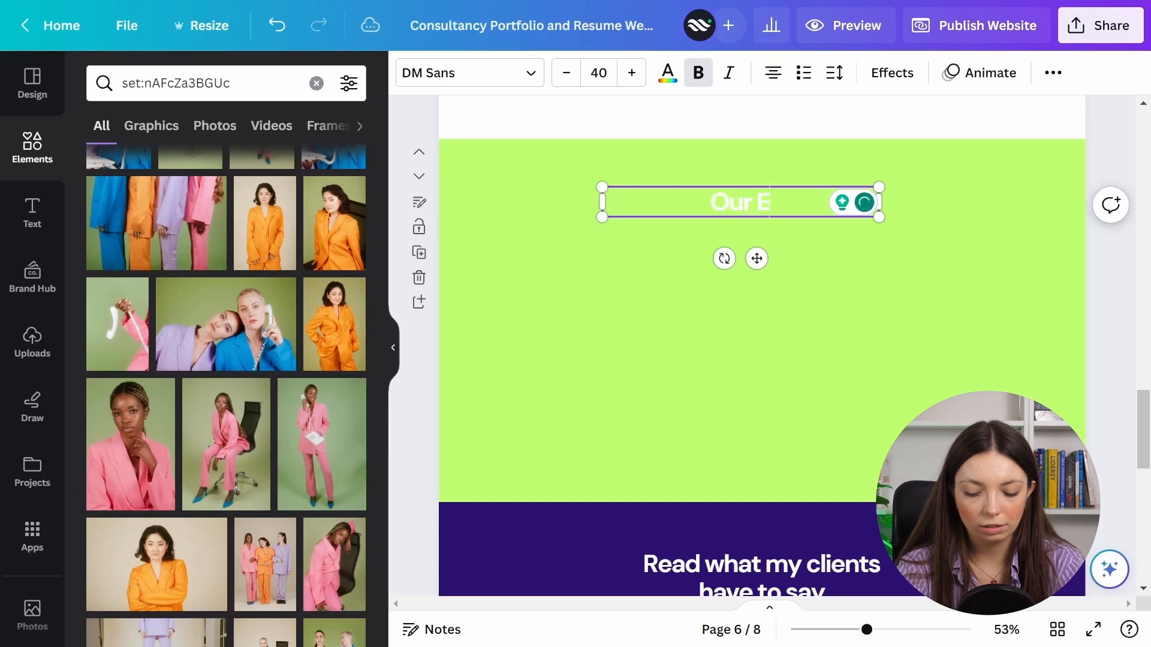
pyautogui.write('-Book')
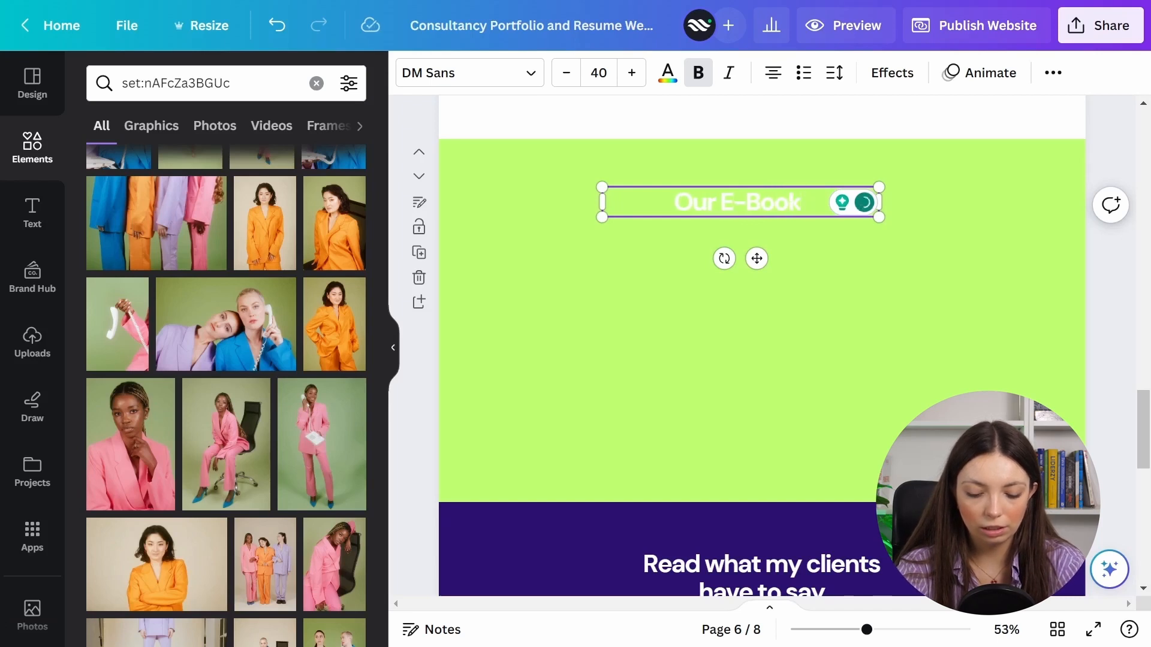
pyautogui.write(' is Her')
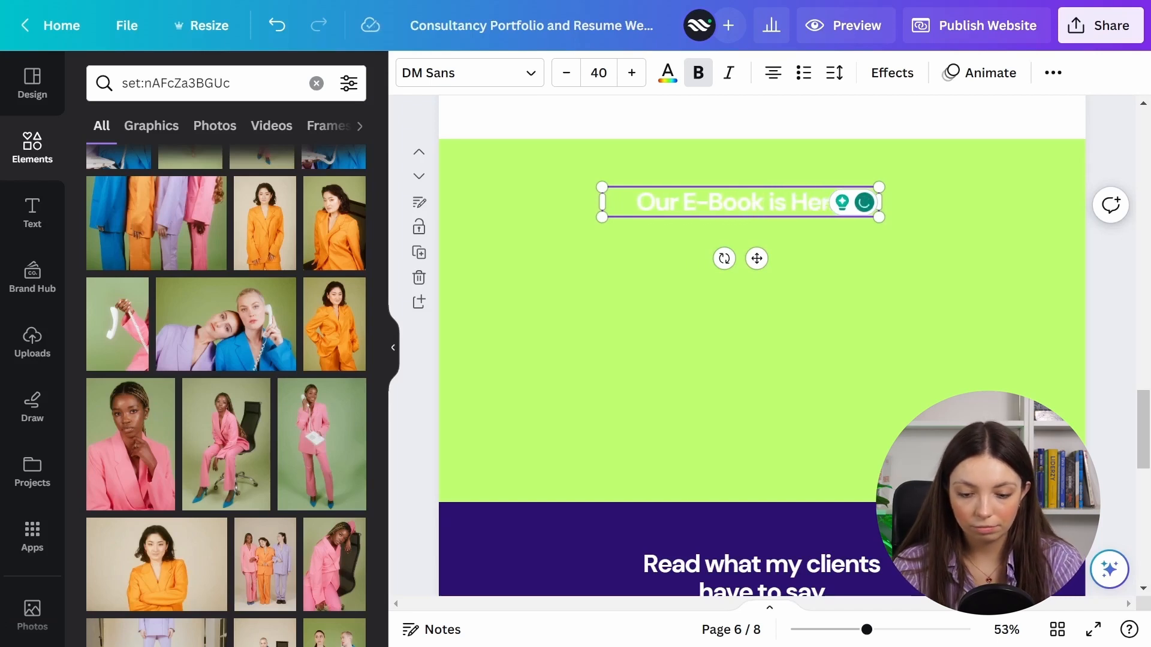
pyautogui.press('BackSpace')
pyautogui.press('BackSpace')
pyautogui.press('BackSpace')
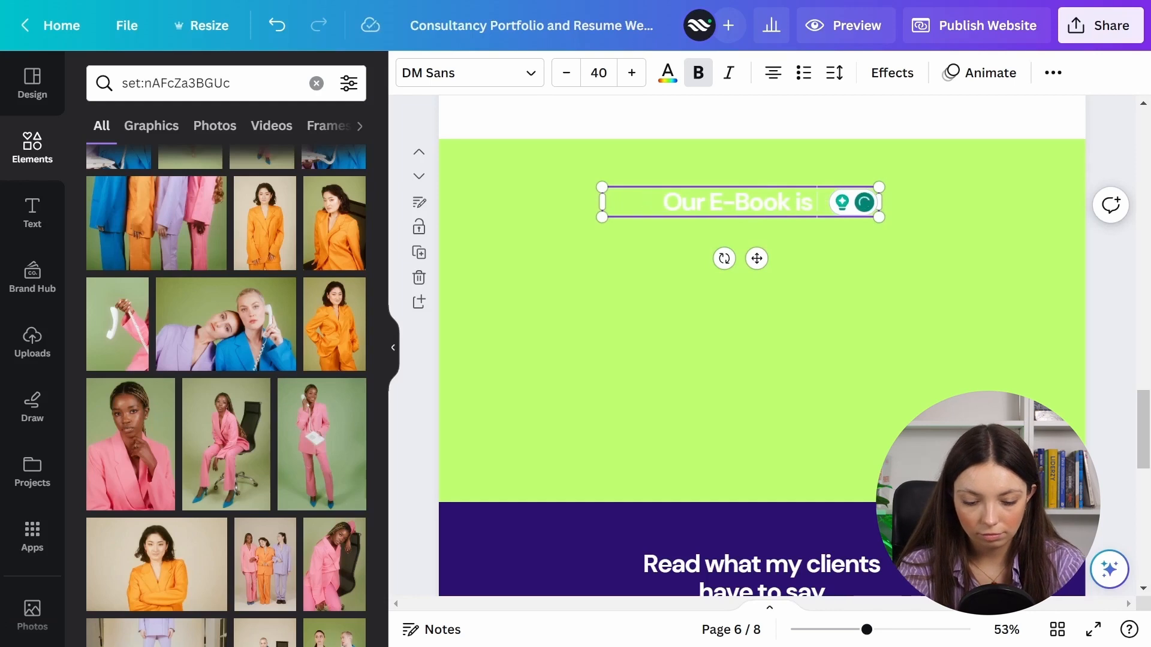
pyautogui.write('here')
# Colour the whole "Our E-Book is here" heading dark navy #0e1d40.
pyautogui.hotkey('ctrl', 'a')
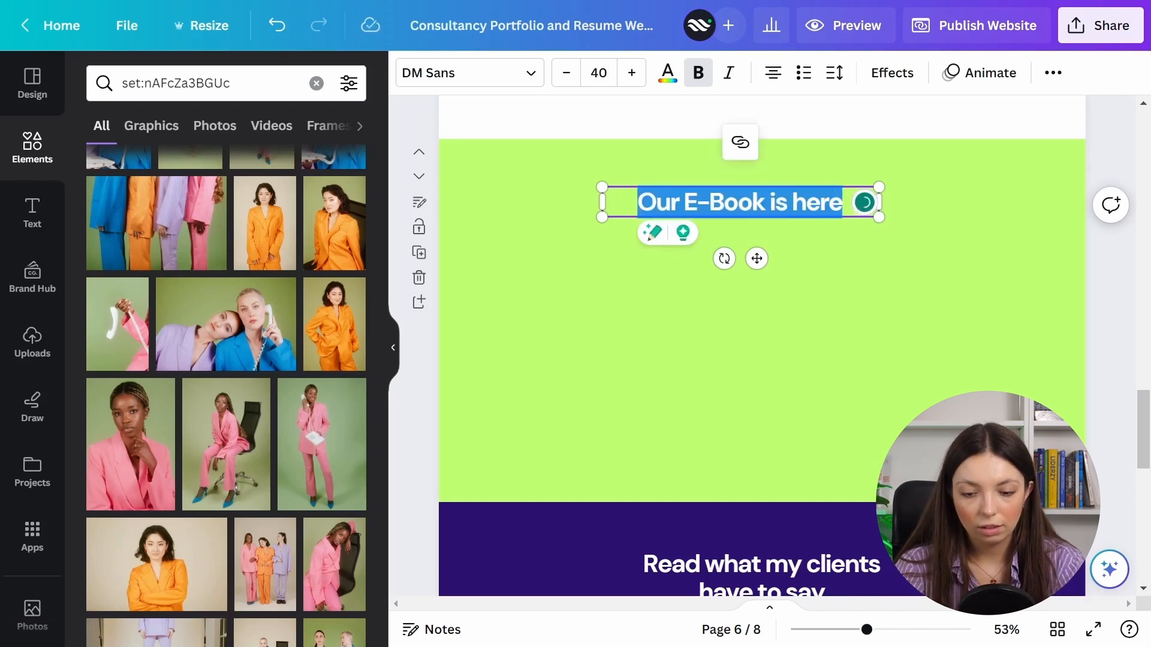
pyautogui.click(667, 73)
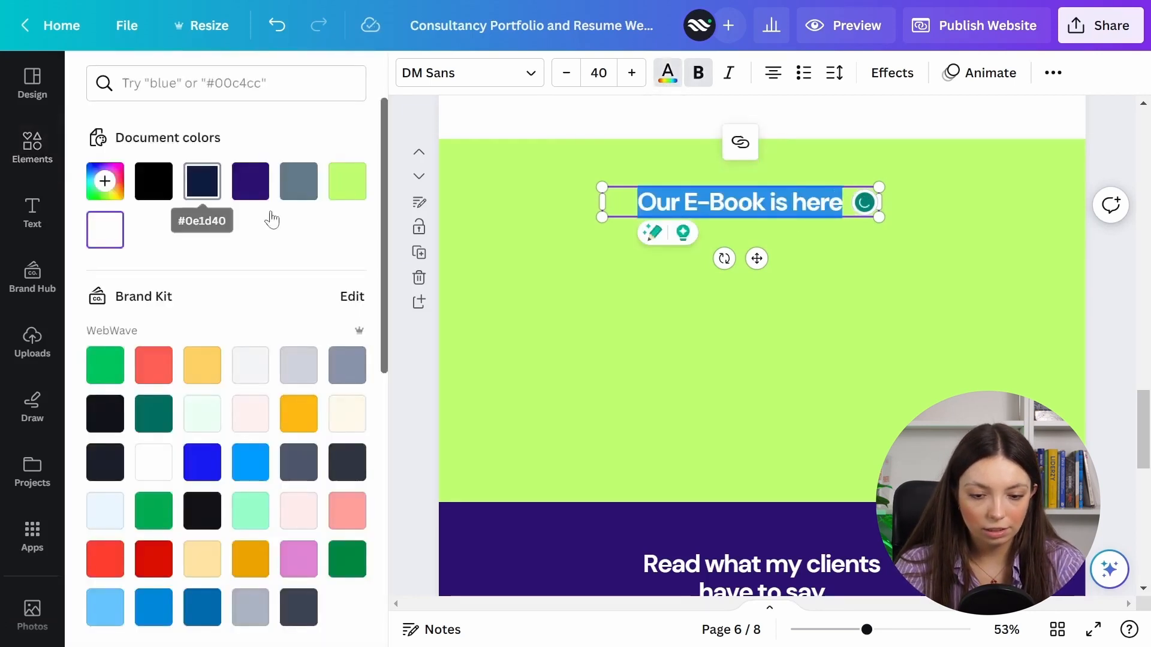
pyautogui.click(202, 181)
pyautogui.click(1110, 311)
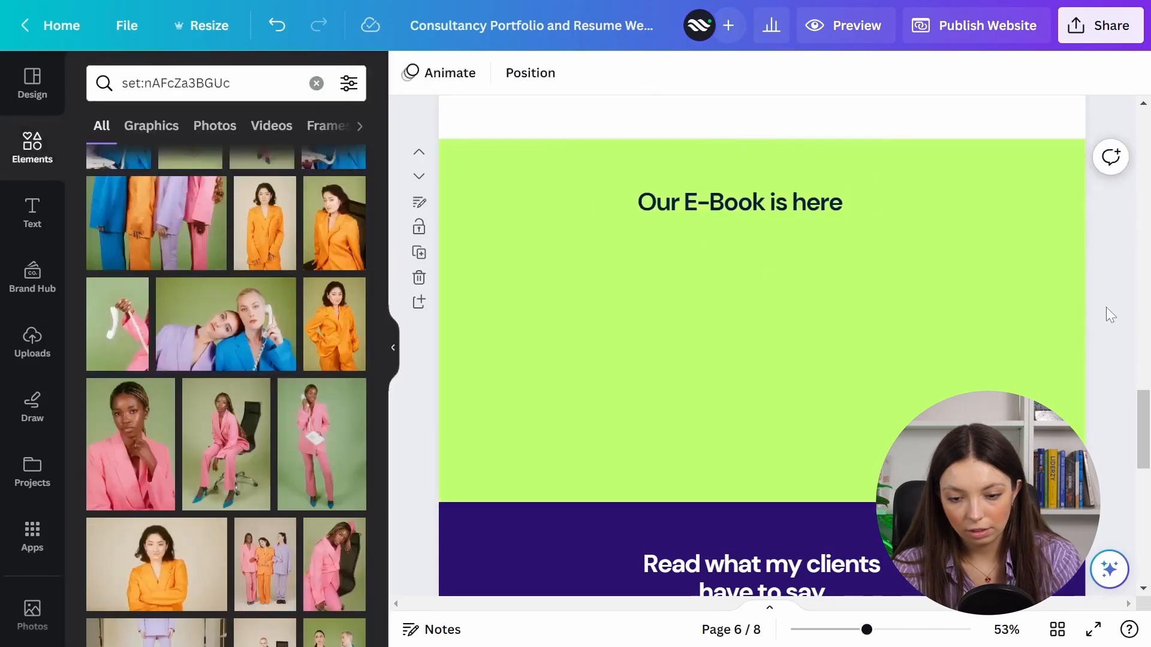
# Search the photos for "book mockup" and place the photo of stacked beige books in the lime green e-book section.
pyautogui.scroll(3, 1106, 307)
pyautogui.scroll(-3, 1038, 329)
pyautogui.moveTo(244, 85); pyautogui.dragTo(11, 88)
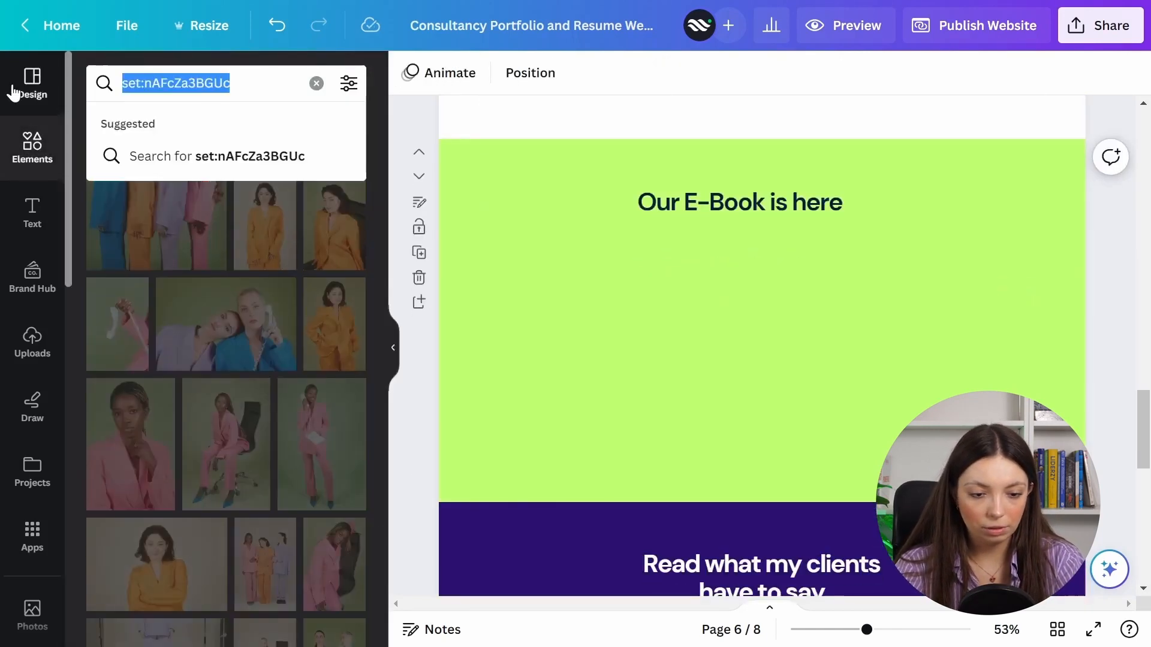
pyautogui.write('book mockup')
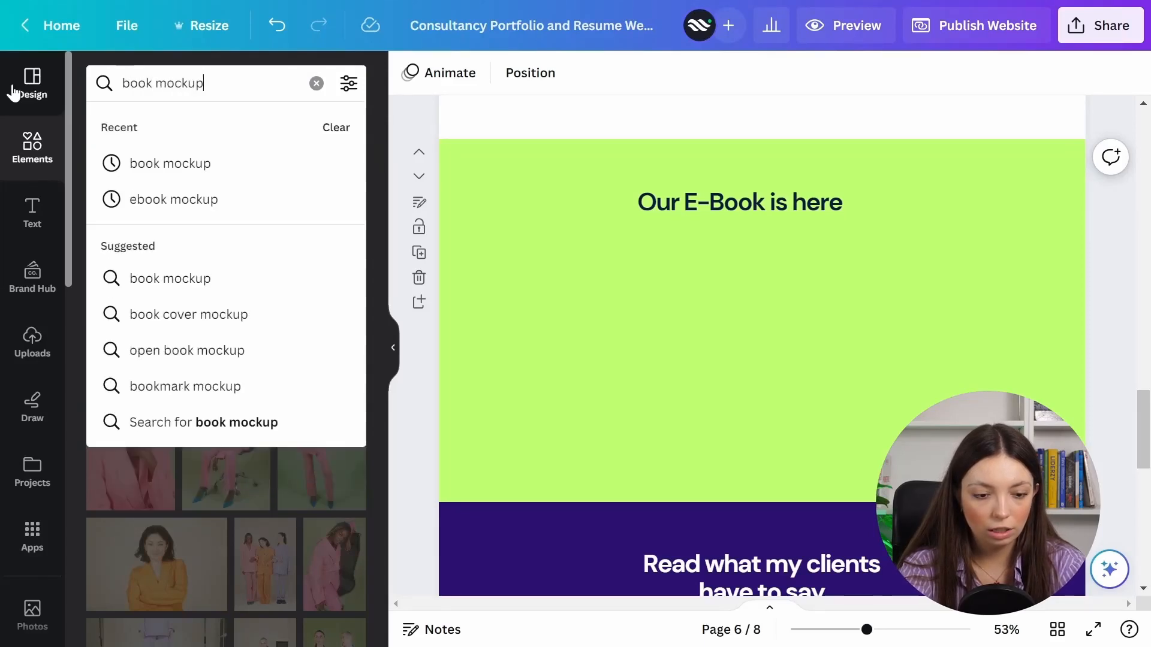
pyautogui.press('Return')
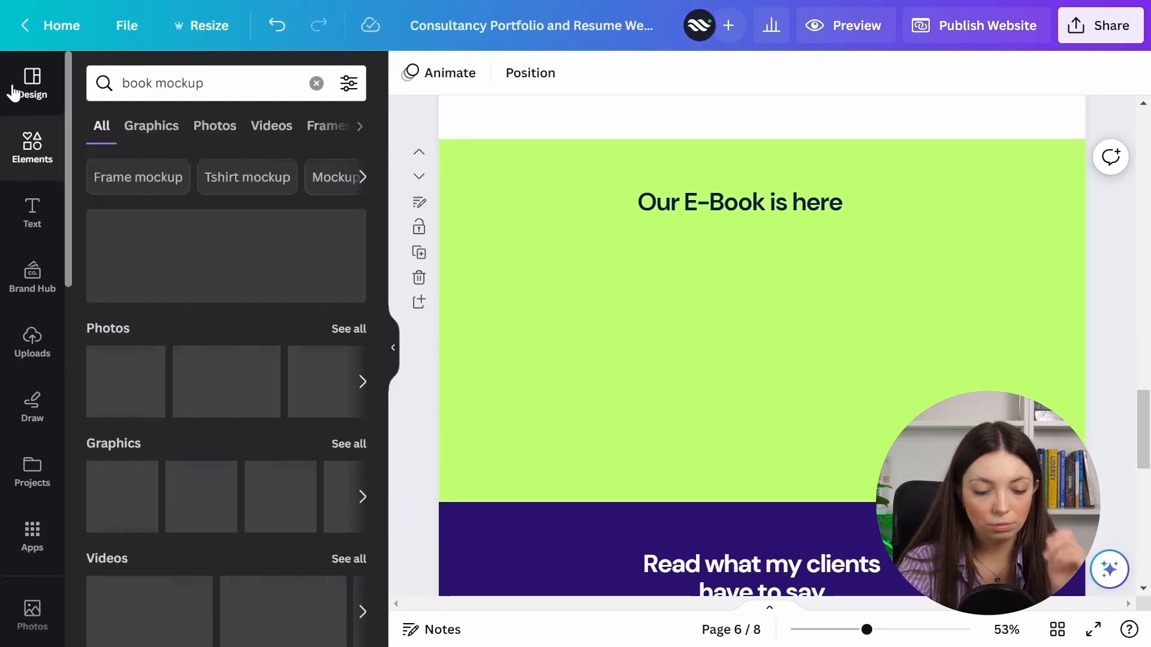
pyautogui.click(231, 126)
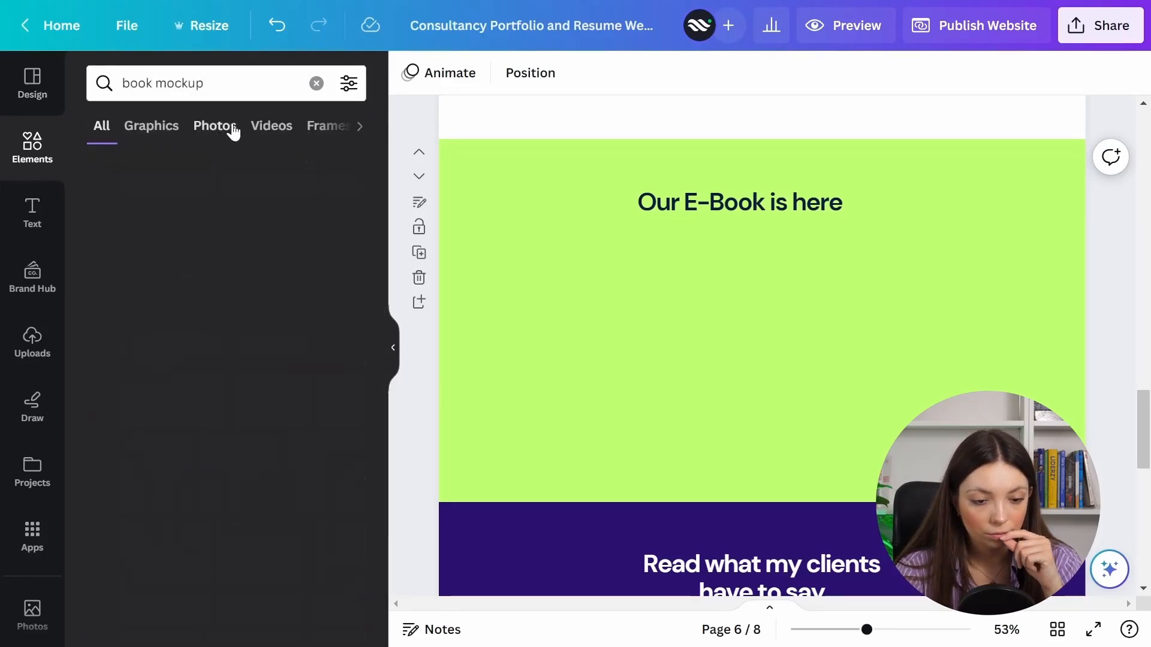
pyautogui.scroll(-5, 239, 358)
pyautogui.scroll(-10, 241, 359)
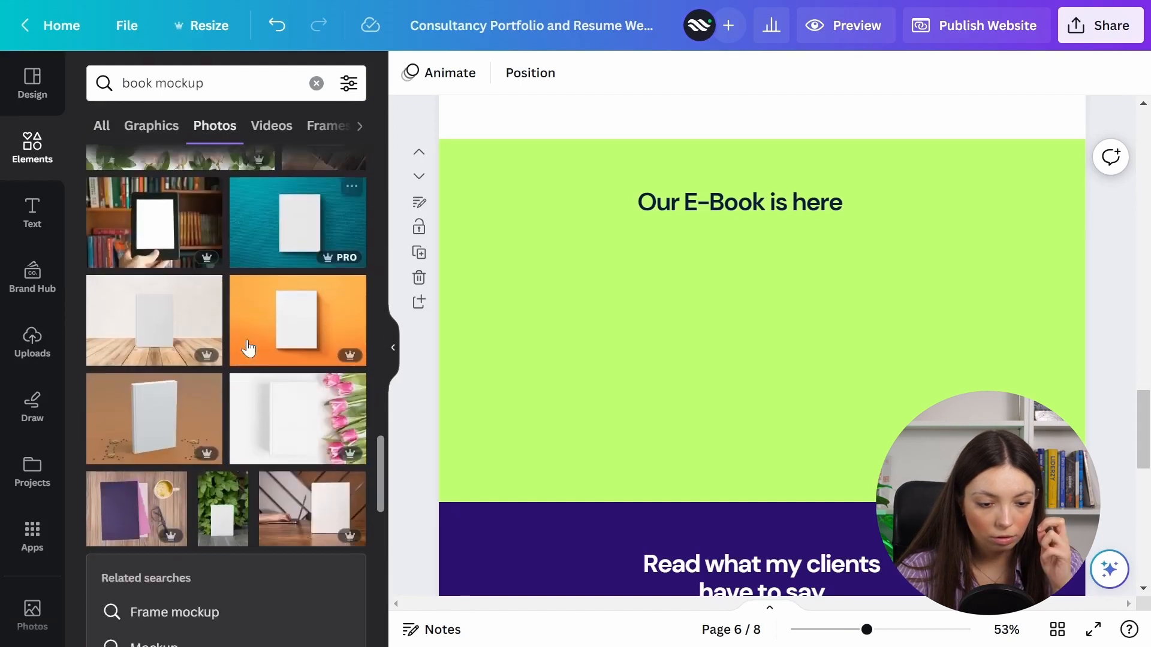
pyautogui.click(284, 334)
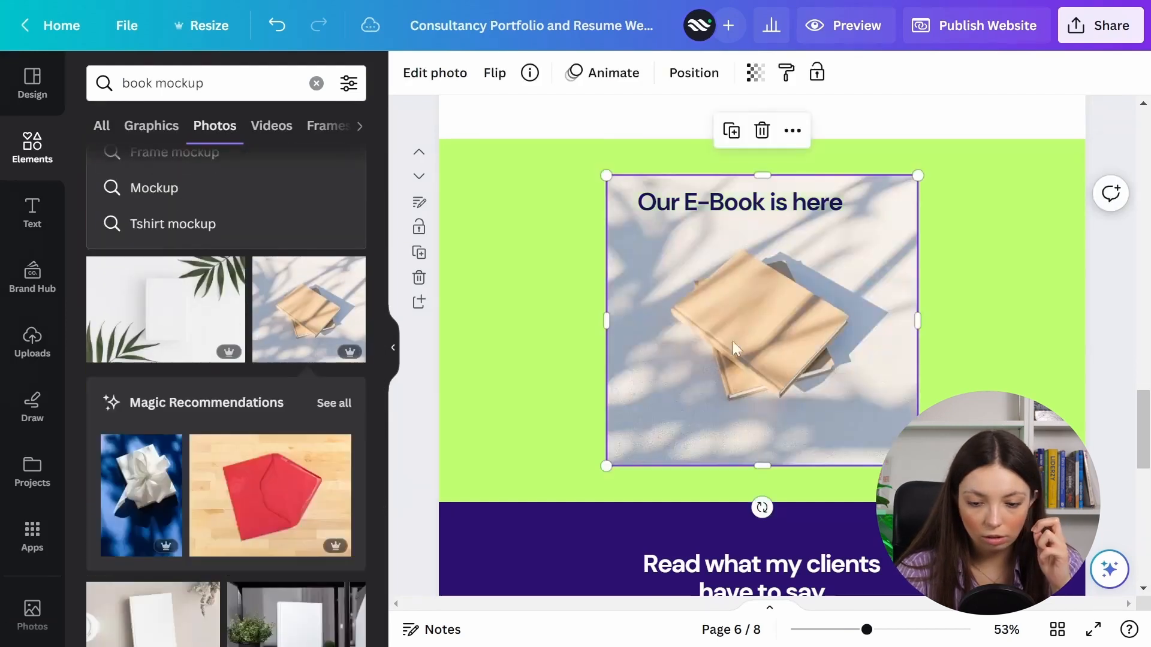
pyautogui.moveTo(733, 340); pyautogui.dragTo(838, 353)
# Copy the rounded photo frame from the "Let's drive your business to success." section into the e-book section and fill it with the book photo.
pyautogui.scroll(-3, 845, 361)
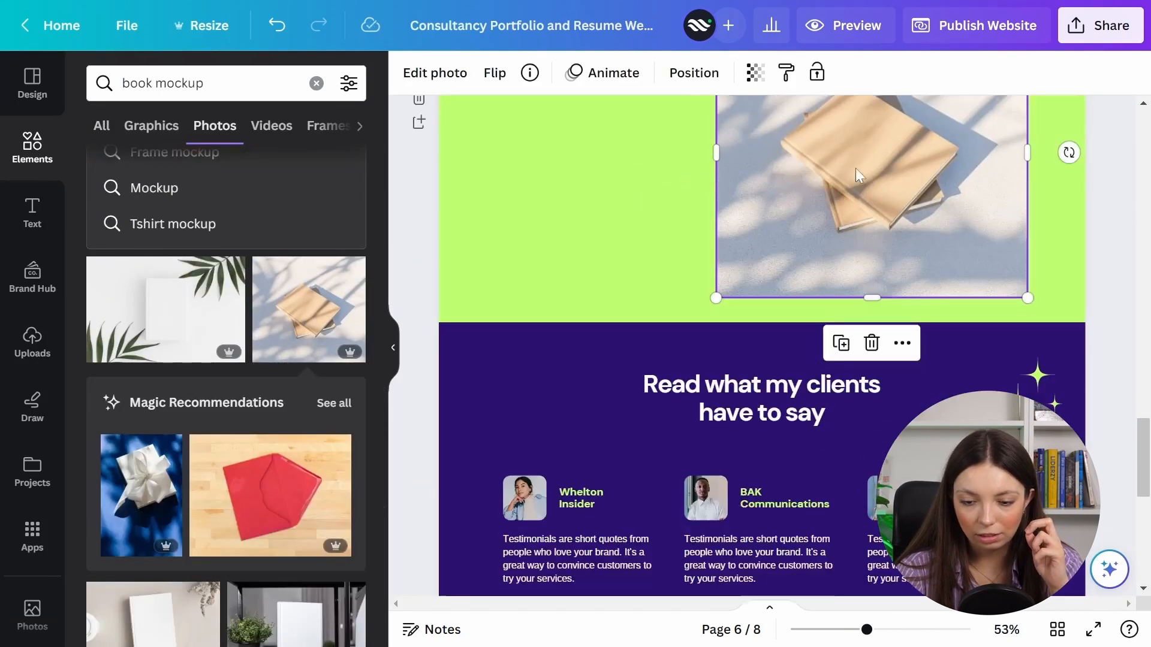
pyautogui.scroll(-3, 659, 325)
pyautogui.scroll(7, 621, 342)
pyautogui.scroll(-2, 540, 326)
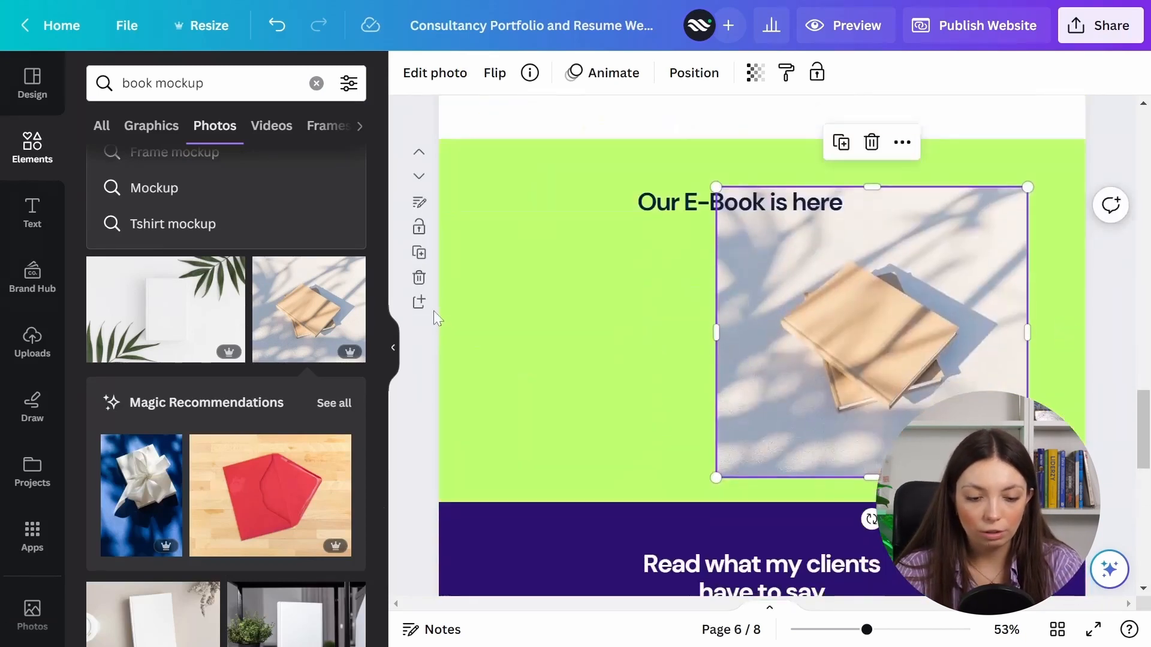
pyautogui.scroll(-8, 420, 389)
pyautogui.click(550, 337)
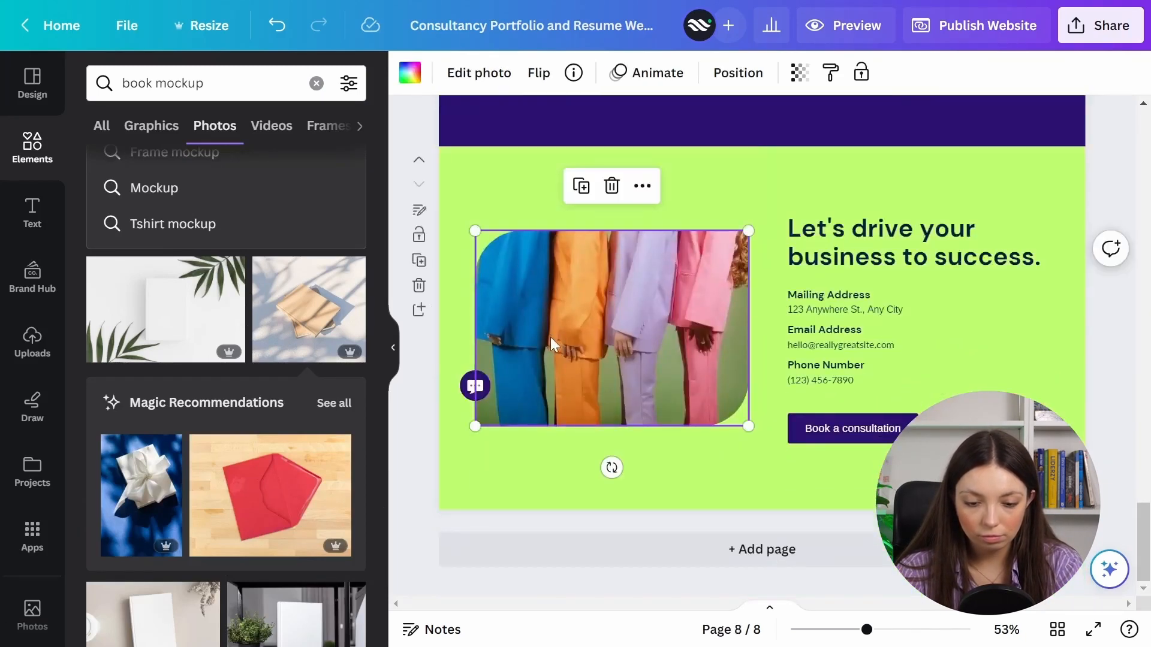
pyautogui.moveTo(592, 344)
pyautogui.mouseDown()
pyautogui.moveTo(660, 341)
pyautogui.moveTo(642, 344)
pyautogui.moveTo(618, 307)
pyautogui.moveTo(609, 347)
pyautogui.mouseUp()
pyautogui.scroll(5, 642, 344)
pyautogui.moveTo(904, 338); pyautogui.dragTo(644, 341)
pyautogui.click(520, 413)
# Resize the framed book photo and position it in the left half of the e-book section, below the heading.
pyautogui.moveTo(498, 435); pyautogui.dragTo(456, 466)
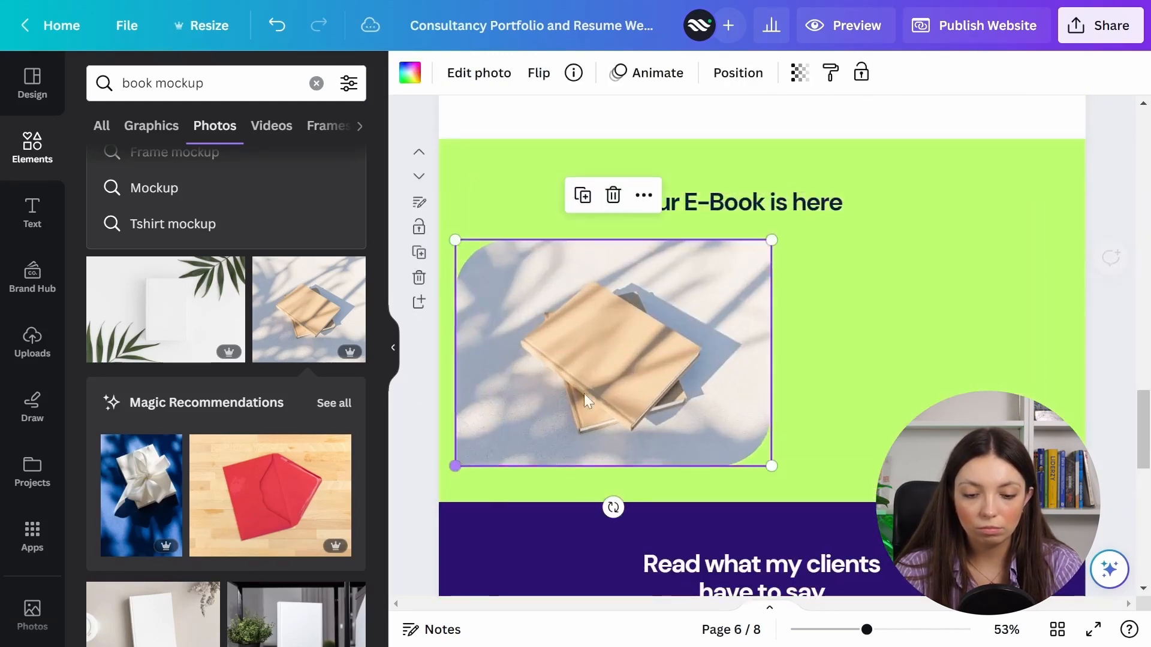
pyautogui.moveTo(617, 363); pyautogui.dragTo(638, 362)
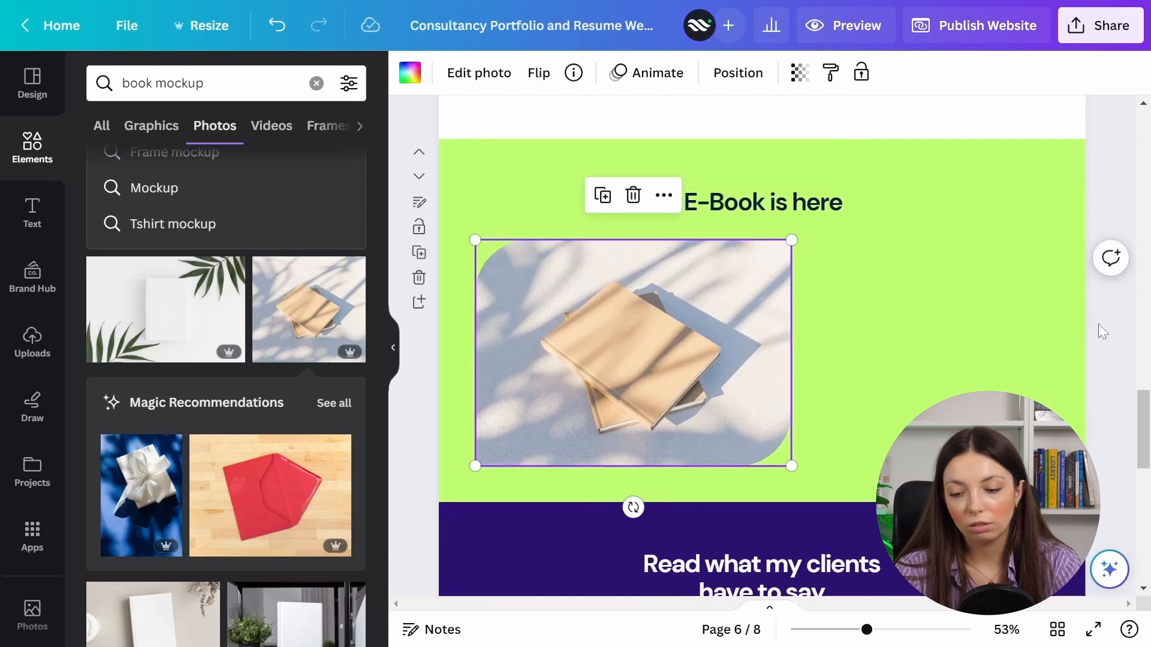
pyautogui.click(1094, 332)
pyautogui.scroll(-1, 1094, 333)
pyautogui.scroll(1, 1094, 332)
pyautogui.click(624, 354)
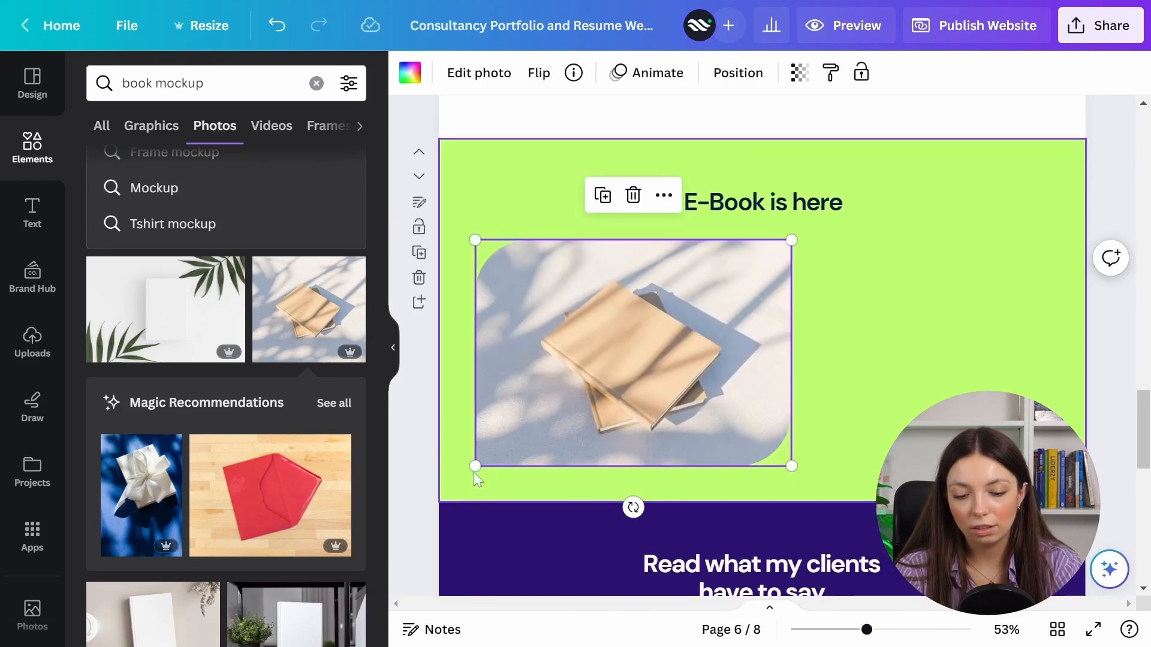
pyautogui.moveTo(475, 466); pyautogui.dragTo(514, 438)
pyautogui.moveTo(629, 360); pyautogui.dragTo(612, 356)
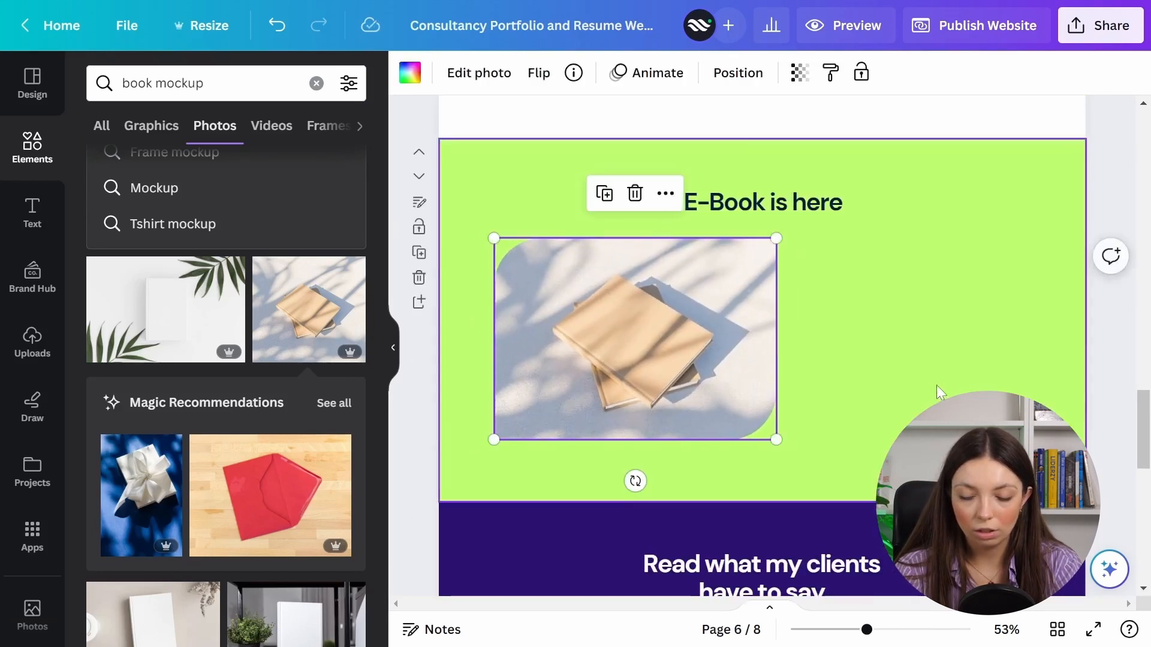
# Copy the sparkle graphic from the testimonials section onto the book photo's lower-left corner and recolour it to the document's dark purple.
pyautogui.scroll(-3, 995, 410)
pyautogui.click(1014, 409)
pyautogui.moveTo(1013, 409); pyautogui.dragTo(480, 255)
pyautogui.click(411, 75)
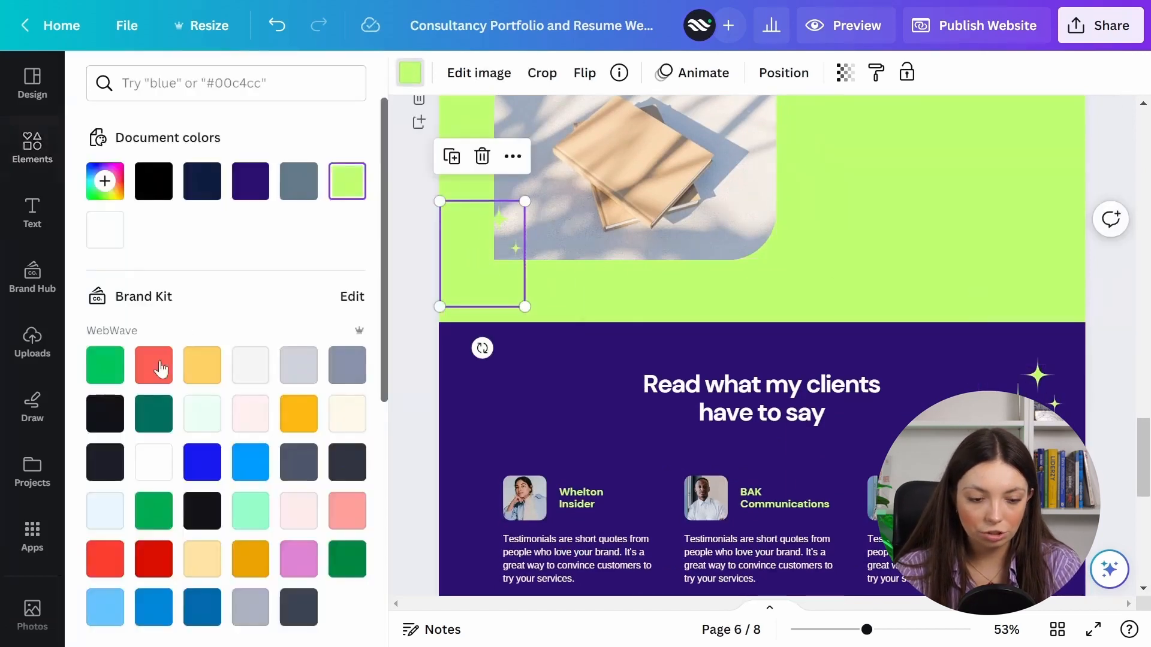
pyautogui.click(249, 181)
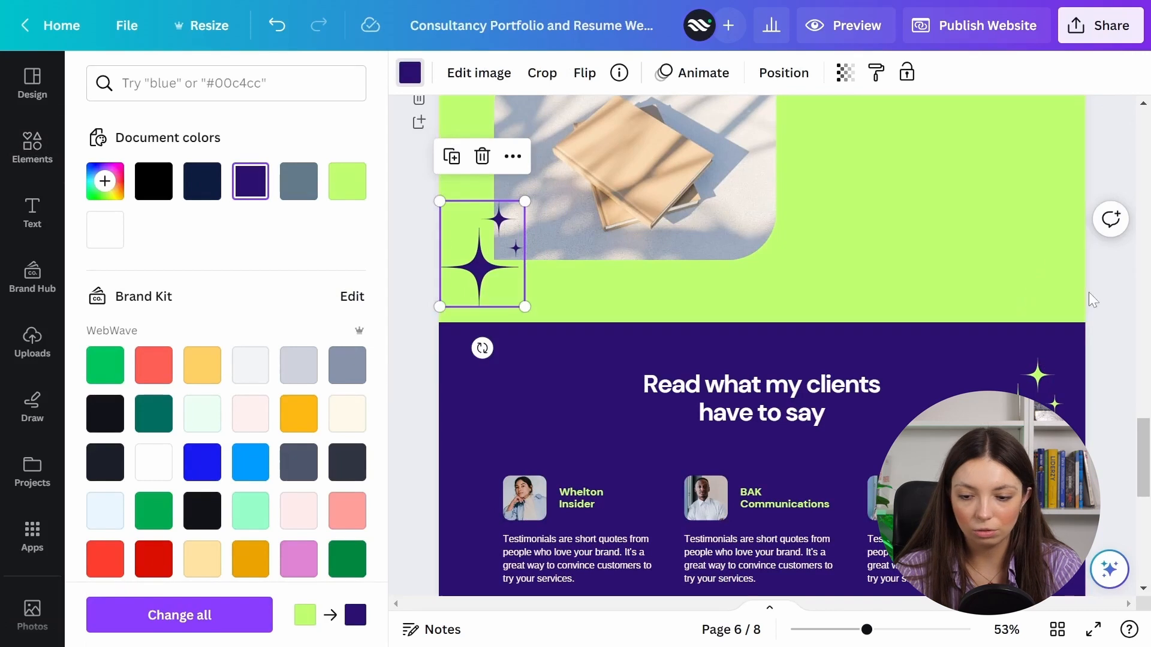
pyautogui.scroll(3, 1089, 336)
pyautogui.scroll(-10, 1096, 342)
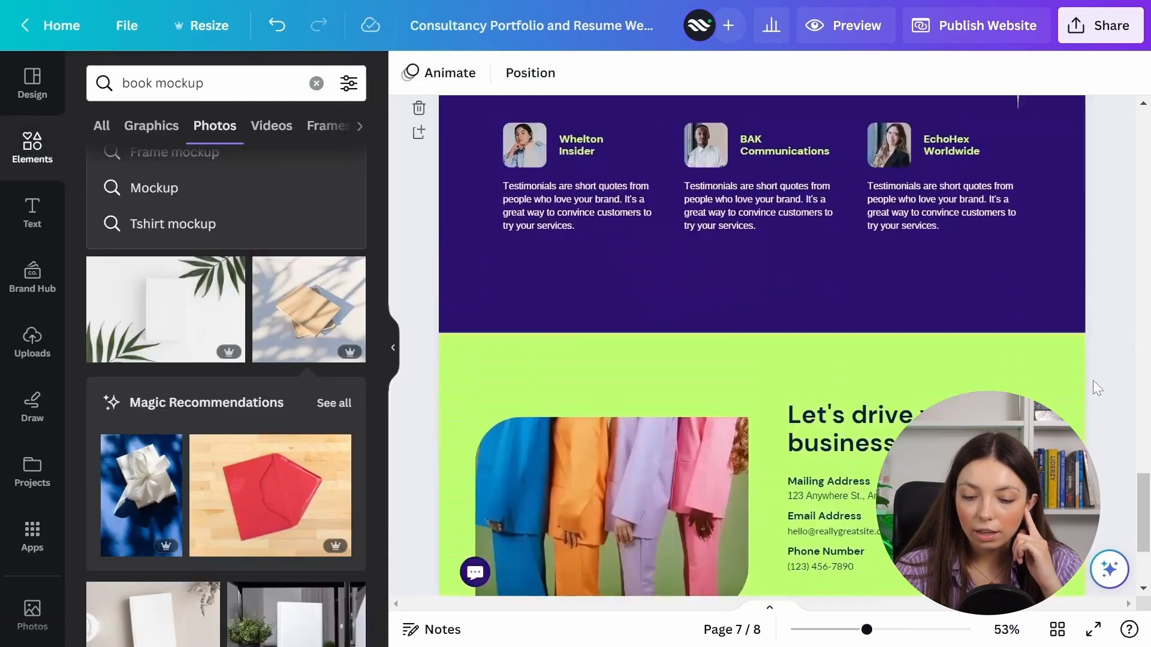
# Copy the "Let's drive your business to success." text group with its contact details to the right of the book photo.
pyautogui.moveTo(1001, 187); pyautogui.dragTo(840, 339)
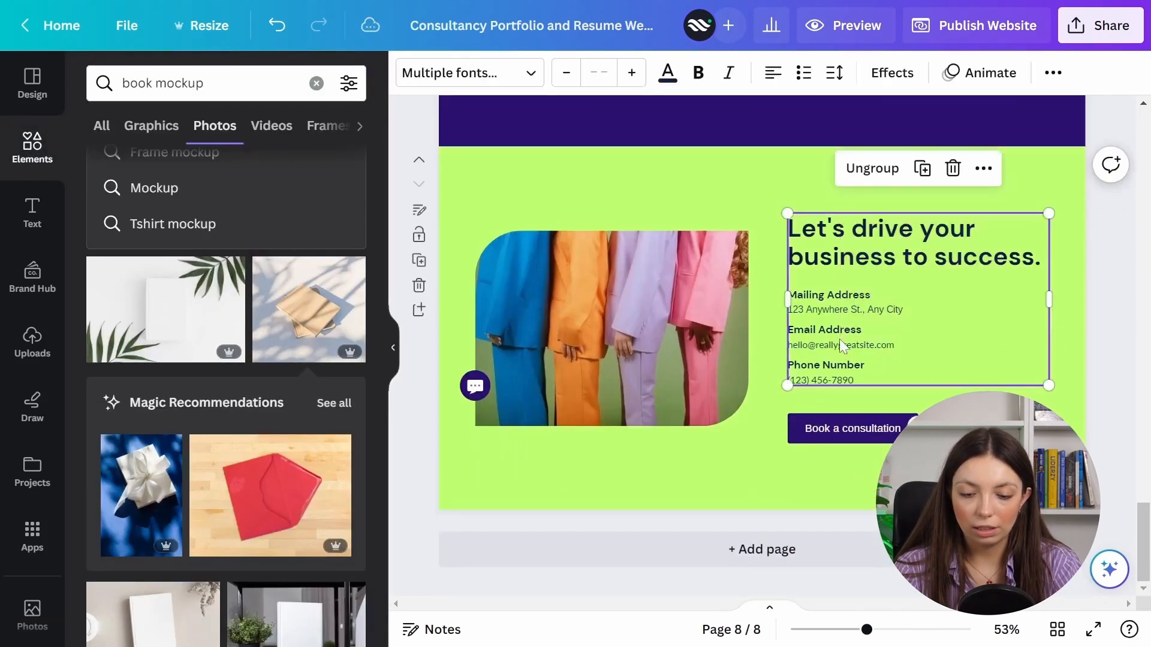
pyautogui.hotkey('ctrl', 'd')
pyautogui.moveTo(950, 381); pyautogui.dragTo(949, 440)
pyautogui.scroll(12, 1041, 198)
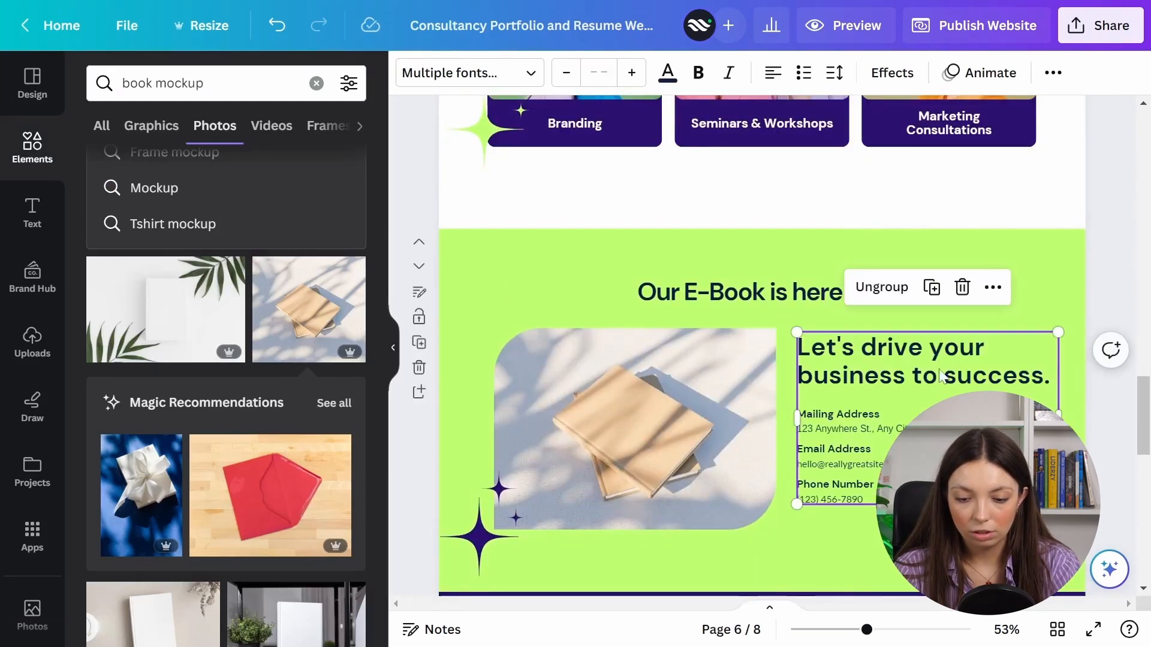
# Change the copied heading to "How to build a modern brand?" and delete the contact detail lines beneath it.
pyautogui.doubleClick(940, 371)
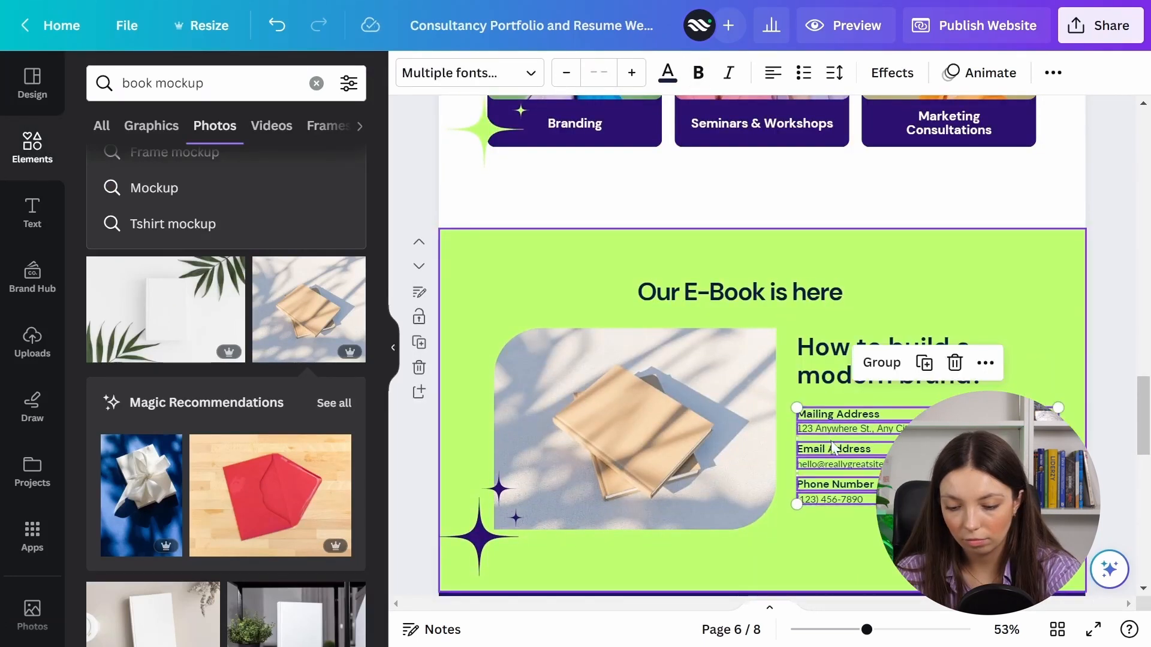
pyautogui.press('Delete')
pyautogui.scroll(5, 864, 423)
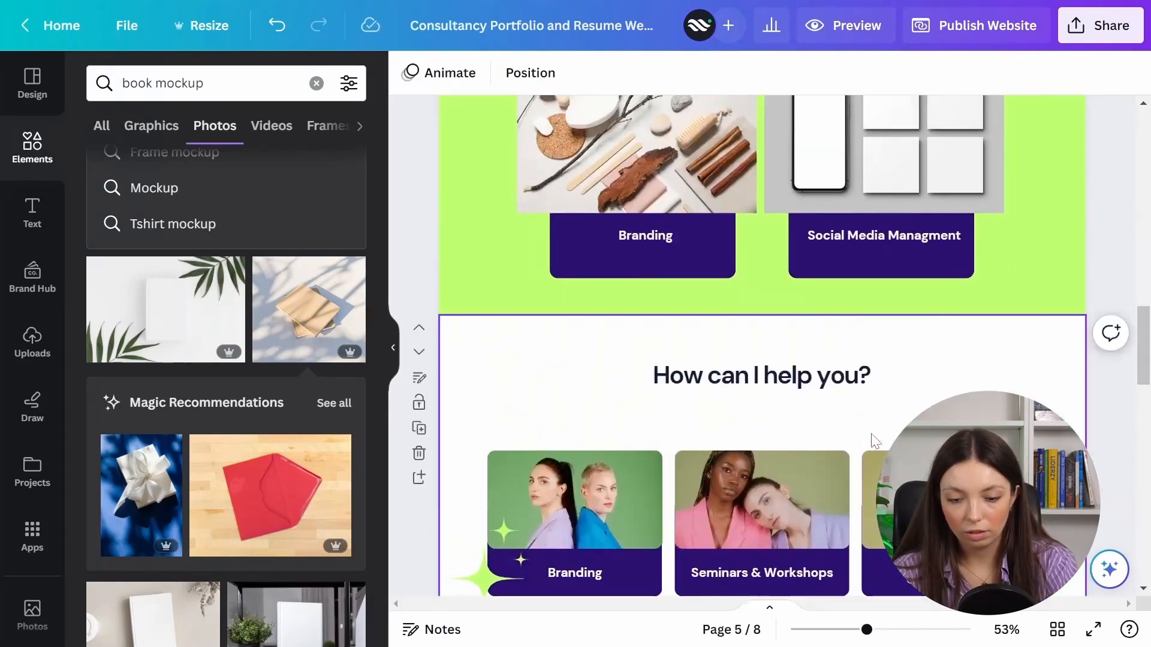
pyautogui.scroll(-5, 866, 423)
pyautogui.click(959, 366)
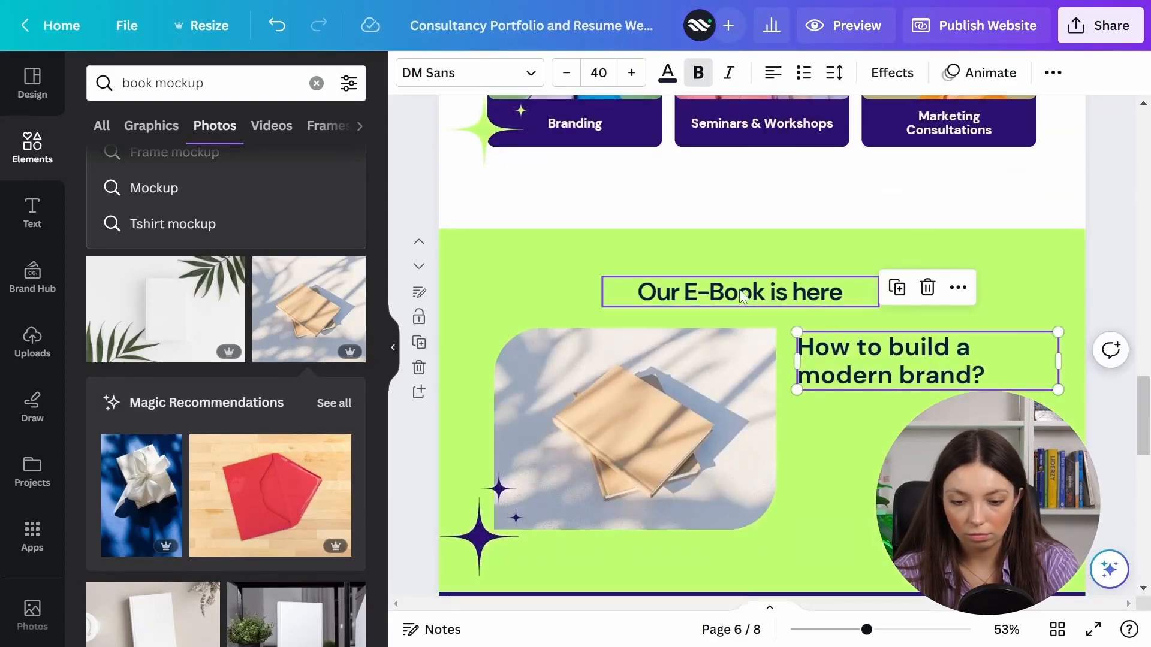
# Delete the "Our E-Book is here" heading from the e-book section.
pyautogui.click(845, 293)
pyautogui.click(842, 293)
pyautogui.click(908, 364)
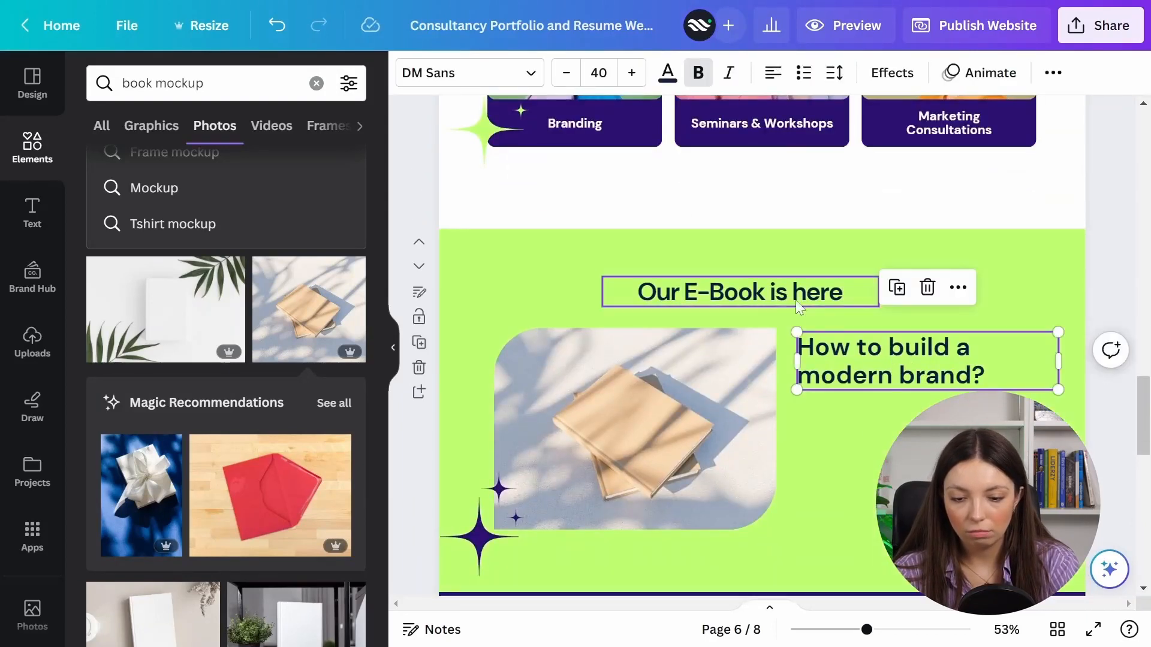
pyautogui.click(750, 297)
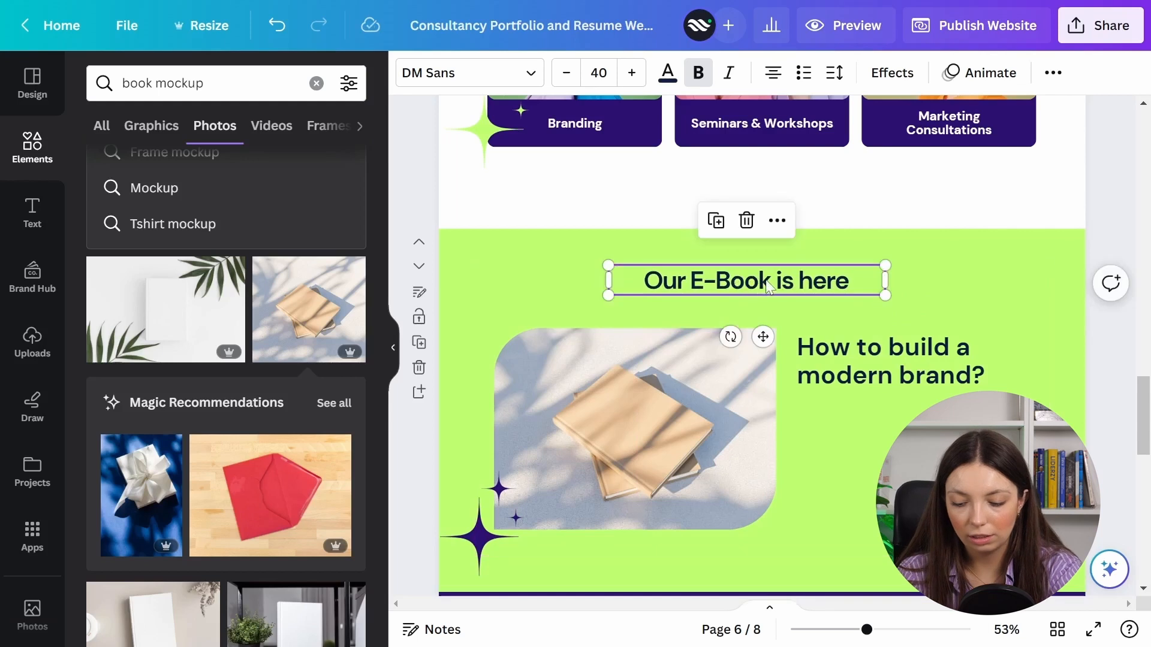
pyautogui.press('Delete')
# Rewrite the heading as "How to build a modern brand" and put "An e-book from Your Marketing Team" in small text below it.
pyautogui.doubleClick(836, 376)
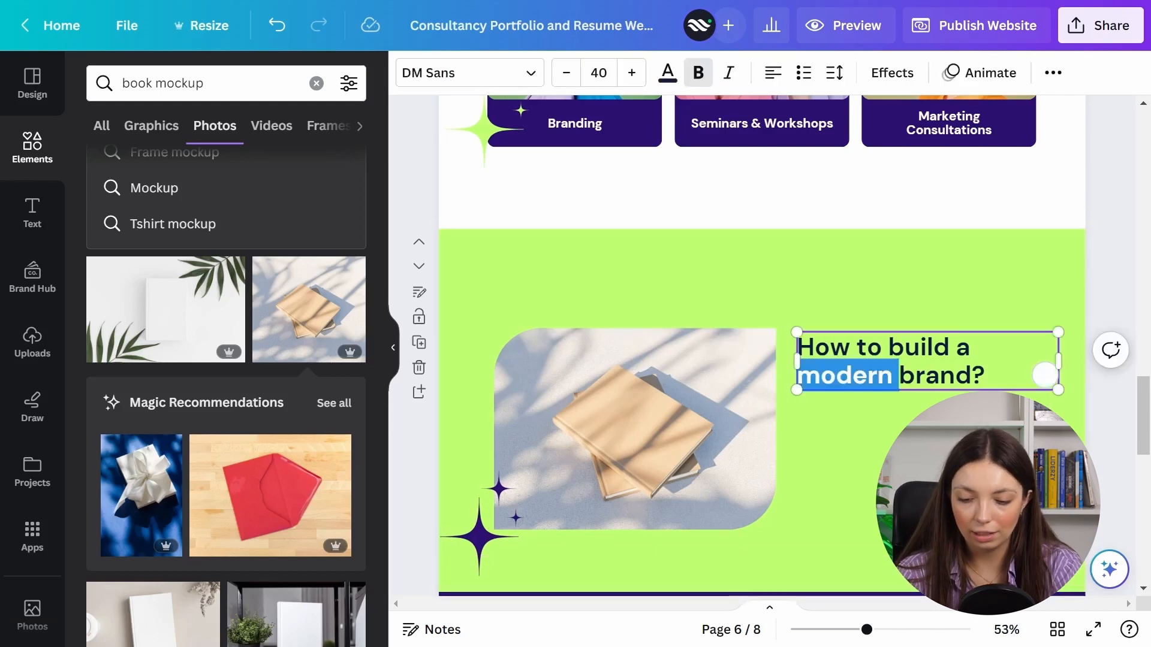
pyautogui.hotkey('ctrl', 'a')
pyautogui.write('Ho')
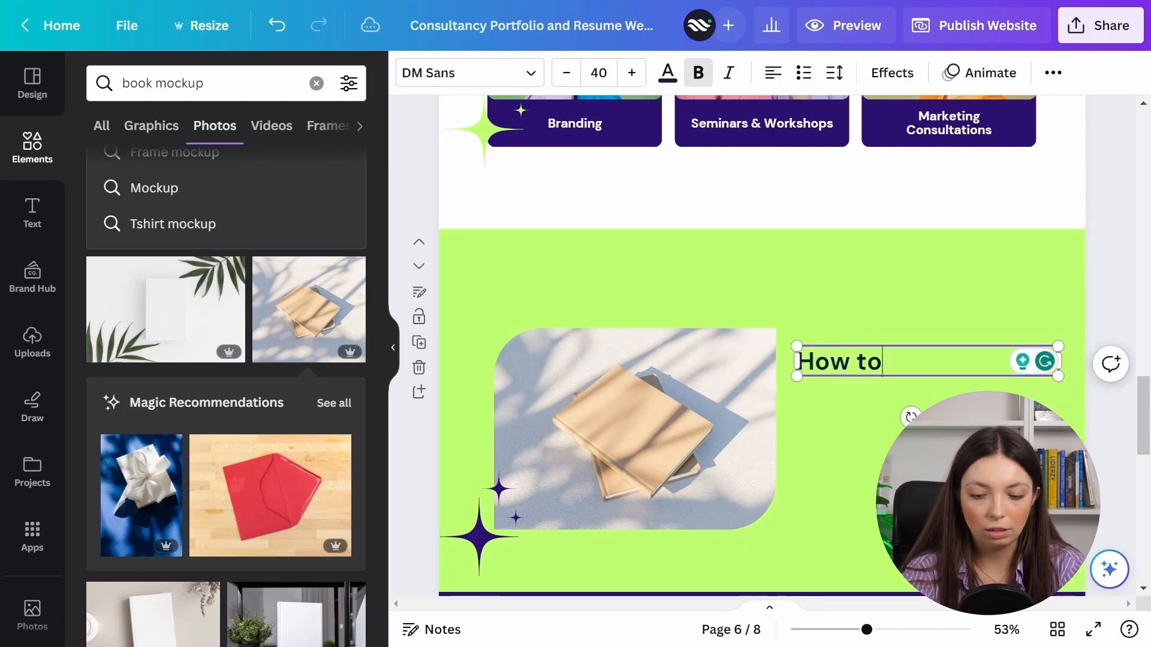
pyautogui.write('w to build a modern ')
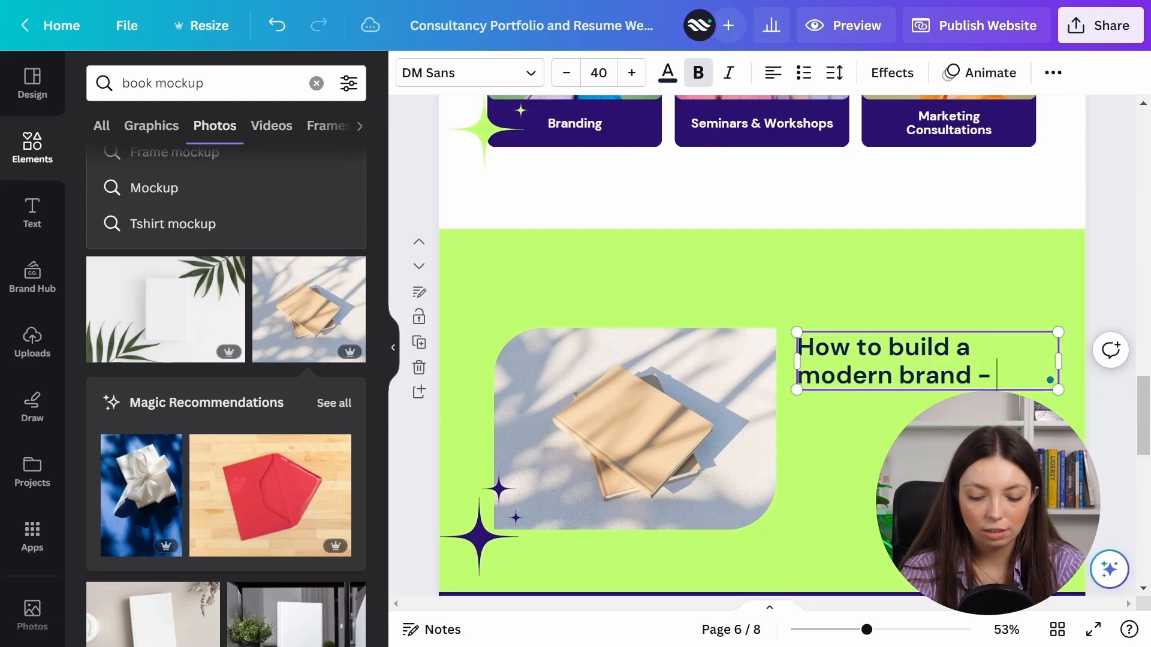
pyautogui.write('brand - an e-book fro')
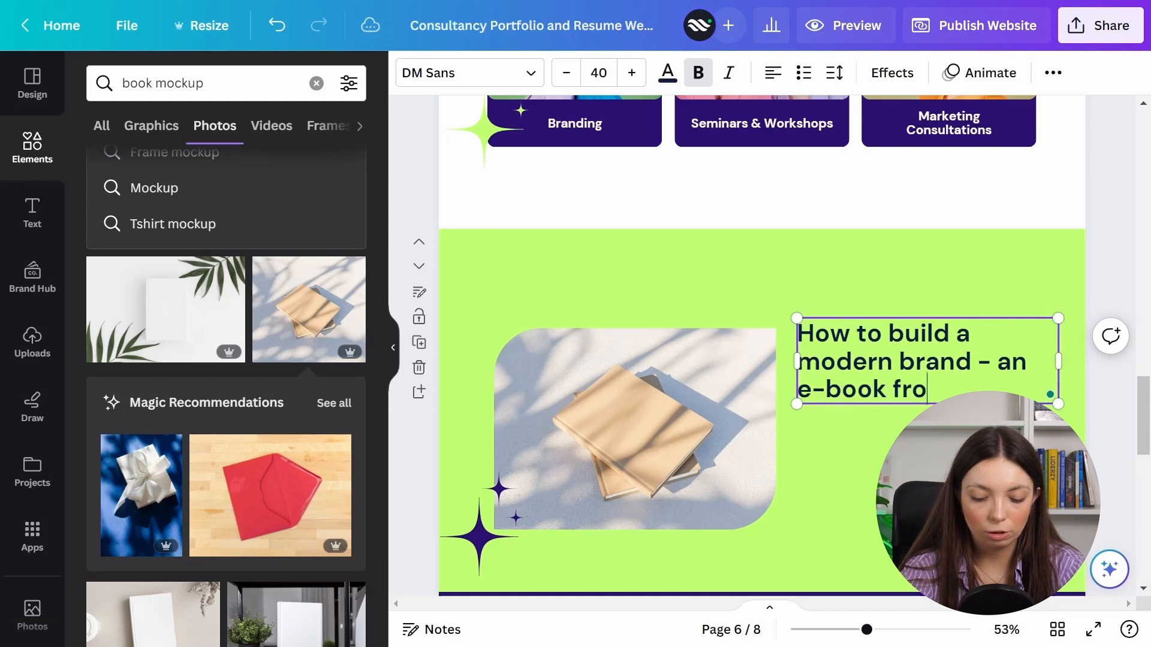
pyautogui.write('m Your Ma')
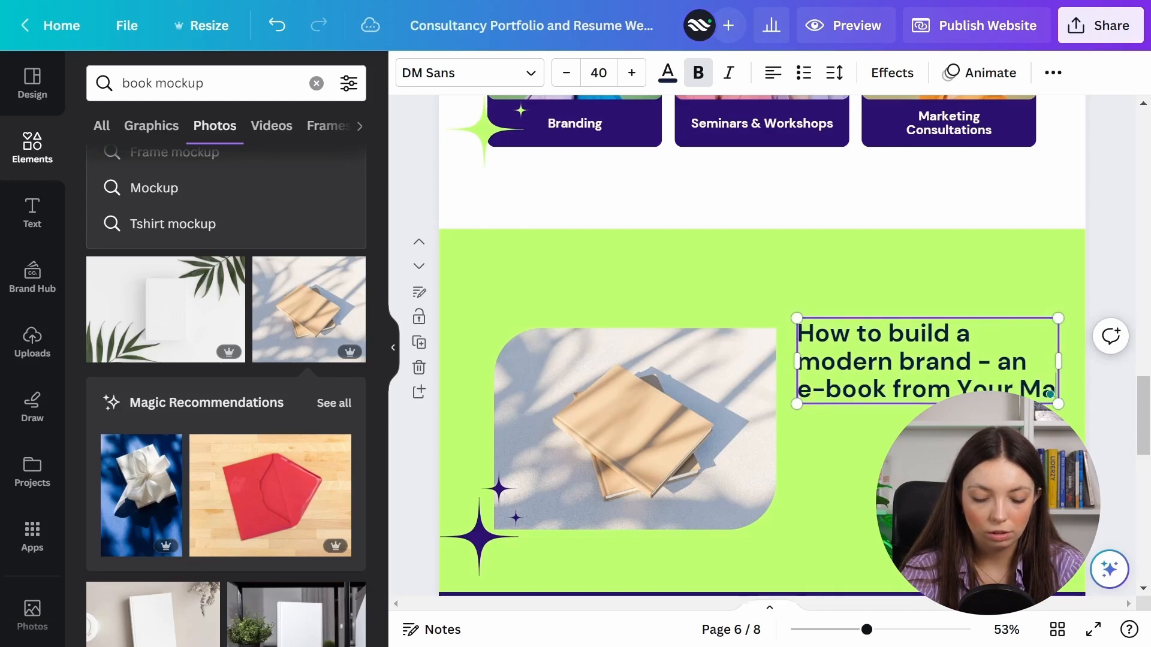
pyautogui.write('rketing T')
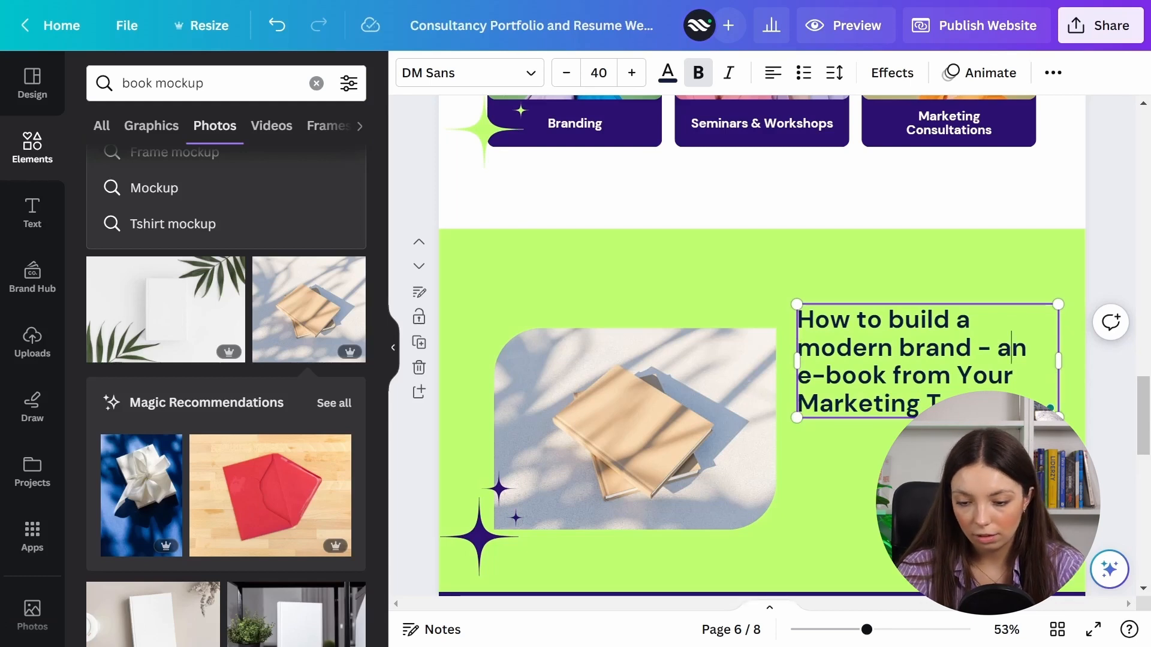
pyautogui.press('BackSpace')
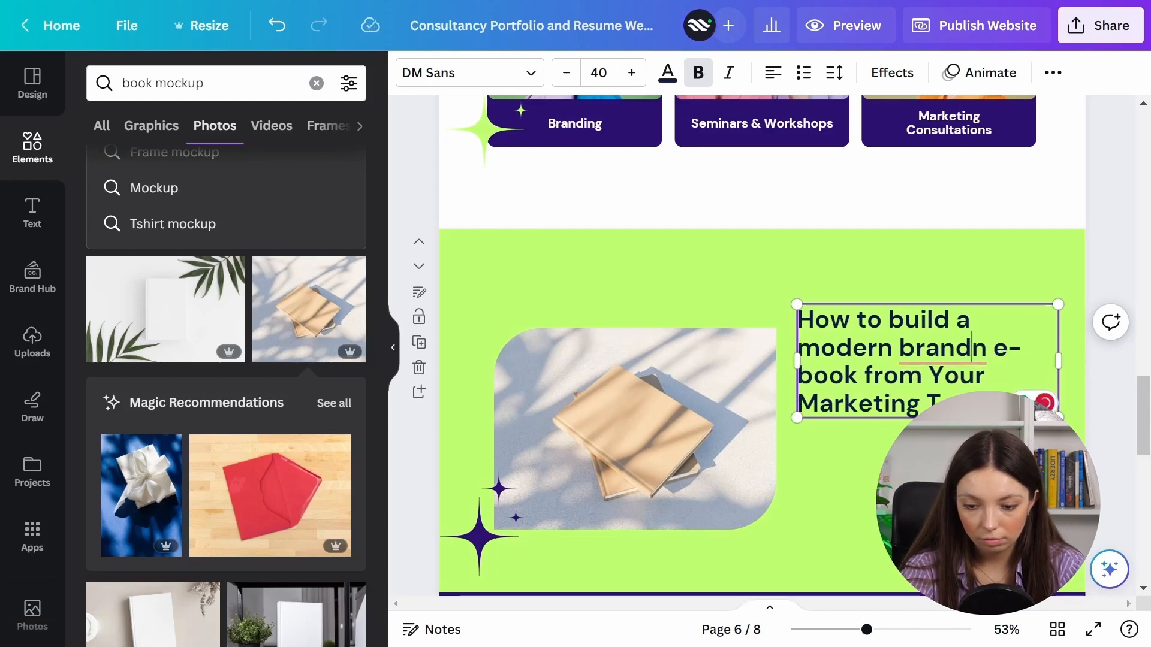
pyautogui.press('Return')
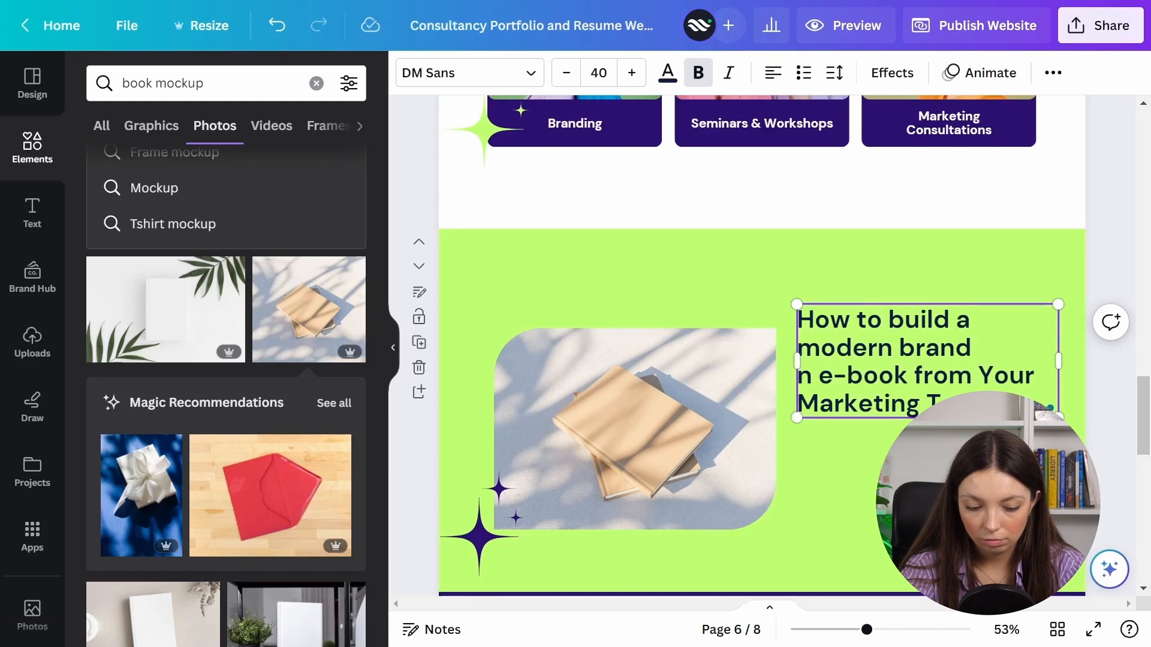
pyautogui.write('A')
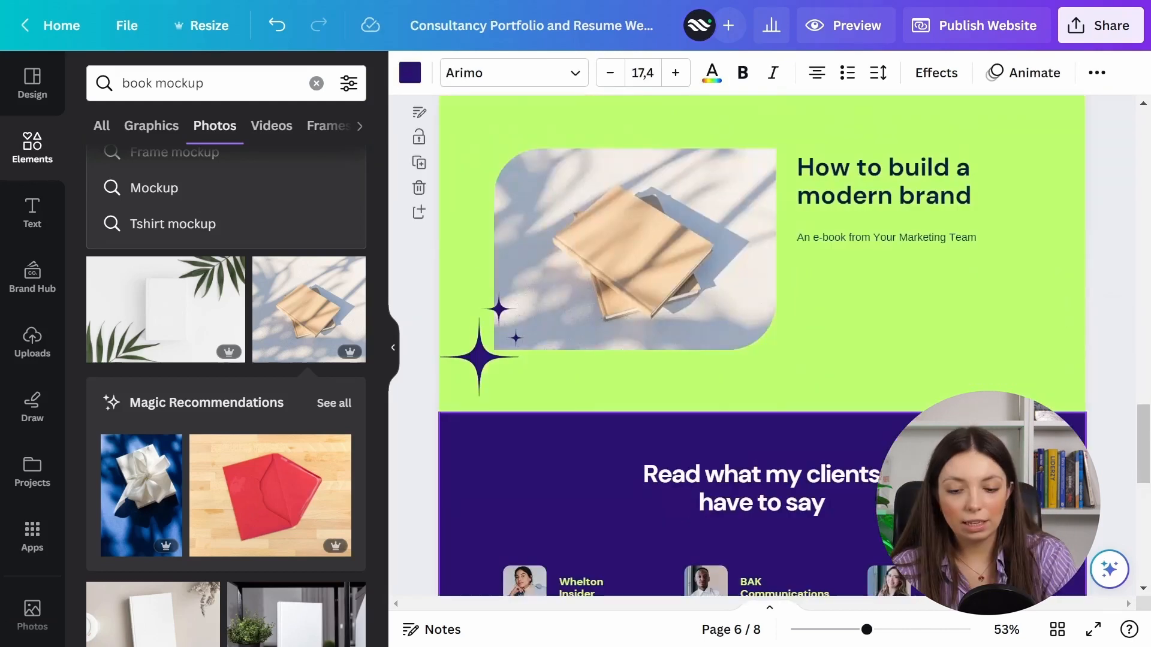
# Paste a copy of the "Book a consultation" button and place it beneath the e-book subtitle, aligned with the heading.
pyautogui.scroll(3, 762, 346)
pyautogui.hotkey('ctrl', 'v')
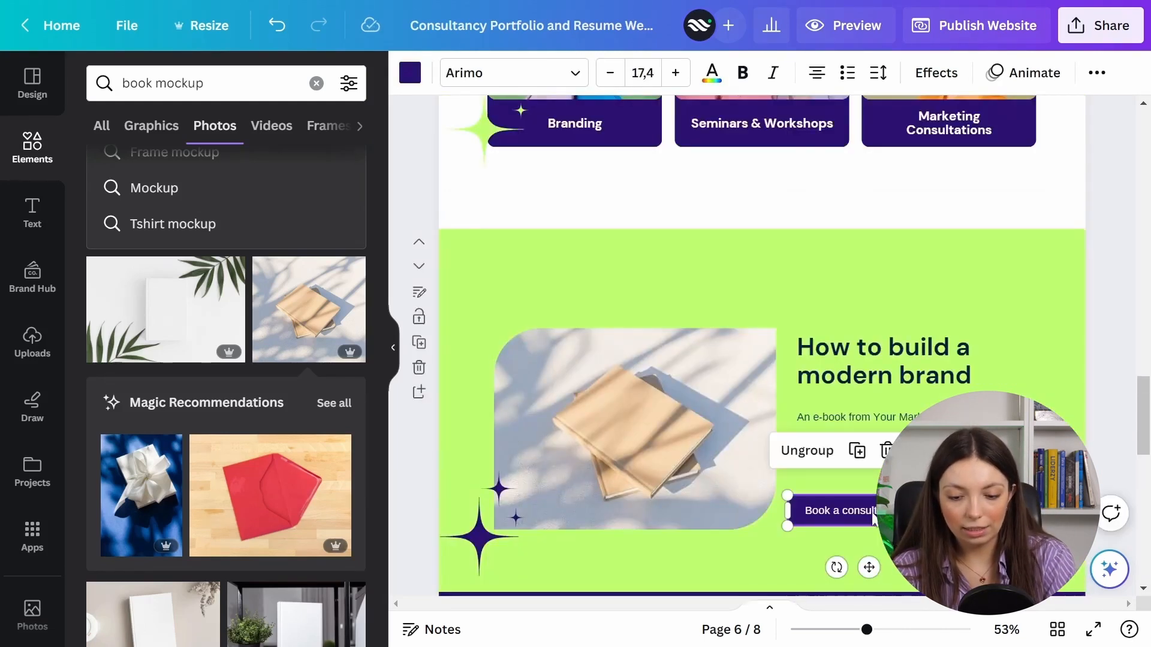
pyautogui.click(1114, 442)
pyautogui.scroll(-2, 1114, 443)
pyautogui.moveTo(876, 343); pyautogui.dragTo(879, 300)
# Change the pasted button's label in the e-book section to "Buy now".
pyautogui.doubleClick(880, 300)
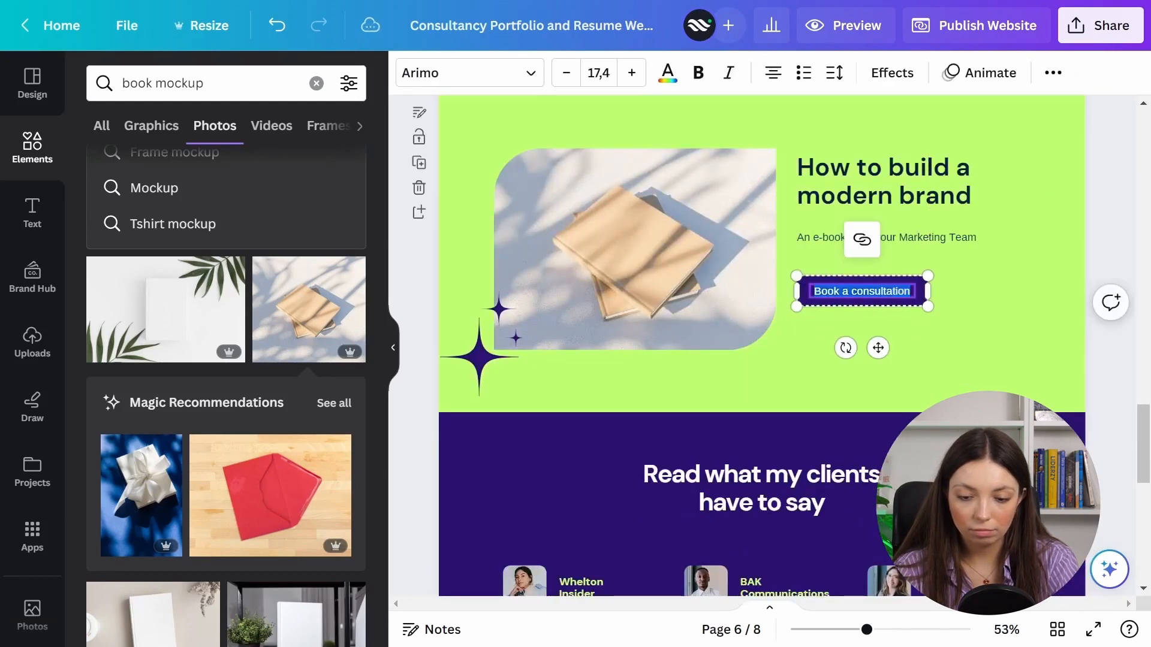
pyautogui.write('Buy')
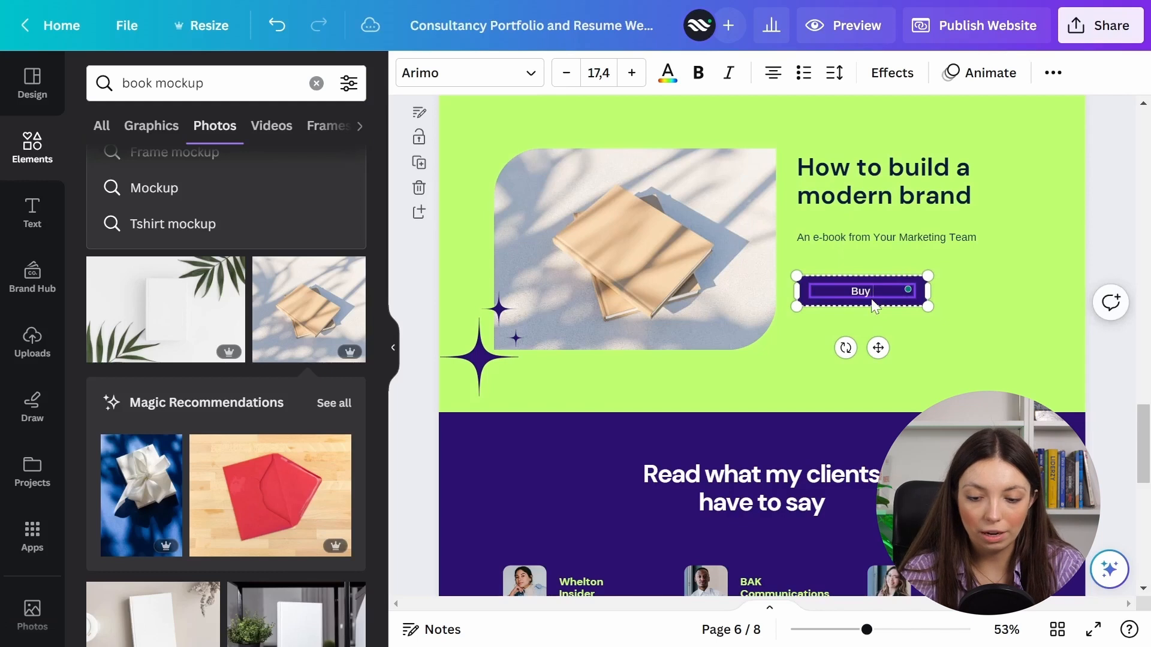
pyautogui.write(' niw')
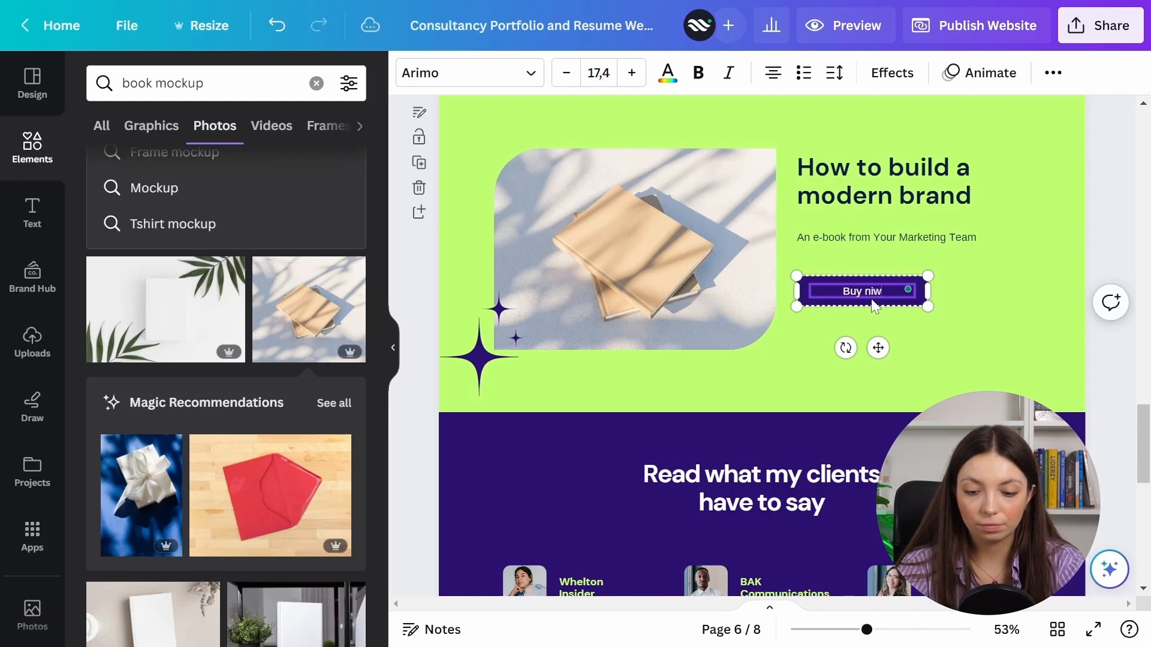
pyautogui.press('BackSpace')
pyautogui.press('BackSpace')
pyautogui.write('ow')
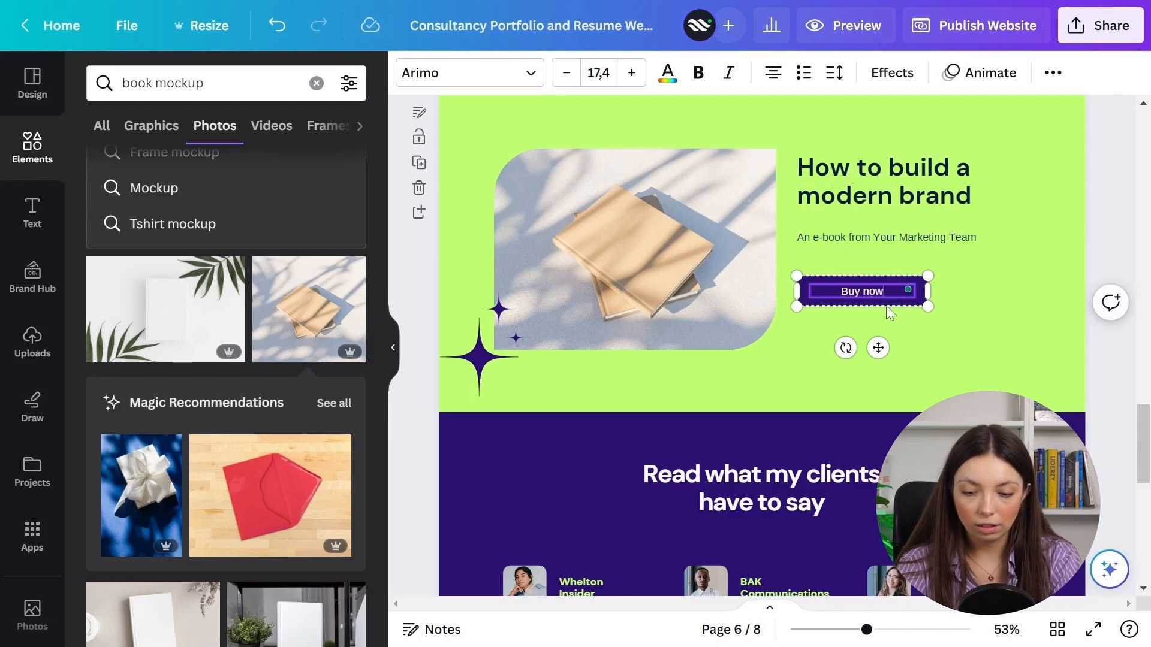
pyautogui.click(890, 315)
# Duplicate the purple sparkle graphic beside the book photo and place the copy in the e-book section's upper-right corner.
pyautogui.scroll(3, 890, 360)
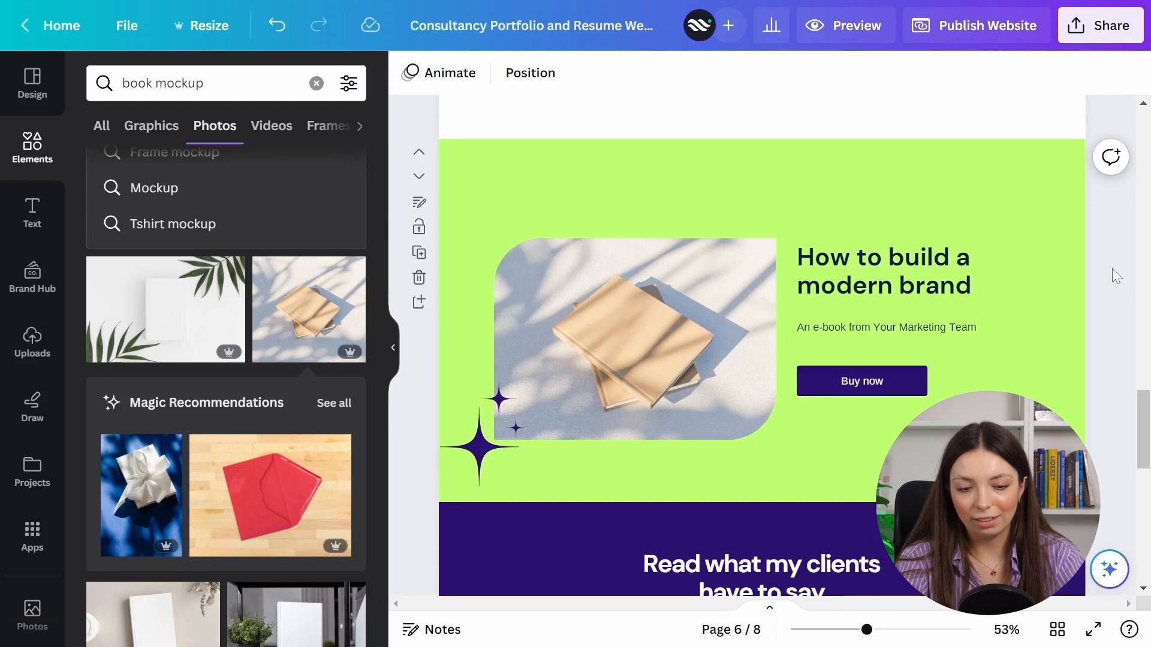
pyautogui.scroll(-10, 1117, 296)
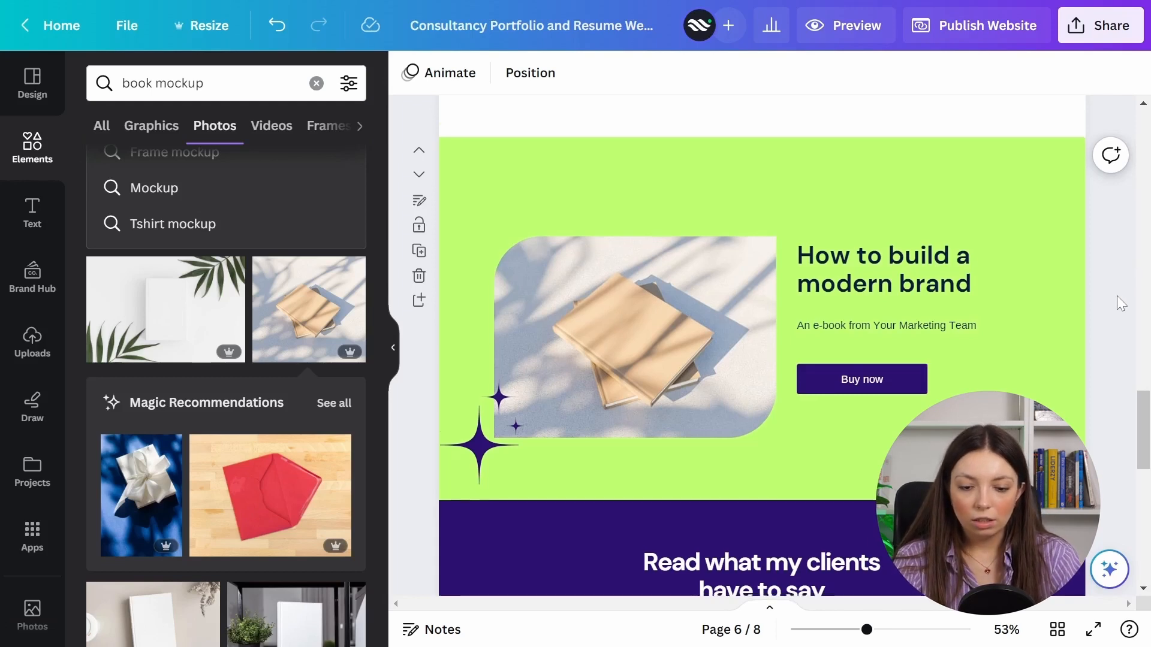
pyautogui.scroll(-3, 1134, 295)
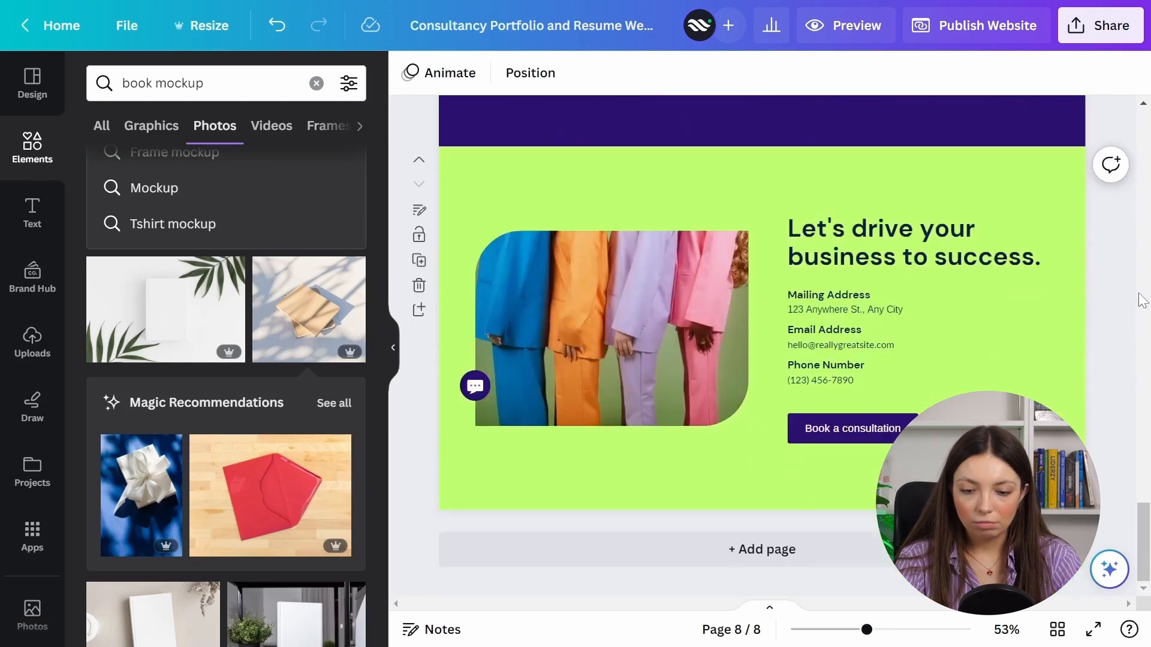
pyautogui.scroll(10, 1141, 312)
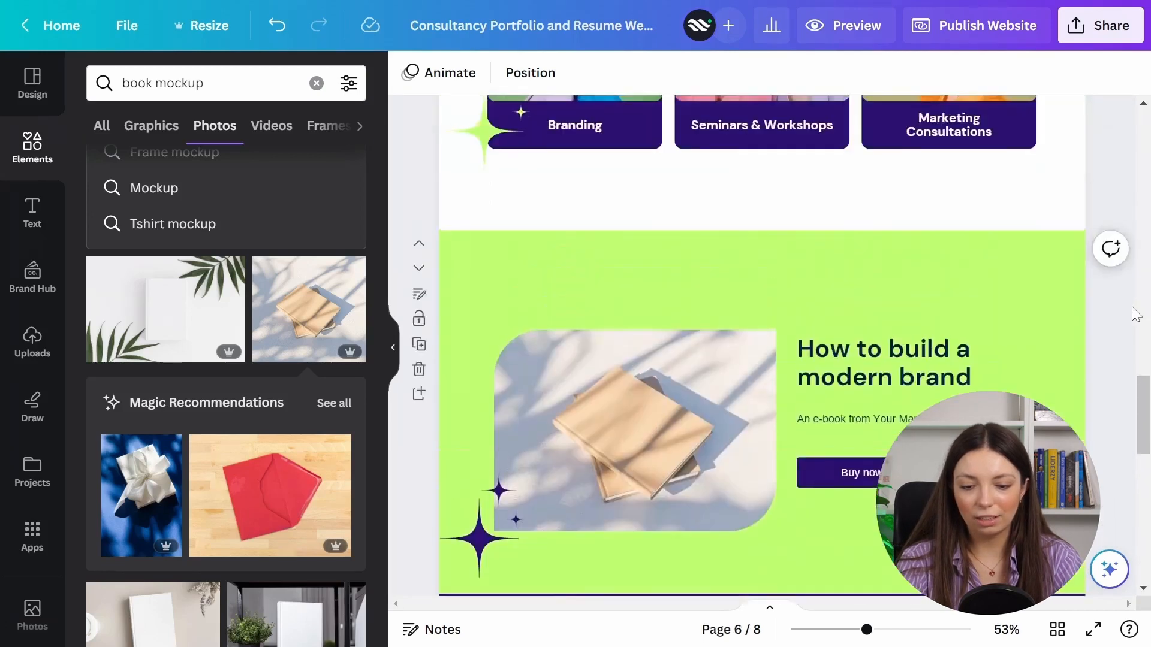
pyautogui.scroll(-5, 1135, 313)
pyautogui.click(502, 345)
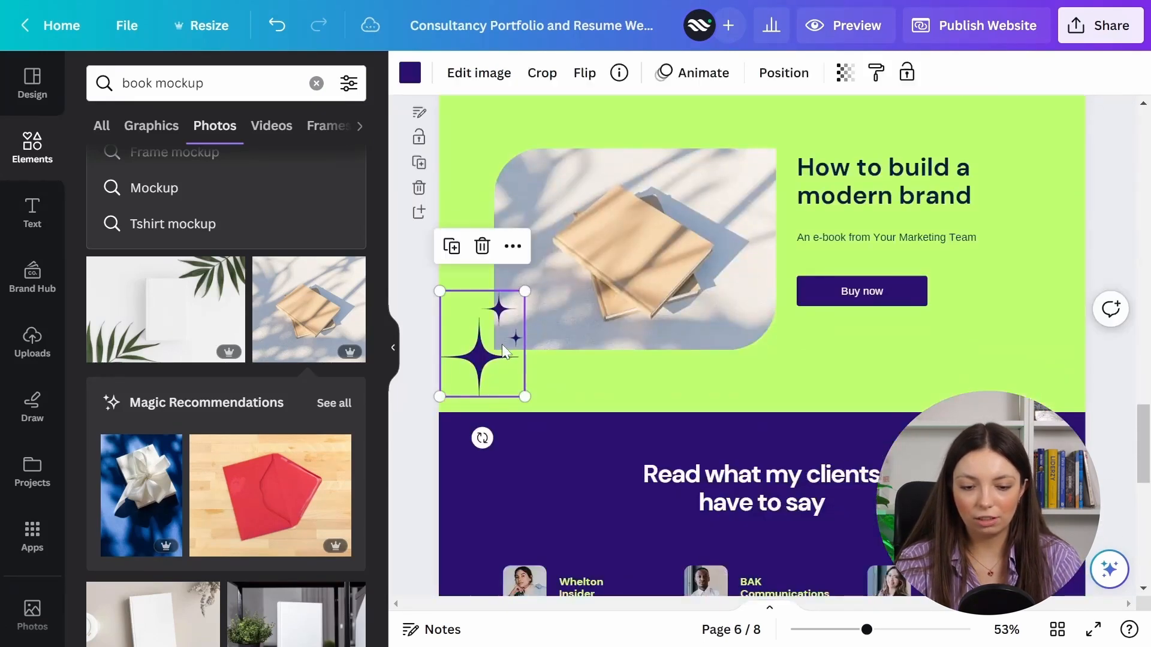
pyautogui.moveTo(505, 342); pyautogui.dragTo(1025, 383)
pyautogui.scroll(3, 1040, 240)
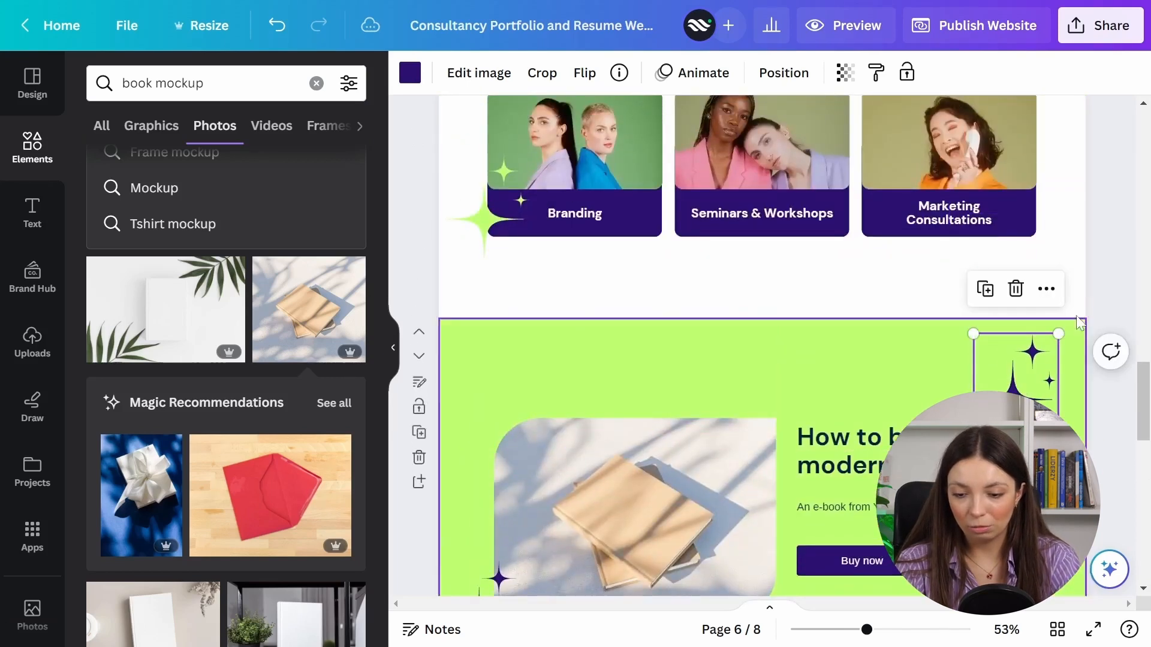
pyautogui.click(1124, 276)
# Review the website's pages down to the contact section, hide the element search results and open the website preview.
pyautogui.scroll(-5, 1131, 285)
pyautogui.scroll(-5, 1133, 289)
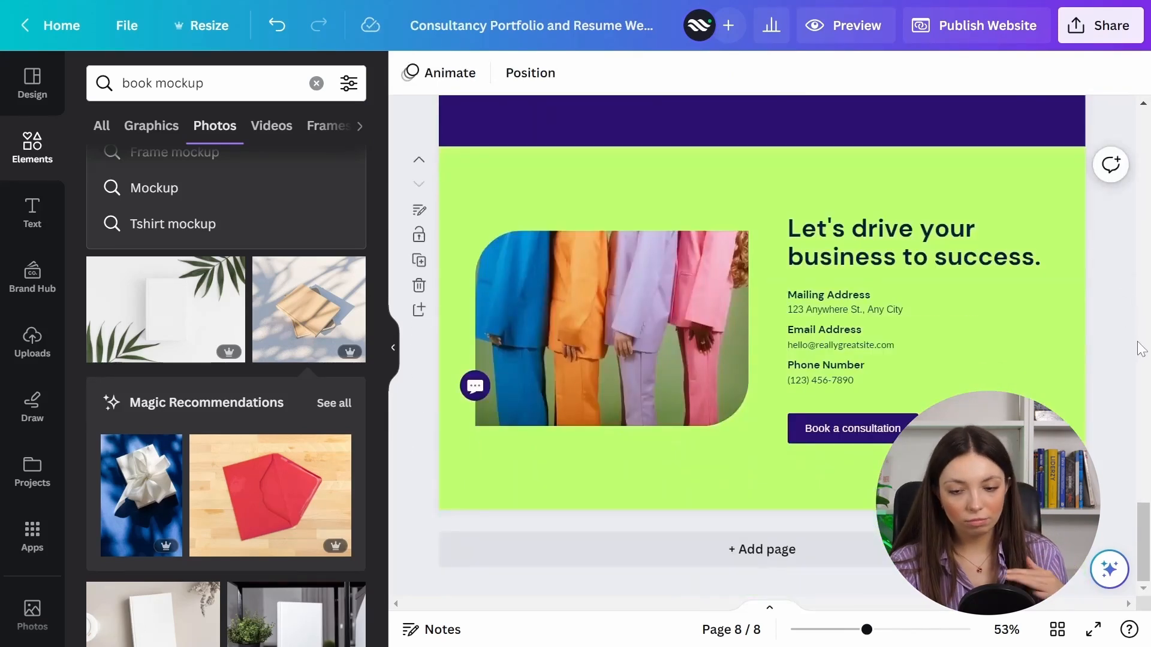
pyautogui.scroll(20, 1138, 359)
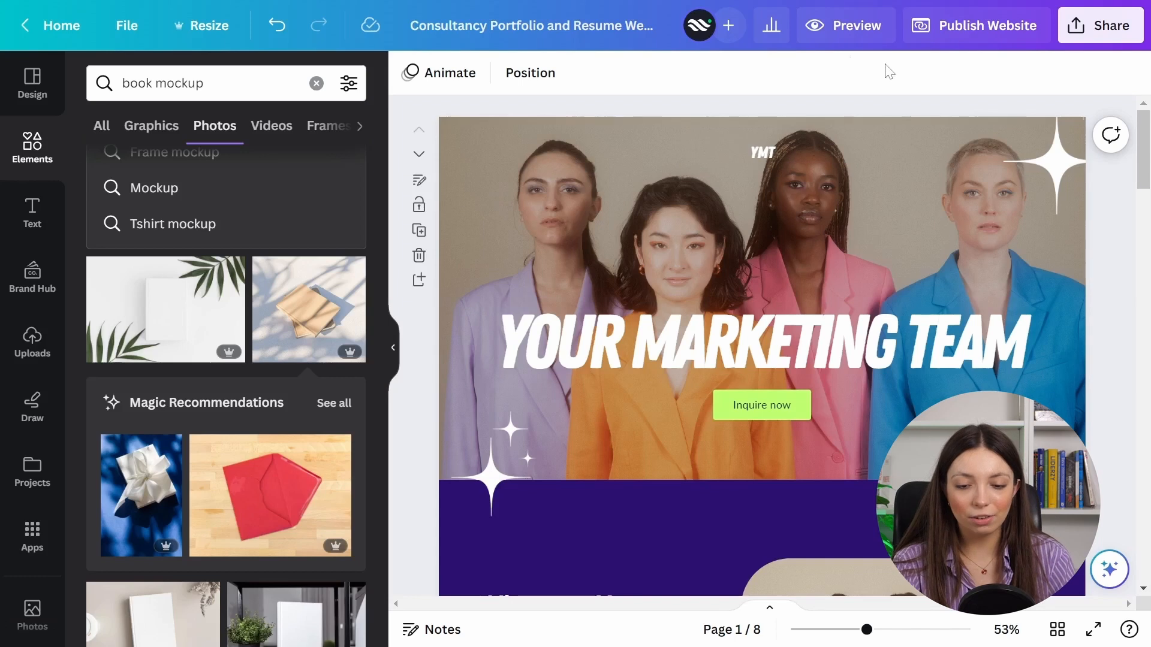
pyautogui.click(393, 347)
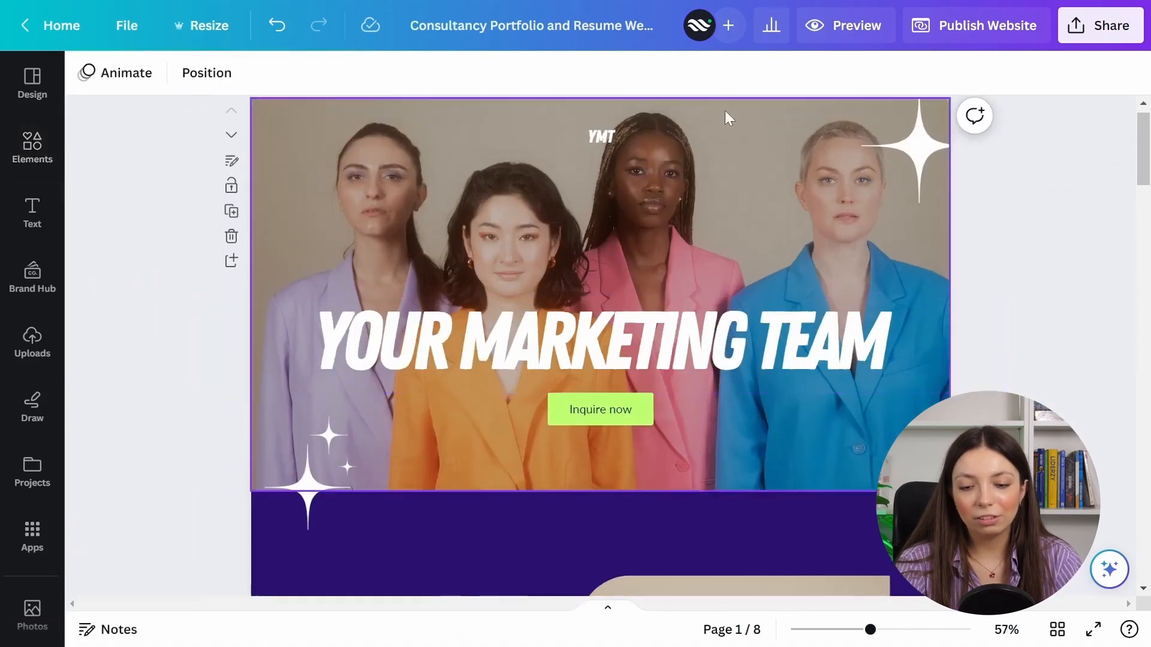
pyautogui.click(828, 41)
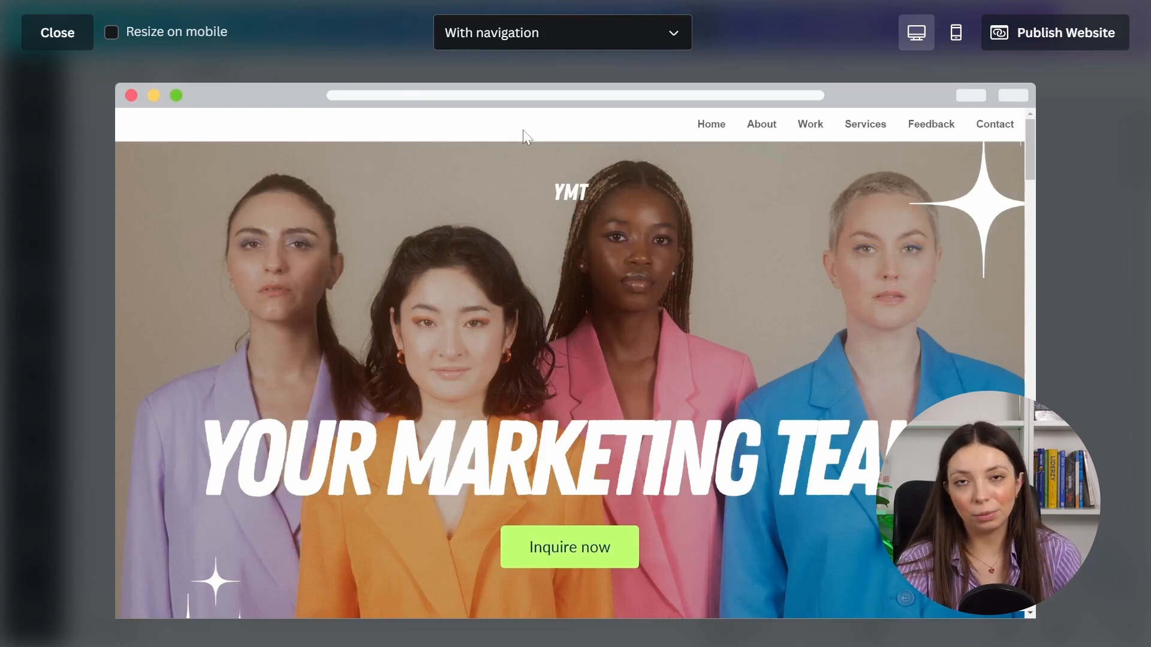
# Test the About, Services, Feedback, Contact and Home navigation links in the website preview.
pyautogui.click(762, 124)
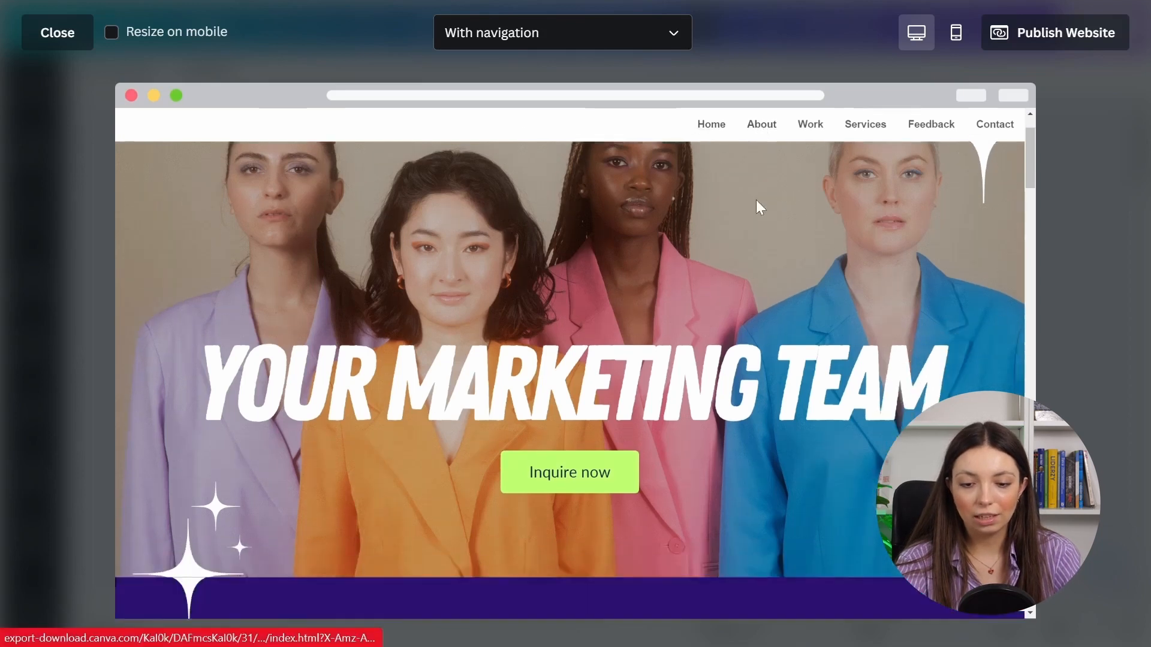
pyautogui.click(873, 127)
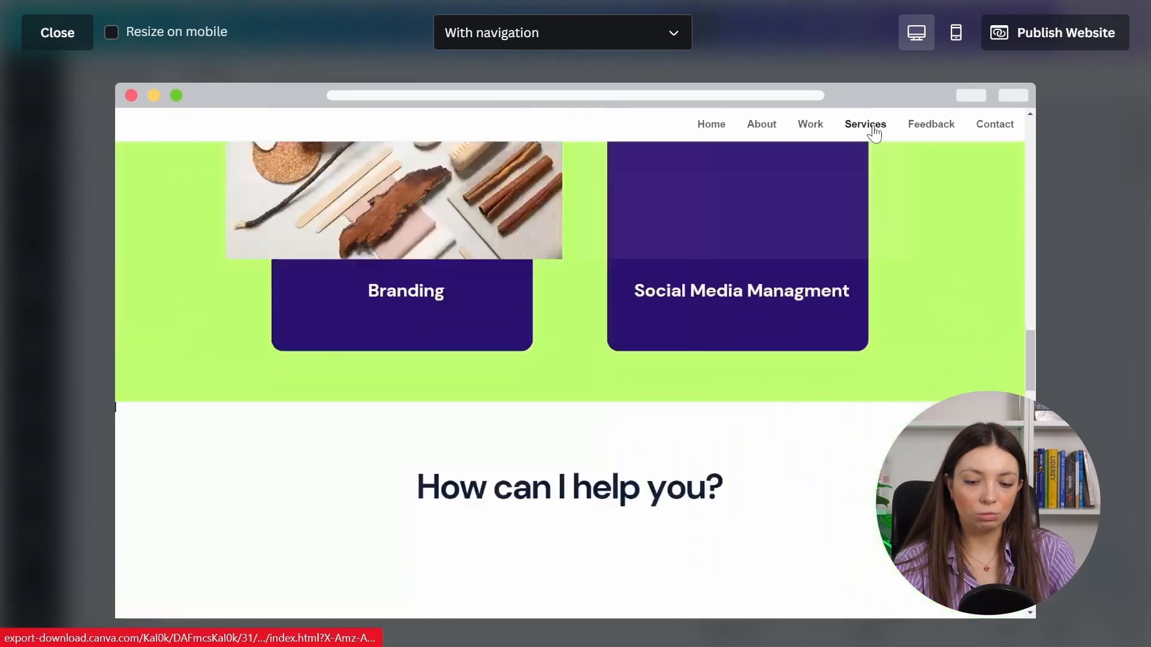
pyautogui.click(923, 128)
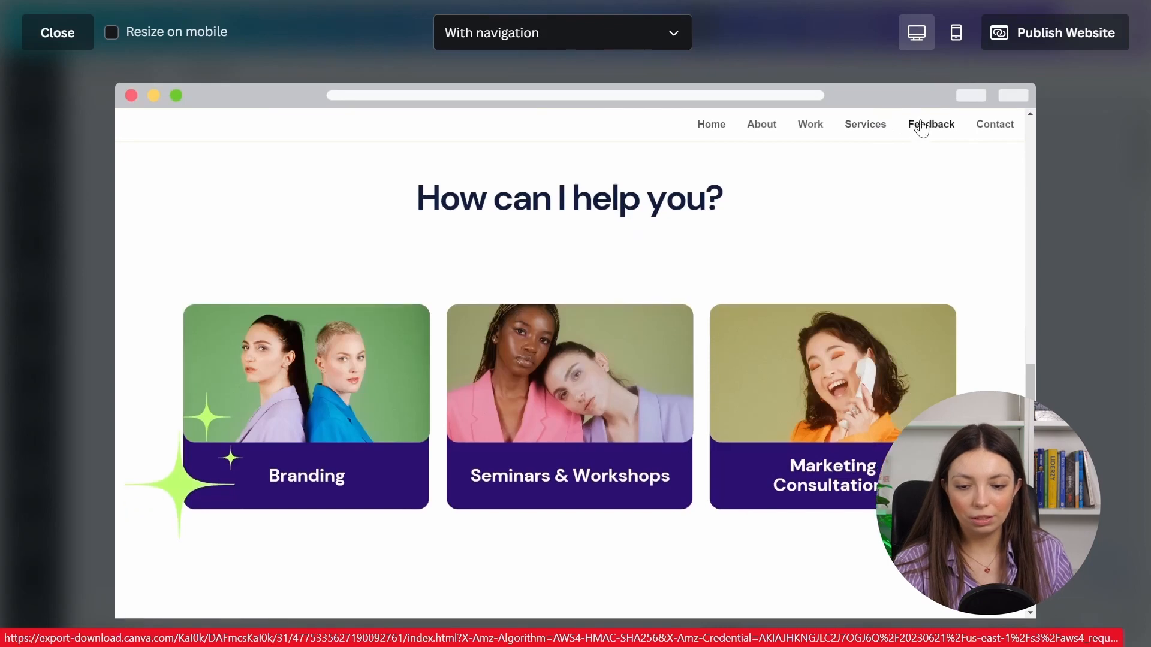
pyautogui.click(993, 127)
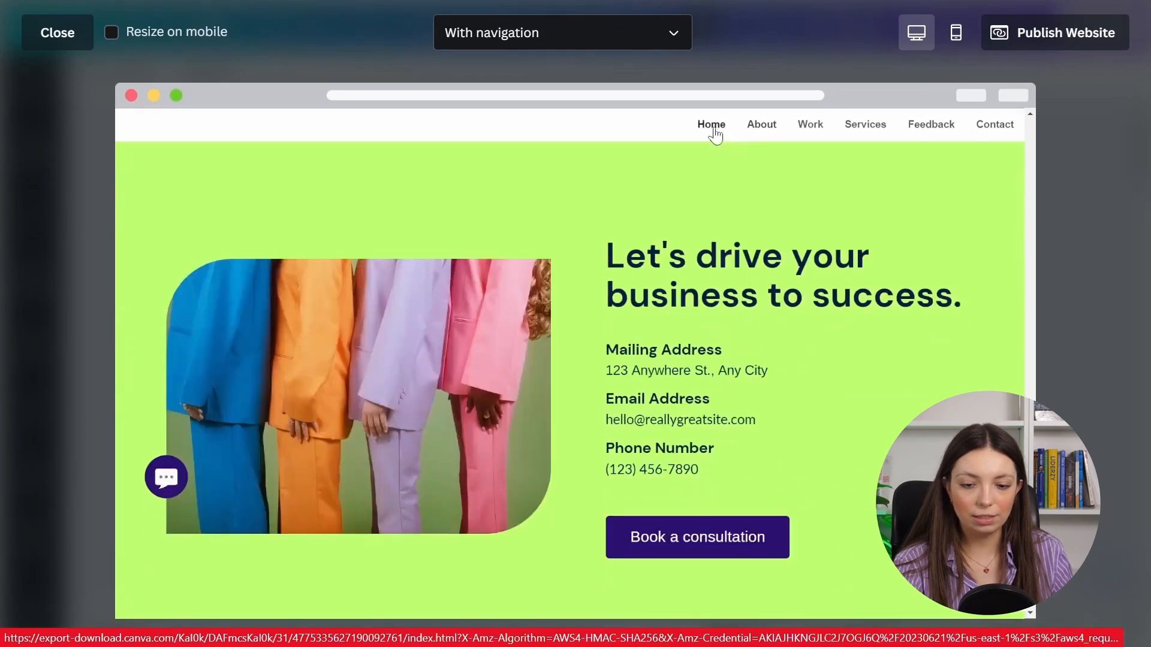
pyautogui.click(712, 128)
# Preview the website without navigation and restore the With navigation option.
pyautogui.click(617, 39)
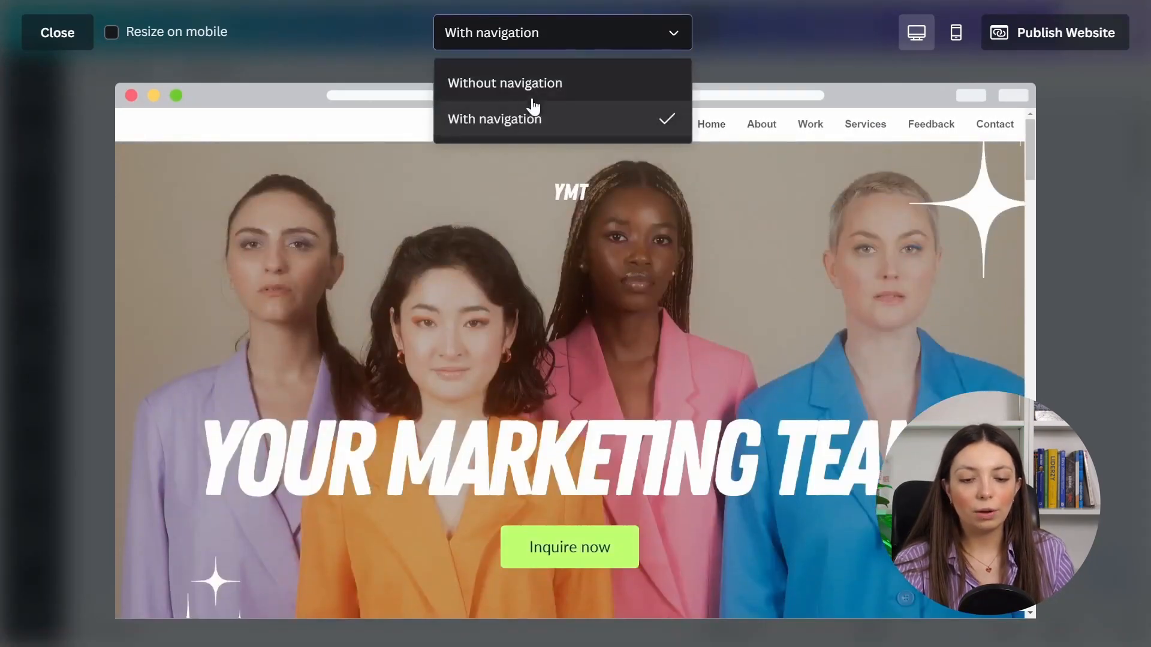
pyautogui.click(532, 81)
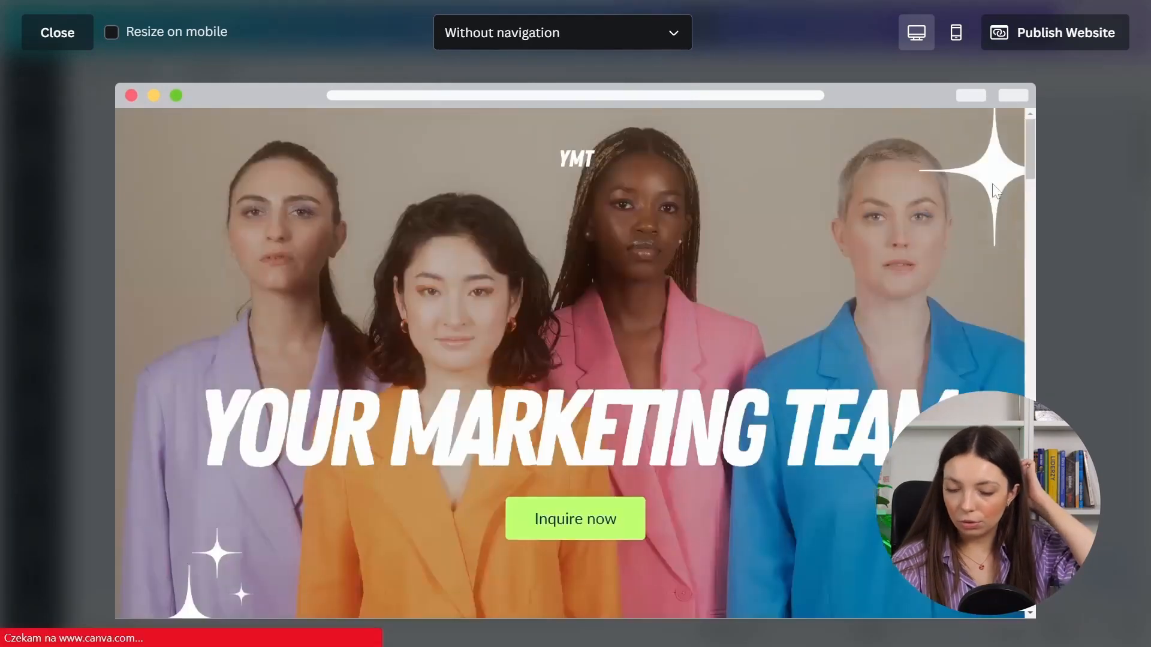
pyautogui.moveTo(1032, 160); pyautogui.dragTo(1066, 149)
pyautogui.click(534, 36)
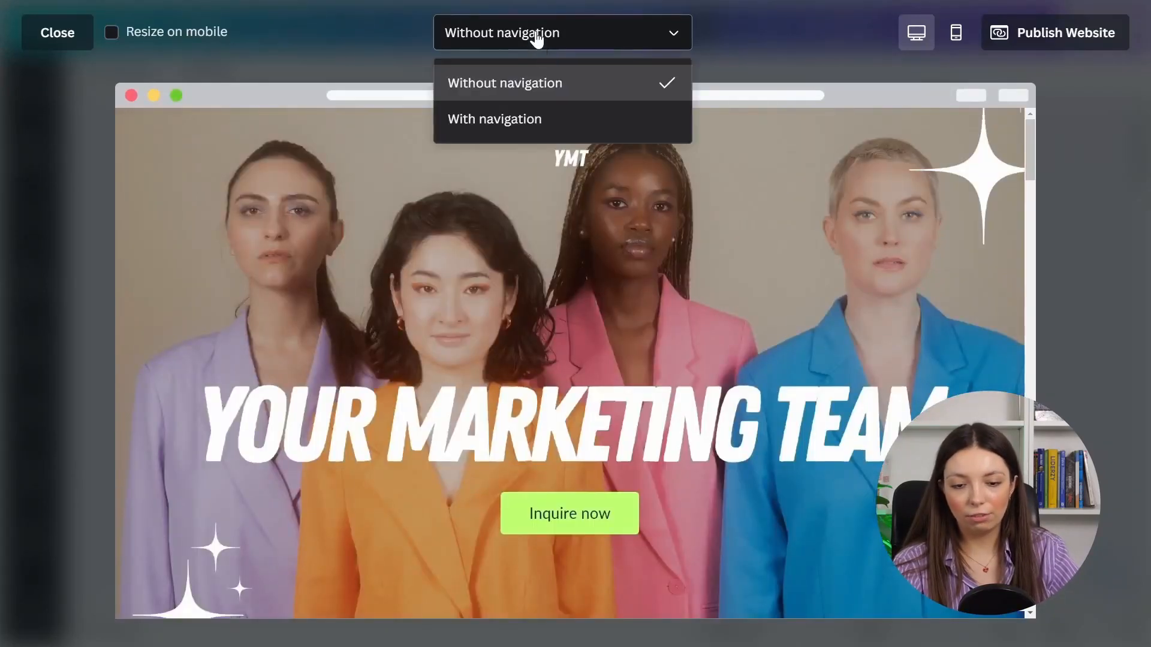
pyautogui.click(511, 121)
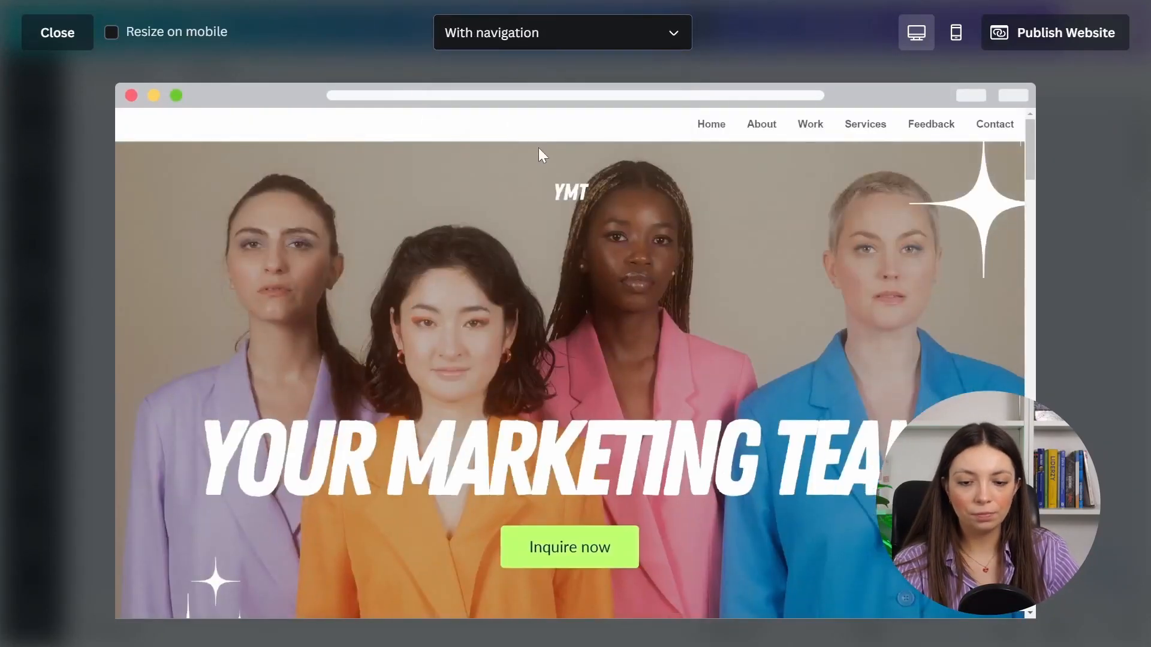
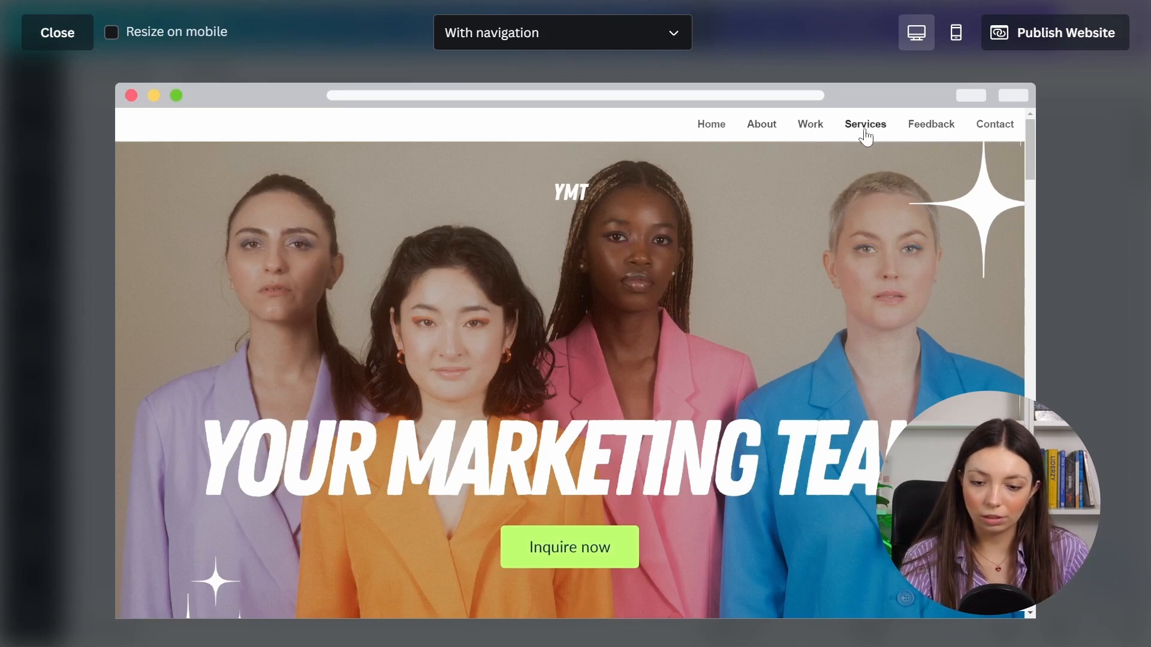
# Check how the website looks on a phone and return to the desktop preview.
pyautogui.scroll(-10, 745, 342)
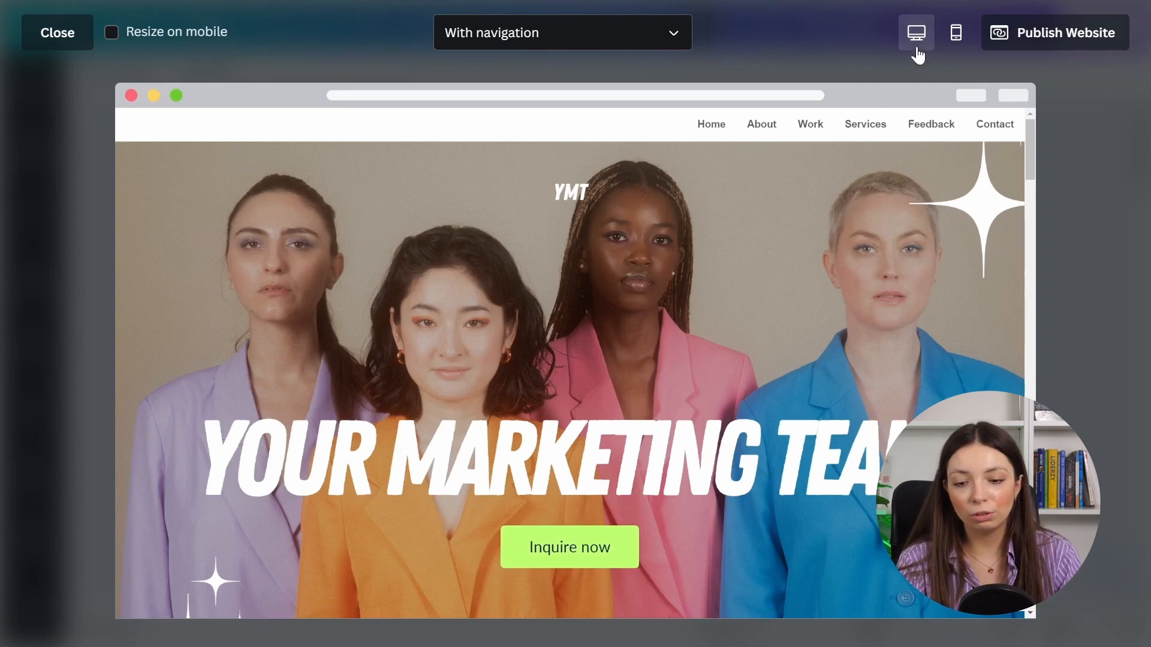
pyautogui.click(956, 48)
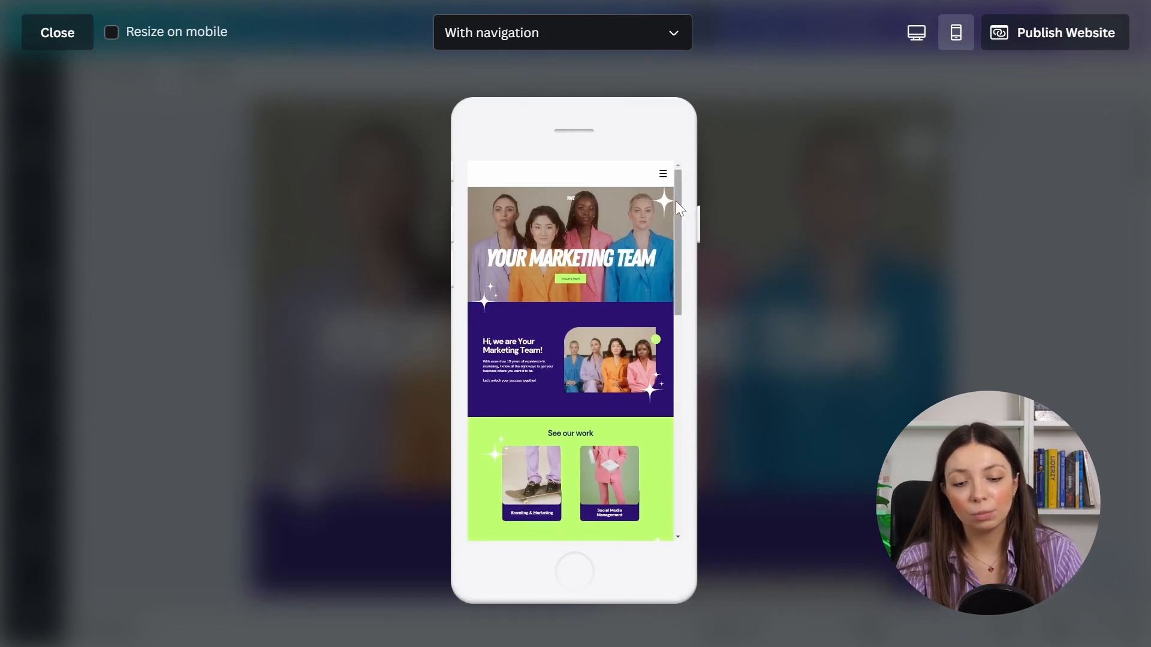
pyautogui.moveTo(678, 207)
pyautogui.mouseDown()
pyautogui.moveTo(685, 281)
pyautogui.moveTo(691, 191)
pyautogui.mouseUp()
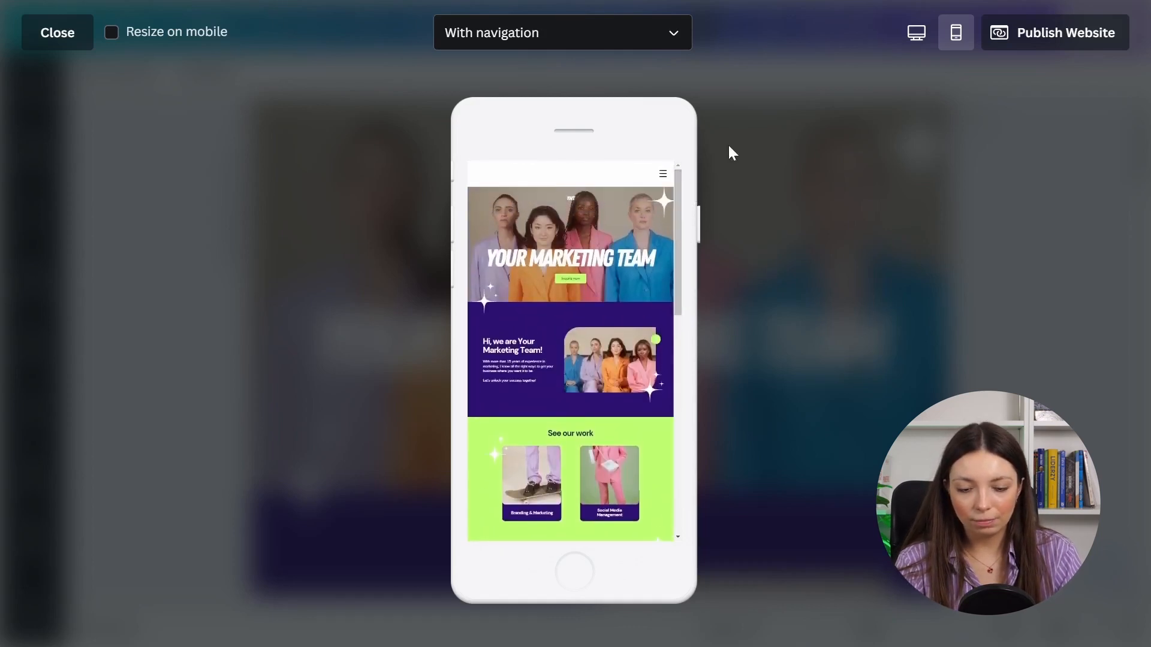
pyautogui.click(917, 46)
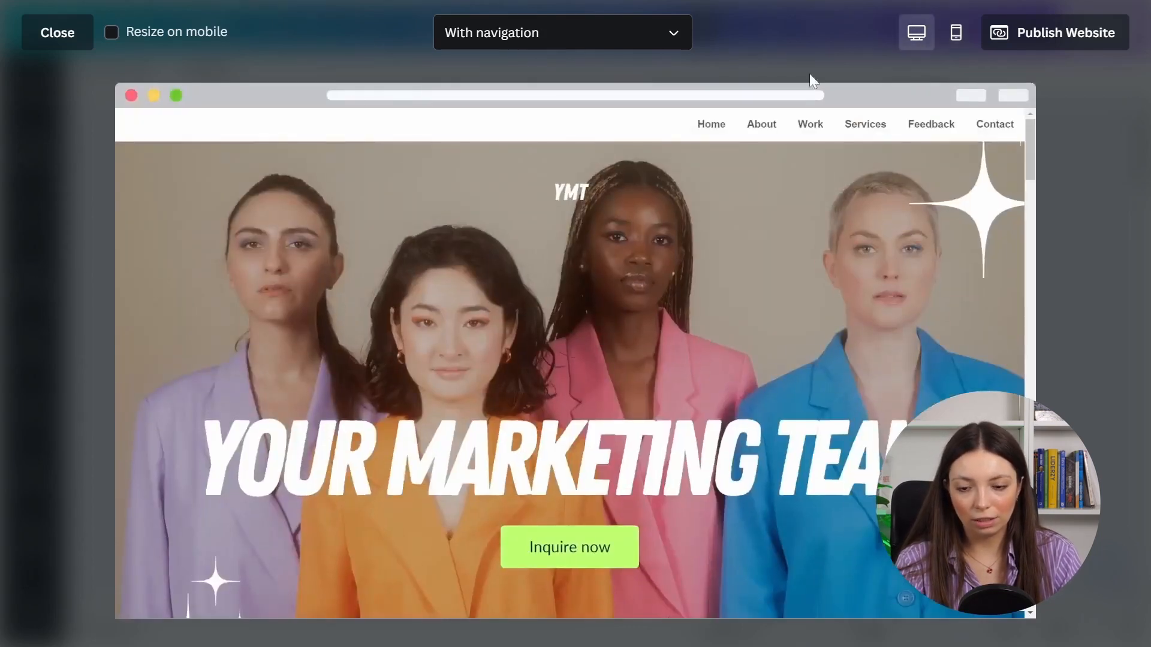
# Enable Resize on mobile in the phone preview and check the mobile navigation menu.
pyautogui.click(956, 33)
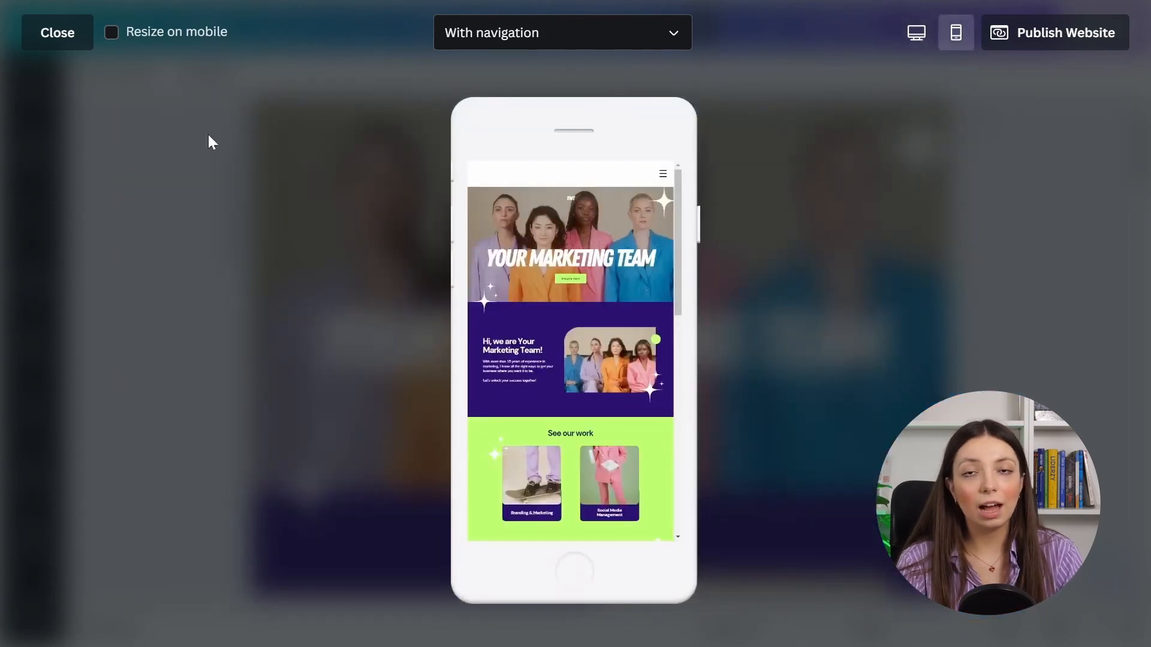
pyautogui.click(113, 37)
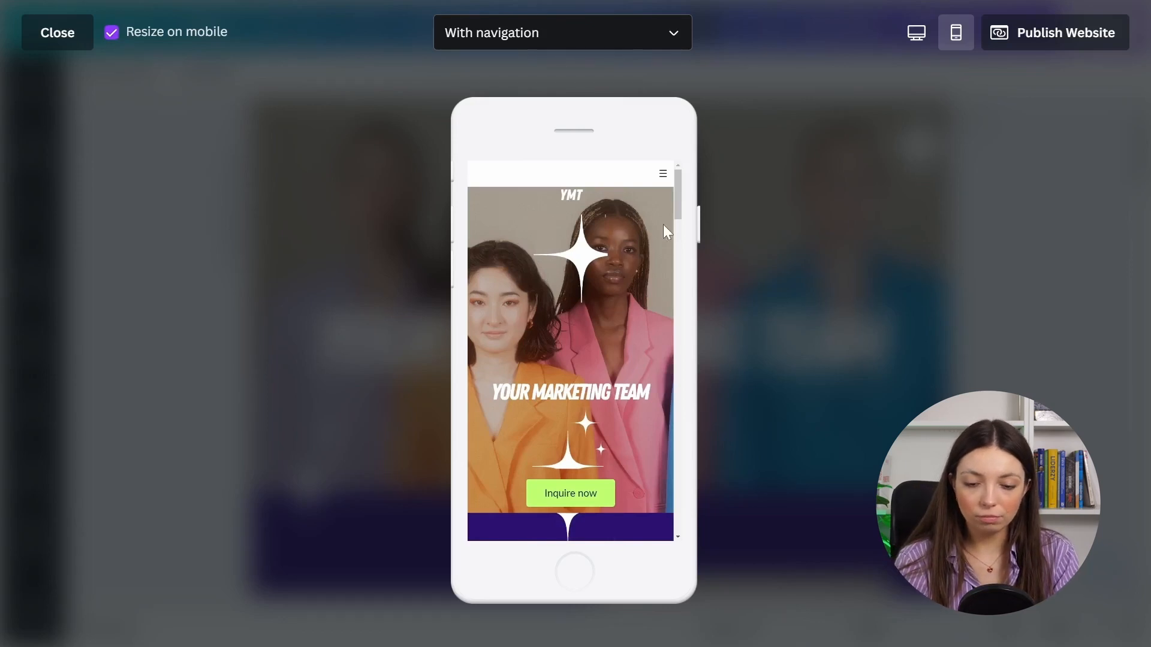
pyautogui.click(662, 174)
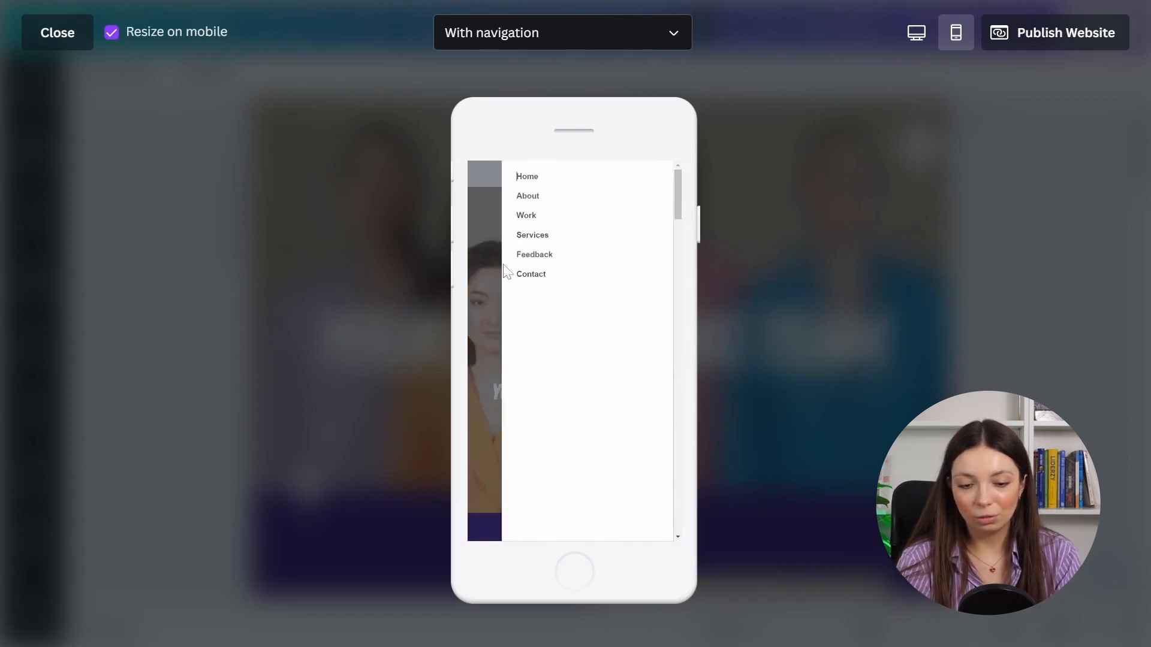
pyautogui.click(488, 252)
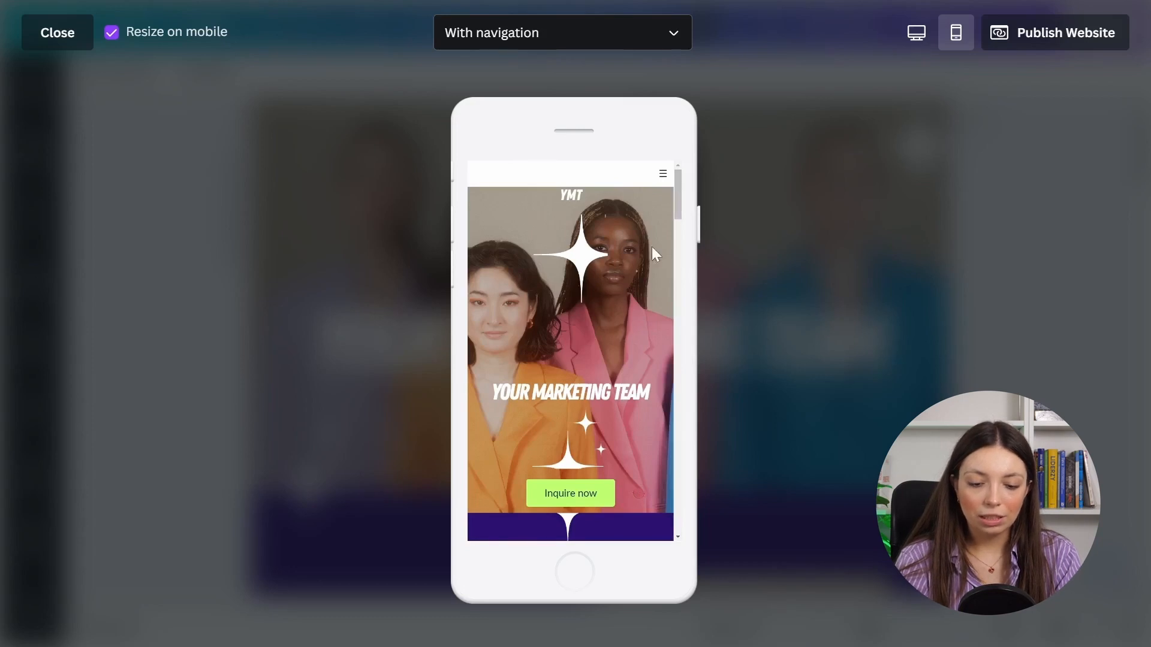
# Examine the resized phone layout of the hero and "Hi, we are Your Marketing Team!" sections.
pyautogui.scroll(-2, 676, 210)
pyautogui.scroll(2, 662, 214)
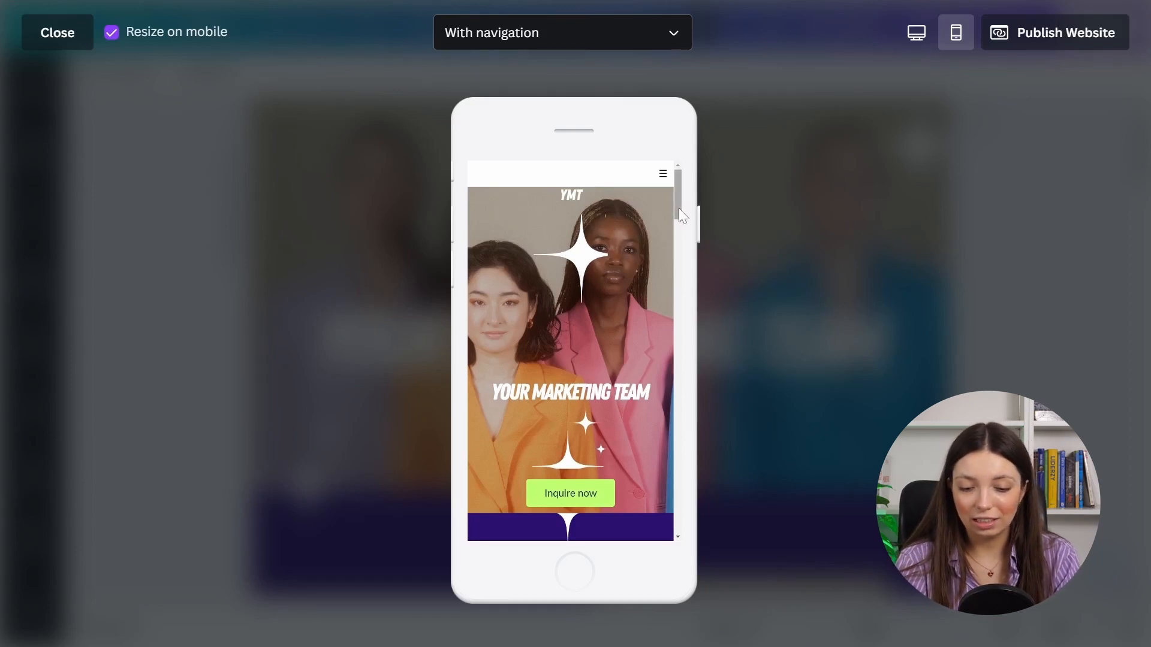
pyautogui.scroll(-5, 679, 209)
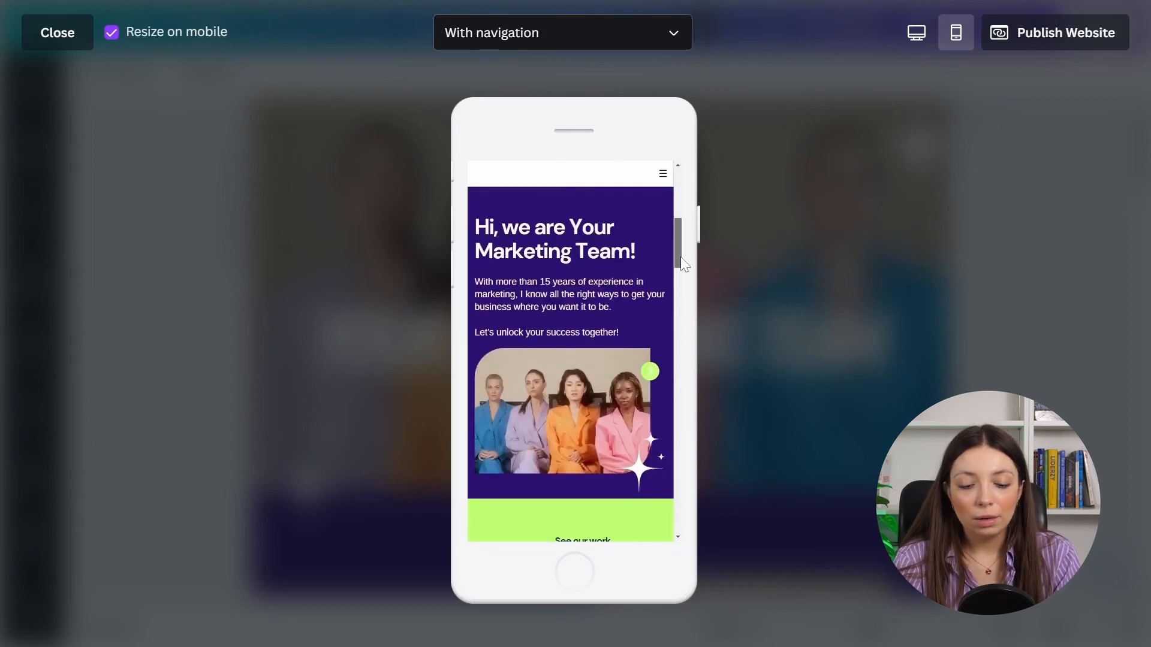
pyautogui.scroll(-1, 678, 250)
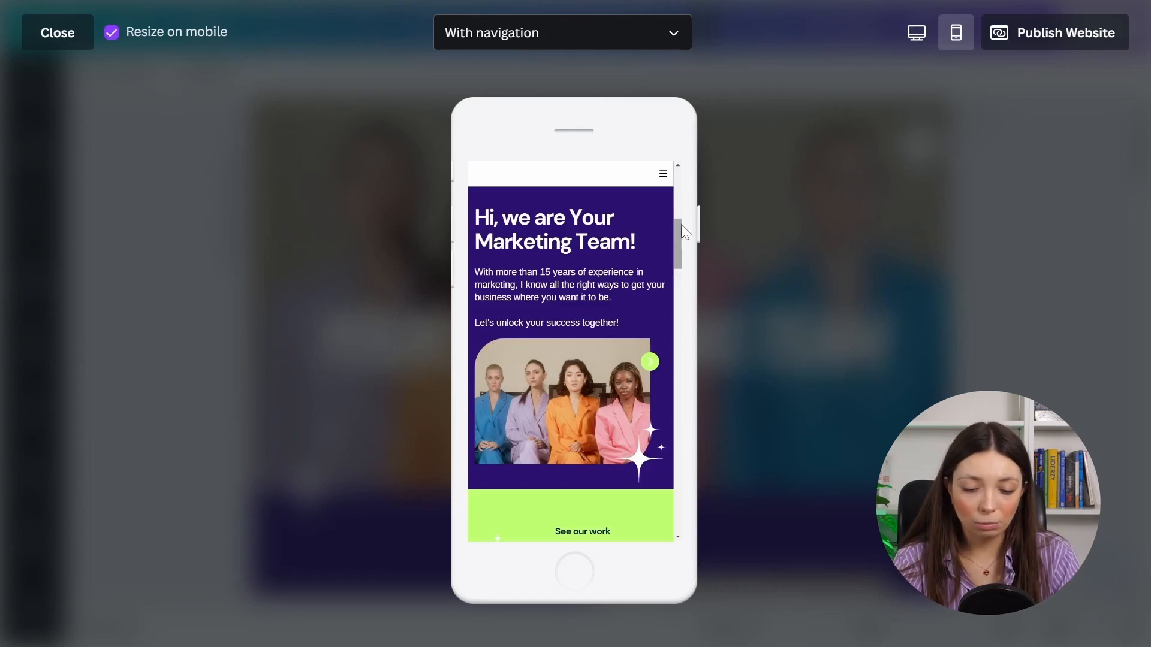
# Examine the phone layout from the "See our work" section down to the contact section and close the preview.
pyautogui.scroll(-3, 681, 236)
pyautogui.moveTo(682, 238); pyautogui.dragTo(692, 267)
pyautogui.scroll(-1, 590, 265)
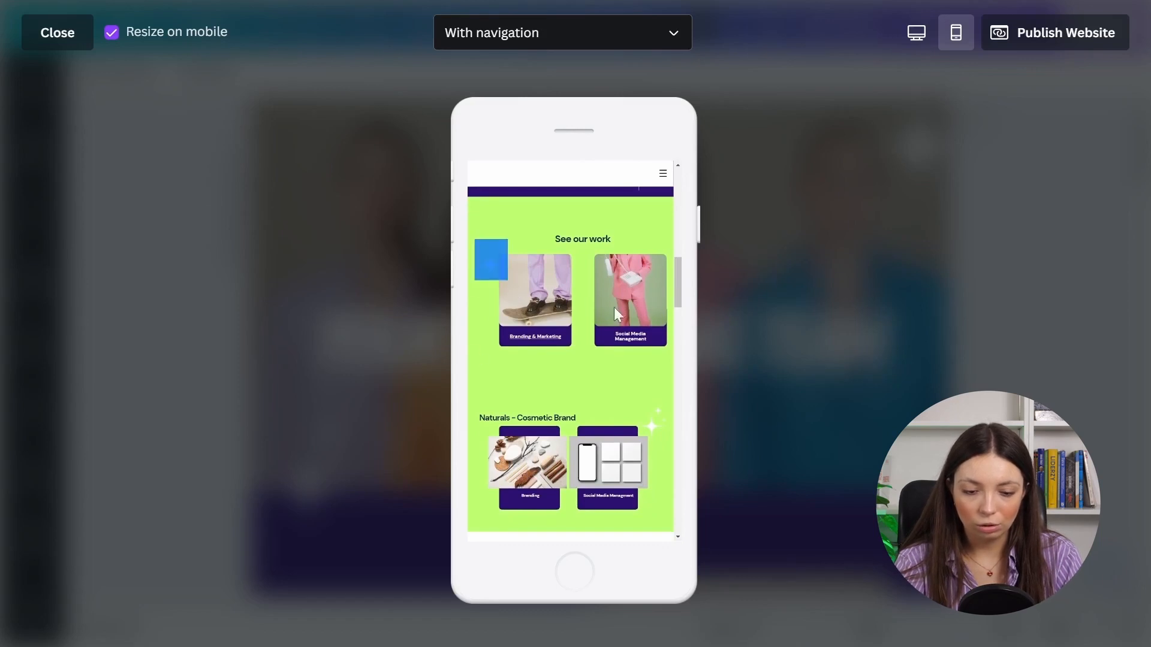
pyautogui.moveTo(682, 279); pyautogui.dragTo(699, 506)
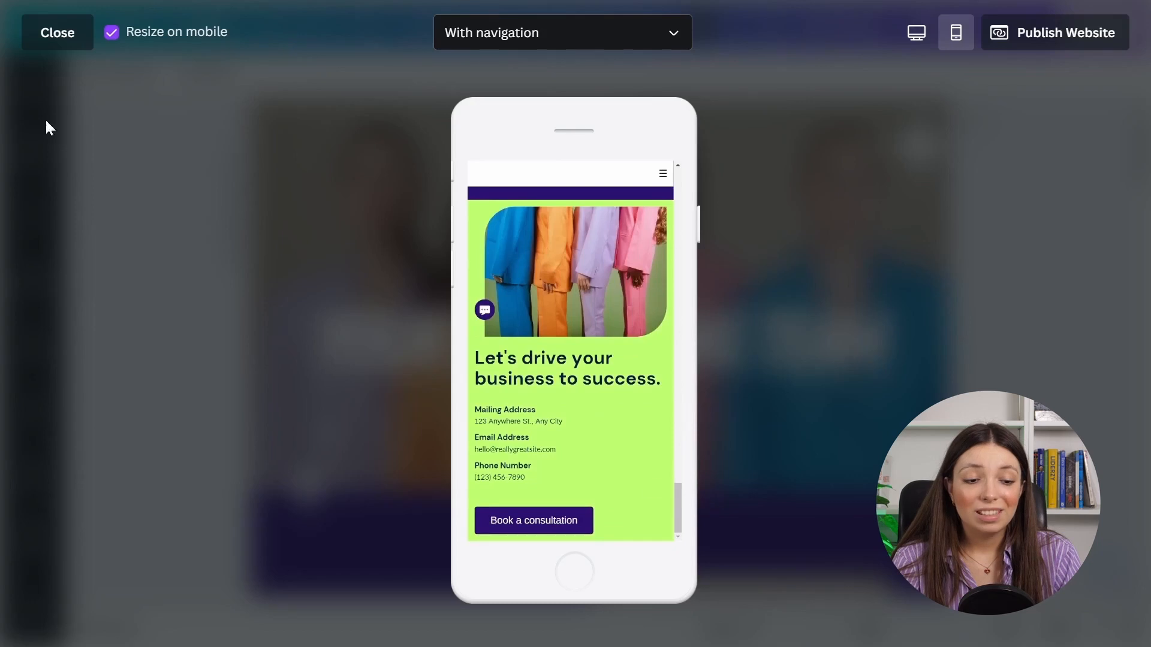
pyautogui.click(60, 41)
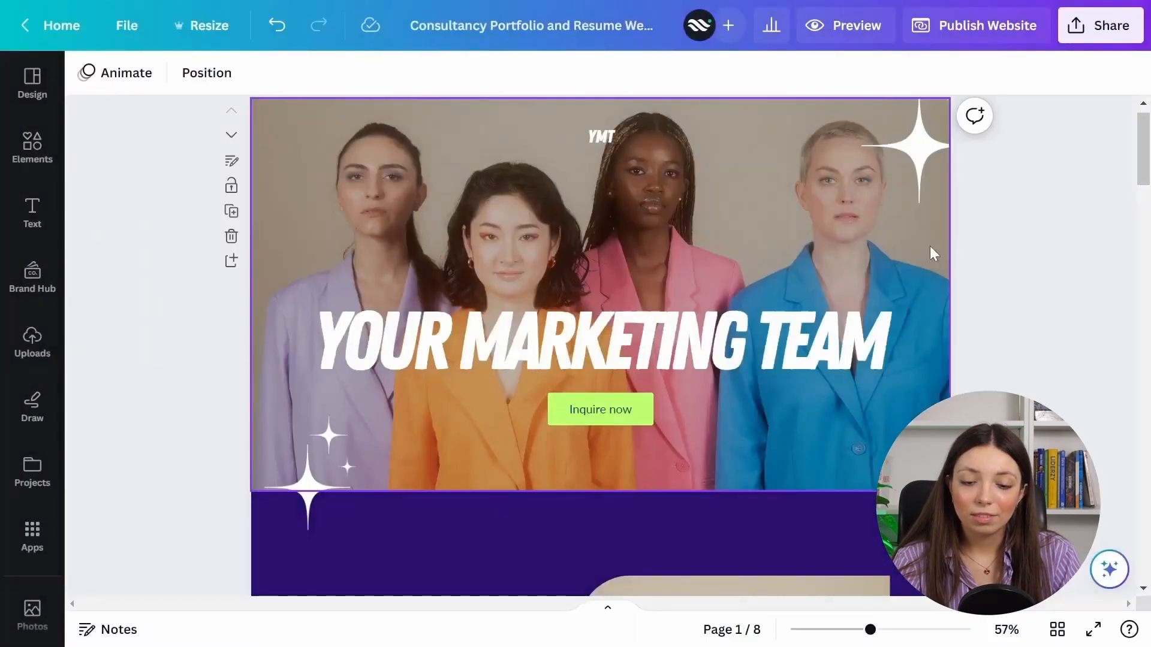
# Delete the white star graphics from the hero section and the "Hi, we are Your Marketing Team!" section.
pyautogui.click(911, 166)
pyautogui.press('Delete')
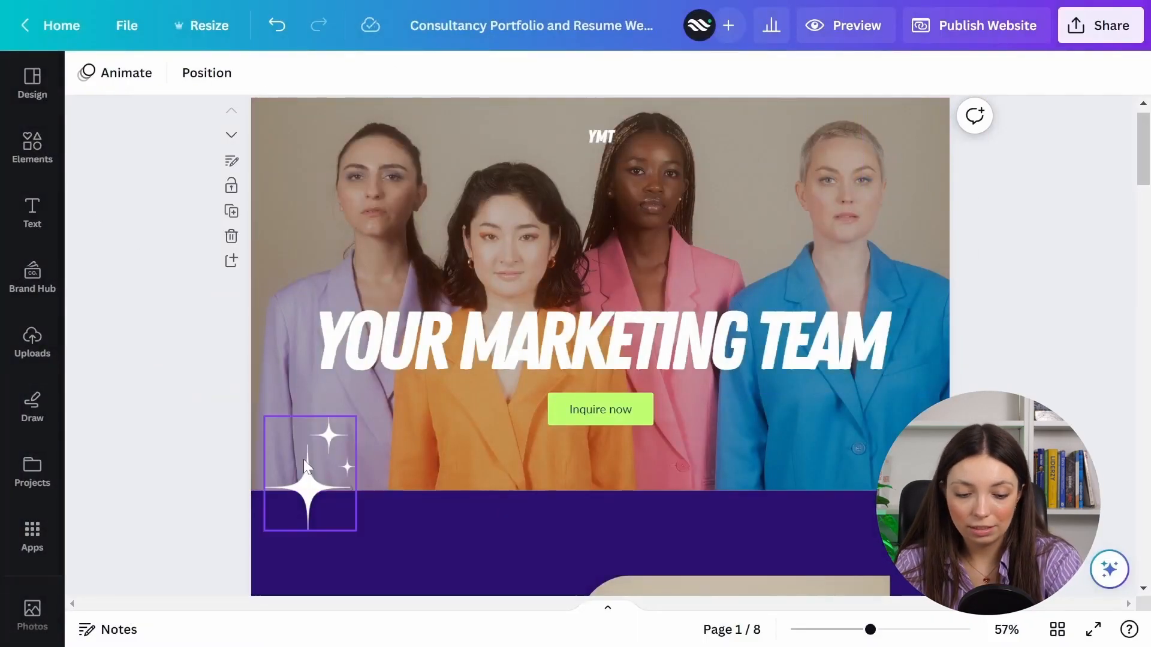
pyautogui.scroll(-2, 303, 459)
pyautogui.scroll(-3, 301, 454)
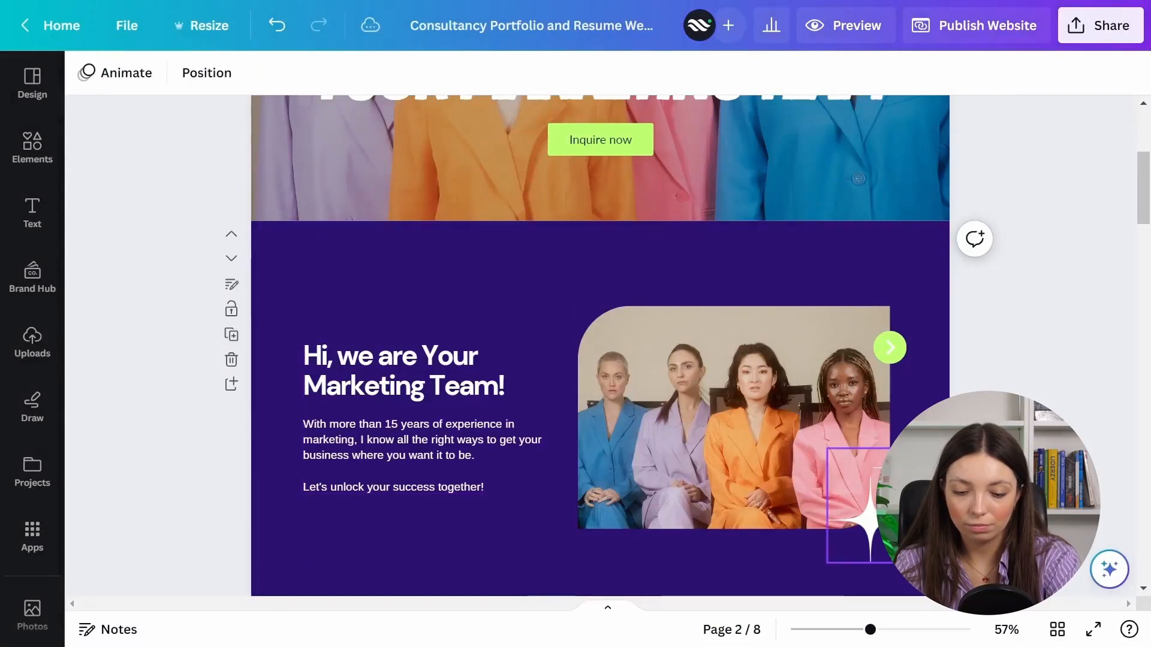
pyautogui.click(857, 510)
pyautogui.press('Delete')
# Delete the white star graphics from the "See our work" section and the Naturals - Cosmetic Brand section below it.
pyautogui.scroll(-5, 286, 413)
pyautogui.click(342, 380)
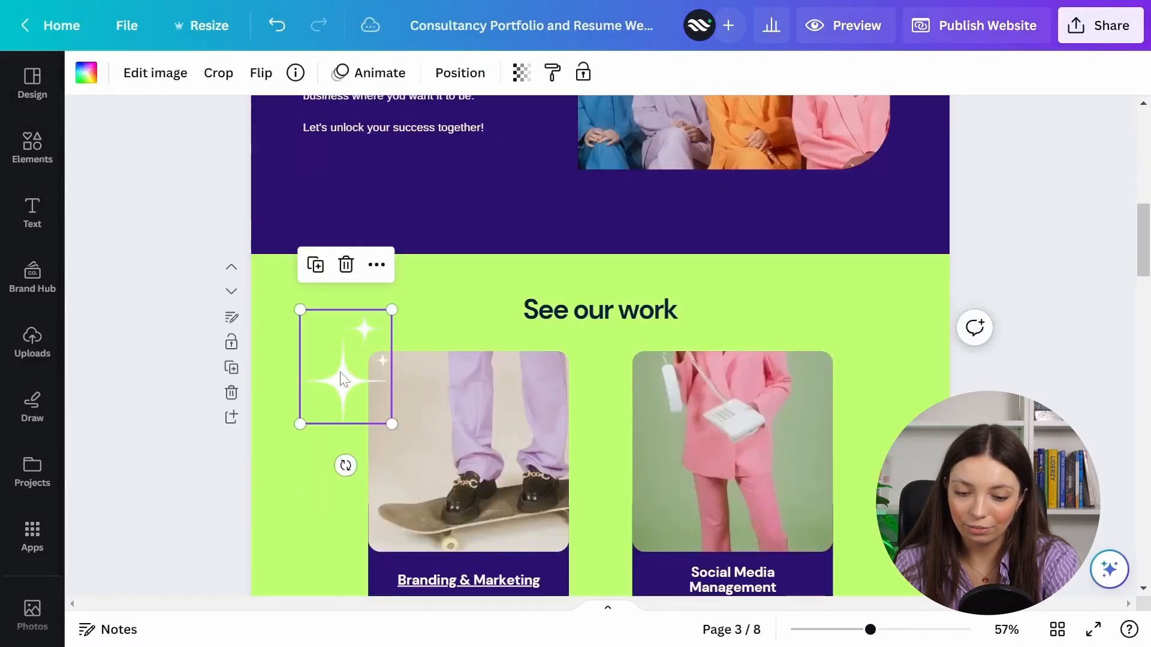
pyautogui.press('Delete')
pyautogui.scroll(-4, 683, 369)
pyautogui.click(861, 412)
pyautogui.press('Delete')
# Delete the green stars by the Branding card and the dark stars at the upper right of the e-book section.
pyautogui.scroll(-10, 859, 412)
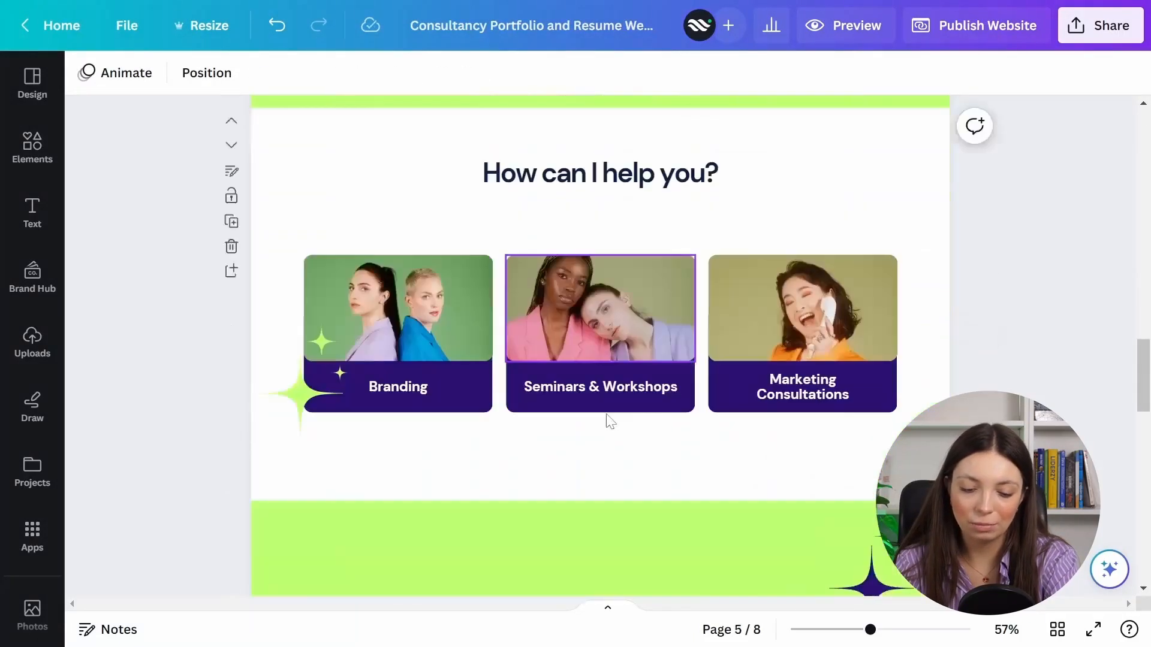
pyautogui.click(316, 362)
pyautogui.press('Delete')
pyautogui.click(864, 521)
pyautogui.press('Delete')
# Delete the dark stars beside the e-book image and the green stars in the "Read what my clients have to say" section.
pyautogui.scroll(-7, 507, 302)
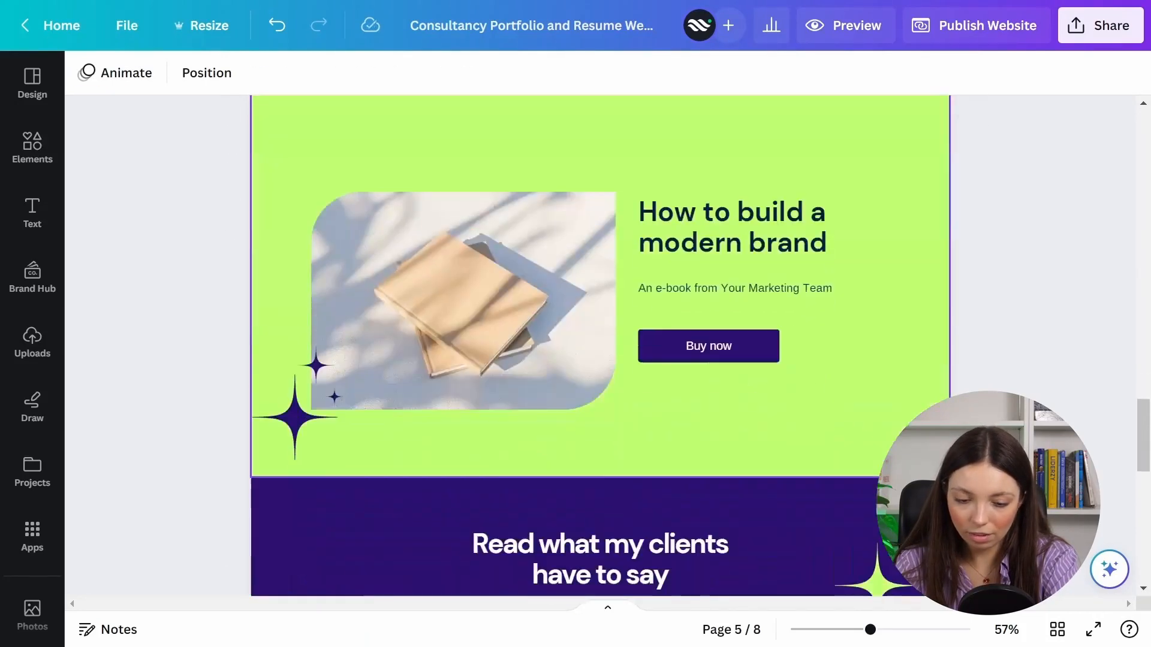
pyautogui.click(294, 237)
pyautogui.press('Delete')
pyautogui.click(893, 365)
pyautogui.press('Delete')
pyautogui.scroll(-8, 888, 371)
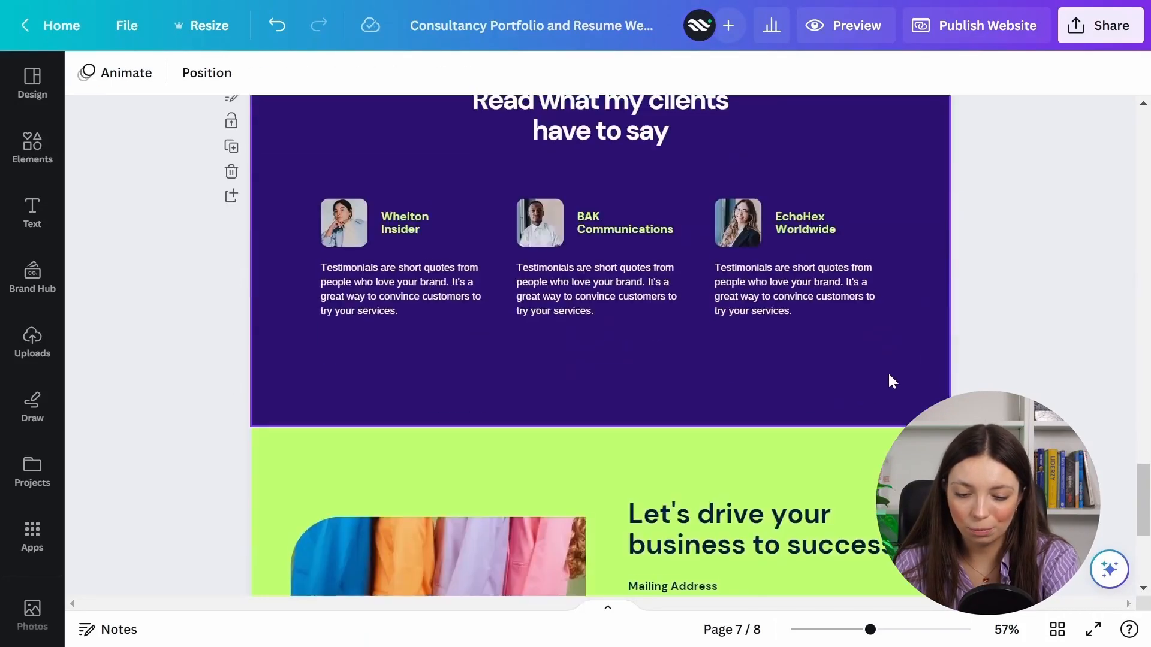
pyautogui.scroll(-1, 890, 376)
# Preview the website on a phone again and examine the layout from the hero through the Marketing Consultations card.
pyautogui.scroll(20, 873, 137)
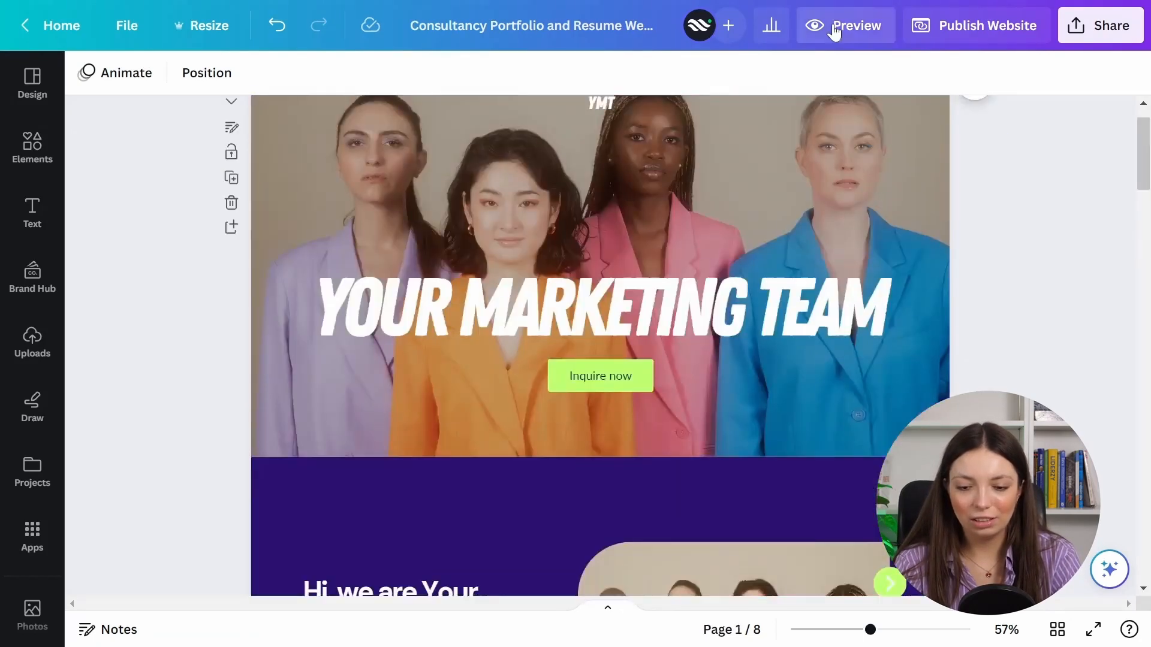
pyautogui.click(835, 30)
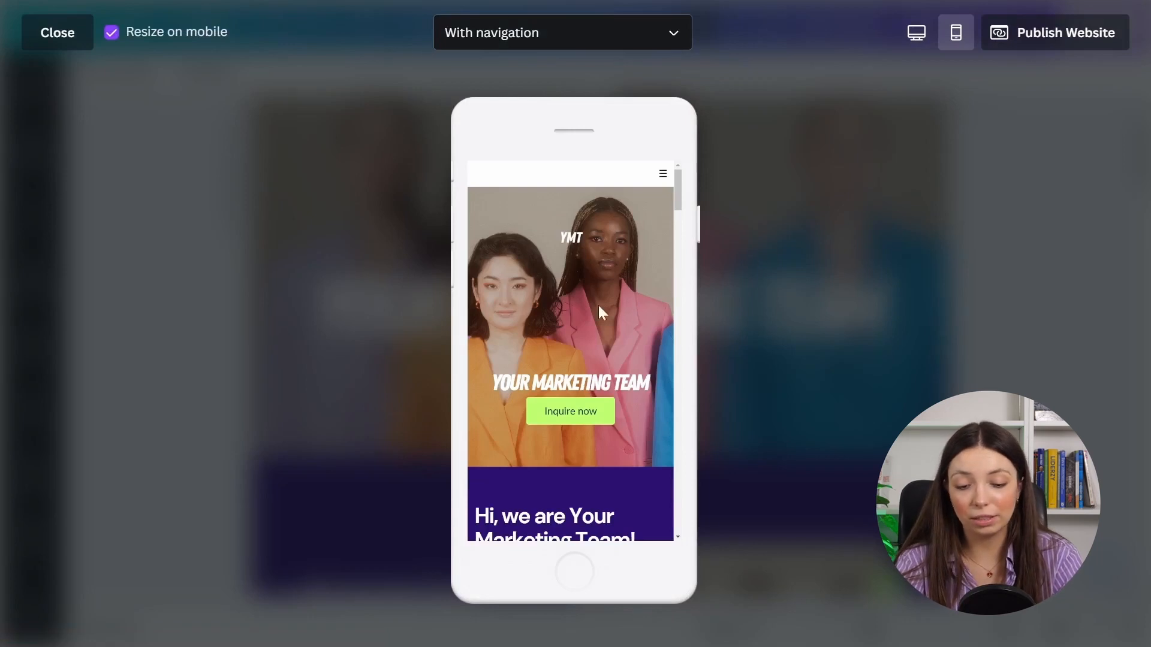
pyautogui.scroll(-3, 680, 201)
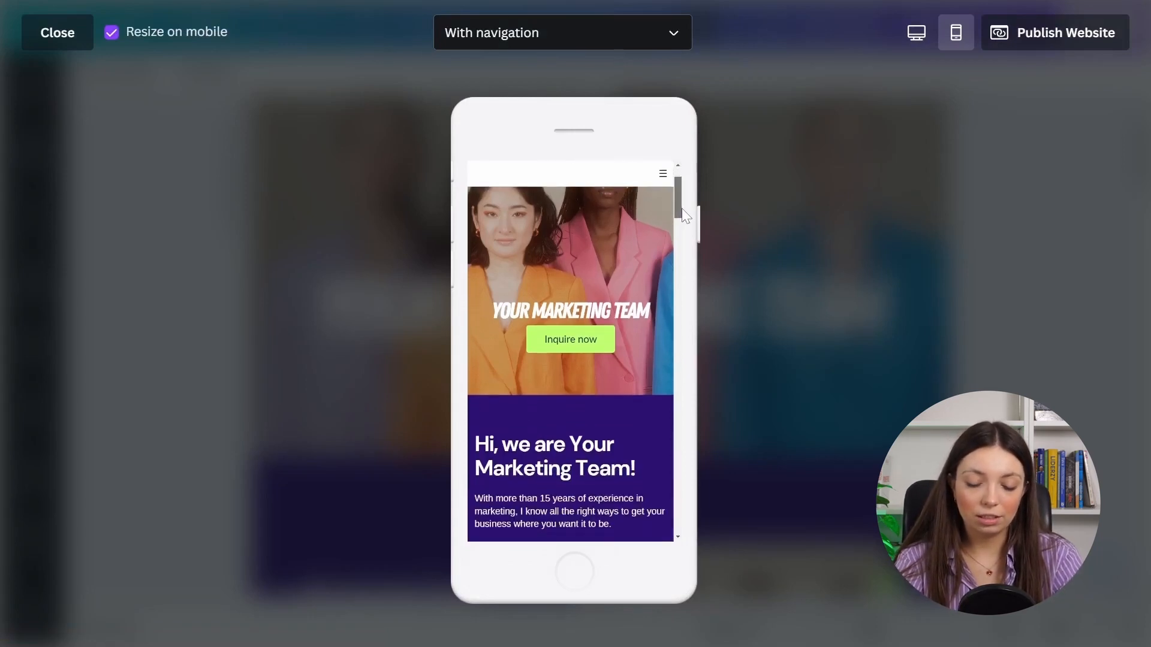
pyautogui.moveTo(682, 212); pyautogui.dragTo(681, 235)
pyautogui.scroll(-2, 681, 239)
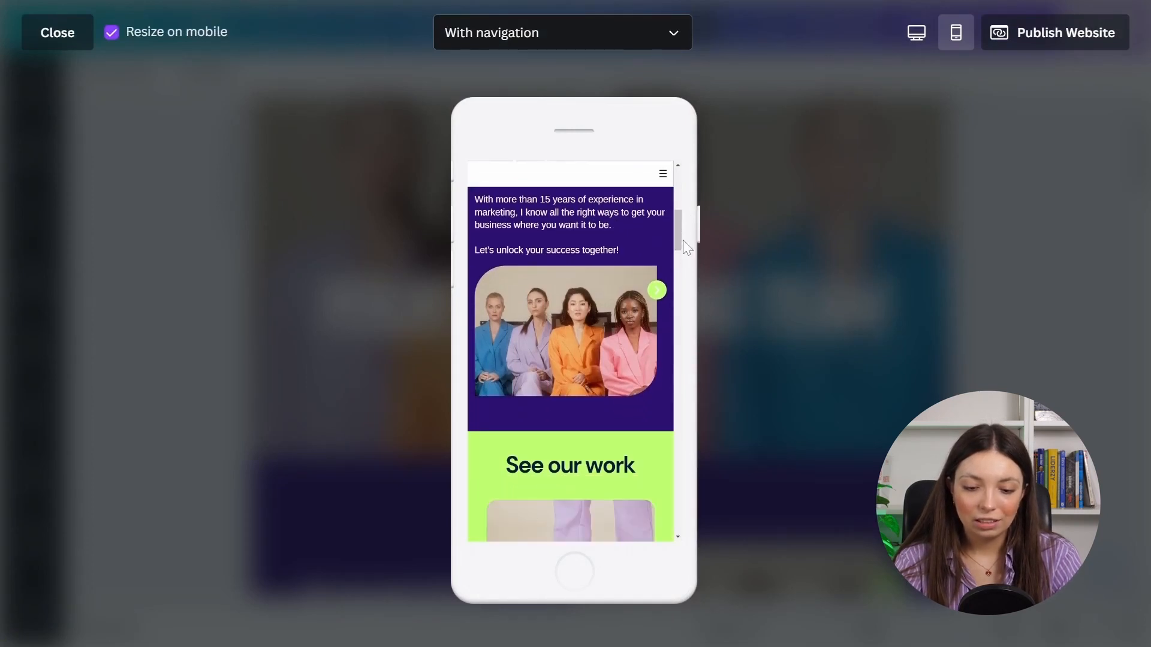
pyautogui.moveTo(683, 241); pyautogui.dragTo(681, 251)
pyautogui.scroll(-9, 624, 319)
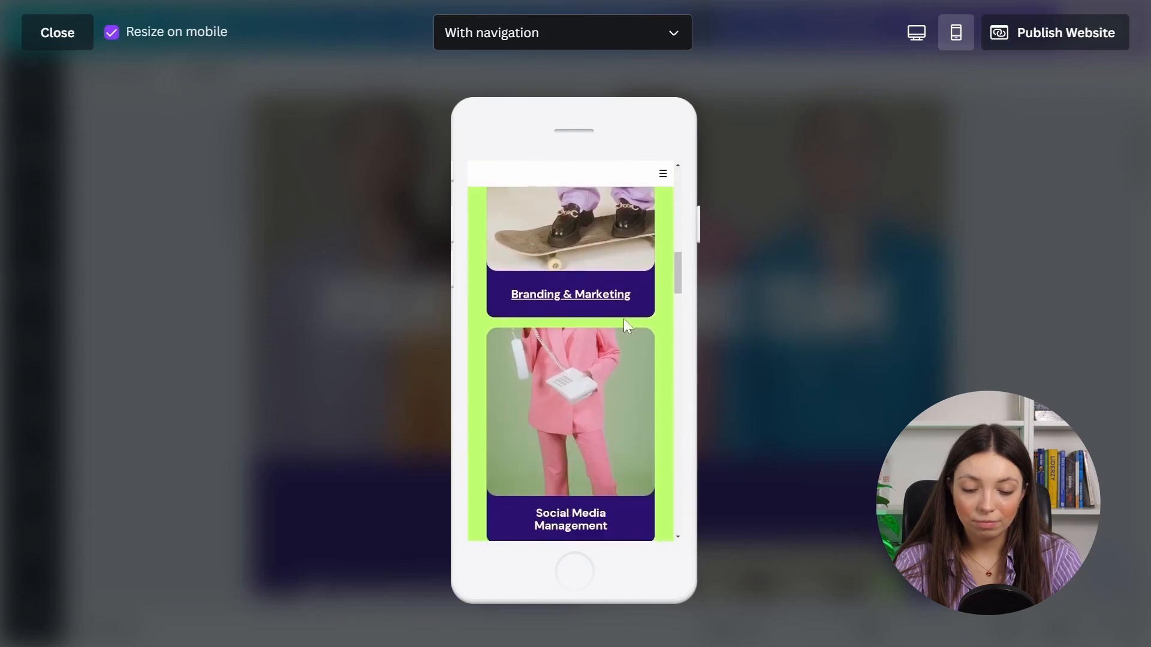
pyautogui.scroll(-10, 631, 322)
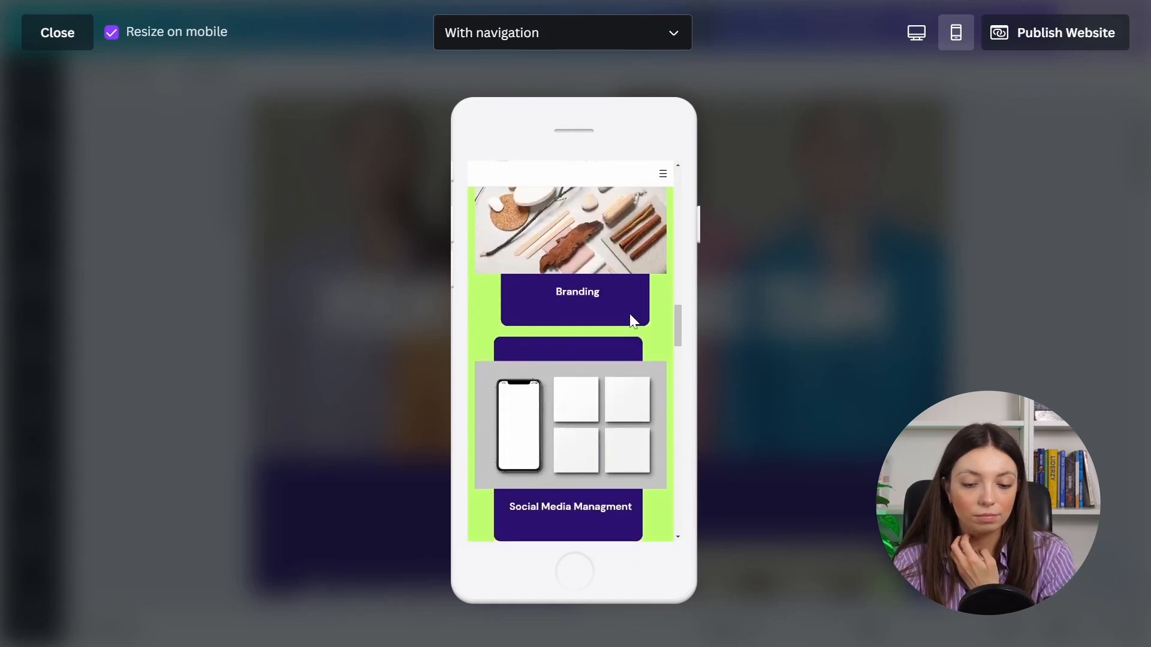
pyautogui.scroll(-10, 629, 324)
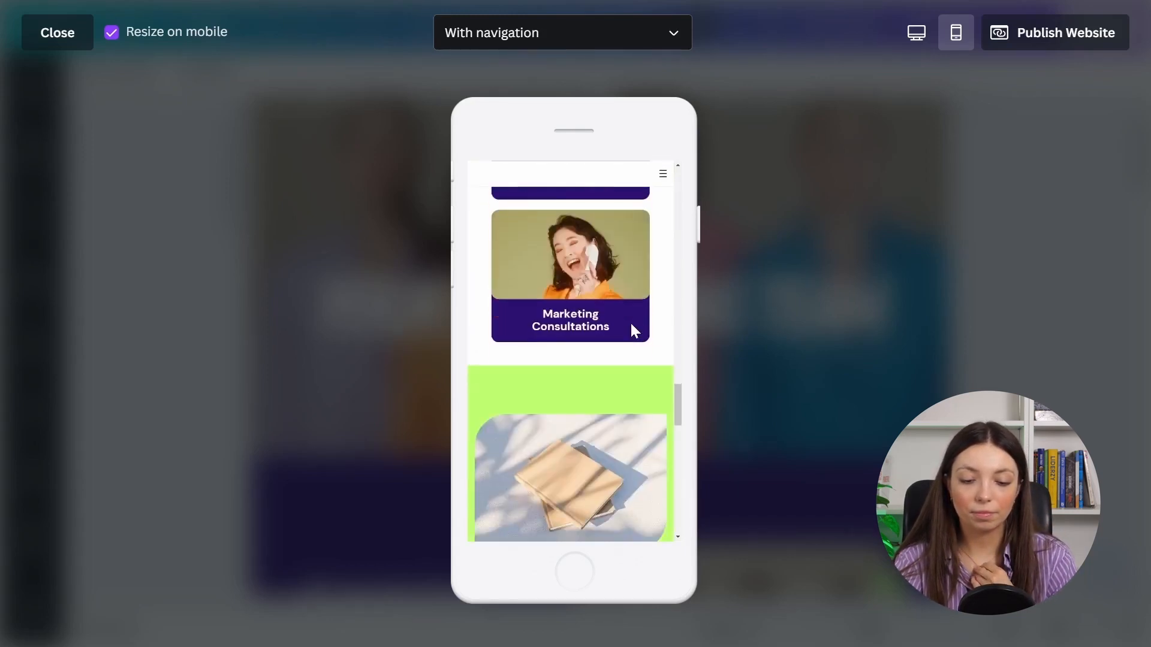
# Examine the e-book, client testimonial and contact sections in the phone preview and go back up to "See our work".
pyautogui.scroll(4, 627, 336)
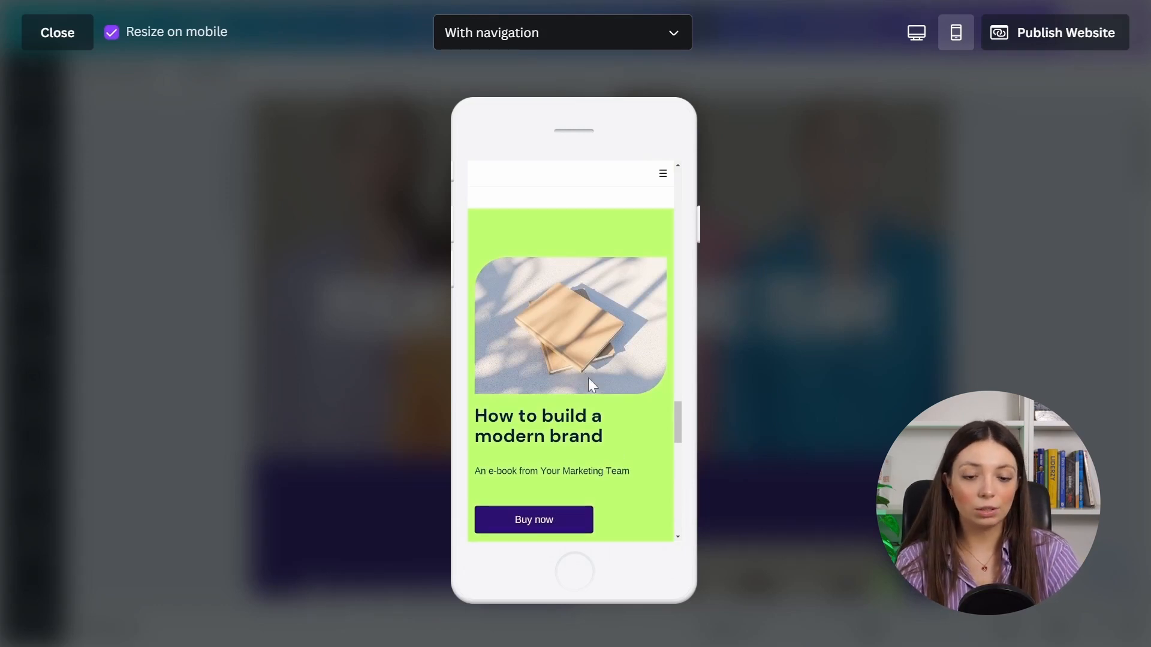
pyautogui.scroll(-1, 588, 378)
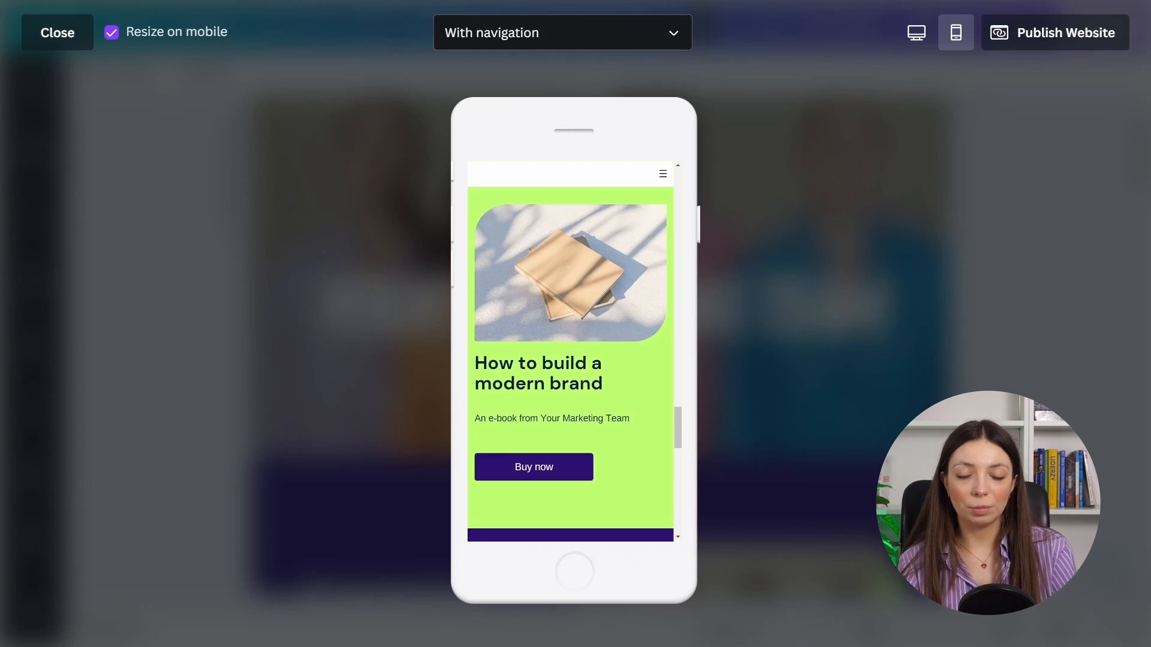
pyautogui.scroll(-2, 593, 375)
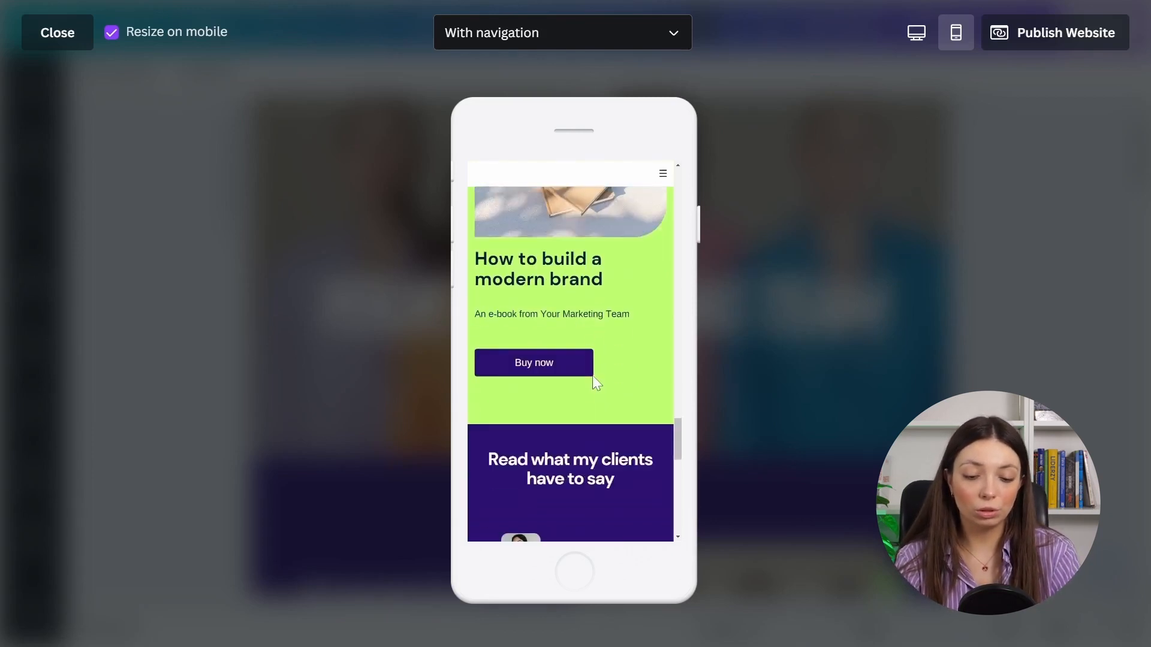
pyautogui.scroll(2, 592, 373)
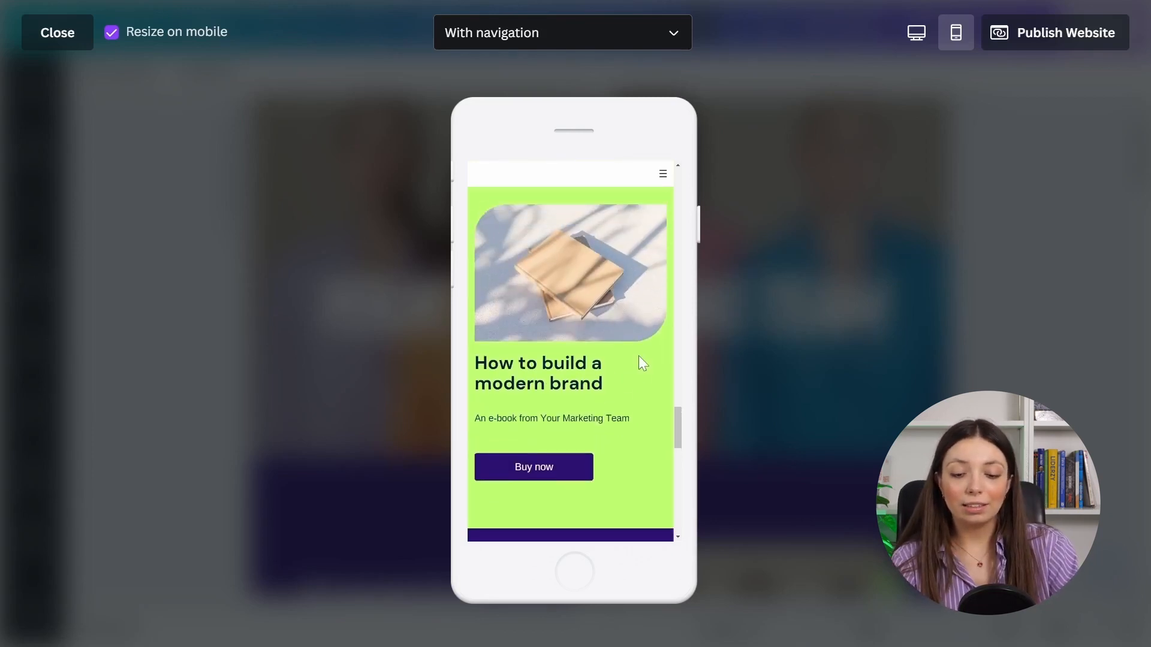
pyautogui.scroll(-1, 638, 355)
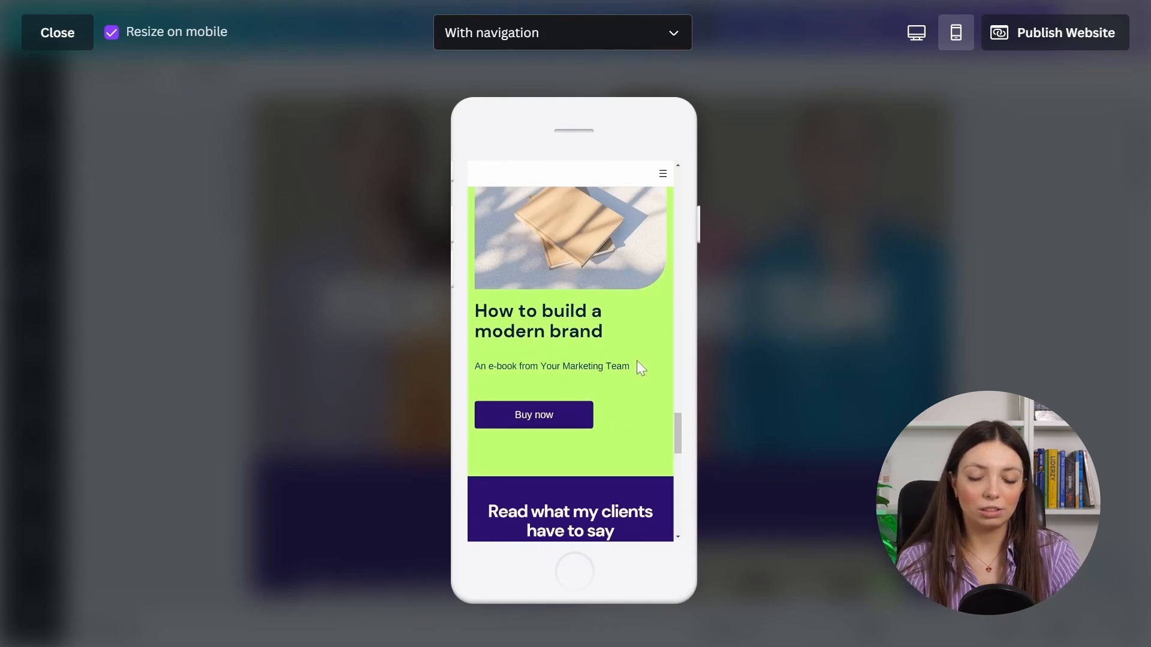
pyautogui.scroll(1, 636, 360)
pyautogui.scroll(-1, 635, 365)
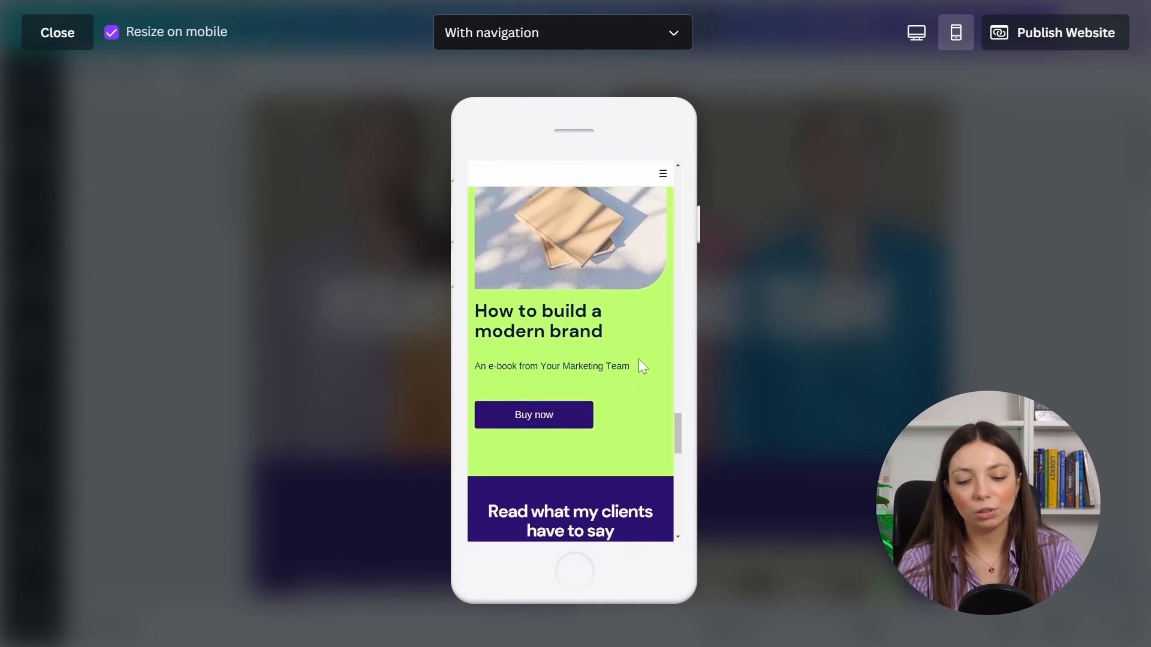
pyautogui.scroll(-2, 639, 360)
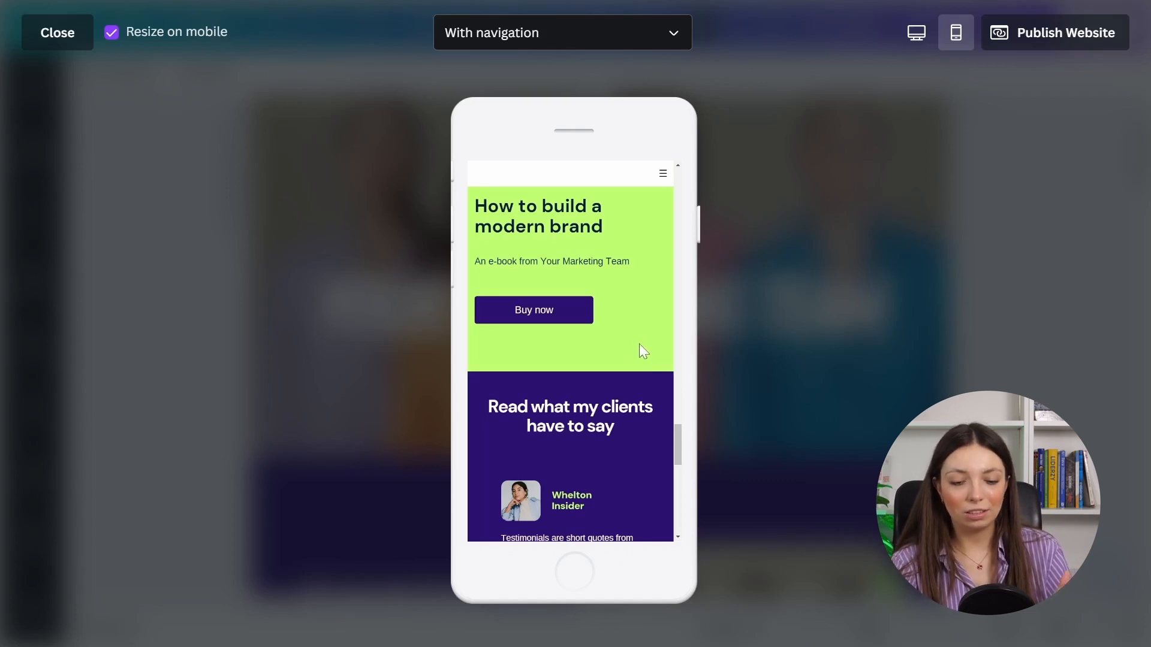
pyautogui.moveTo(678, 444); pyautogui.dragTo(704, 515)
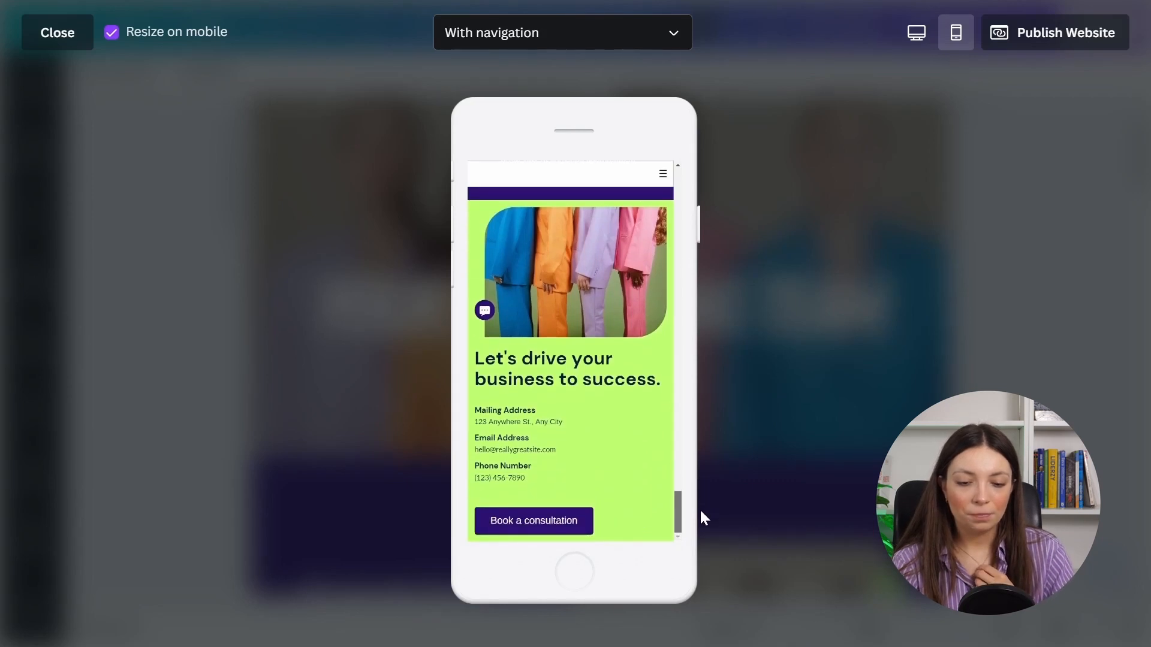
pyautogui.moveTo(705, 515); pyautogui.dragTo(685, 229)
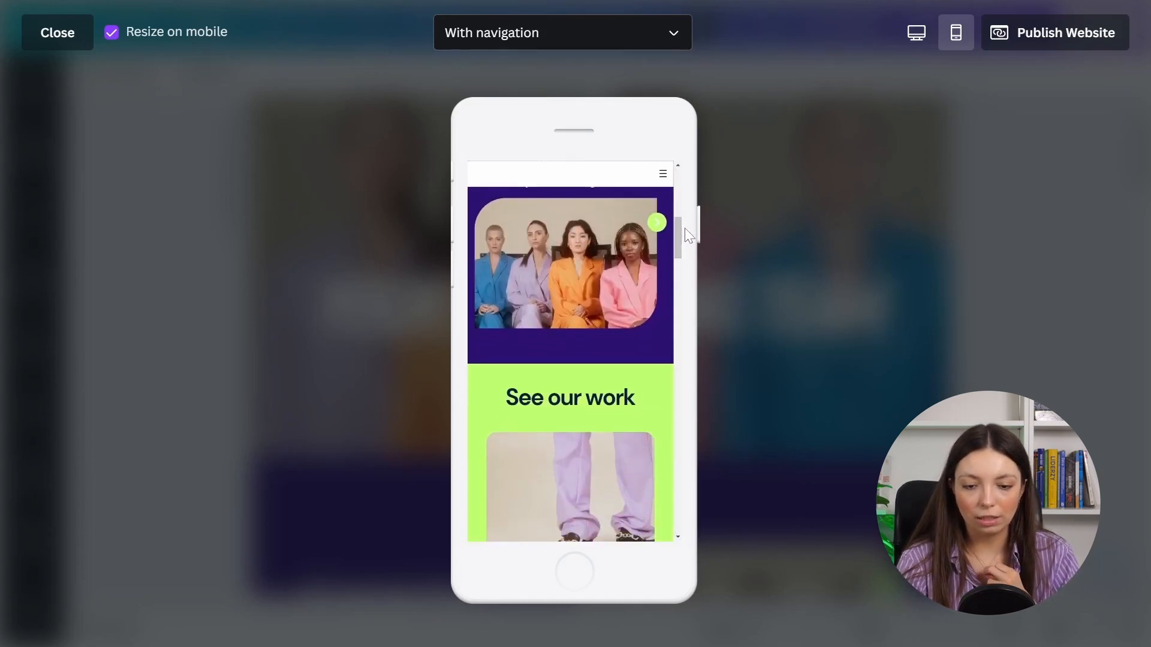